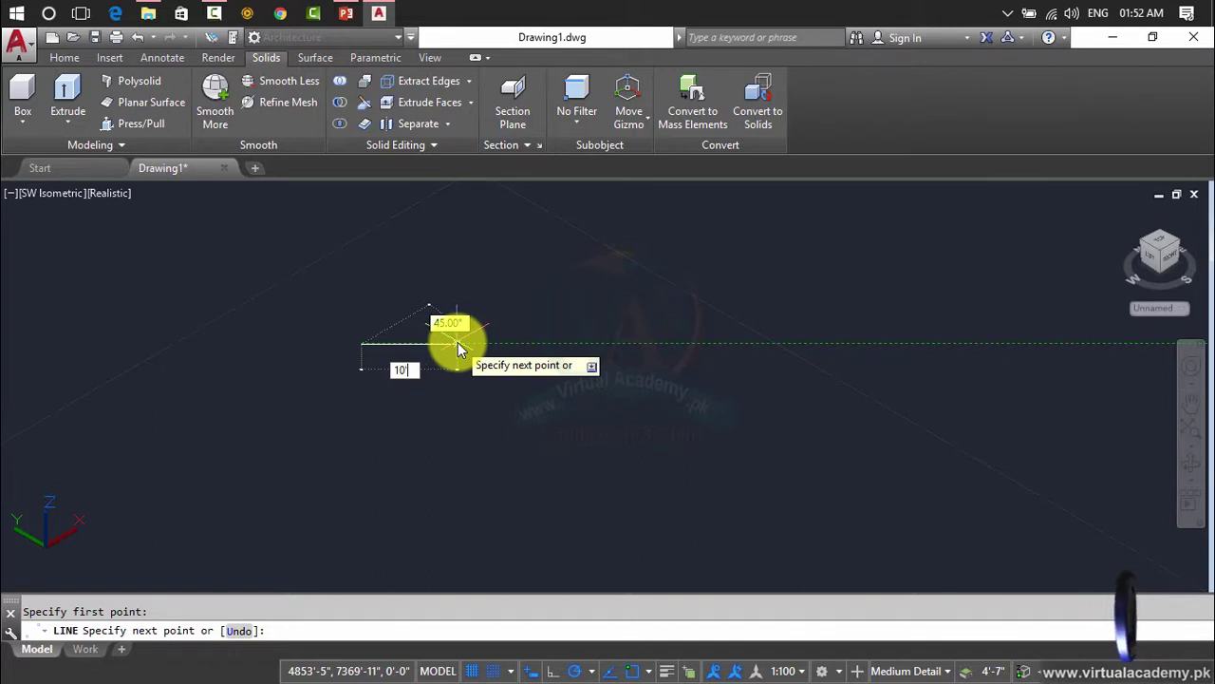
Draw a 10' line at 45° in the empty drawing and erase it.
{"action": "key", "text": "Return"}
{"action": "key", "text": "Return"}
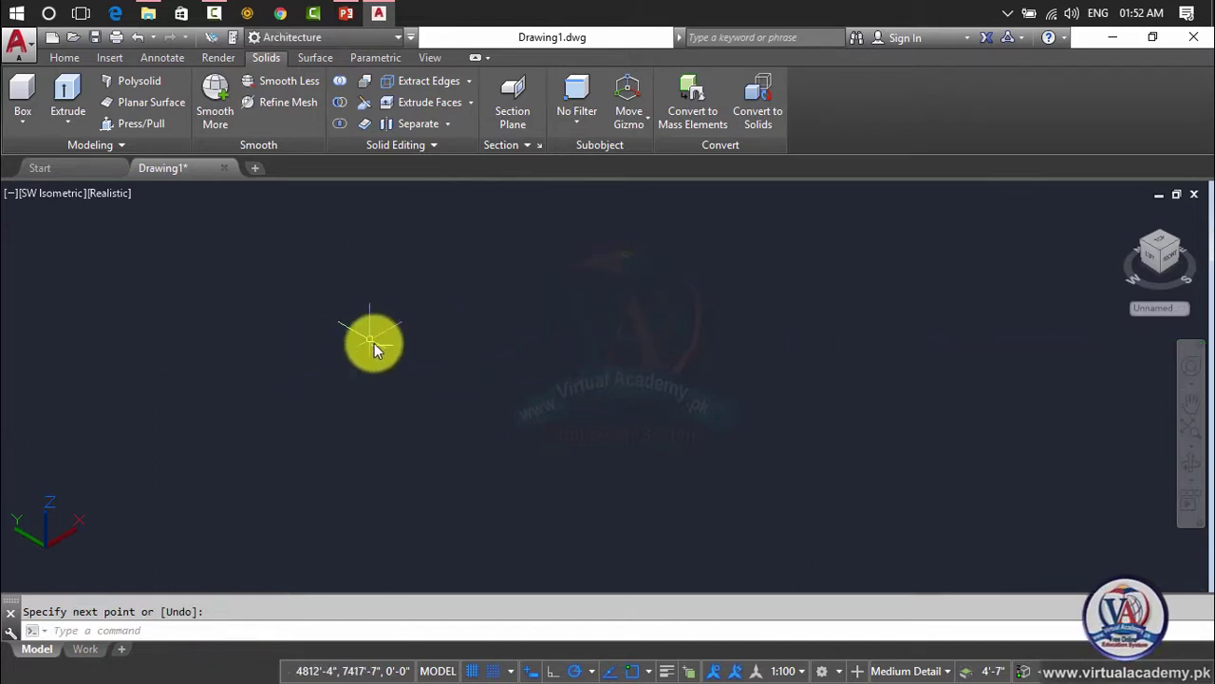
{"action": "middle_click_drag", "start_coordinate": [374, 343], "coordinate": [419, 343], "text": "shift"}
{"action": "key", "text": "Escape"}
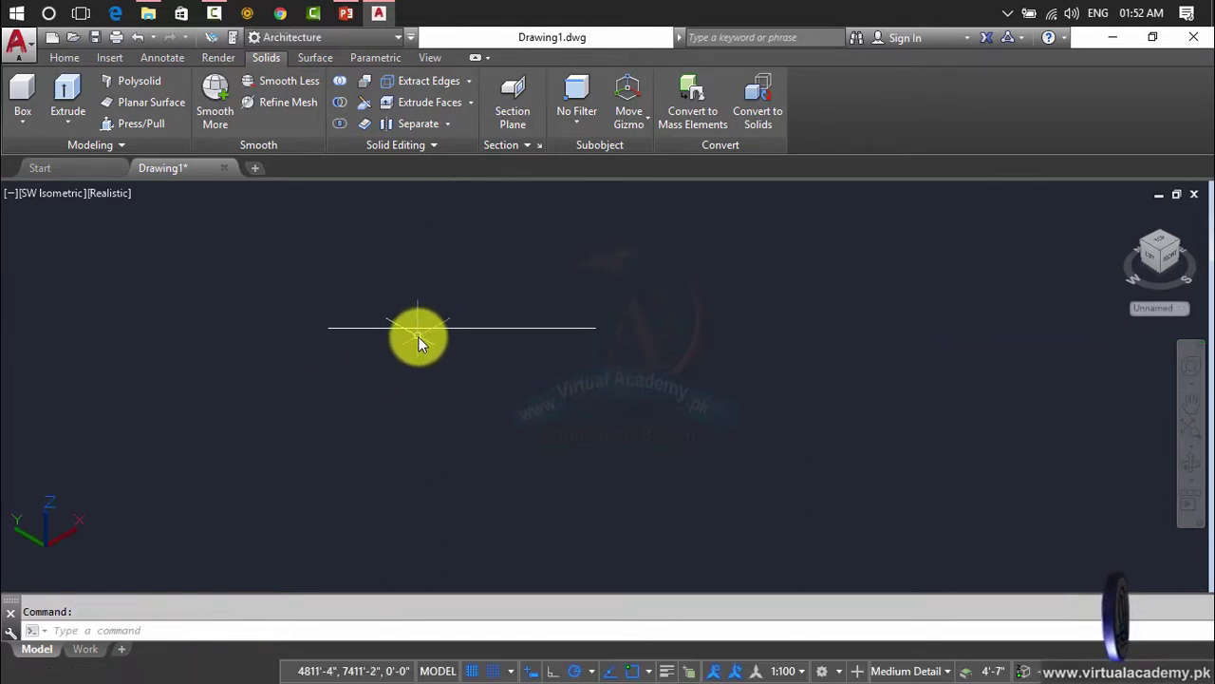
{"action": "left_click", "coordinate": [418, 334]}
{"action": "key", "text": "Delete"}
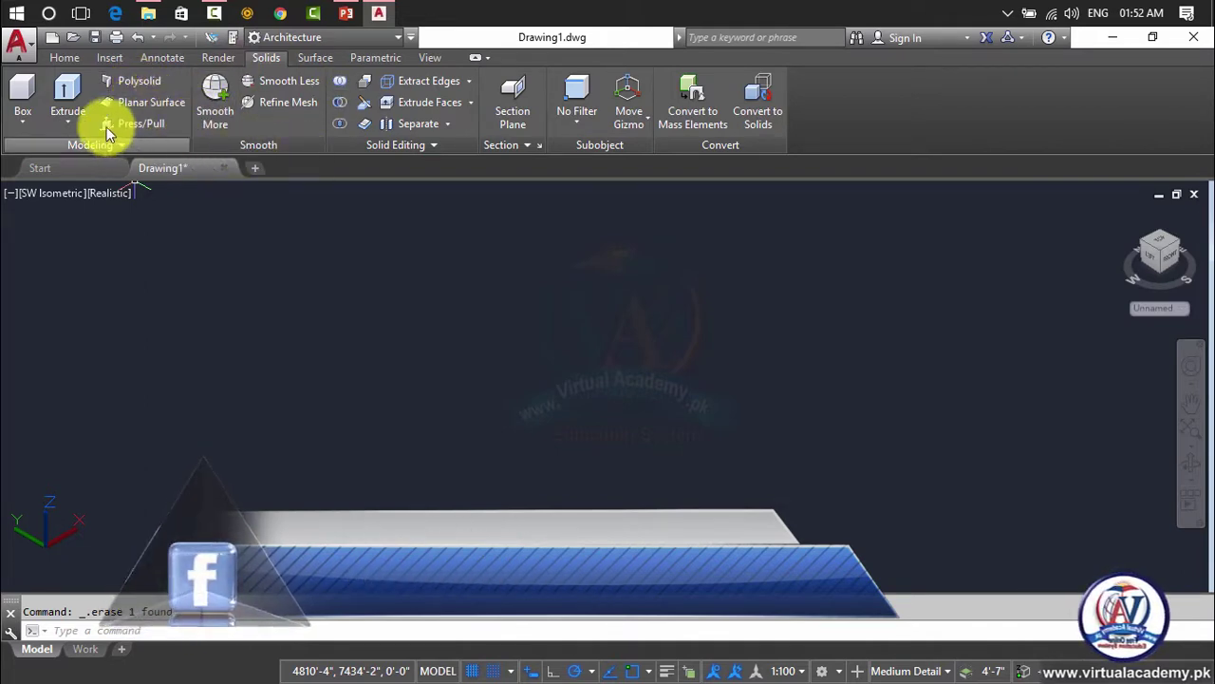
{"action": "left_click", "coordinate": [69, 118]}
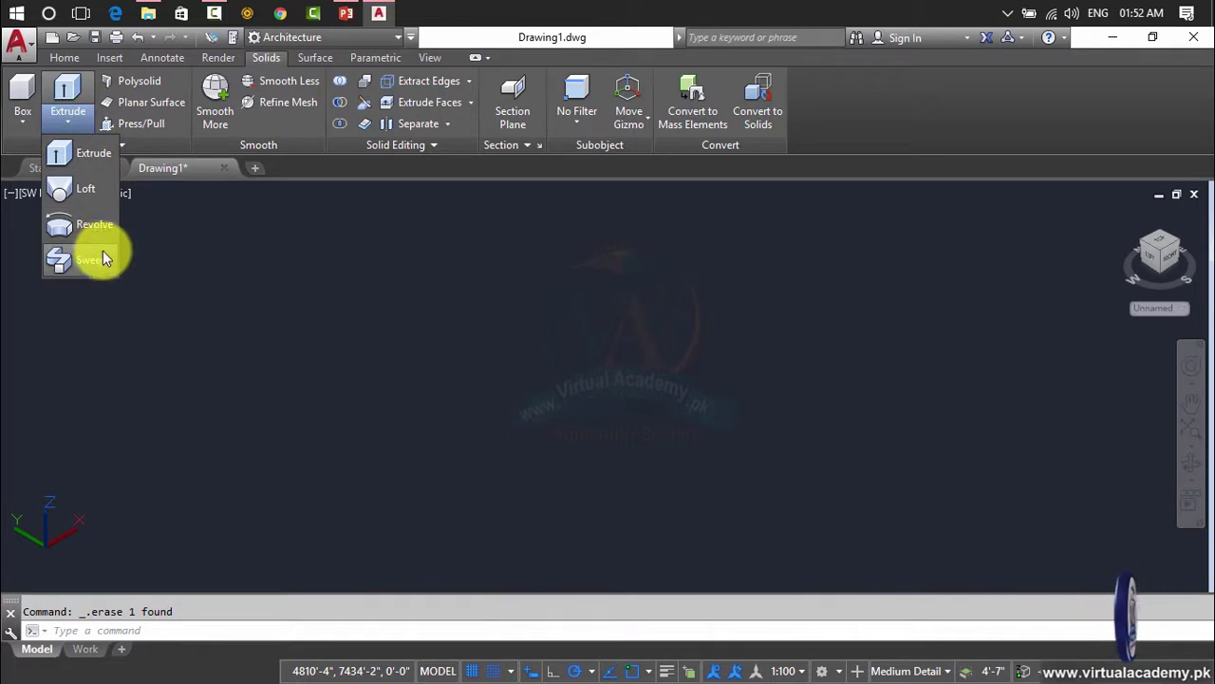
{"action": "left_click", "coordinate": [302, 173]}
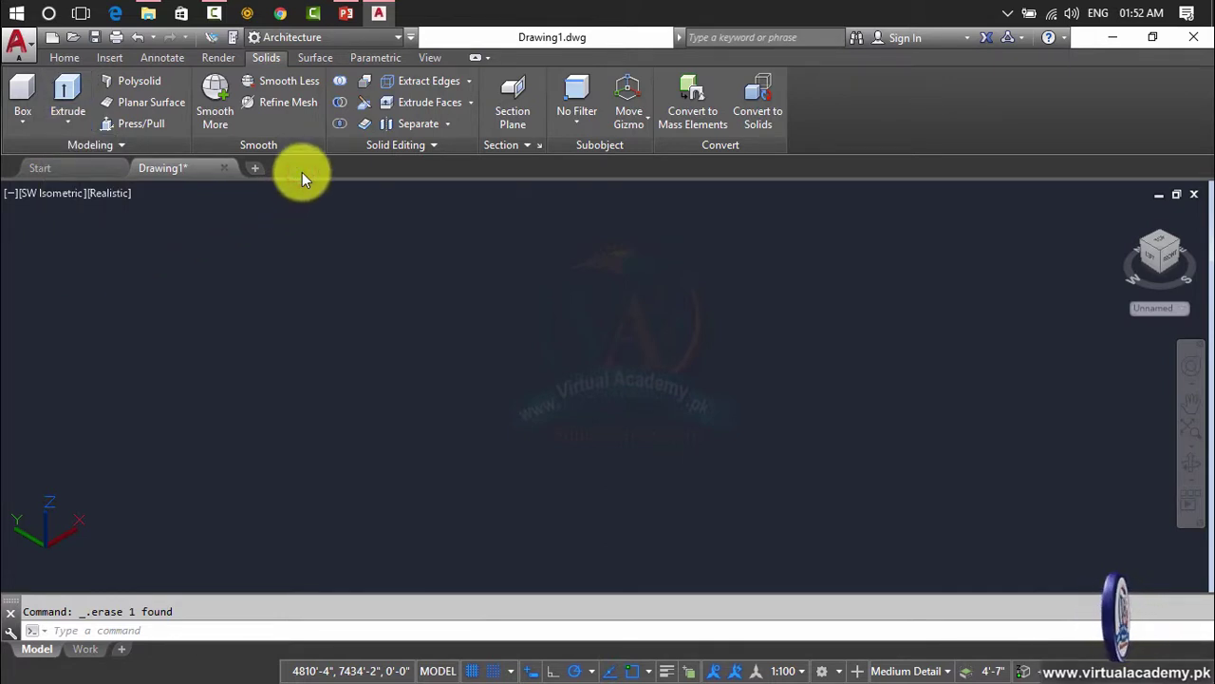
{"action": "left_click", "coordinate": [347, 41]}
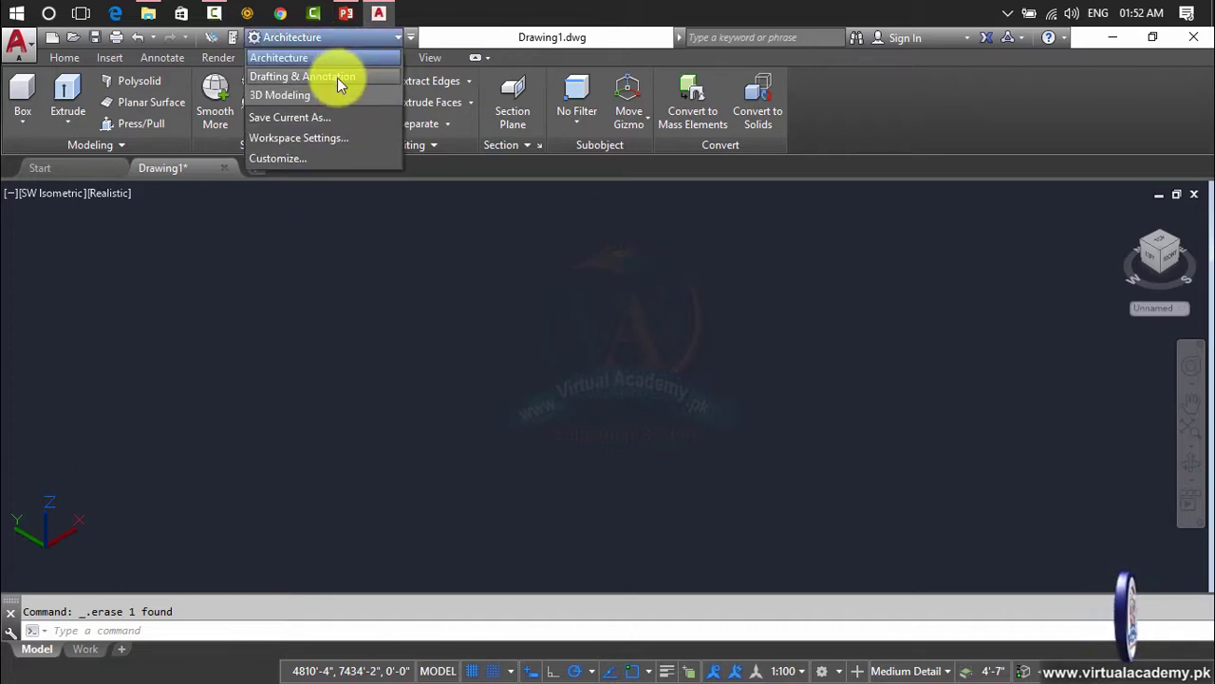
{"action": "left_click", "coordinate": [414, 42]}
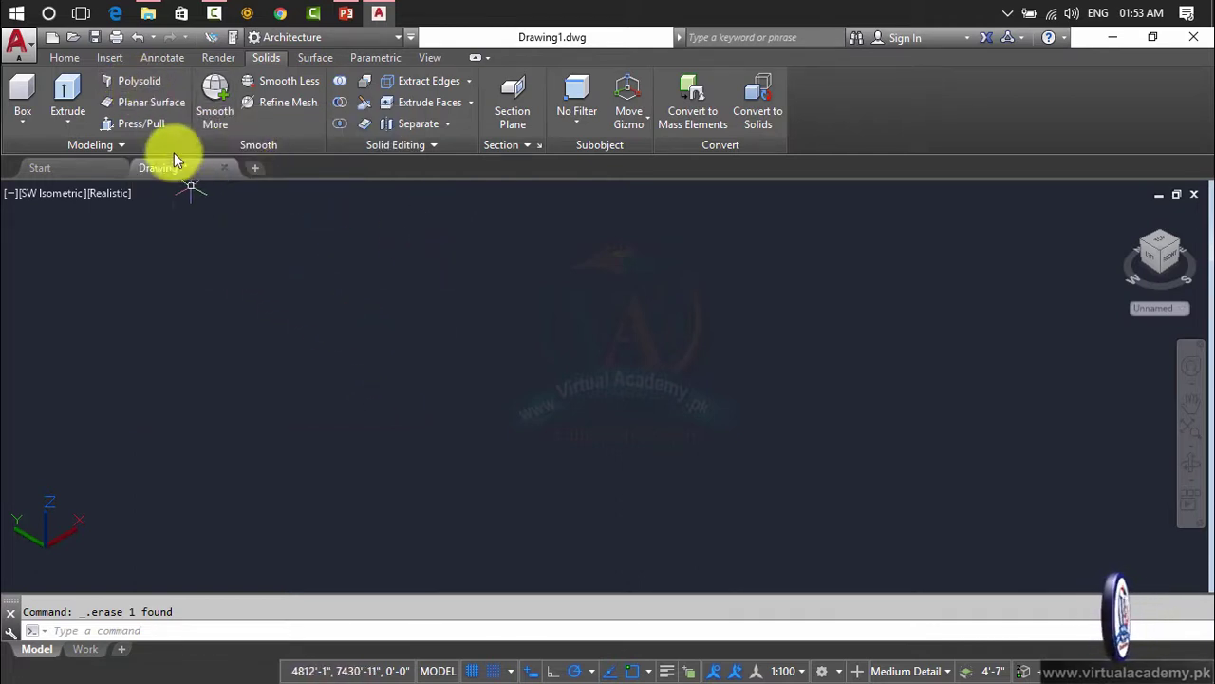
{"action": "left_click", "coordinate": [148, 83]}
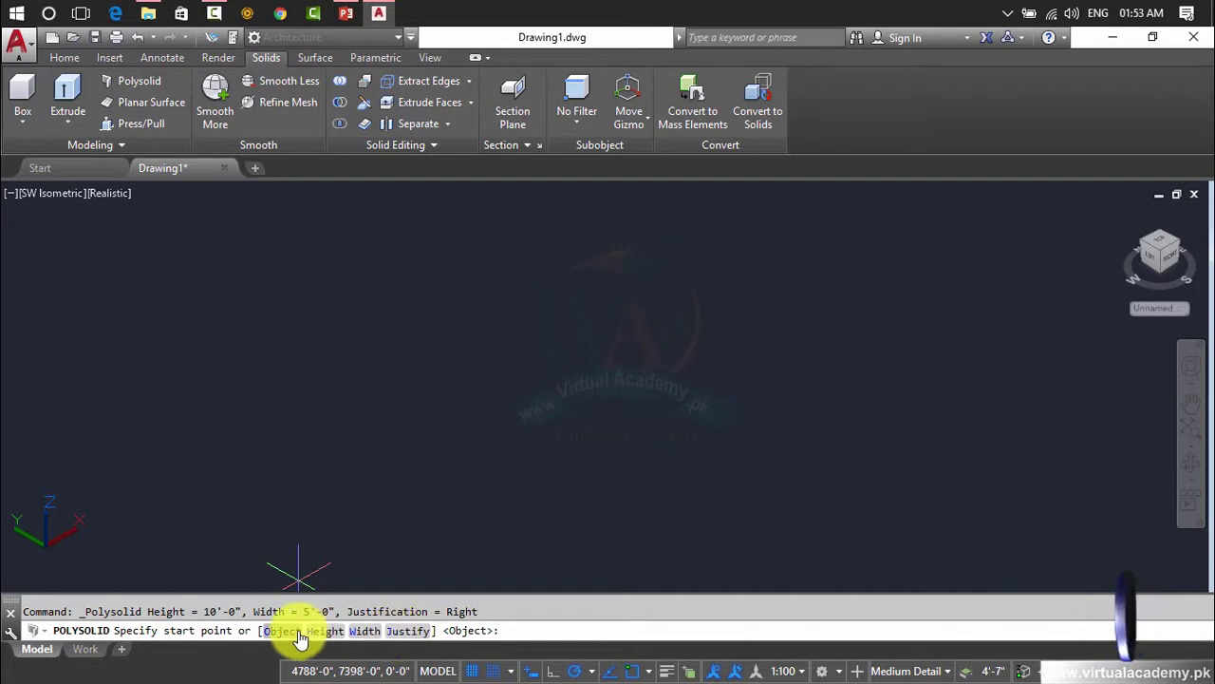
{"action": "key", "text": "Escape"}
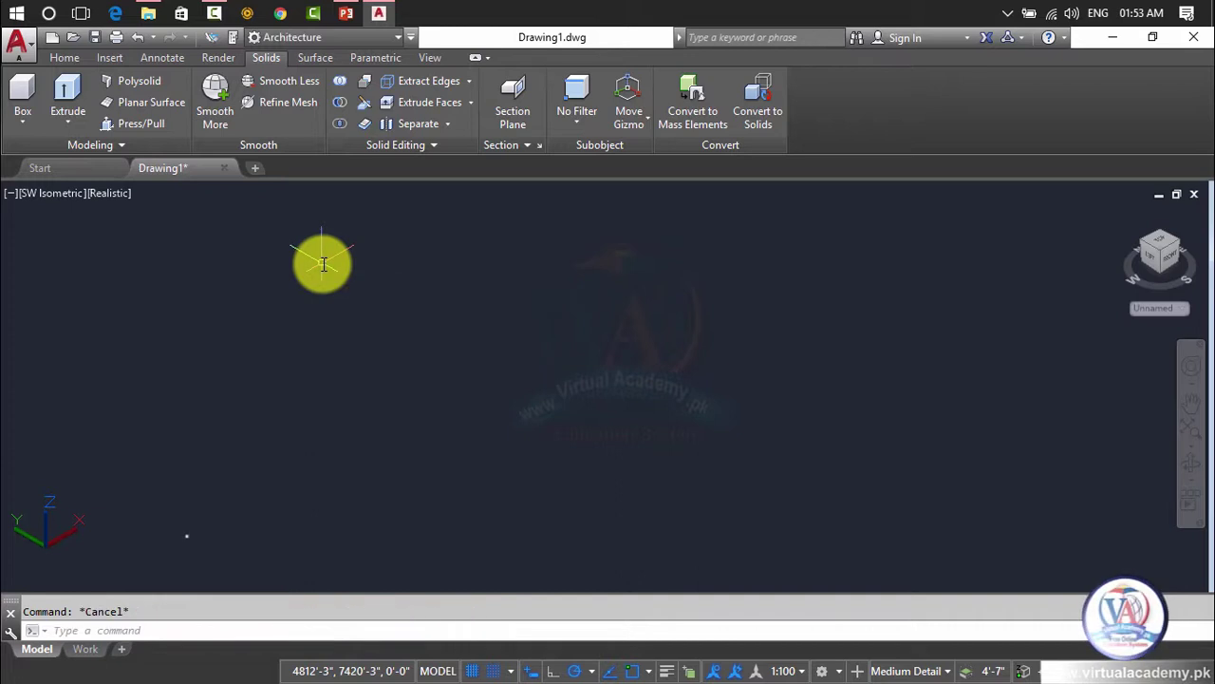
Draw a circle with a radius of about 23'-5" in the empty drawing.
{"action": "type", "text": "c"}
{"action": "key", "text": "Return"}
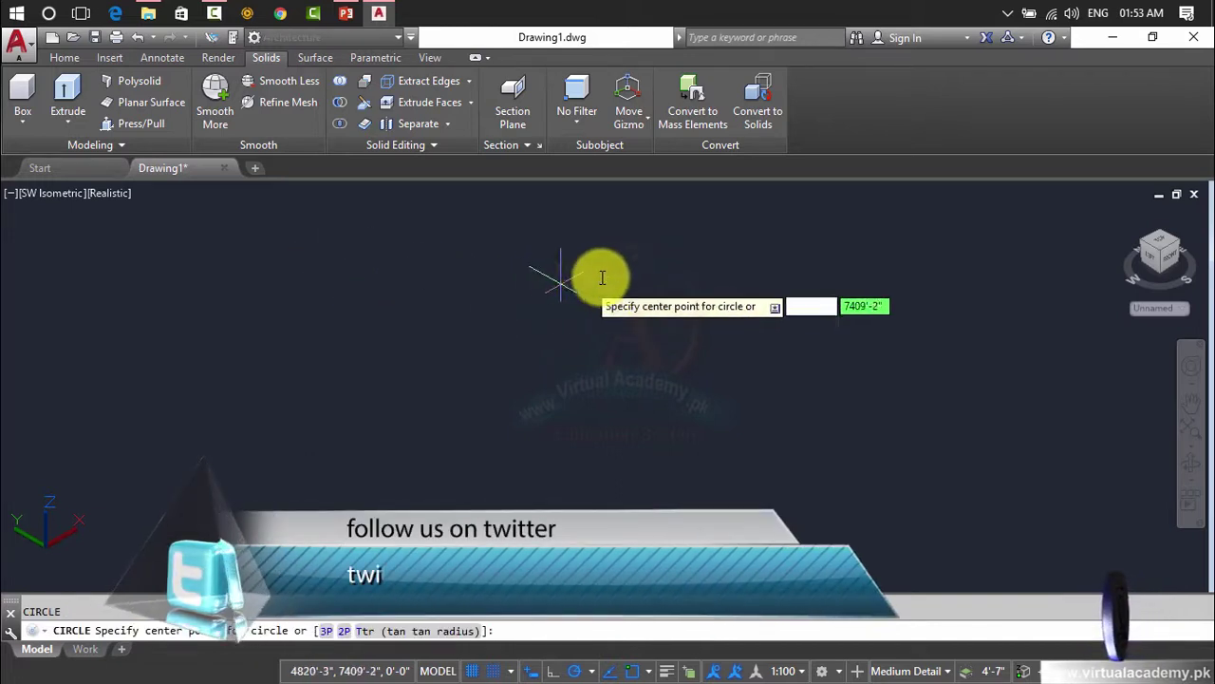
{"action": "left_click", "coordinate": [631, 245]}
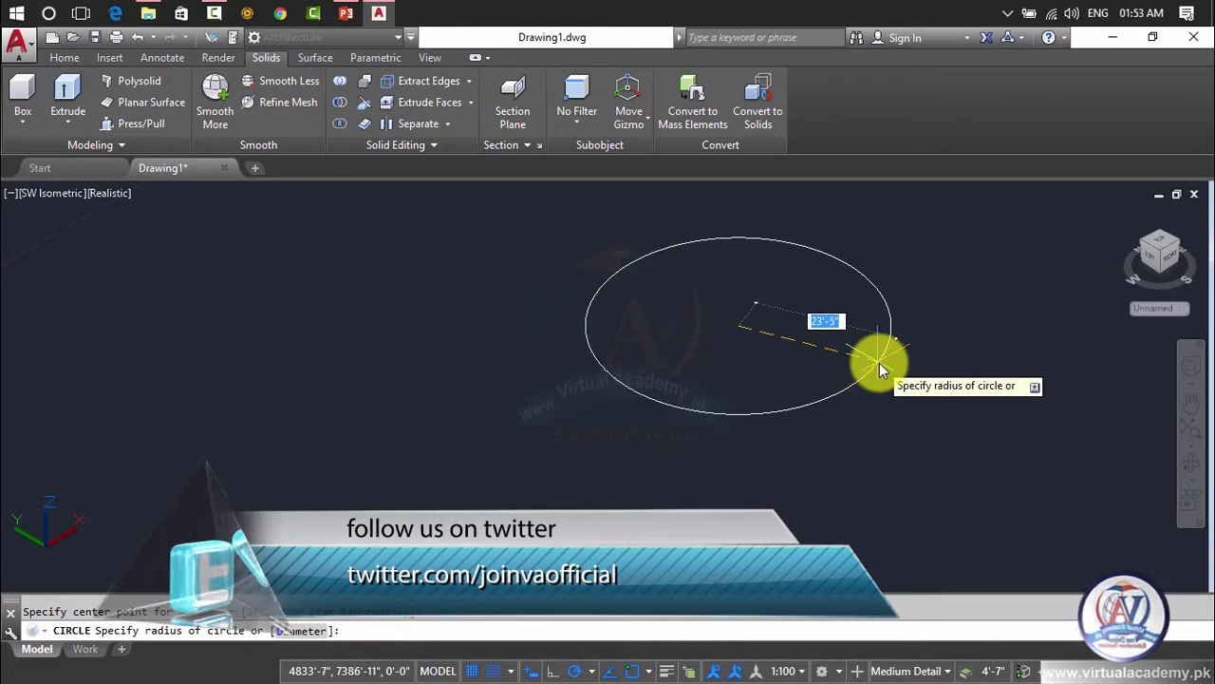
{"action": "left_click", "coordinate": [879, 363]}
Draw a rectangle in the free space to the left of the circle, slightly larger than the circle.
{"action": "middle_click_drag", "start_coordinate": [537, 345], "coordinate": [652, 342]}
{"action": "type", "text": "rec"}
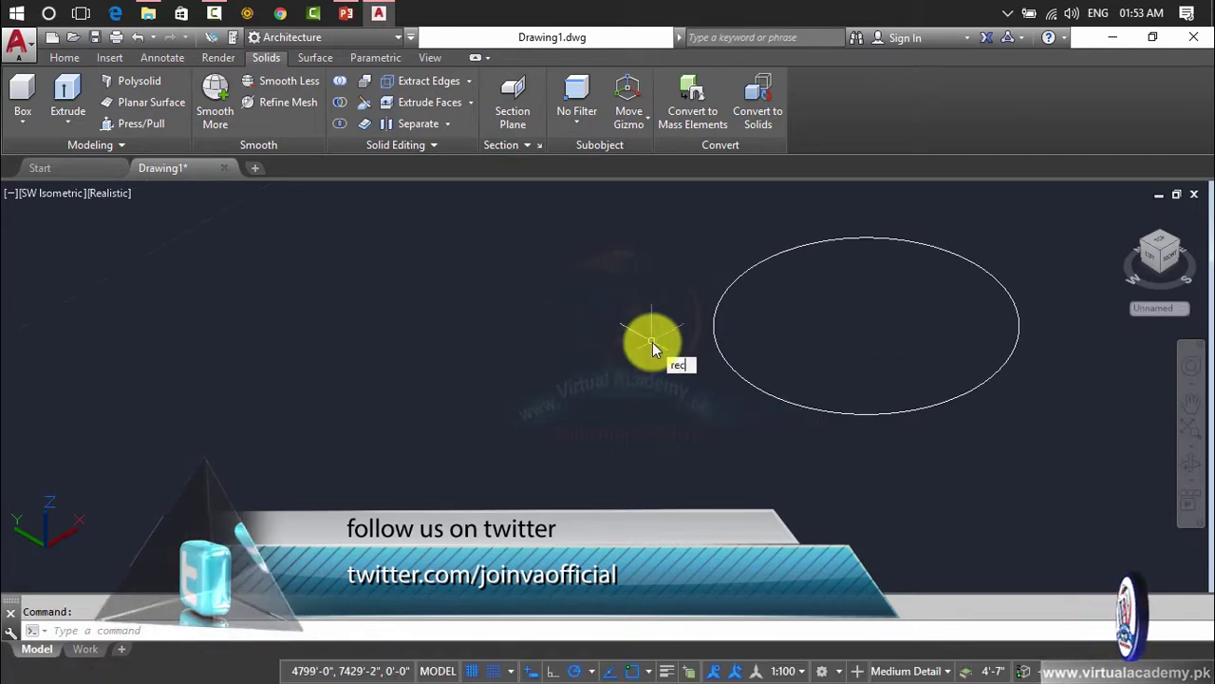
{"action": "key", "text": "Return"}
{"action": "left_click", "coordinate": [243, 285]}
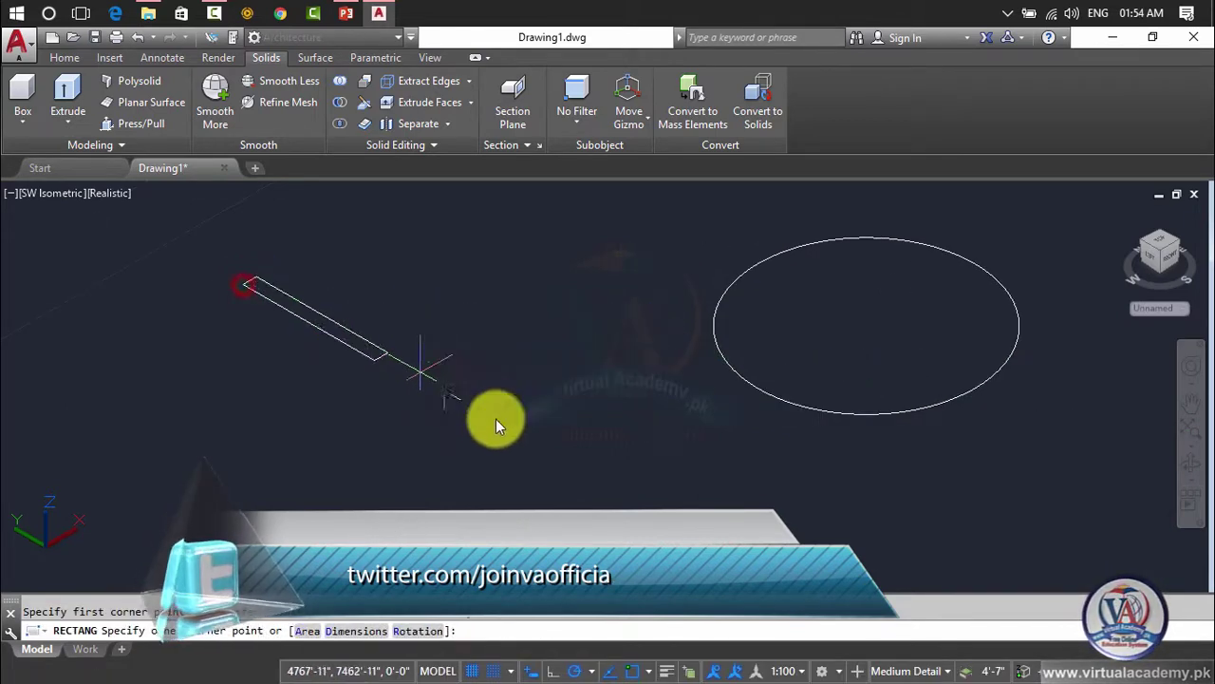
{"action": "left_click", "coordinate": [648, 334]}
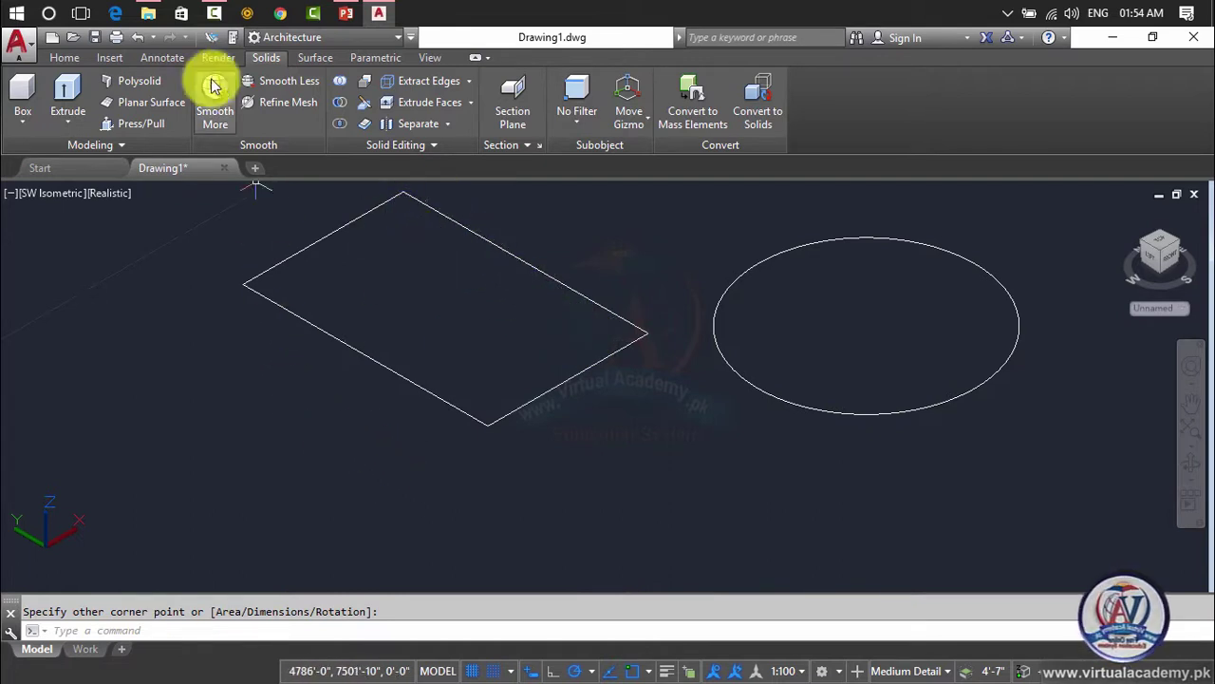
Convert the rectangle into a solid frame using Polysolid's Object option.
{"action": "left_click", "coordinate": [142, 80]}
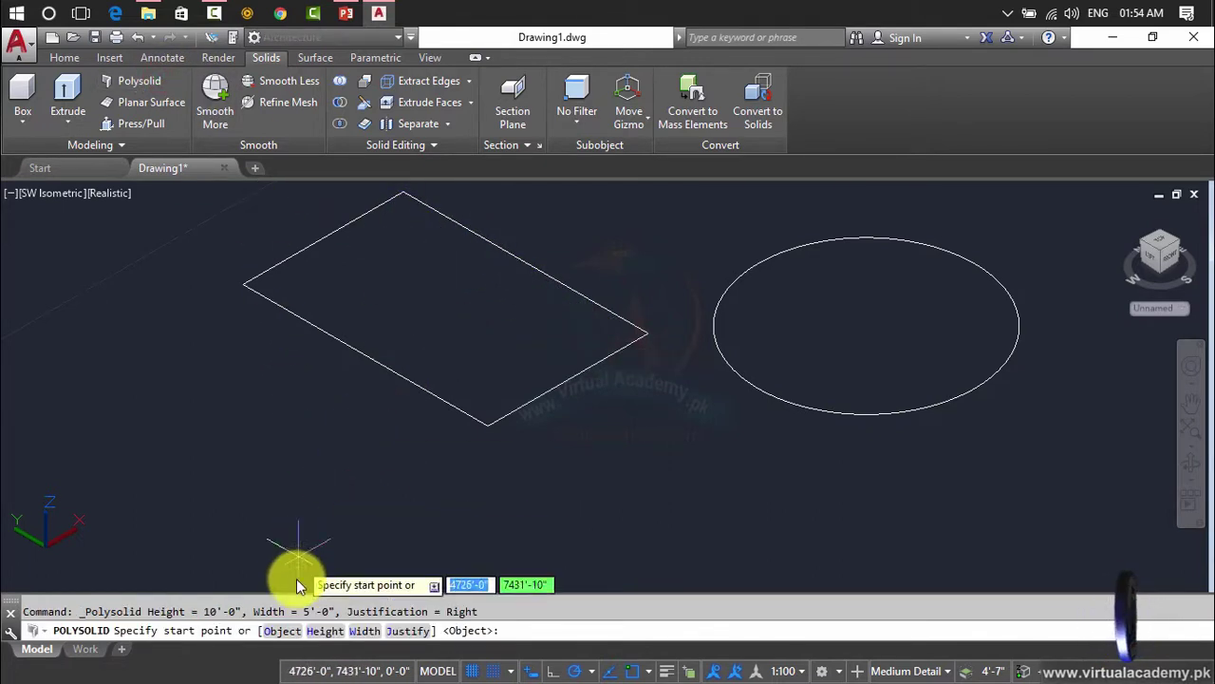
{"action": "left_click", "coordinate": [277, 633]}
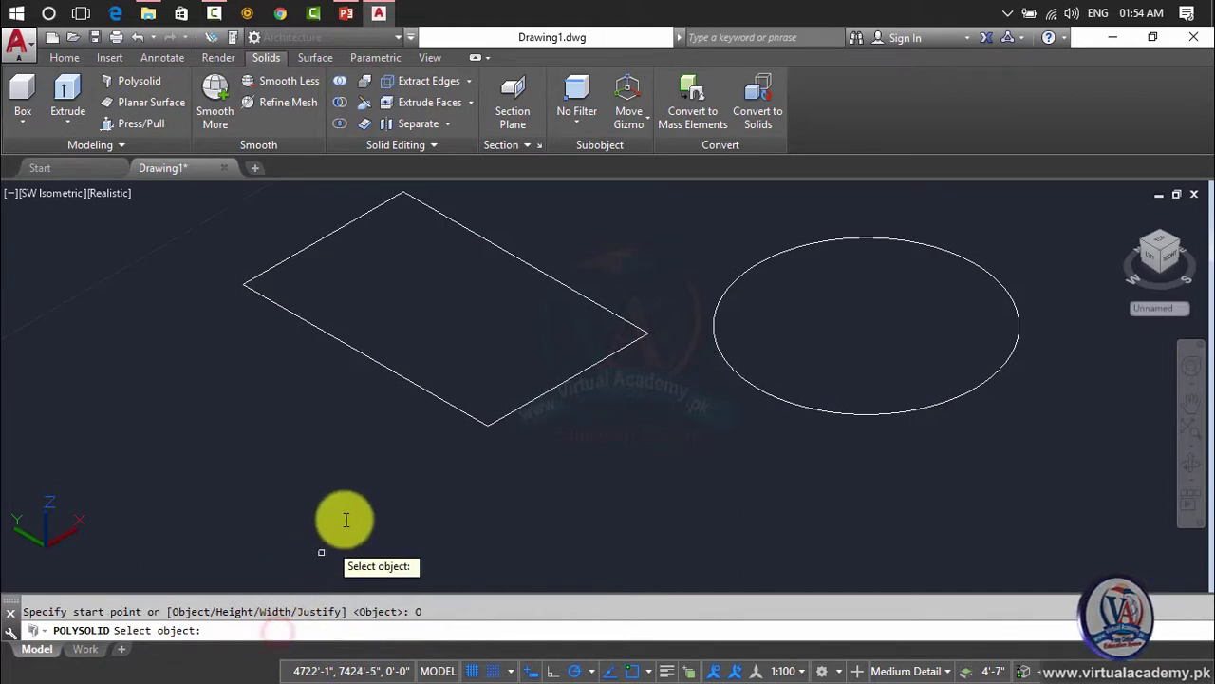
{"action": "left_click", "coordinate": [404, 380]}
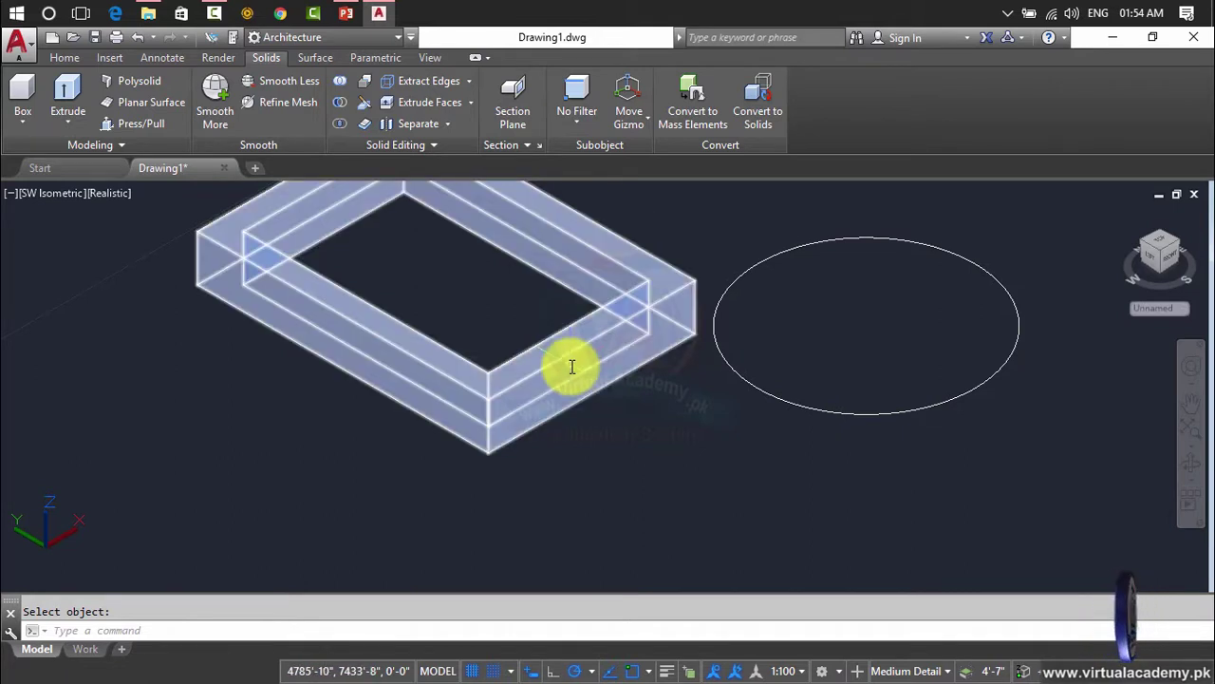
{"action": "scroll", "coordinate": [539, 447], "scroll_direction": "up", "scroll_amount": 3}
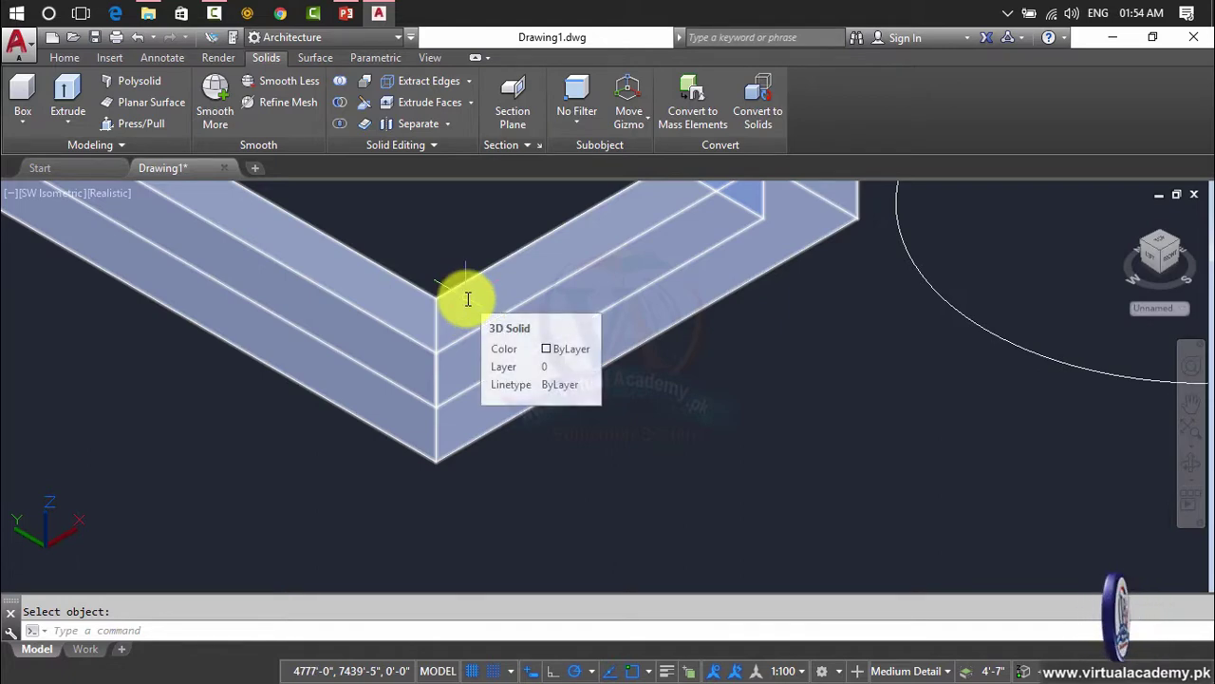
{"action": "scroll", "coordinate": [467, 301], "scroll_direction": "down", "scroll_amount": 5}
Convert the circle into a solid ring using Polysolid's Object option.
{"action": "middle_click_drag", "start_coordinate": [462, 299], "coordinate": [231, 371]}
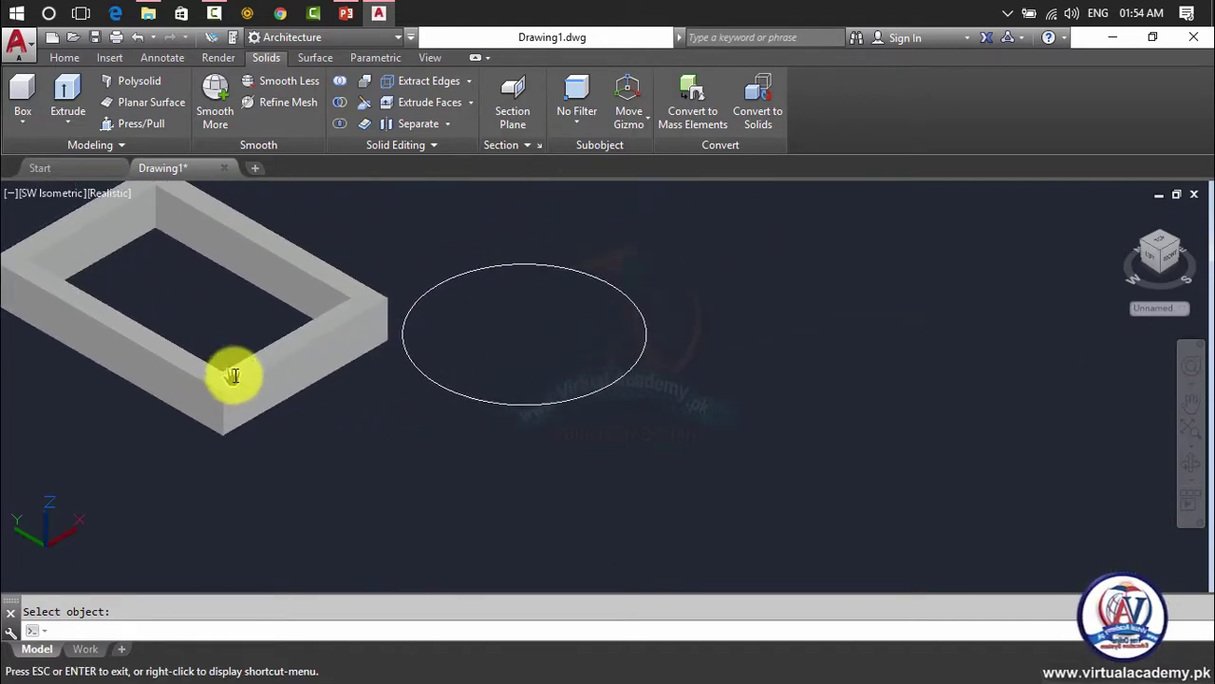
{"action": "left_click", "coordinate": [150, 83]}
{"action": "left_click", "coordinate": [286, 633]}
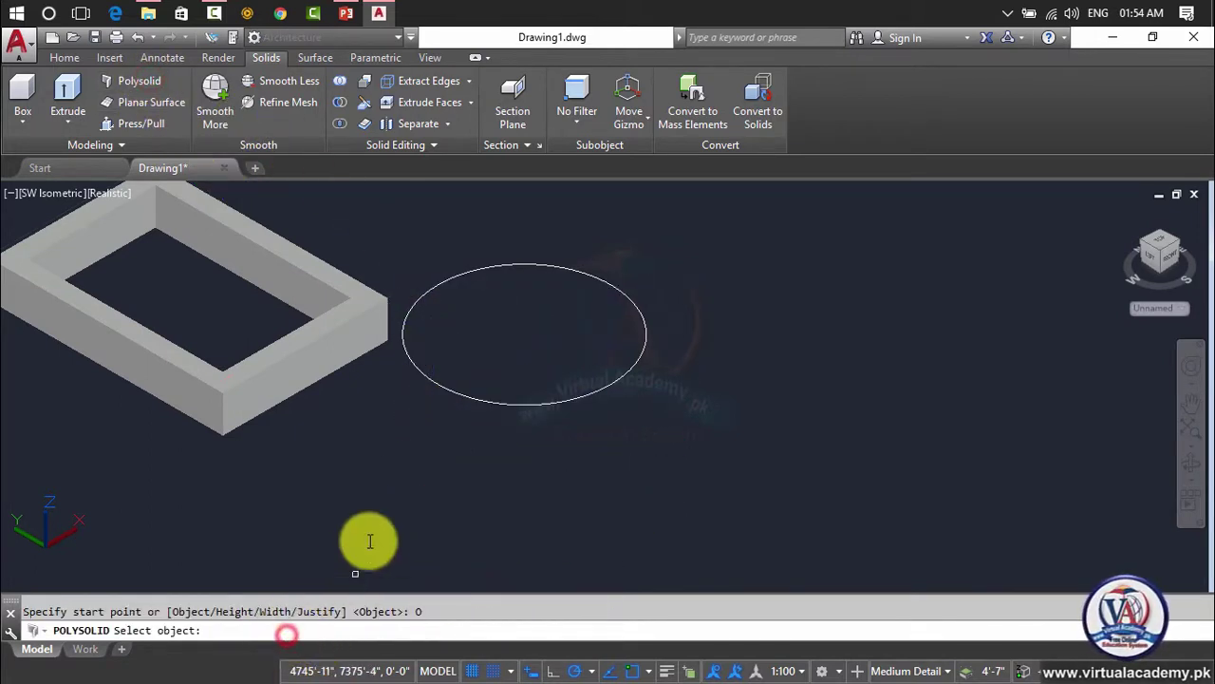
{"action": "left_click", "coordinate": [498, 405]}
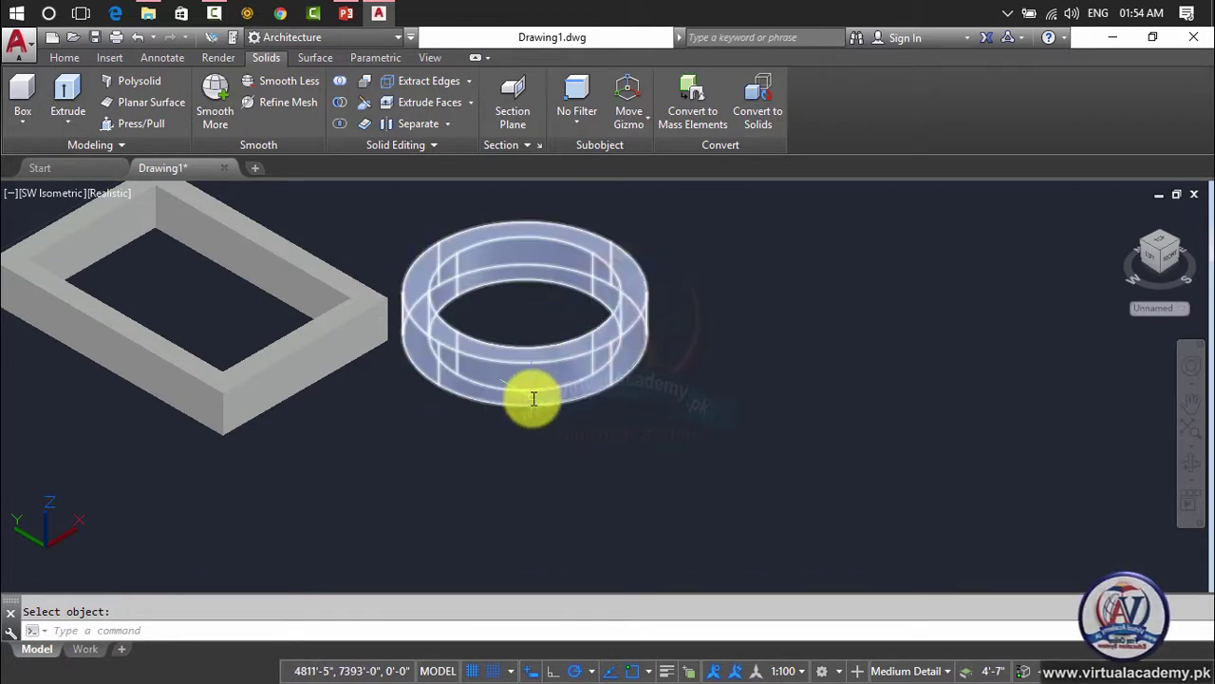
{"action": "middle_click_drag", "start_coordinate": [530, 399], "coordinate": [352, 474]}
{"action": "scroll", "coordinate": [326, 374], "scroll_direction": "down", "scroll_amount": 4}
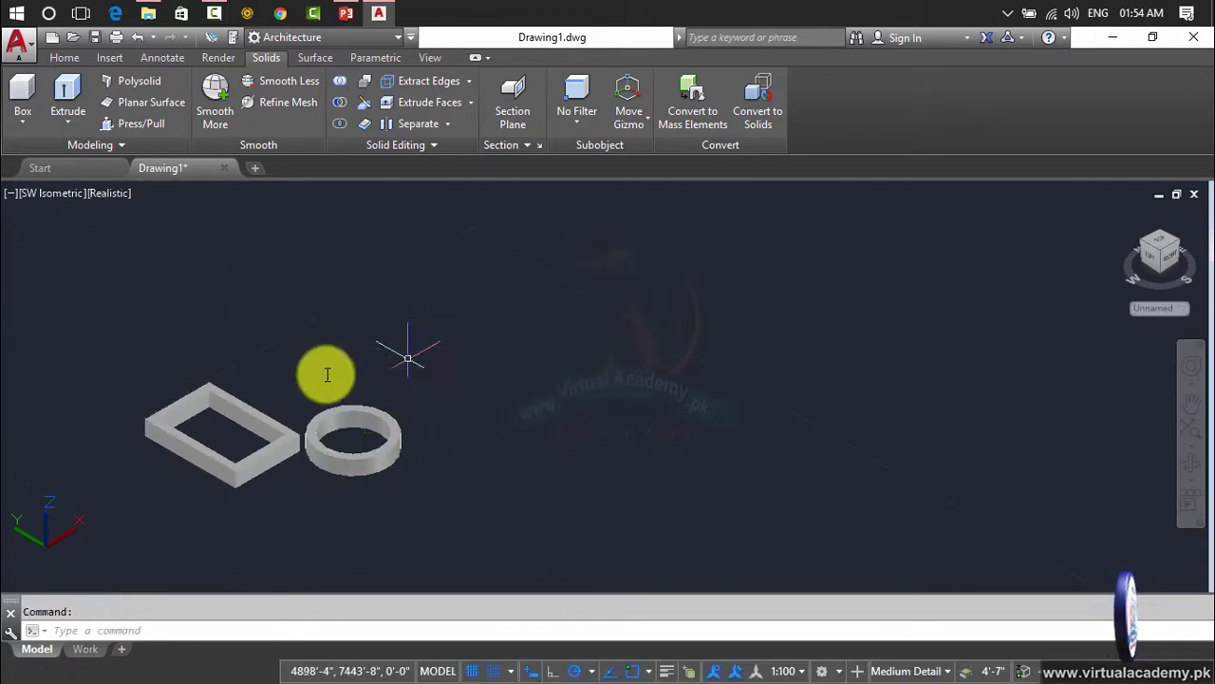
{"action": "scroll", "coordinate": [279, 439], "scroll_direction": "up", "scroll_amount": 3}
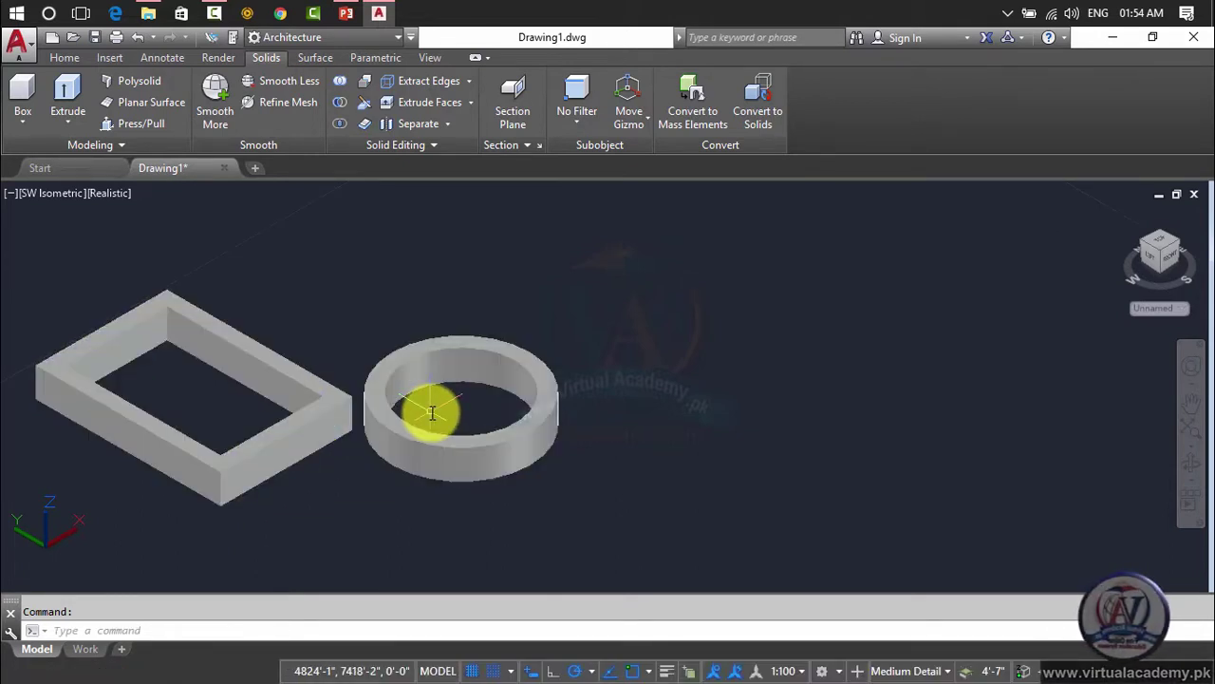
{"action": "middle_click_drag", "start_coordinate": [431, 413], "coordinate": [313, 427]}
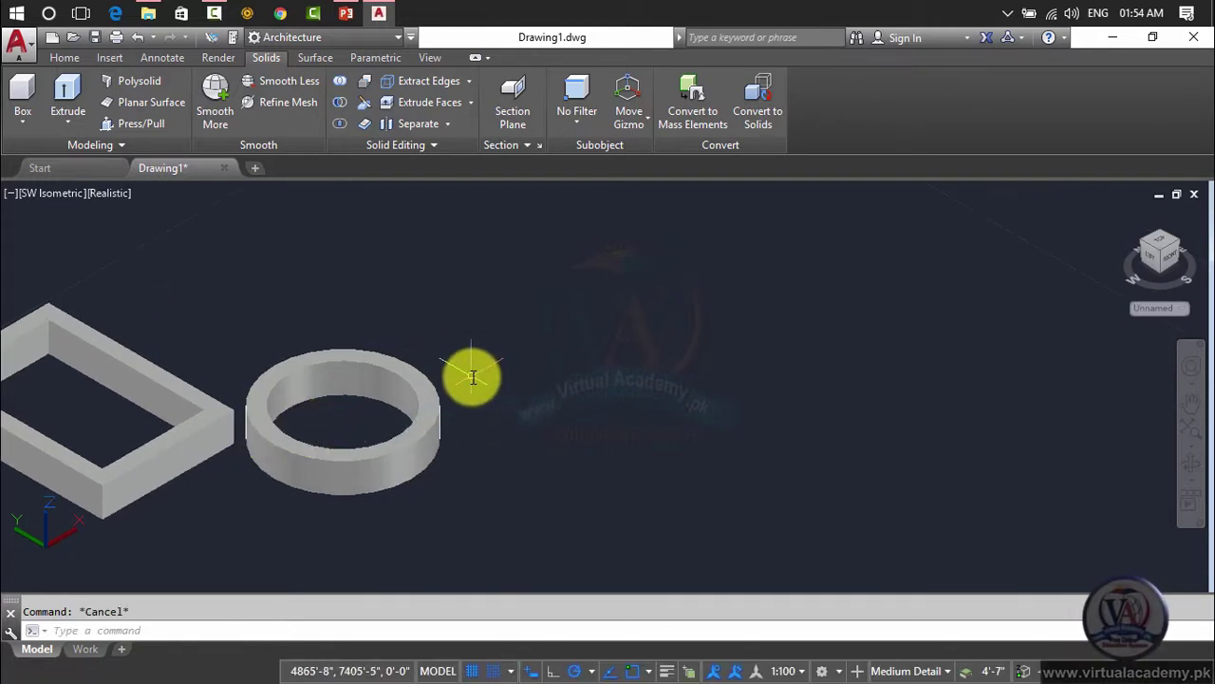
Start a new polysolid and set its height to 20'.
{"action": "left_click", "coordinate": [148, 88]}
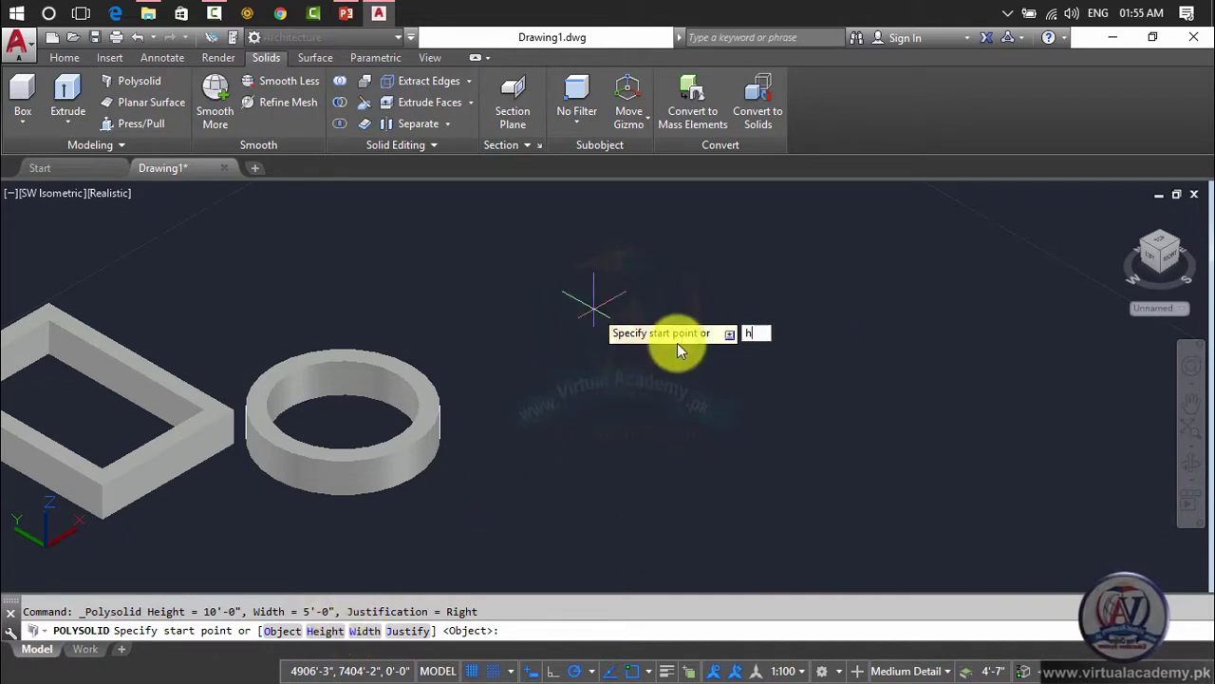
{"action": "key", "text": "Return"}
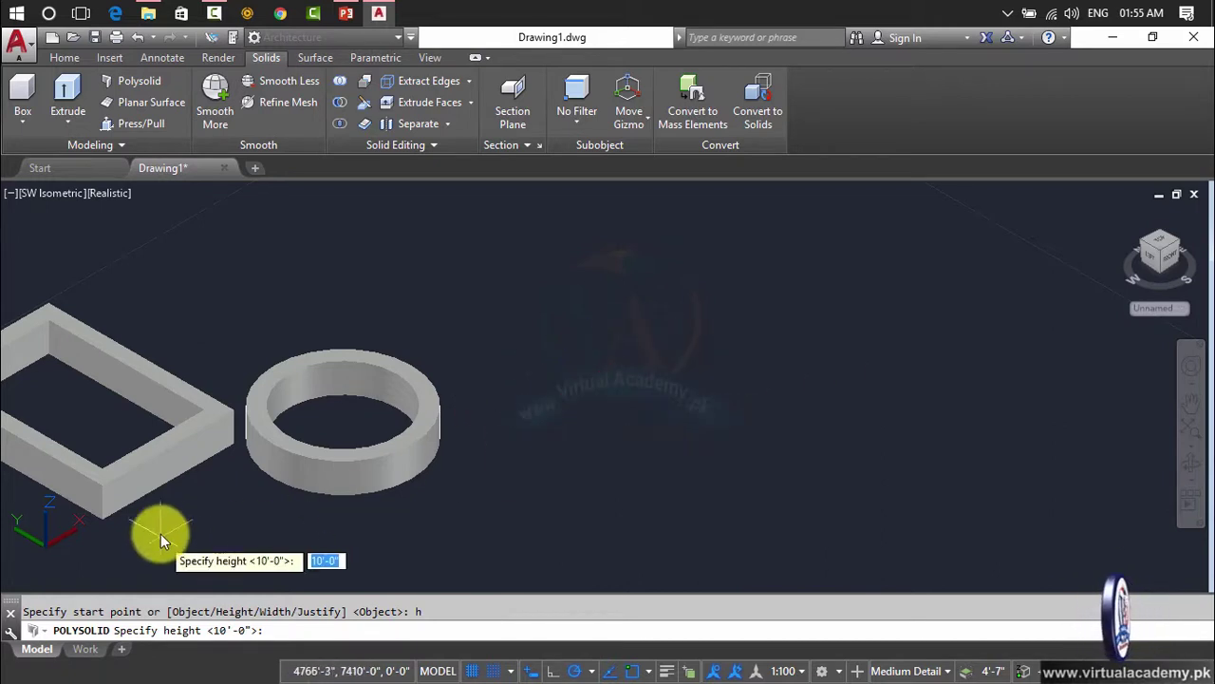
{"action": "scroll", "coordinate": [163, 503], "scroll_direction": "up", "scroll_amount": 5}
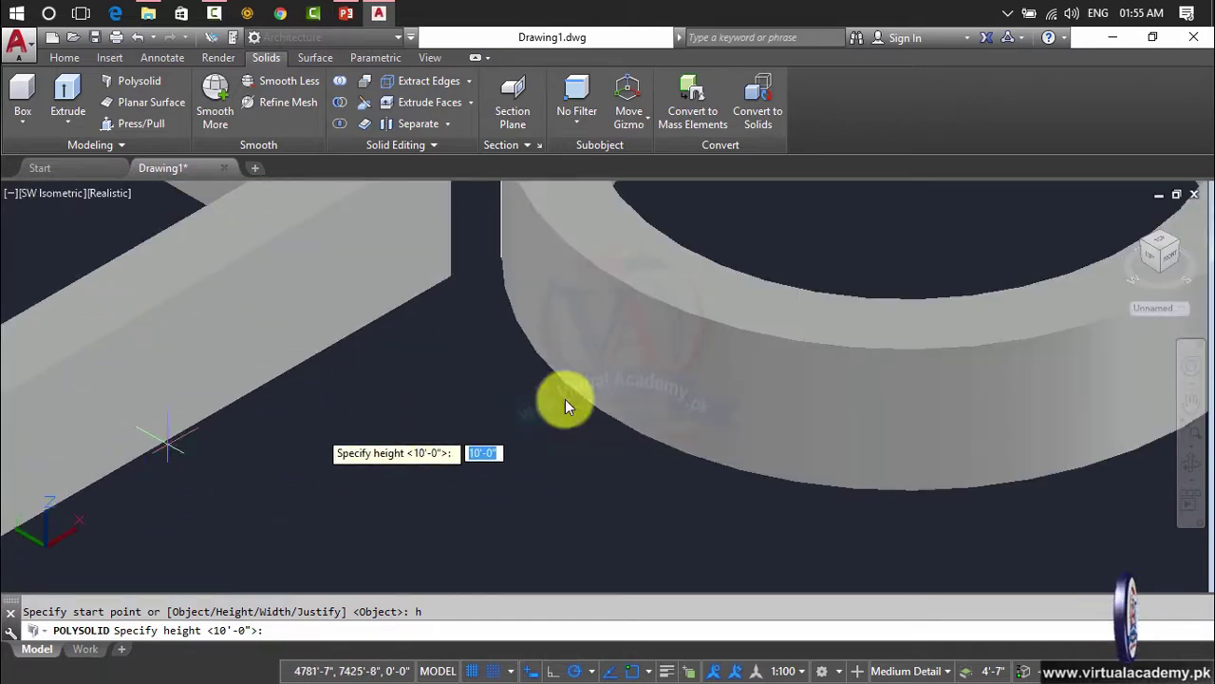
{"action": "scroll", "coordinate": [569, 400], "scroll_direction": "down", "scroll_amount": 5}
{"action": "middle_click_drag", "start_coordinate": [583, 402], "coordinate": [332, 404]}
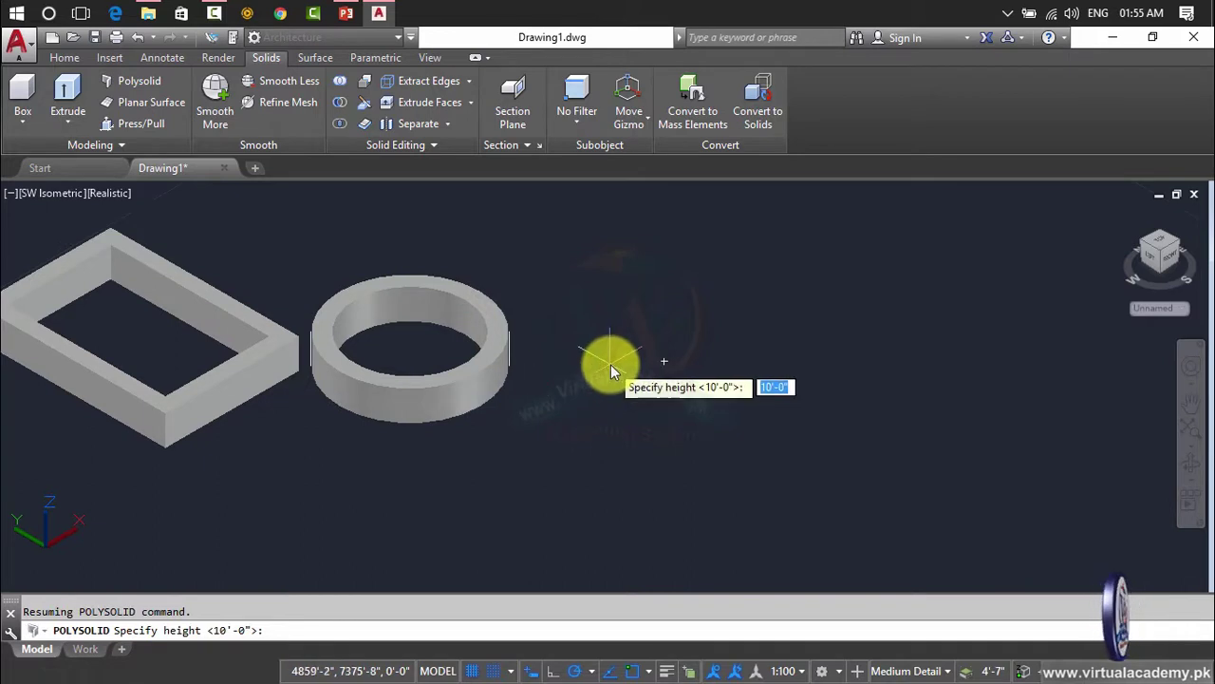
{"action": "type", "text": "0'"}
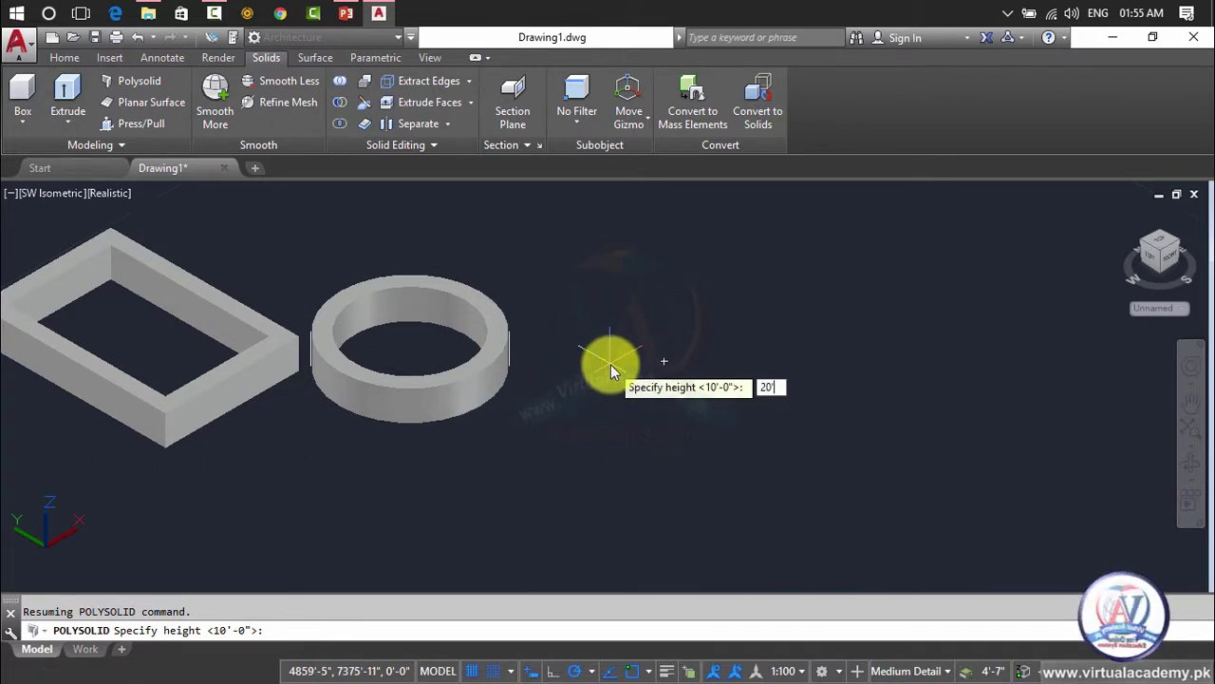
{"action": "key", "text": "Return"}
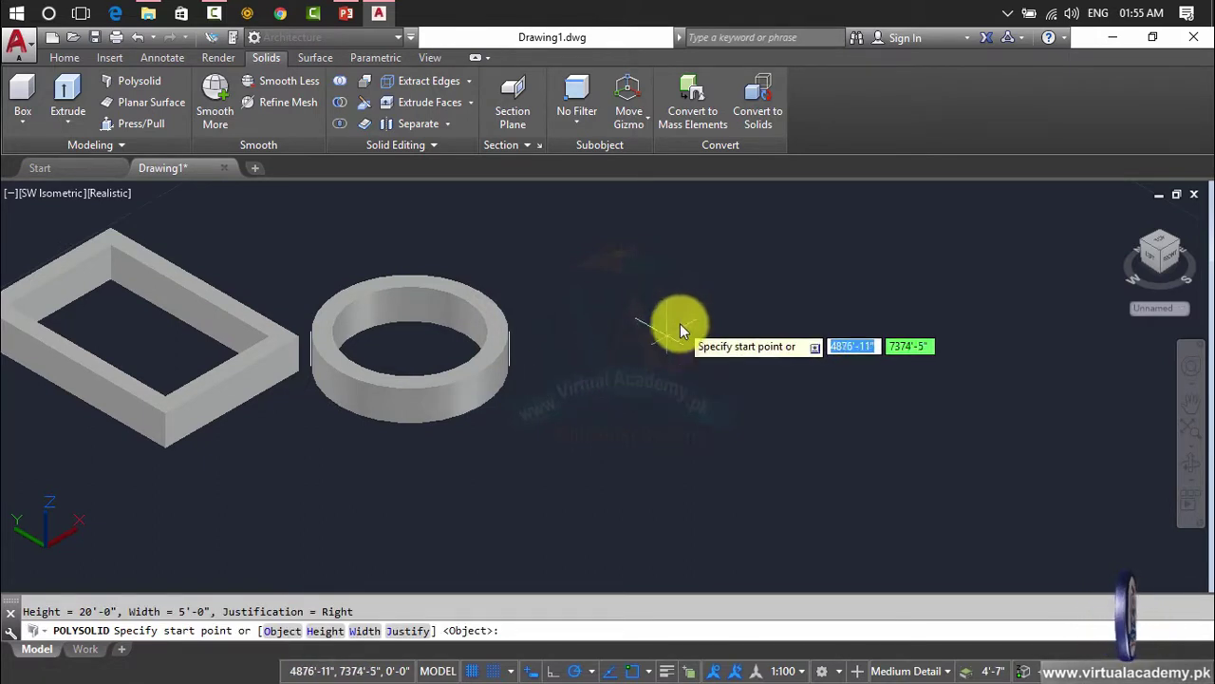
Draw an irregular four-sided polysolid to the right of the ring, with a first side about 76' long, and close it.
{"action": "left_click", "coordinate": [729, 240]}
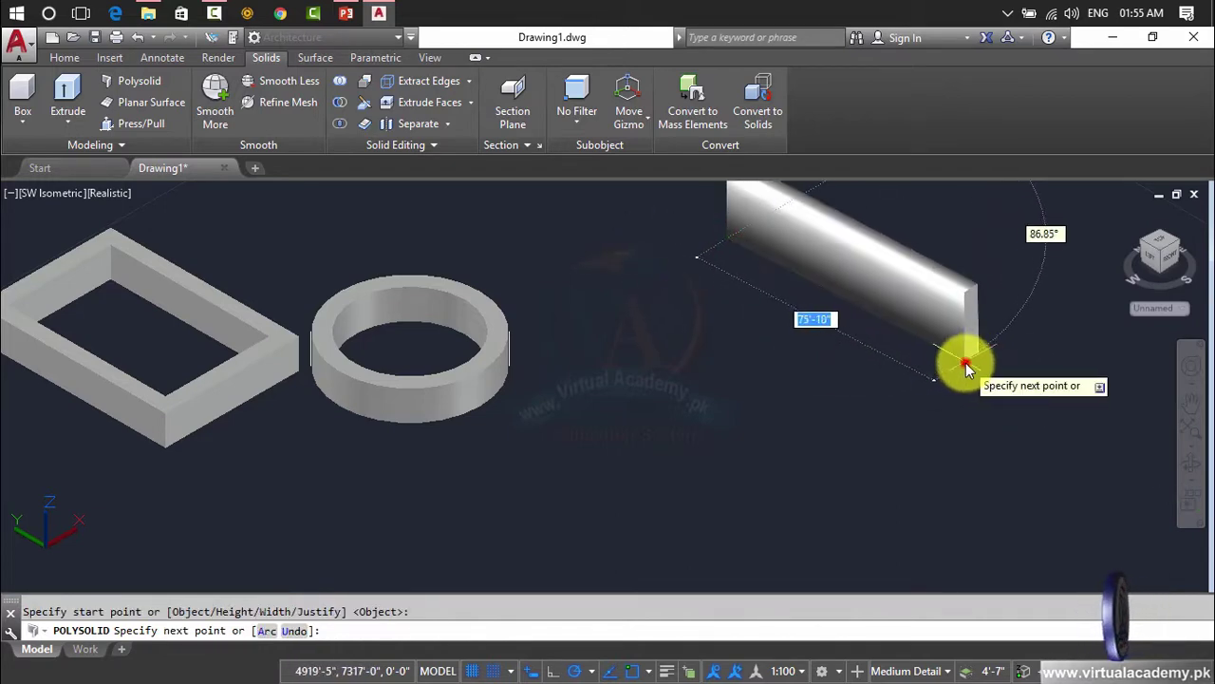
{"action": "left_click", "coordinate": [961, 362]}
{"action": "left_click", "coordinate": [707, 513]}
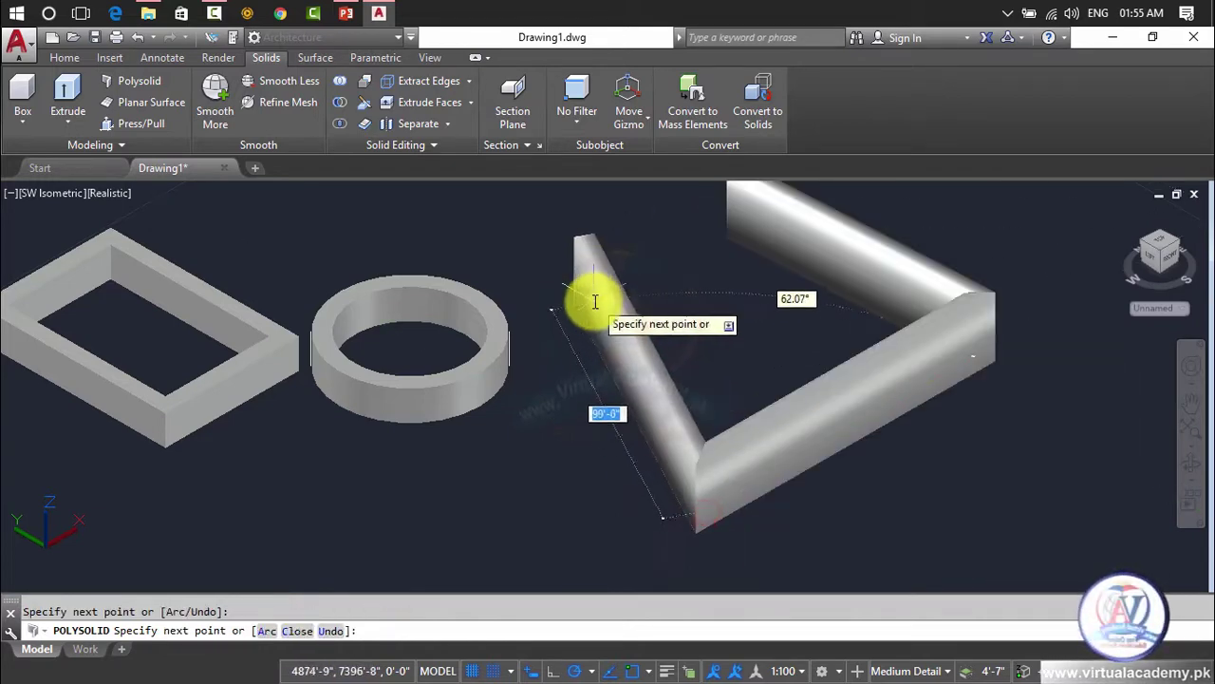
{"action": "left_click", "coordinate": [584, 294]}
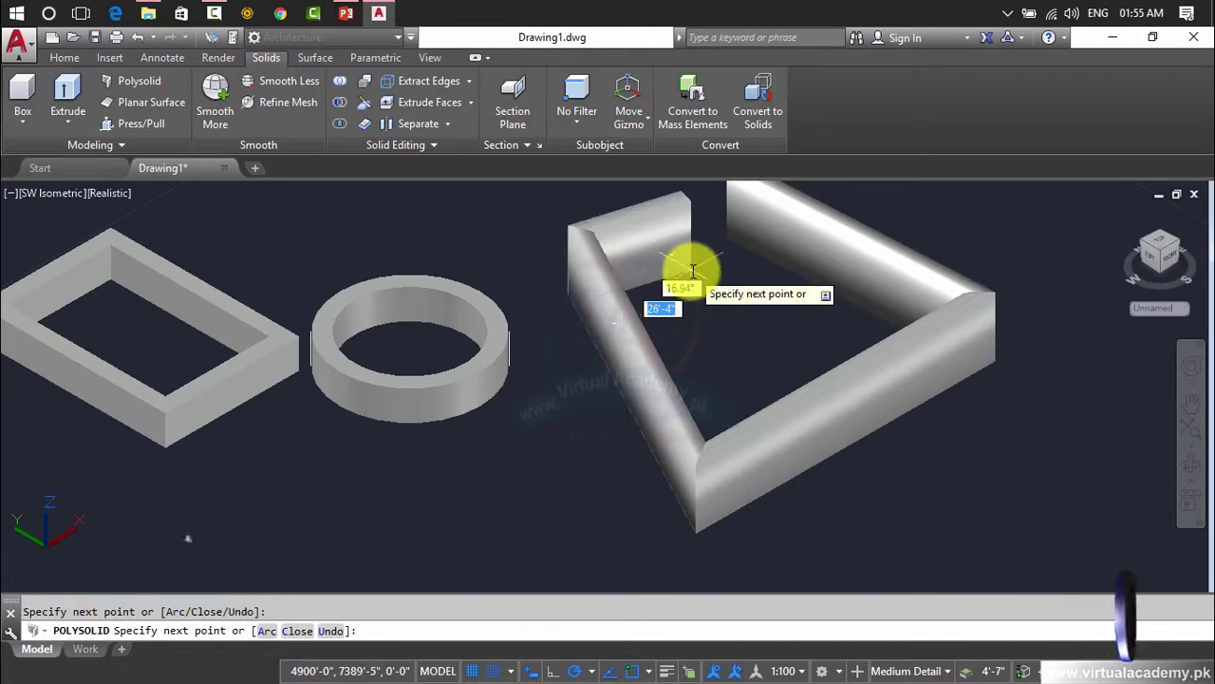
{"action": "type", "text": "c"}
{"action": "key", "text": "Return"}
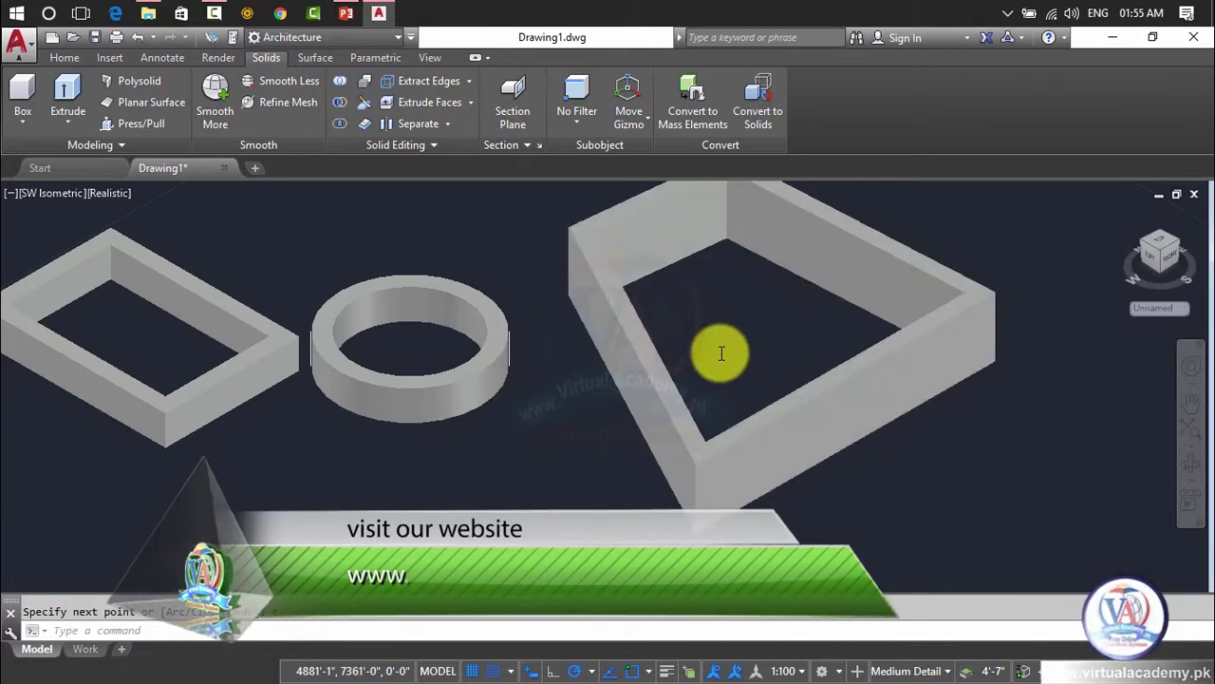
{"action": "scroll", "coordinate": [722, 353], "scroll_direction": "down", "scroll_amount": 2}
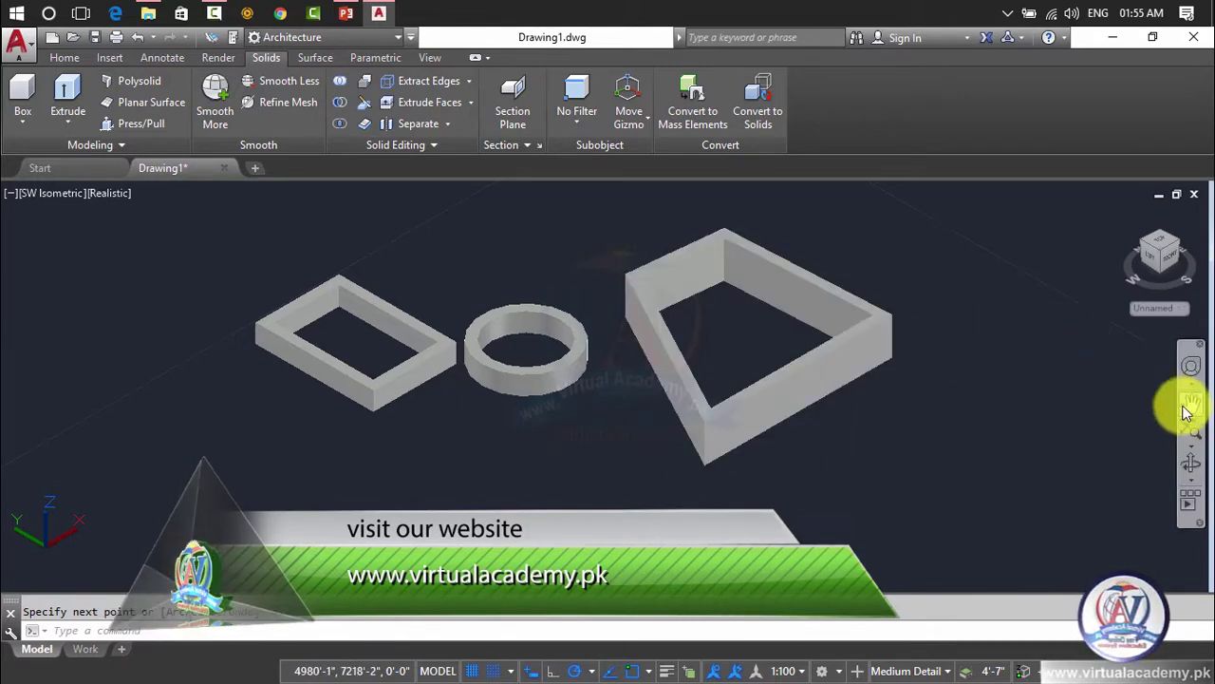
Examine the three solids from the side and from above to compare their heights.
{"action": "left_click", "coordinate": [1190, 462]}
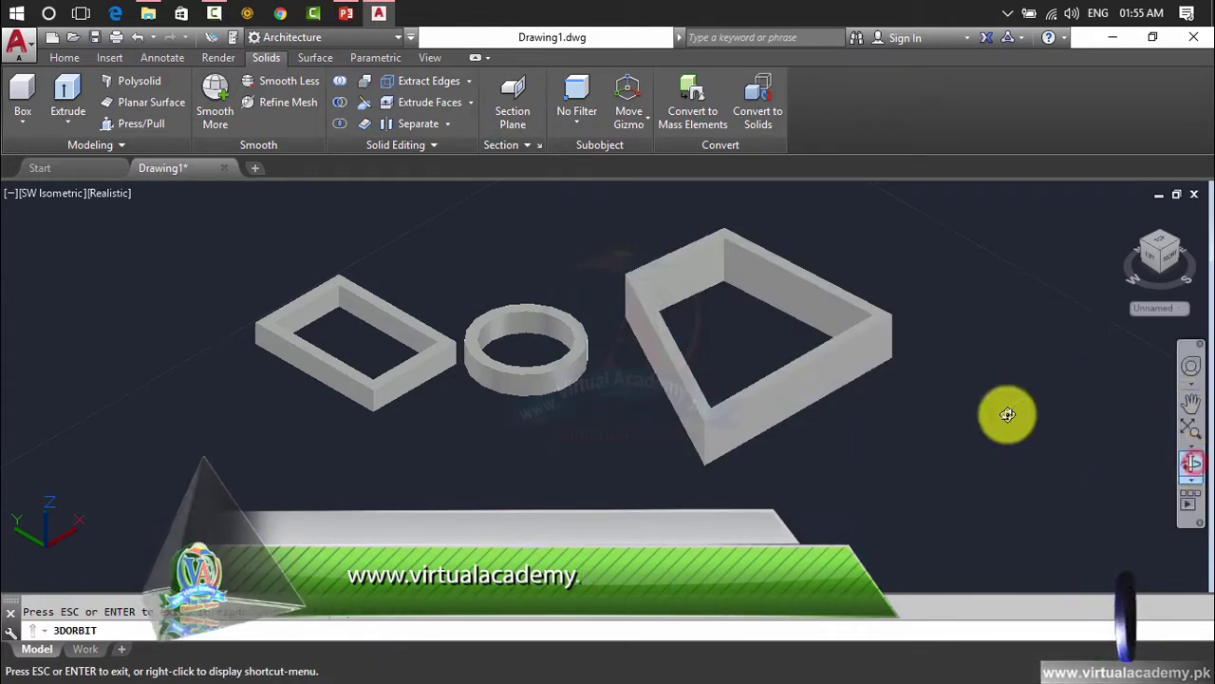
{"action": "left_click_drag", "start_coordinate": [648, 453], "coordinate": [630, 374]}
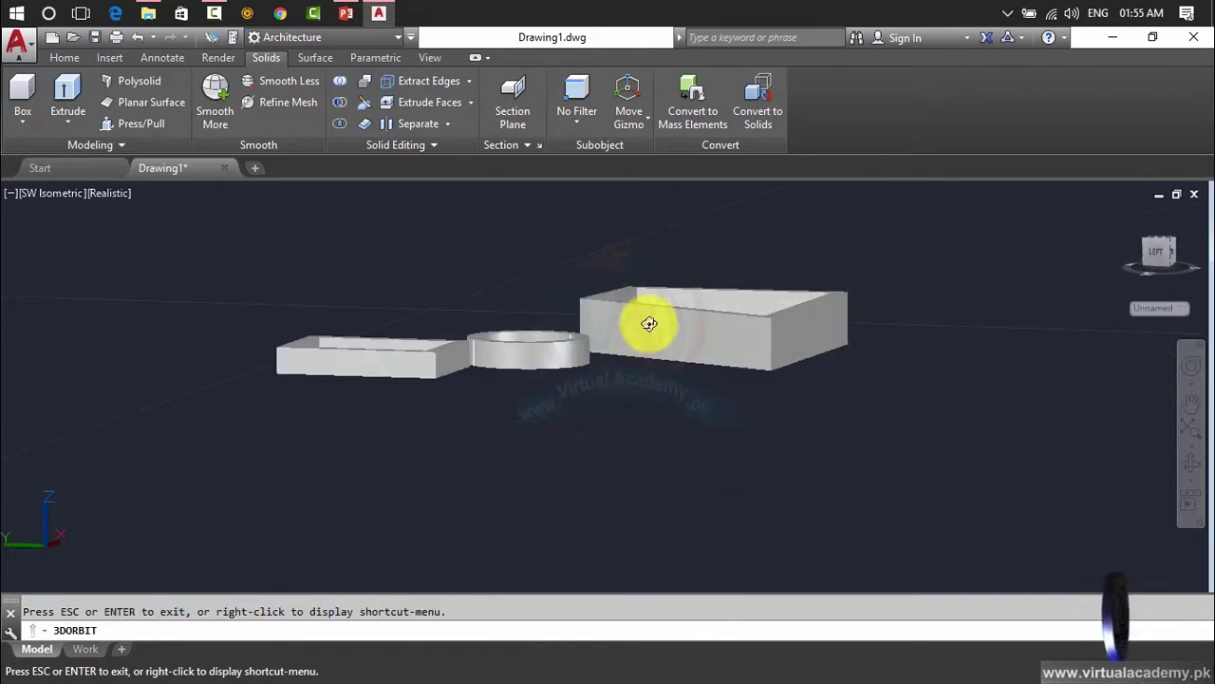
{"action": "scroll", "coordinate": [771, 343], "scroll_direction": "up", "scroll_amount": 4}
{"action": "scroll", "coordinate": [771, 342], "scroll_direction": "down", "scroll_amount": 3}
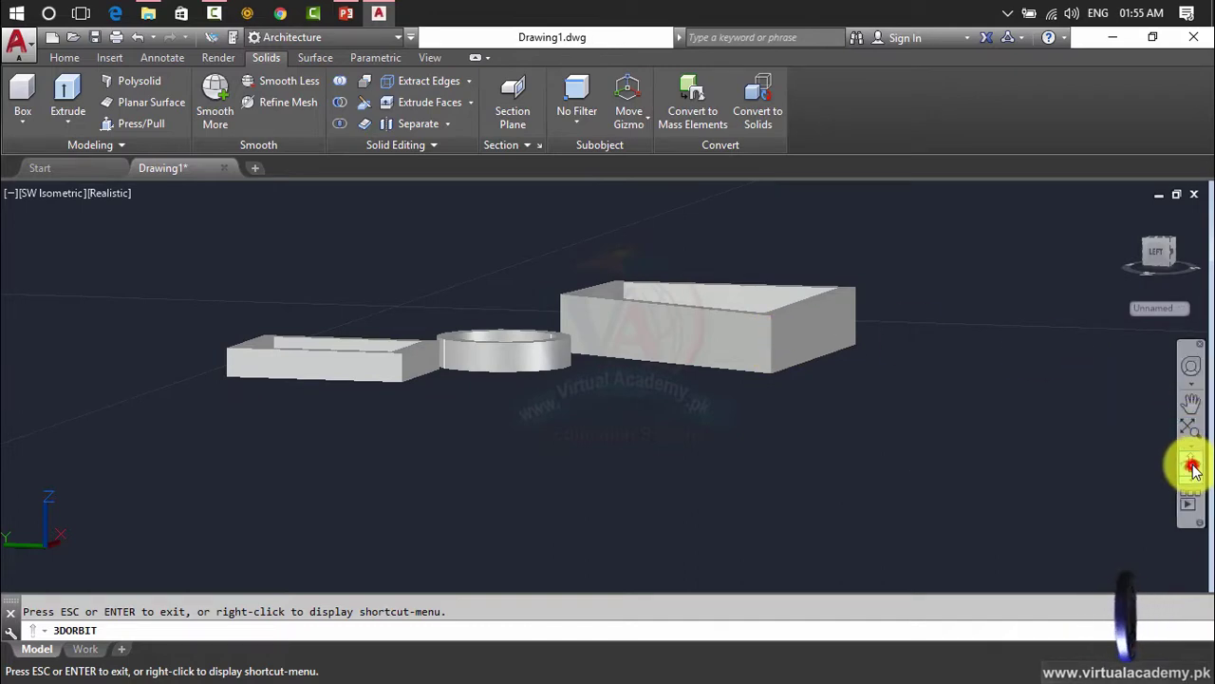
{"action": "left_click_drag", "start_coordinate": [846, 380], "coordinate": [730, 396]}
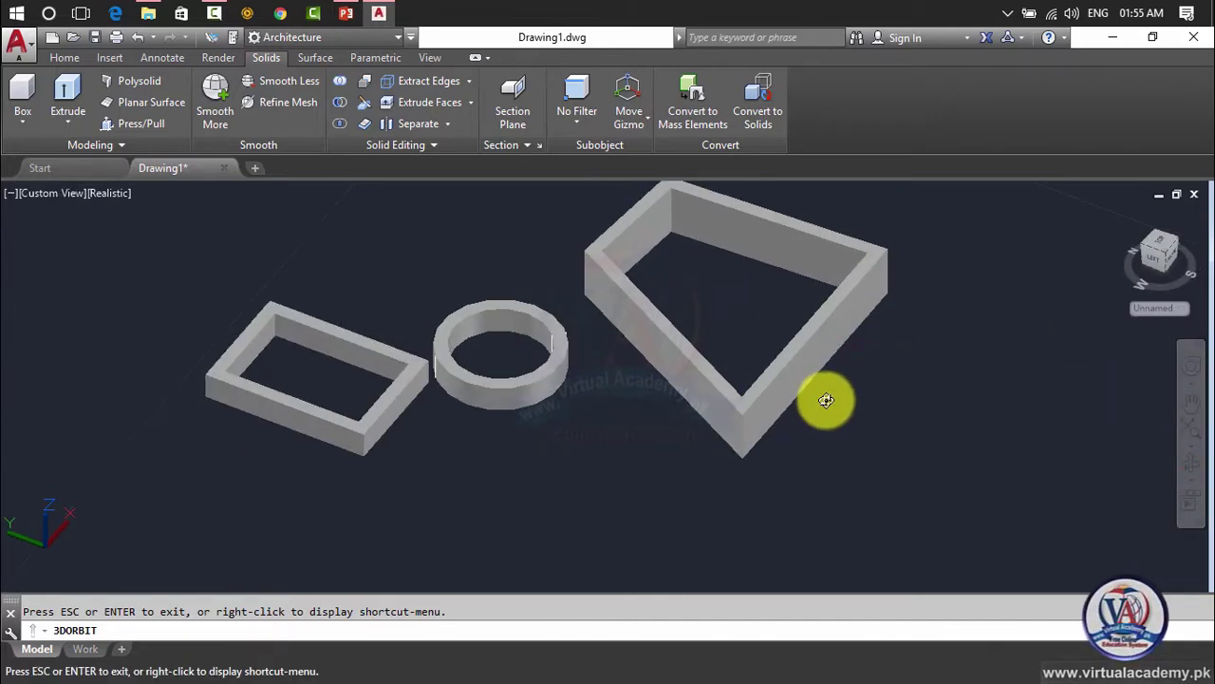
{"action": "left_click_drag", "start_coordinate": [825, 399], "coordinate": [597, 371]}
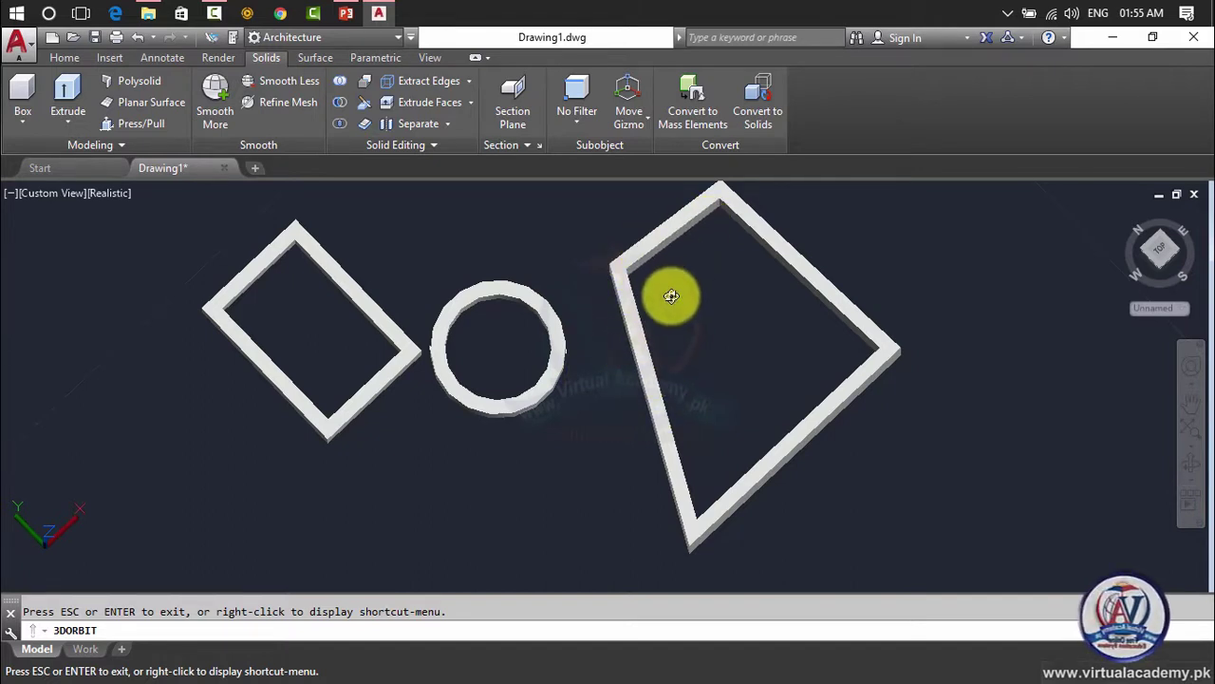
{"action": "key", "text": "Escape"}
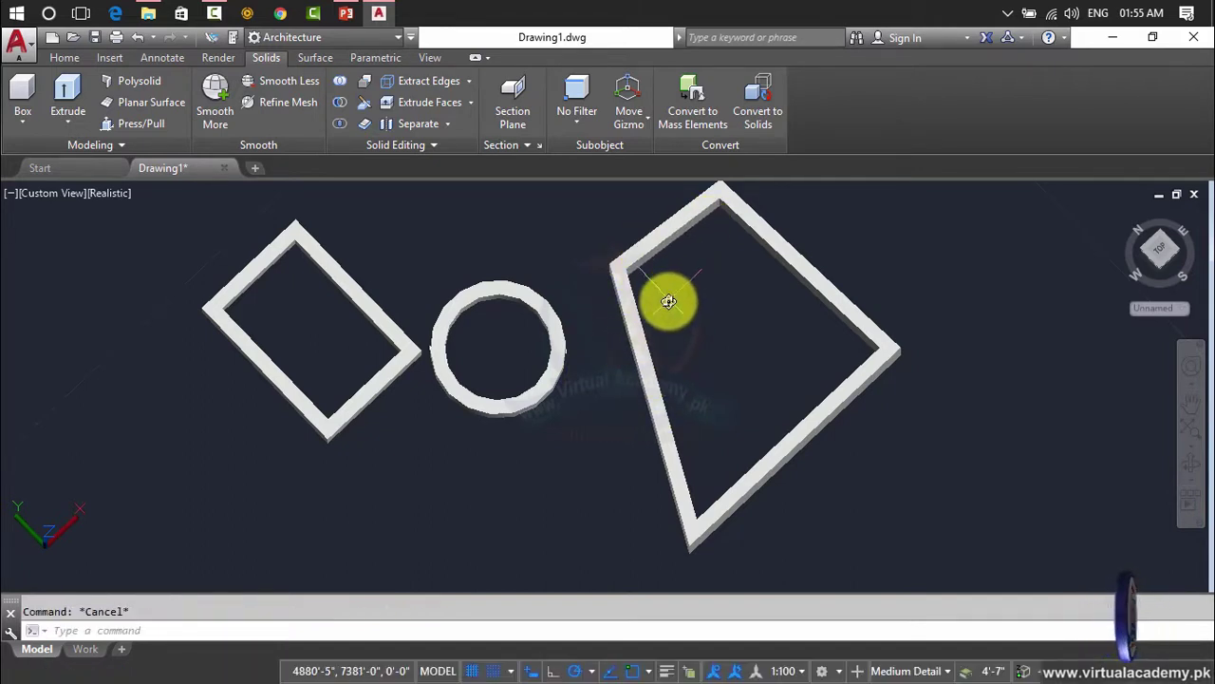
Start a new polysolid and set its width to 10'.
{"action": "middle_click_drag", "start_coordinate": [669, 301], "coordinate": [351, 319]}
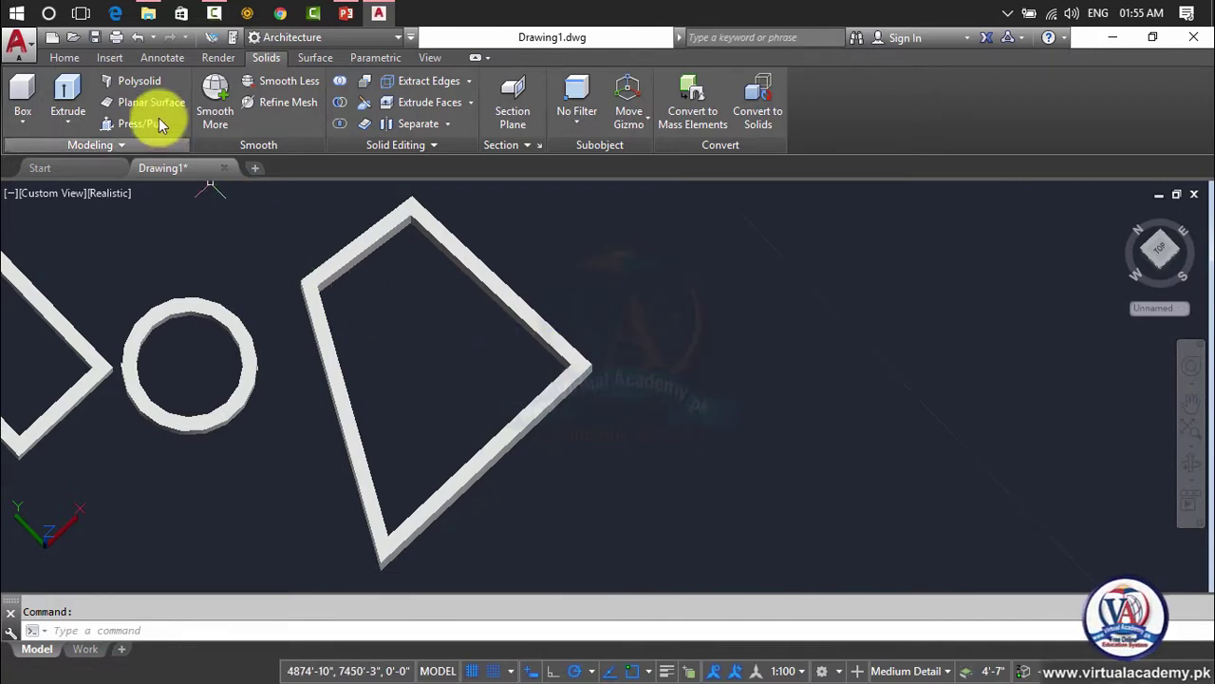
{"action": "left_click", "coordinate": [144, 82]}
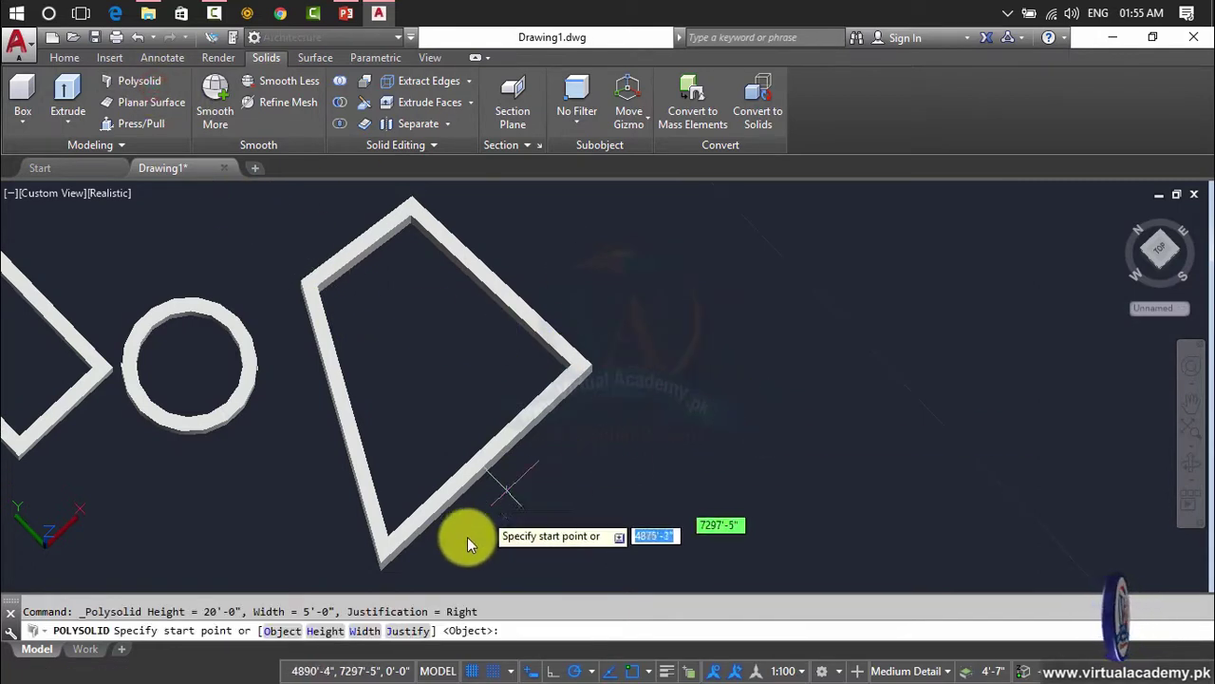
{"action": "left_click", "coordinate": [365, 631]}
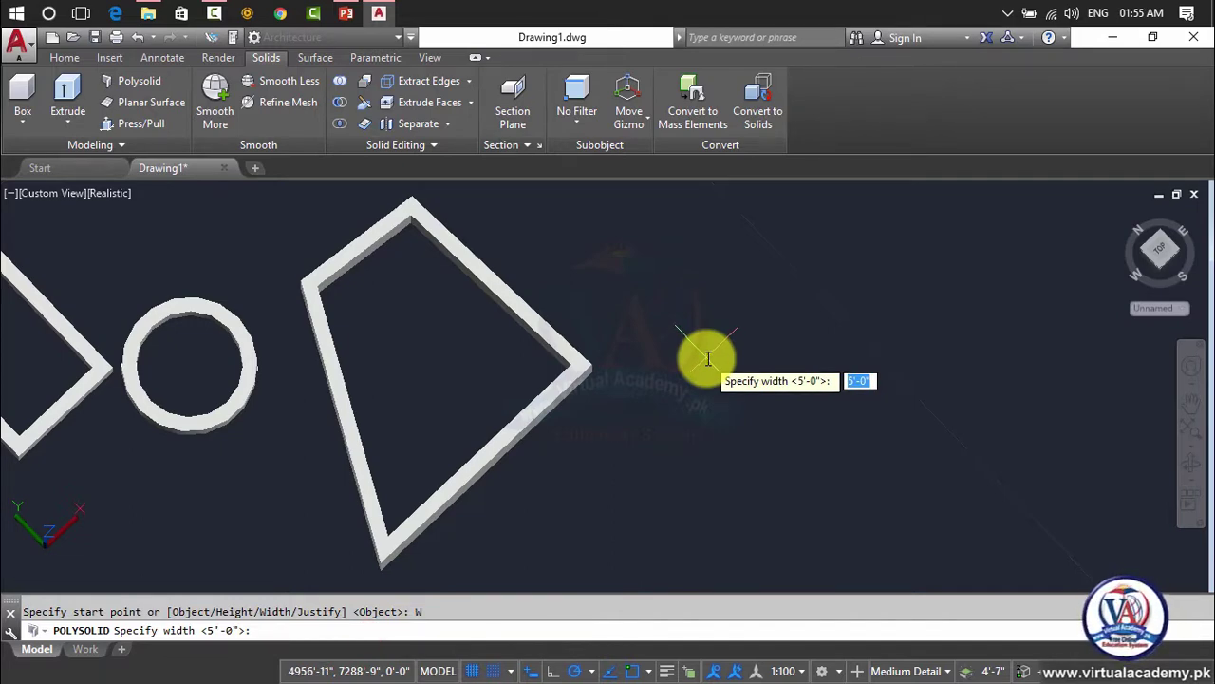
{"action": "type", "text": "1"}
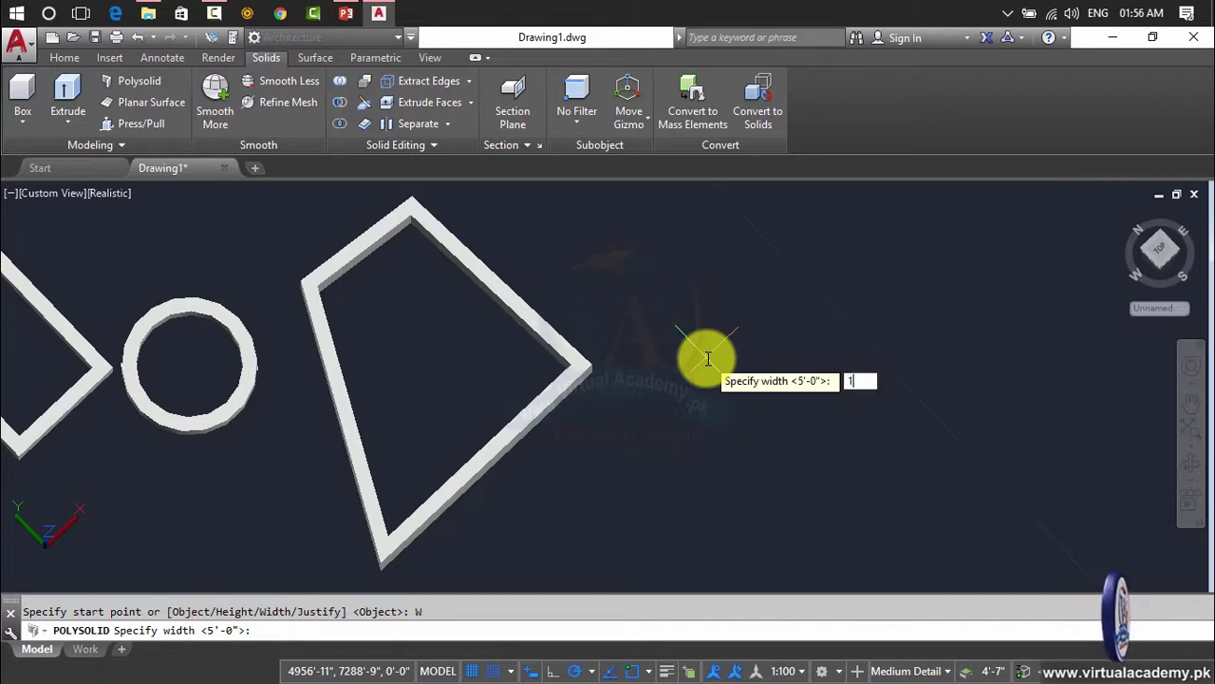
{"action": "type", "text": "0"}
{"action": "key", "text": "Return"}
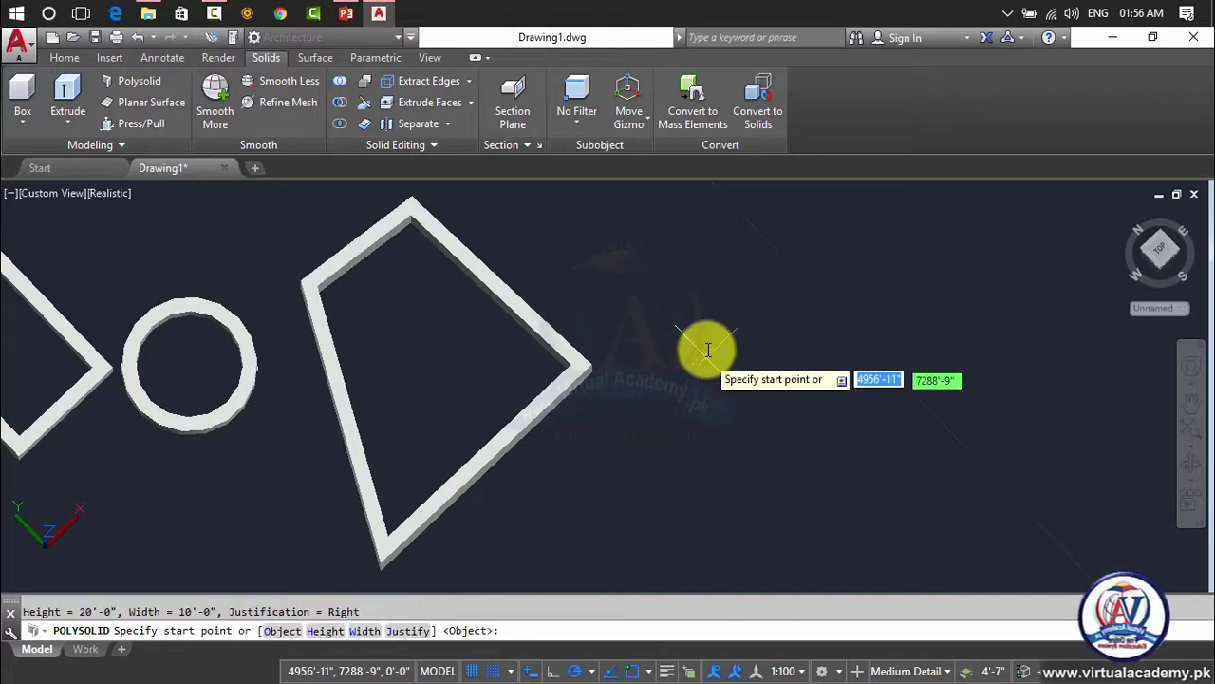
Draw a four-sided polysolid to the right of the irregular frame, with its third side about 93' long, and close it.
{"action": "left_click", "coordinate": [704, 308]}
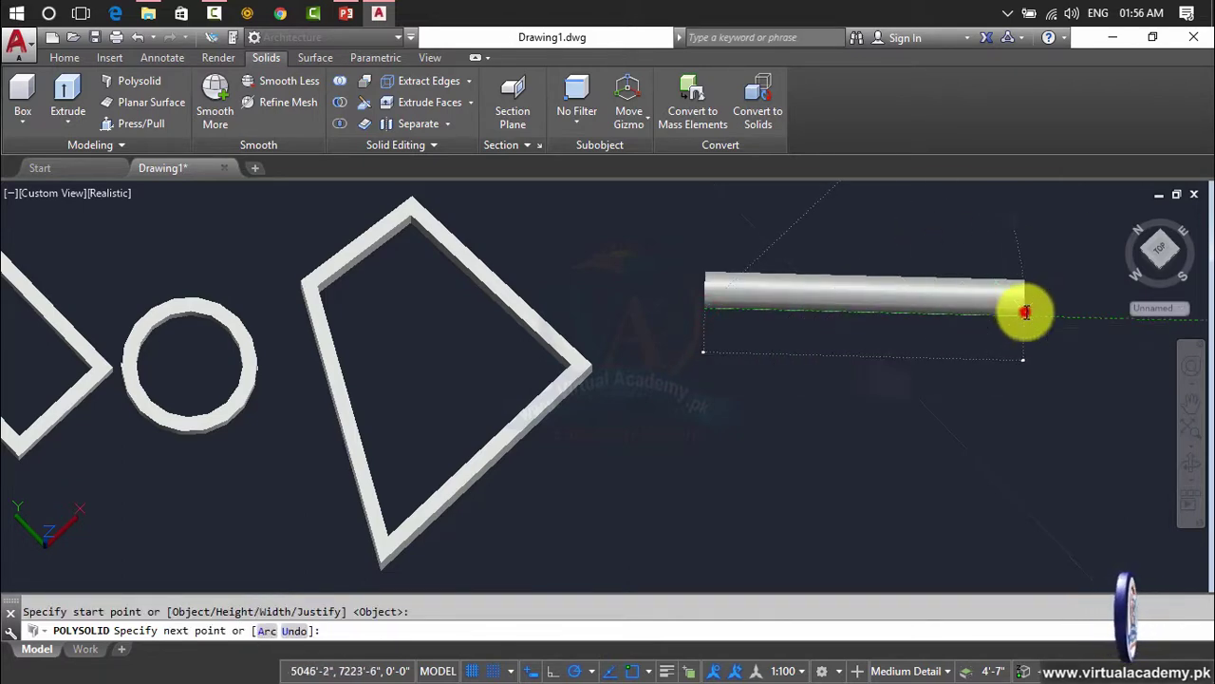
{"action": "left_click", "coordinate": [1025, 307]}
{"action": "left_click", "coordinate": [996, 534]}
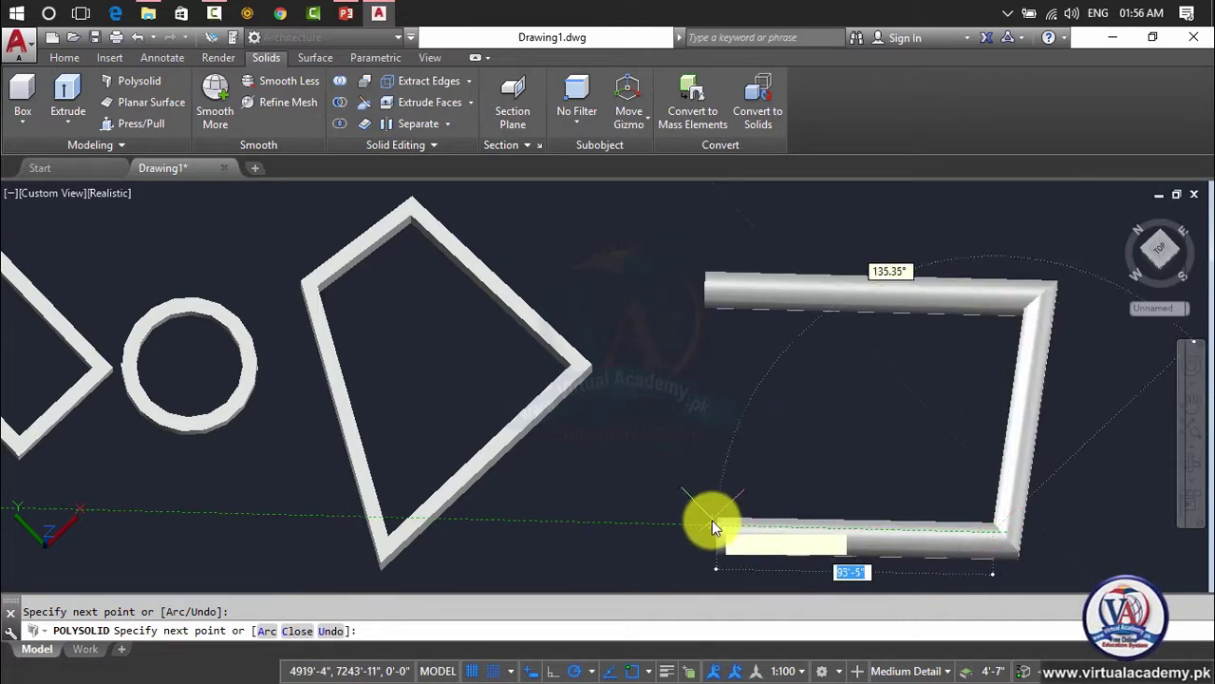
{"action": "left_click", "coordinate": [712, 521]}
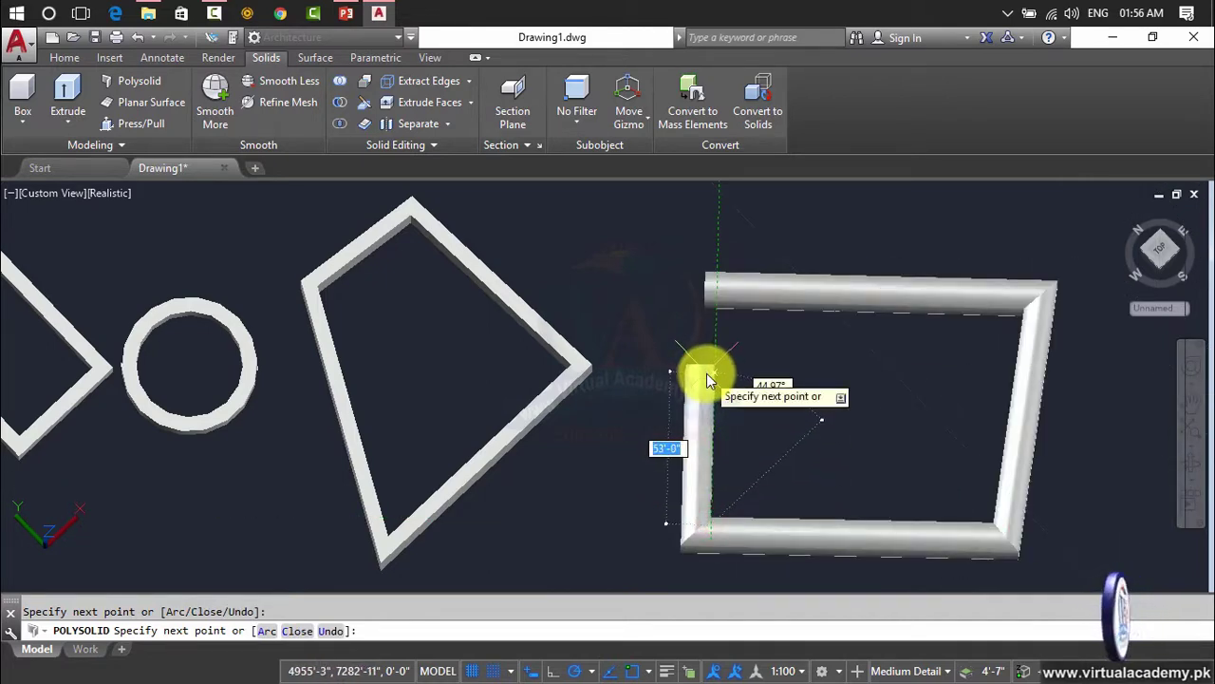
{"action": "type", "text": "c"}
{"action": "key", "text": "Return"}
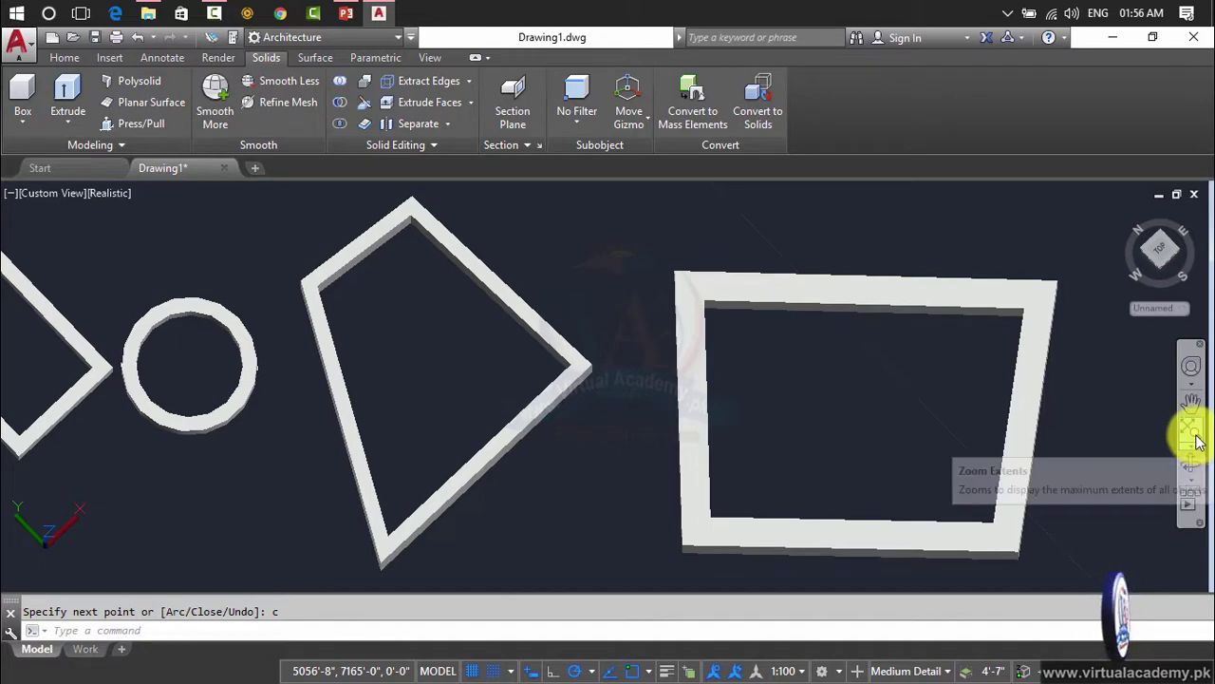
Draw a large circle in the empty area beside the wide four-sided frame.
{"action": "left_click", "coordinate": [1187, 465]}
{"action": "mouse_move", "coordinate": [835, 466]}
{"action": "left_mouse_down"}
{"action": "mouse_move", "coordinate": [848, 346]}
{"action": "mouse_move", "coordinate": [882, 383]}
{"action": "mouse_move", "coordinate": [896, 344]}
{"action": "mouse_move", "coordinate": [887, 371]}
{"action": "mouse_move", "coordinate": [774, 317]}
{"action": "mouse_move", "coordinate": [770, 424]}
{"action": "mouse_move", "coordinate": [702, 329]}
{"action": "mouse_move", "coordinate": [659, 401]}
{"action": "mouse_move", "coordinate": [766, 409]}
{"action": "mouse_move", "coordinate": [497, 348]}
{"action": "mouse_move", "coordinate": [545, 368]}
{"action": "left_mouse_up"}
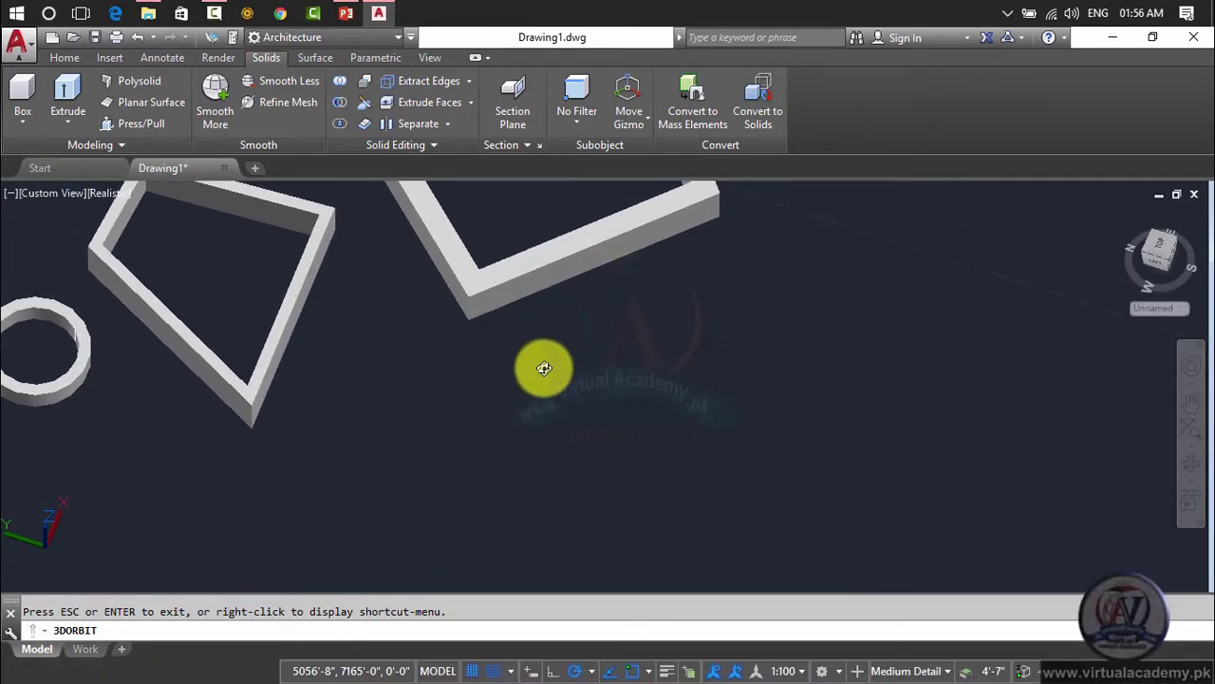
{"action": "key", "text": "Escape"}
{"action": "left_click", "coordinate": [765, 347]}
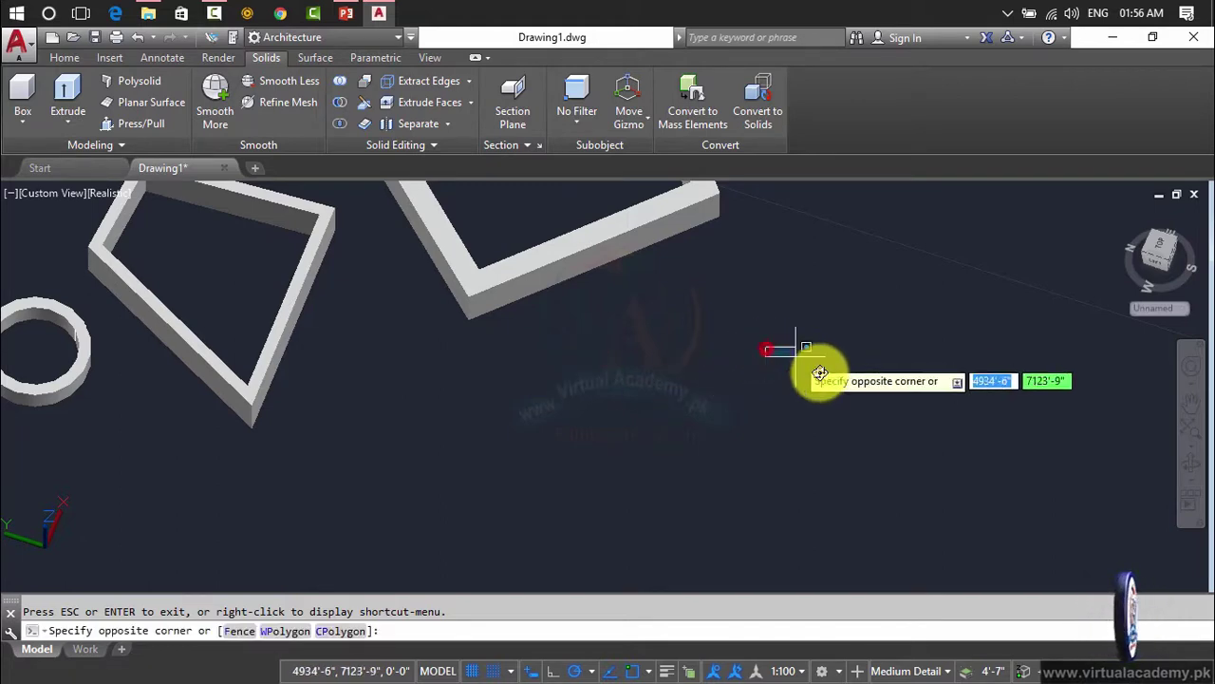
{"action": "key", "text": "Escape"}
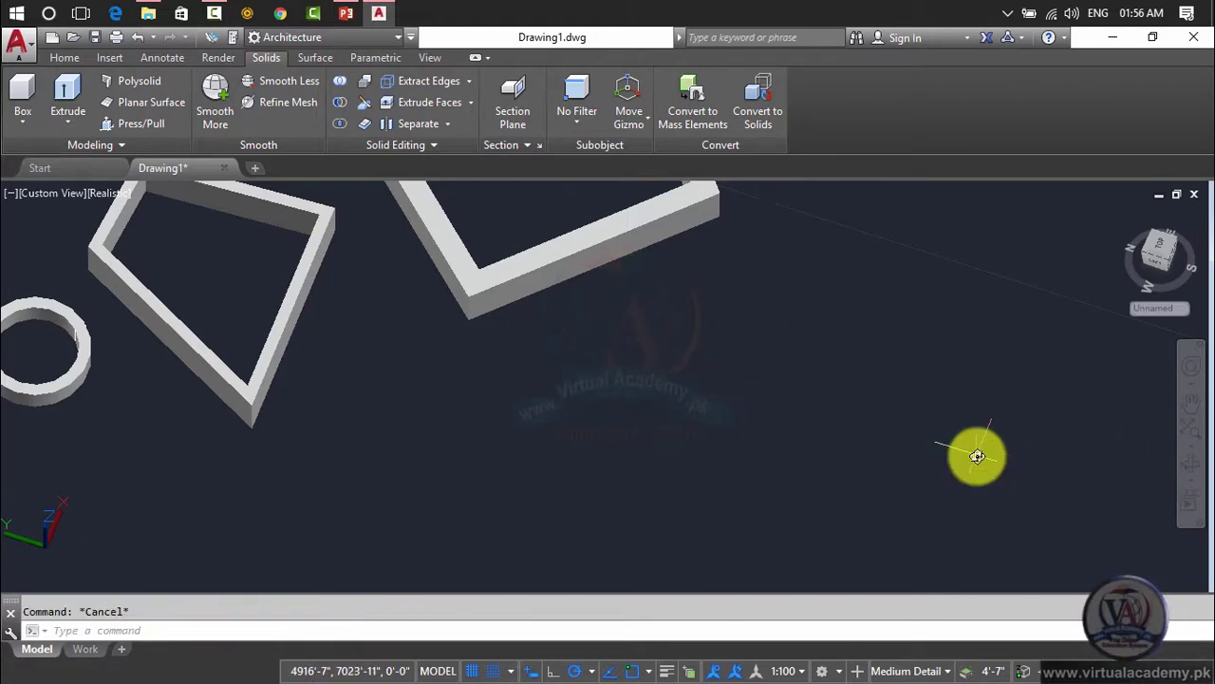
{"action": "type", "text": "c"}
{"action": "key", "text": "Return"}
{"action": "left_click", "coordinate": [840, 354]}
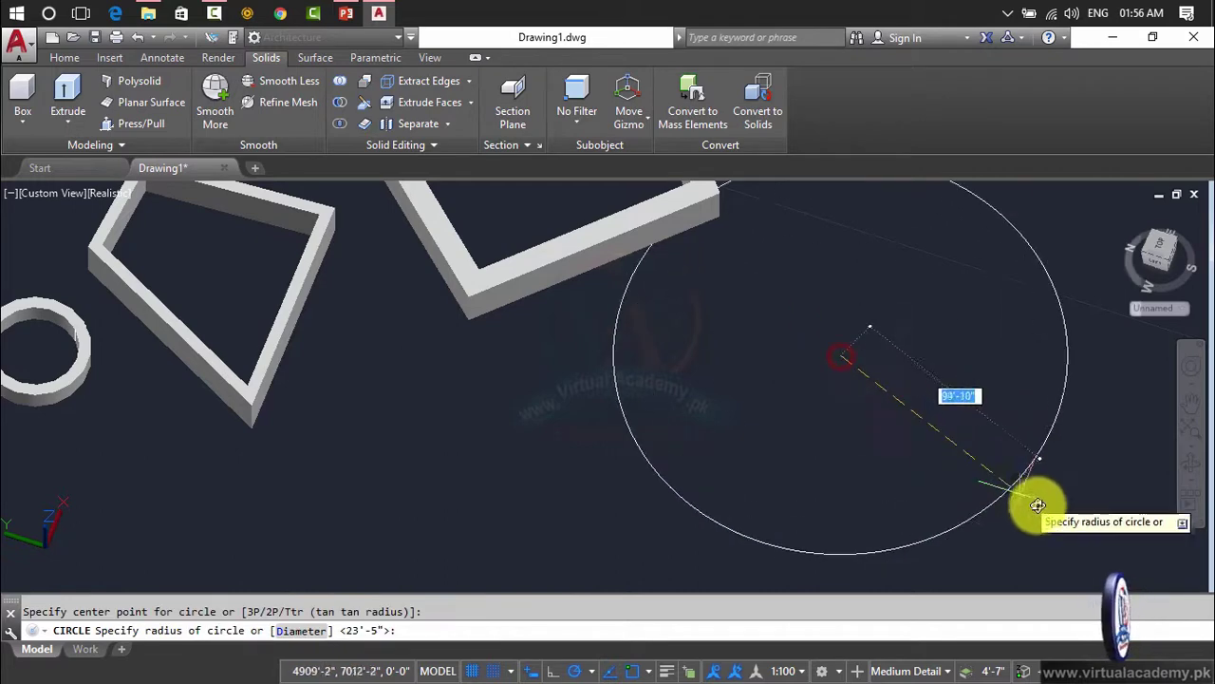
{"action": "left_click", "coordinate": [955, 417]}
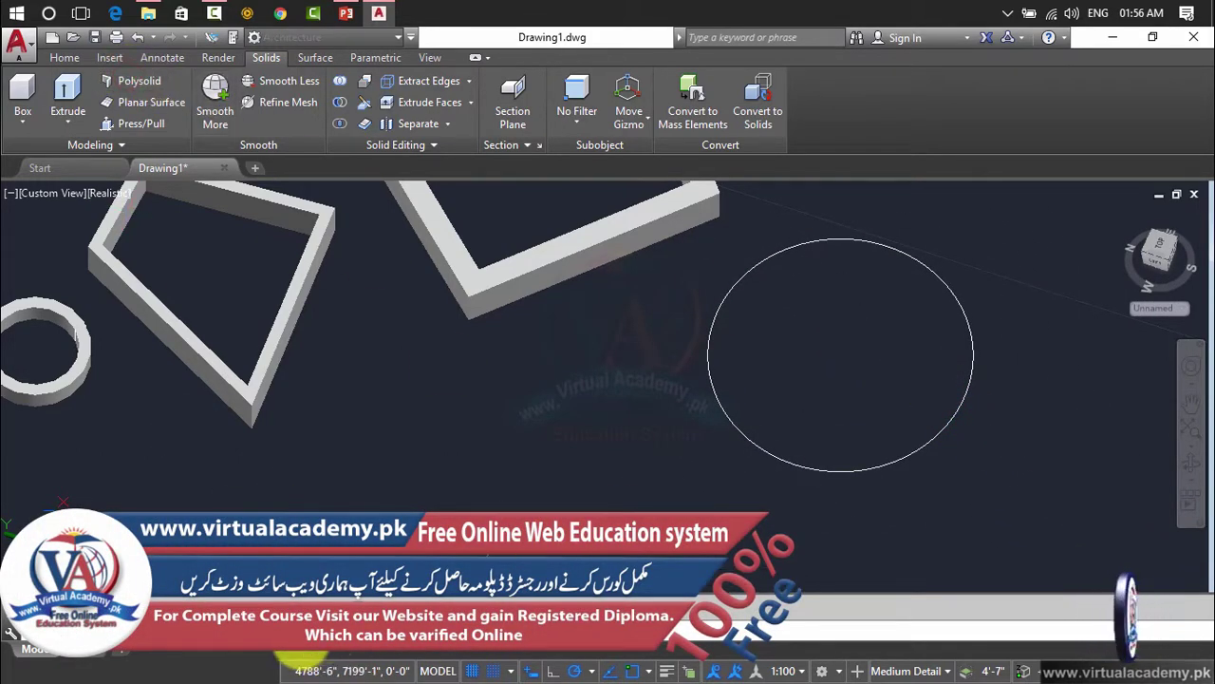
Convert the large circle into a solid ring using Polysolid's Object option.
{"action": "left_click", "coordinate": [289, 630]}
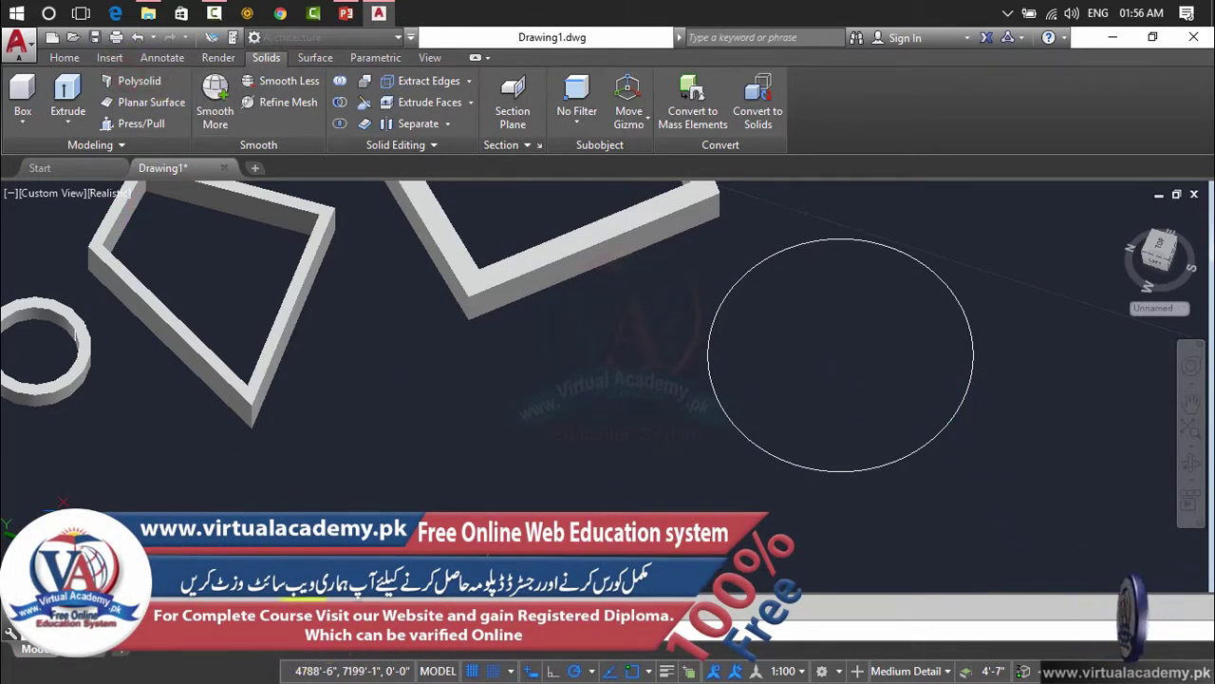
{"action": "left_click", "coordinate": [739, 434]}
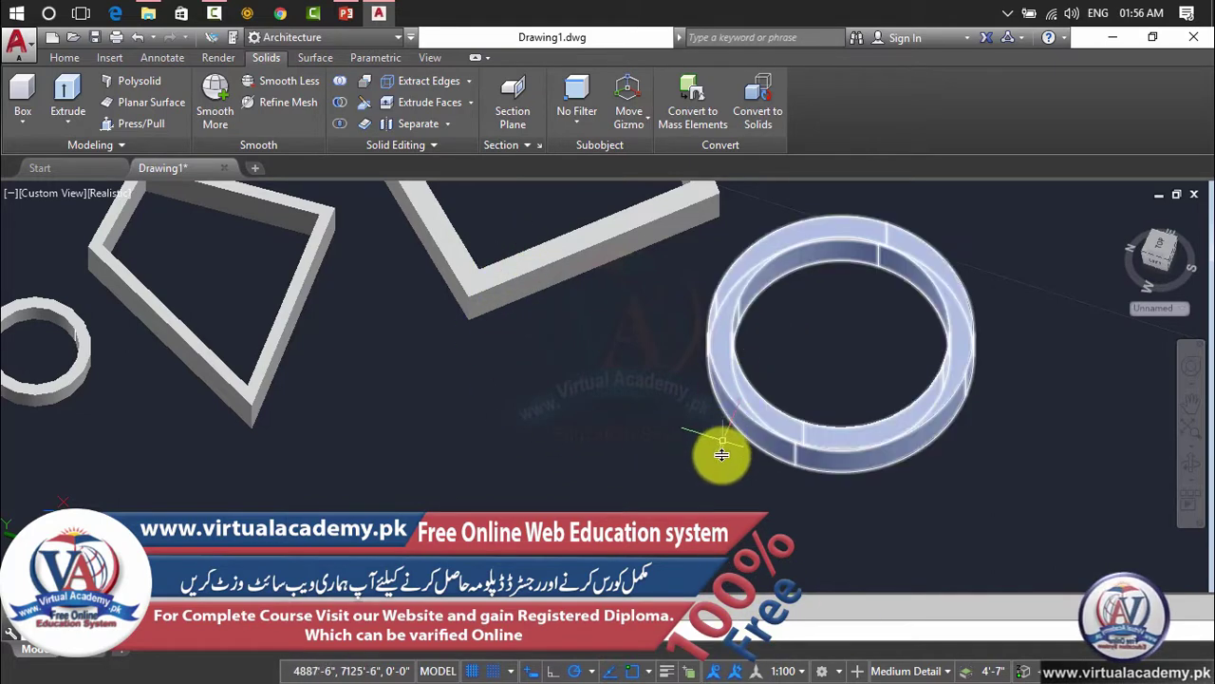
{"action": "middle_click_drag", "start_coordinate": [719, 456], "coordinate": [622, 500], "text": "shift"}
{"action": "scroll", "coordinate": [622, 500], "scroll_direction": "down", "scroll_amount": 5}
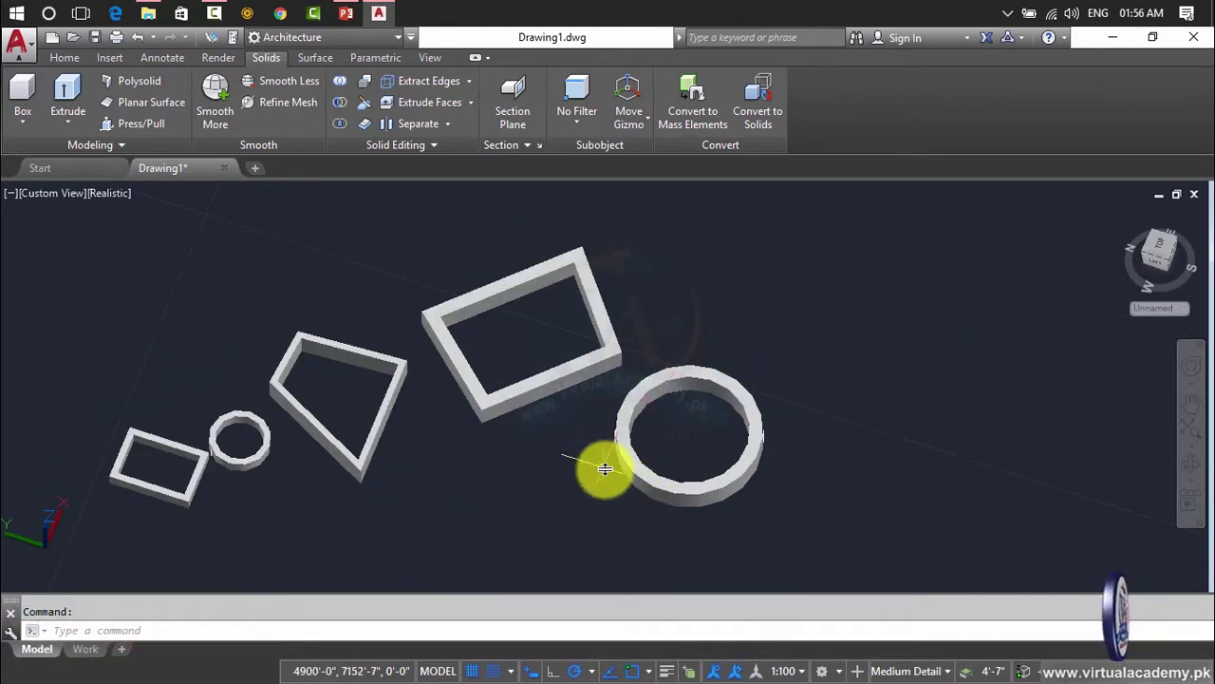
{"action": "scroll", "coordinate": [620, 344], "scroll_direction": "up", "scroll_amount": 5}
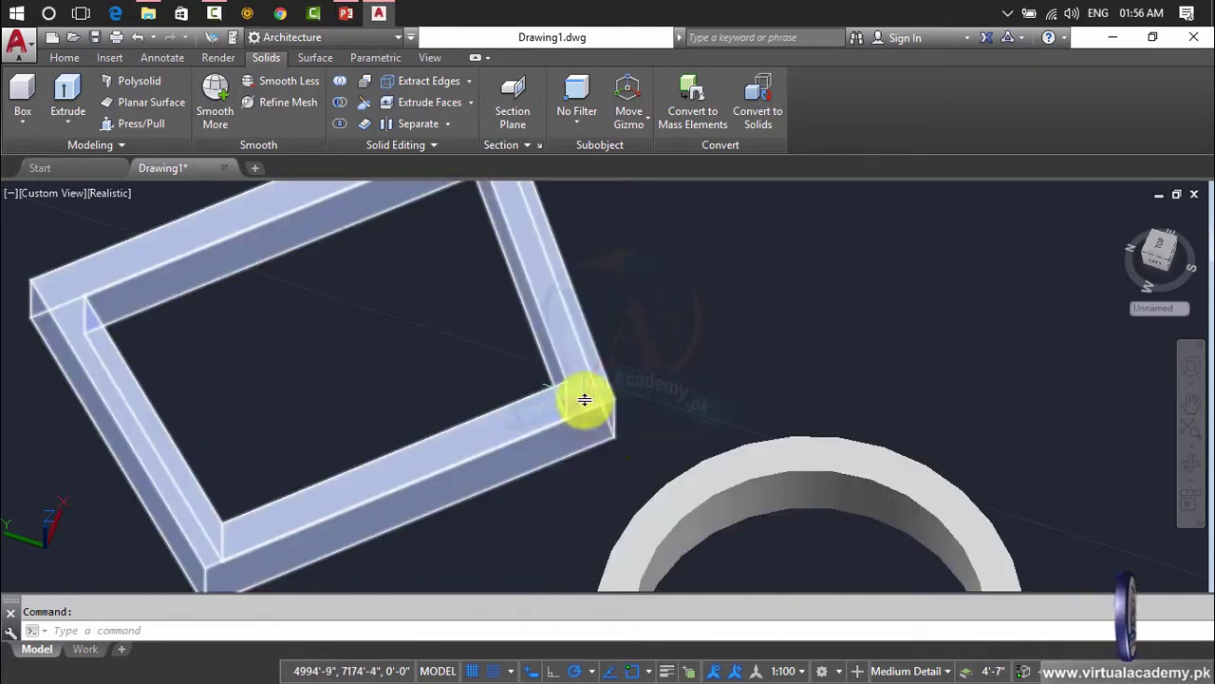
{"action": "scroll", "coordinate": [607, 455], "scroll_direction": "down", "scroll_amount": 5}
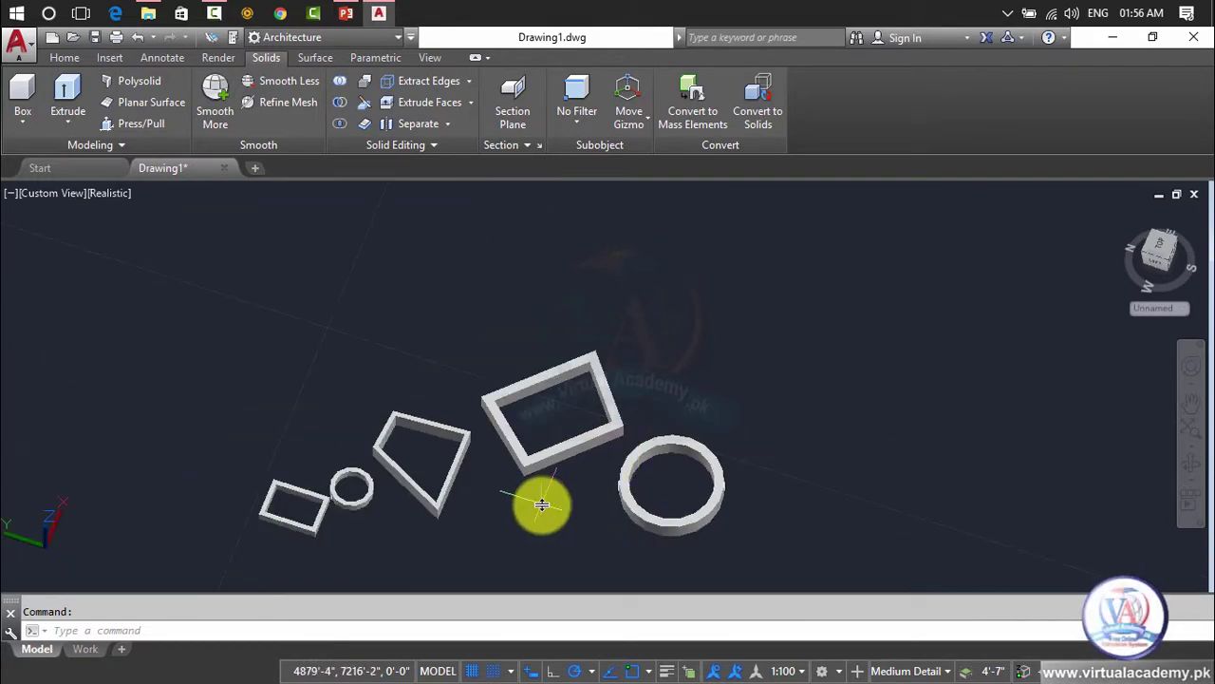
{"action": "middle_click_drag", "start_coordinate": [532, 499], "coordinate": [445, 433]}
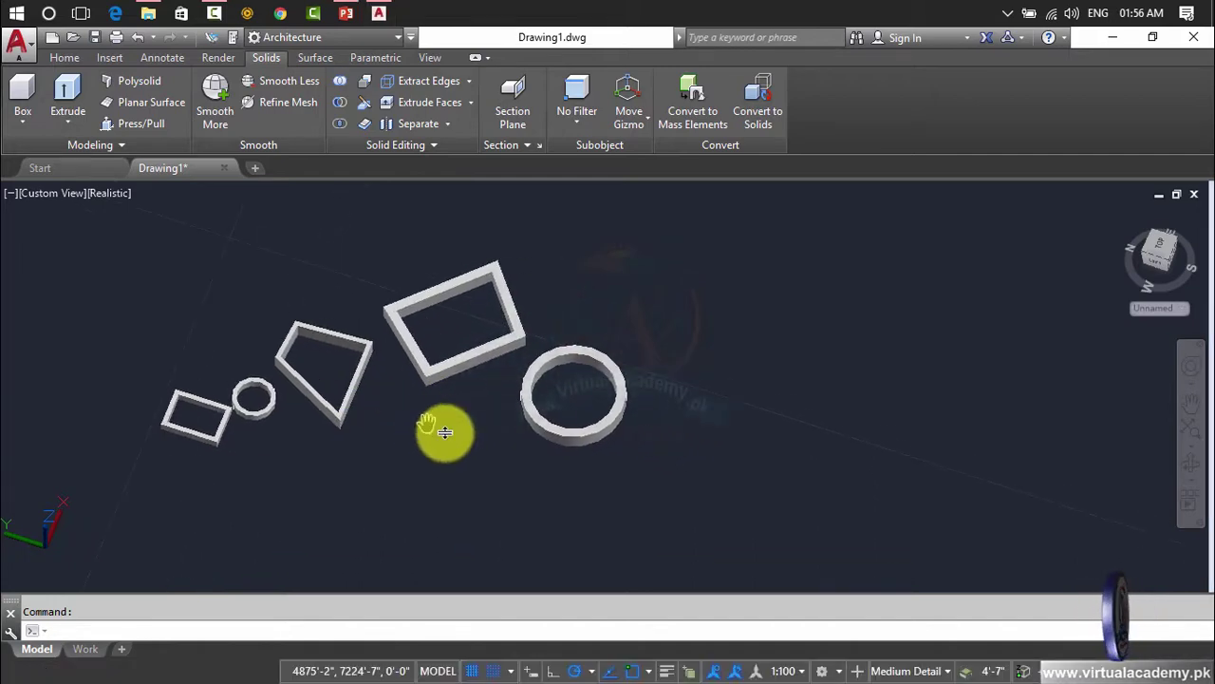
{"action": "key", "text": "super"}
{"action": "left_click", "coordinate": [405, 426]}
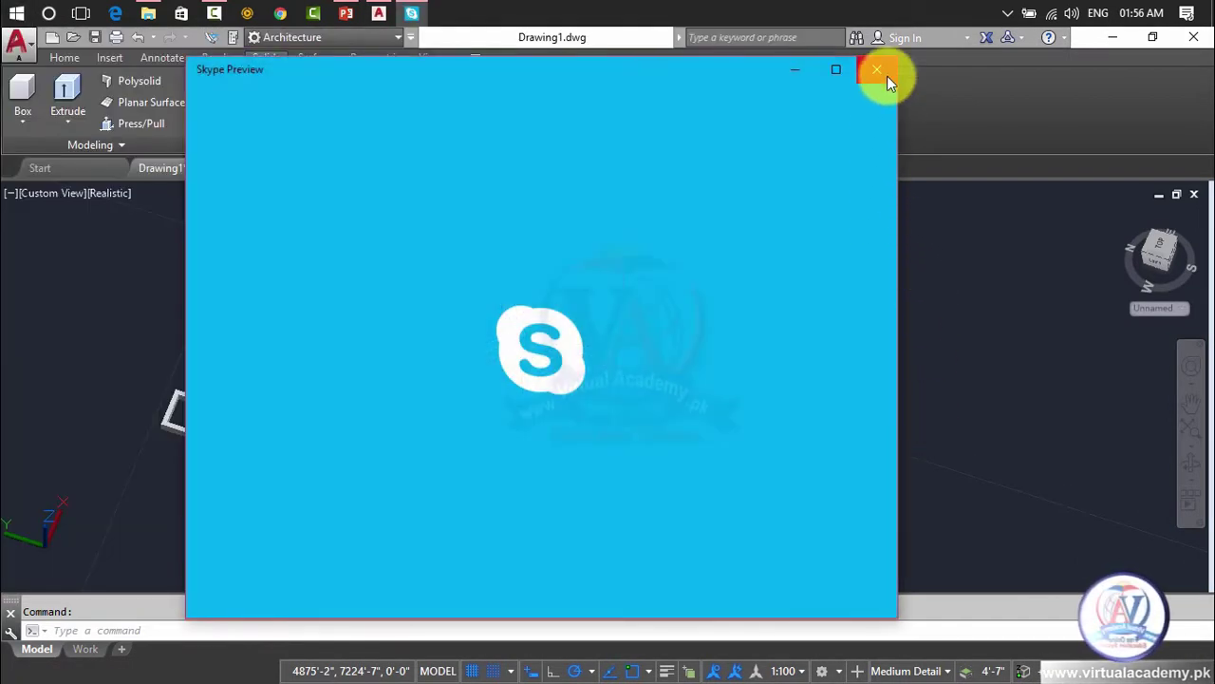
{"action": "left_click", "coordinate": [886, 76]}
{"action": "key", "text": "Escape"}
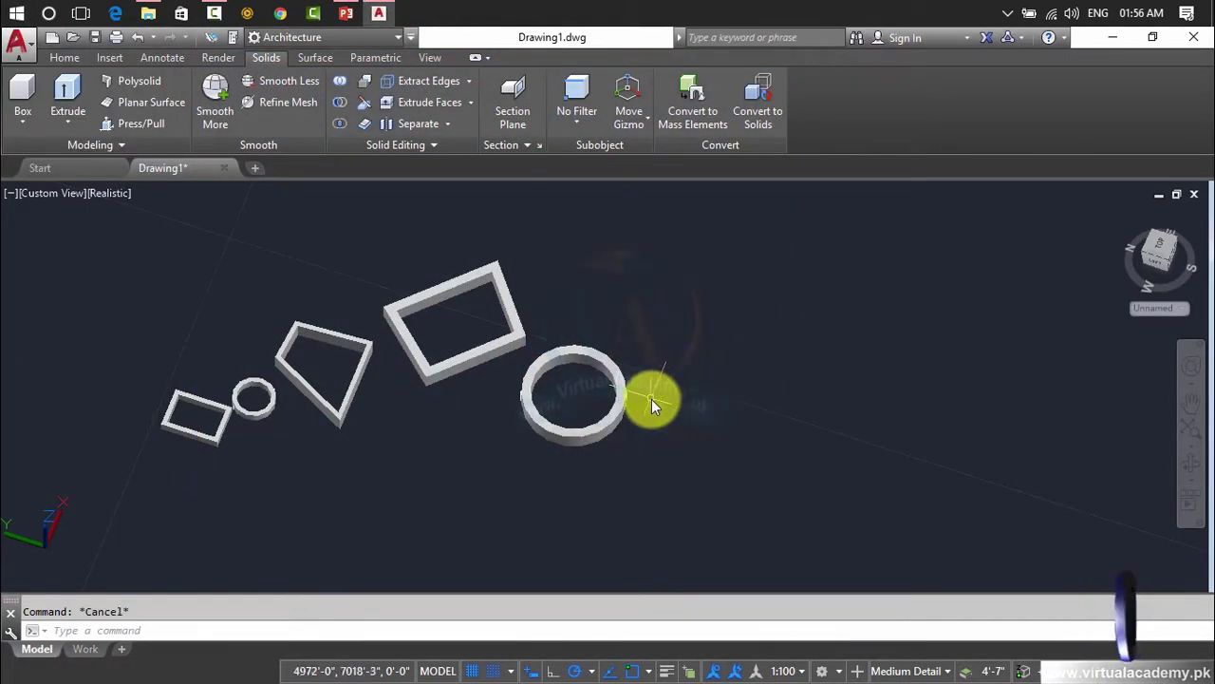
Start a new polysolid and set its justification to Center.
{"action": "middle_click_drag", "start_coordinate": [651, 399], "coordinate": [476, 401]}
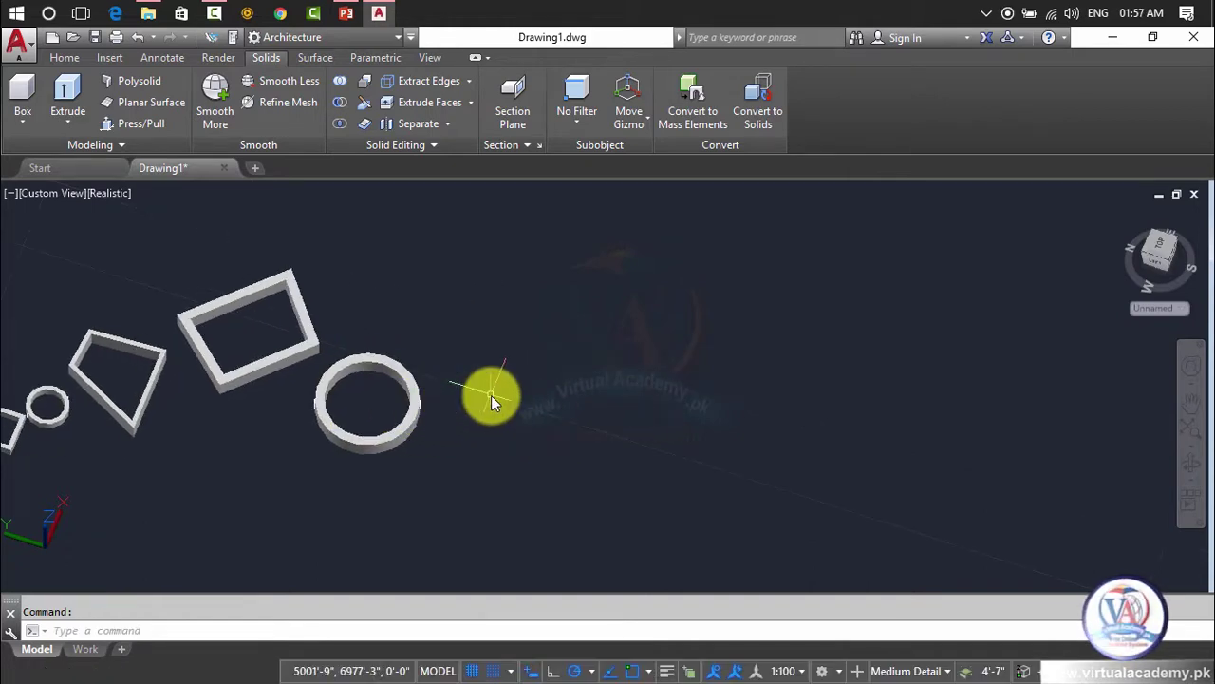
{"action": "left_click", "coordinate": [136, 86]}
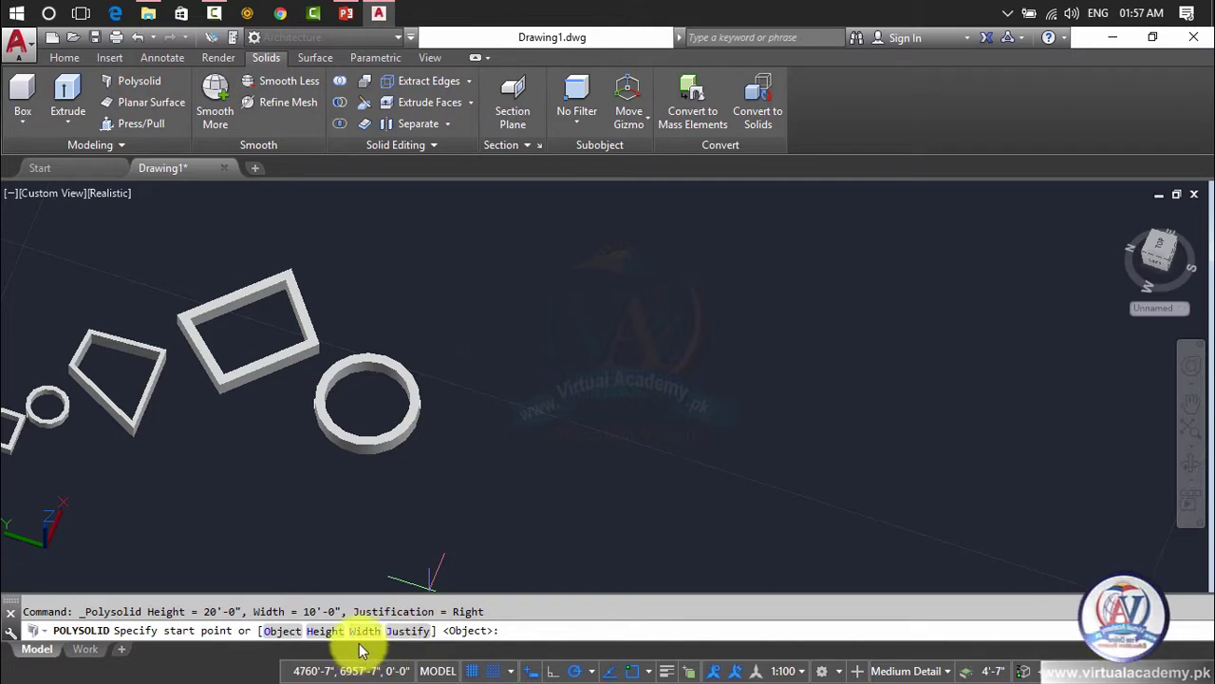
{"action": "left_click", "coordinate": [401, 638]}
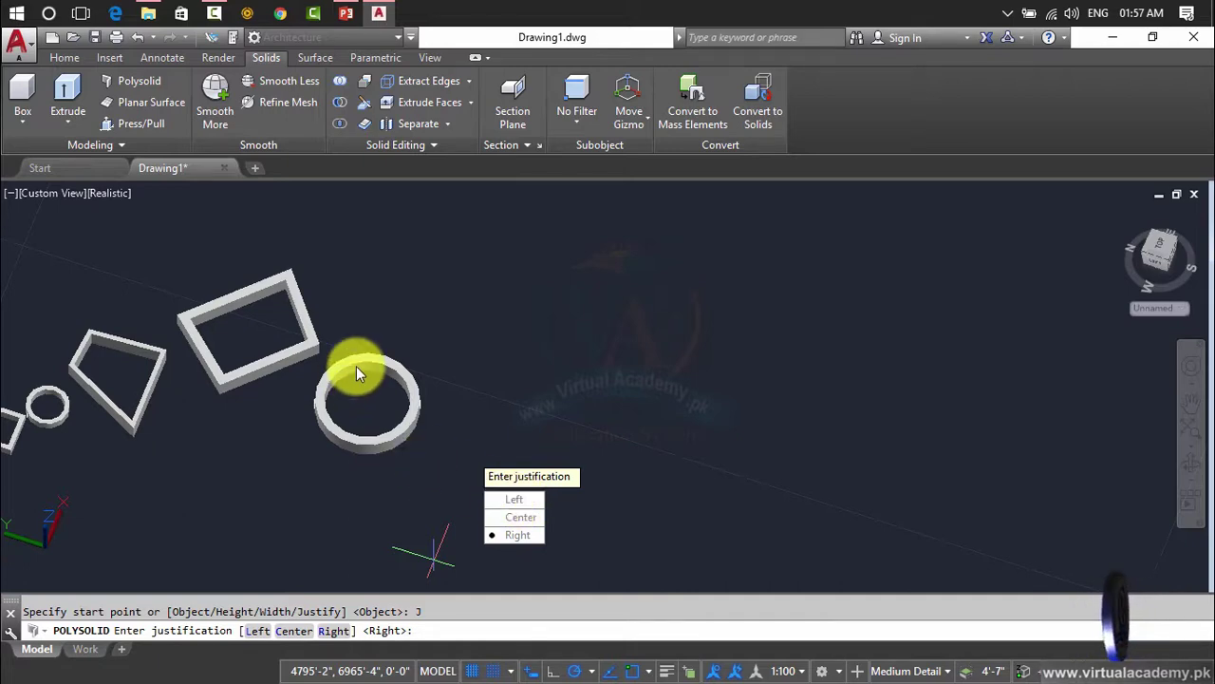
{"action": "left_click", "coordinate": [514, 518]}
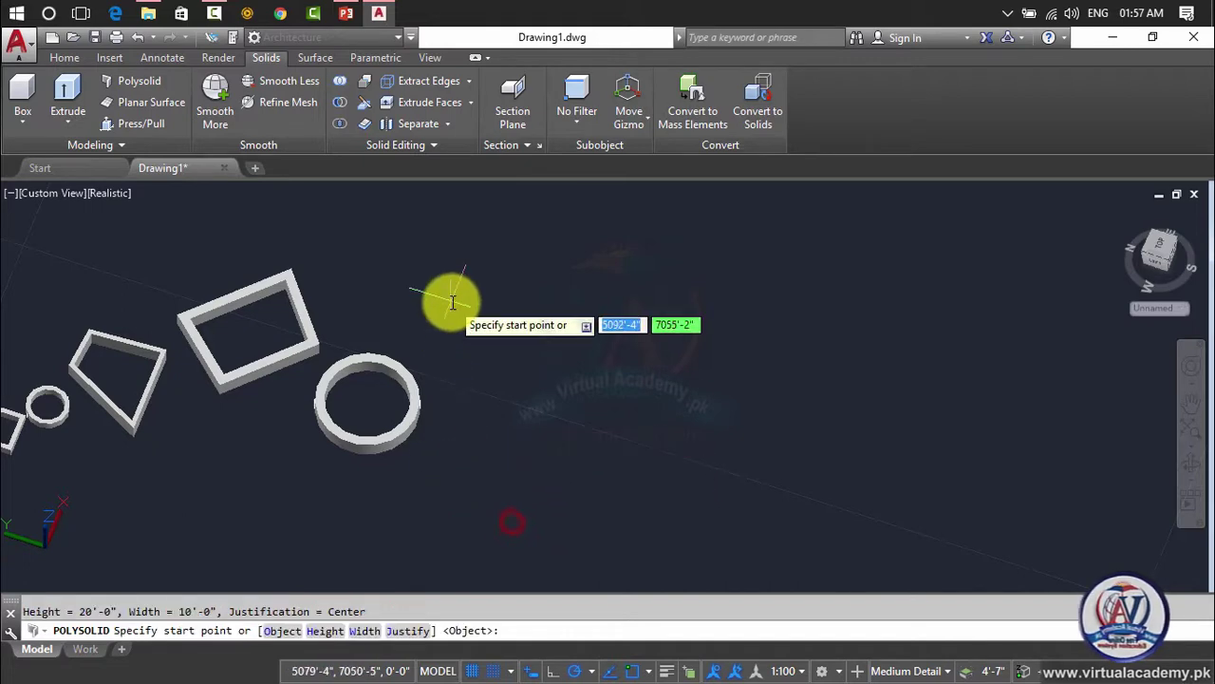
Draw a closed four-sided polysolid beside the large ring, with its first side about 192' long.
{"action": "left_click", "coordinate": [451, 297]}
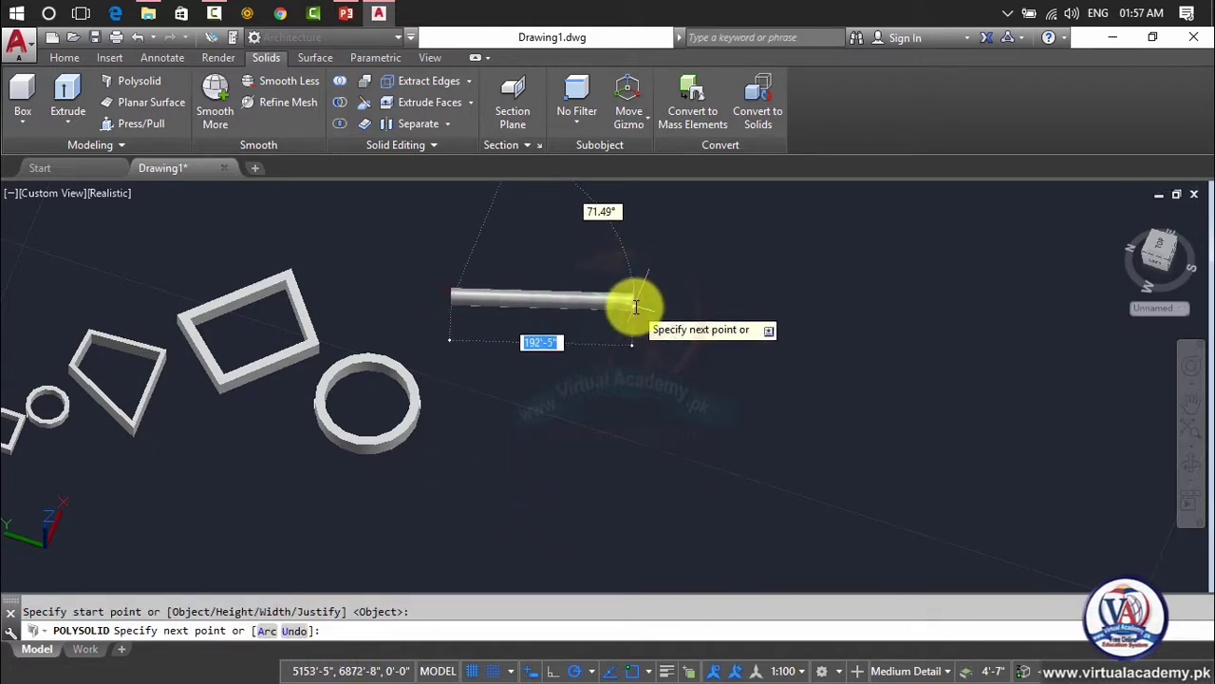
{"action": "left_click", "coordinate": [632, 302]}
{"action": "left_click", "coordinate": [633, 493]}
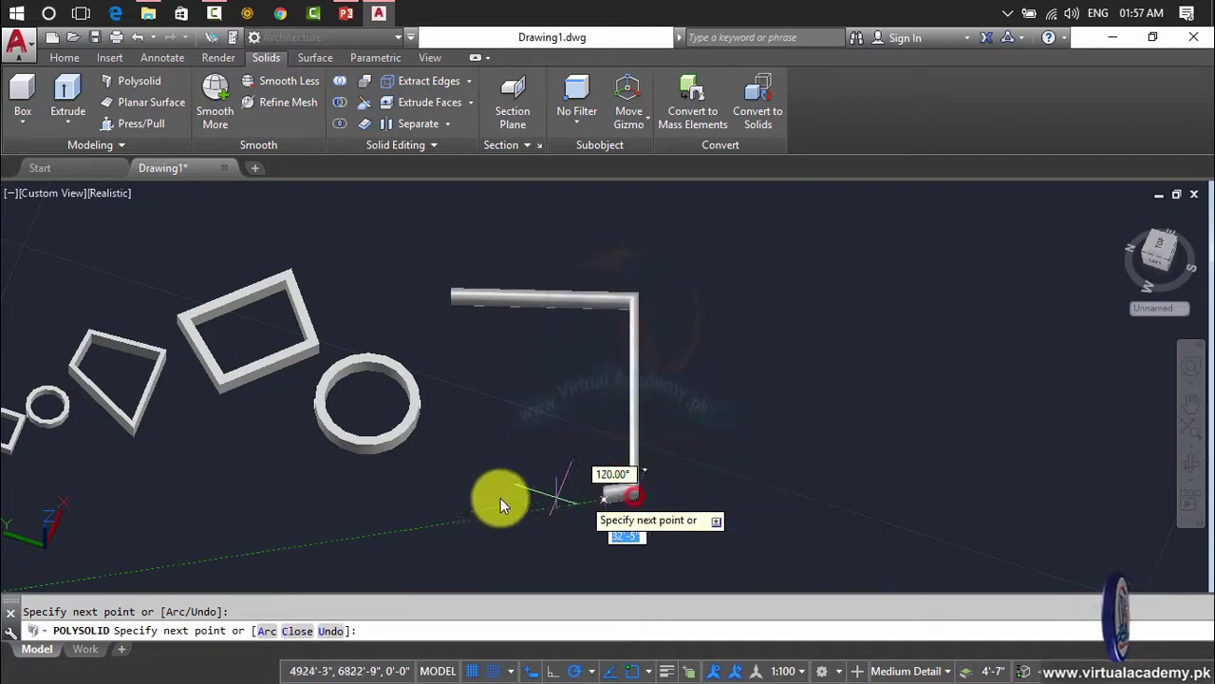
{"action": "left_click", "coordinate": [439, 490]}
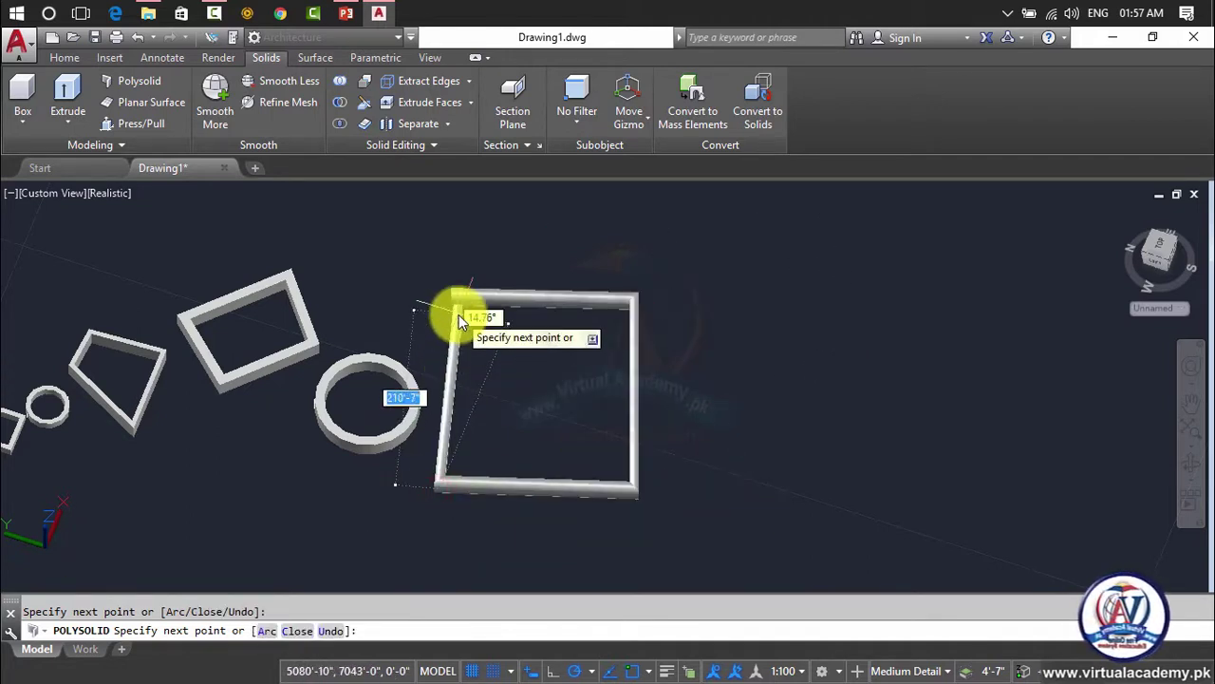
{"action": "type", "text": "c"}
{"action": "key", "text": "Return"}
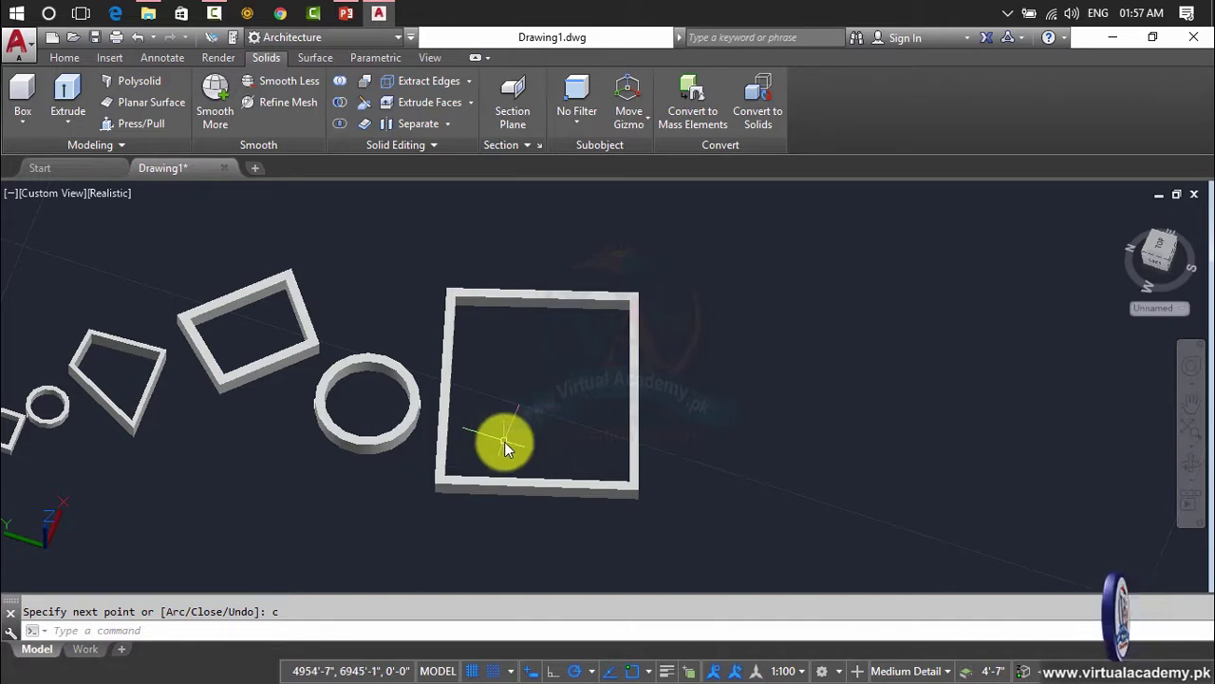
Select all the polysolids in the drawing and delete them.
{"action": "left_click", "coordinate": [722, 283]}
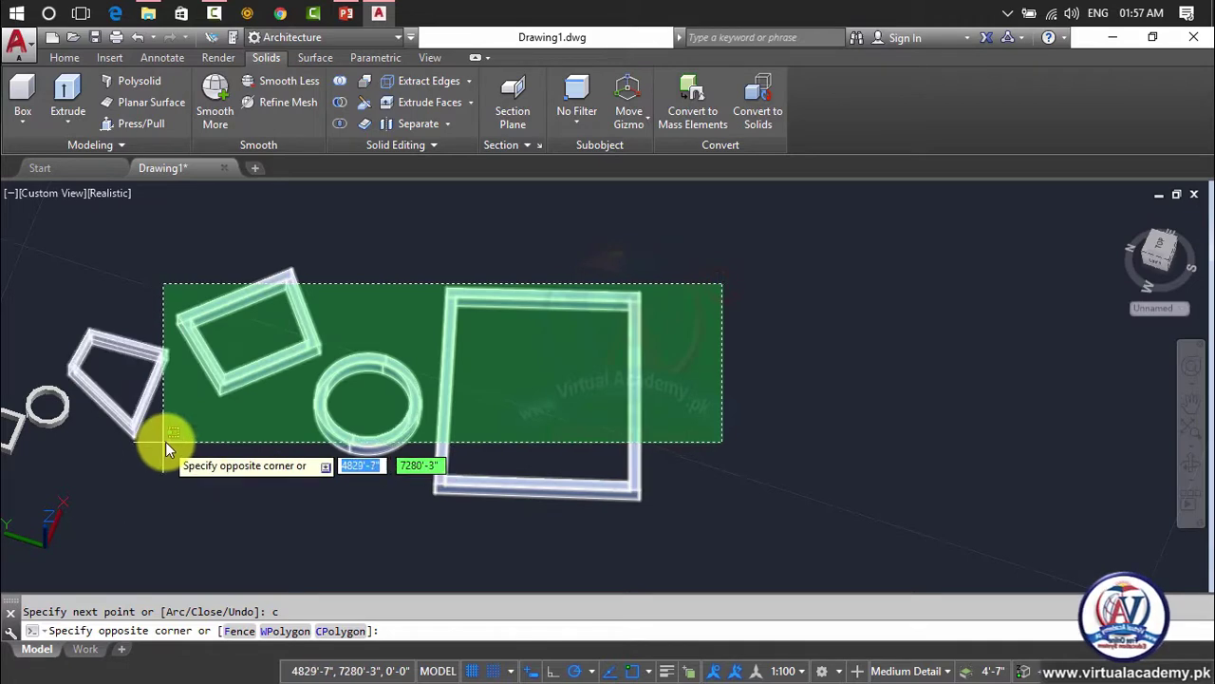
{"action": "scroll", "coordinate": [166, 442], "scroll_direction": "down", "scroll_amount": 3}
{"action": "left_click", "coordinate": [95, 458]}
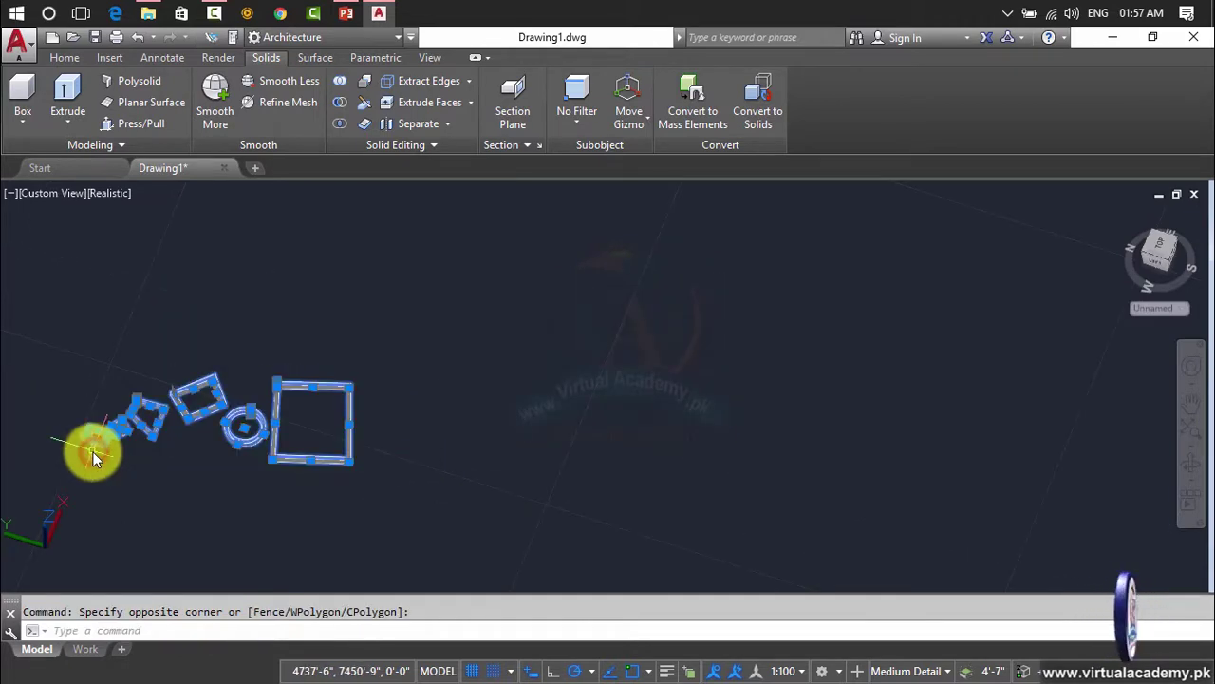
{"action": "key", "text": "Delete"}
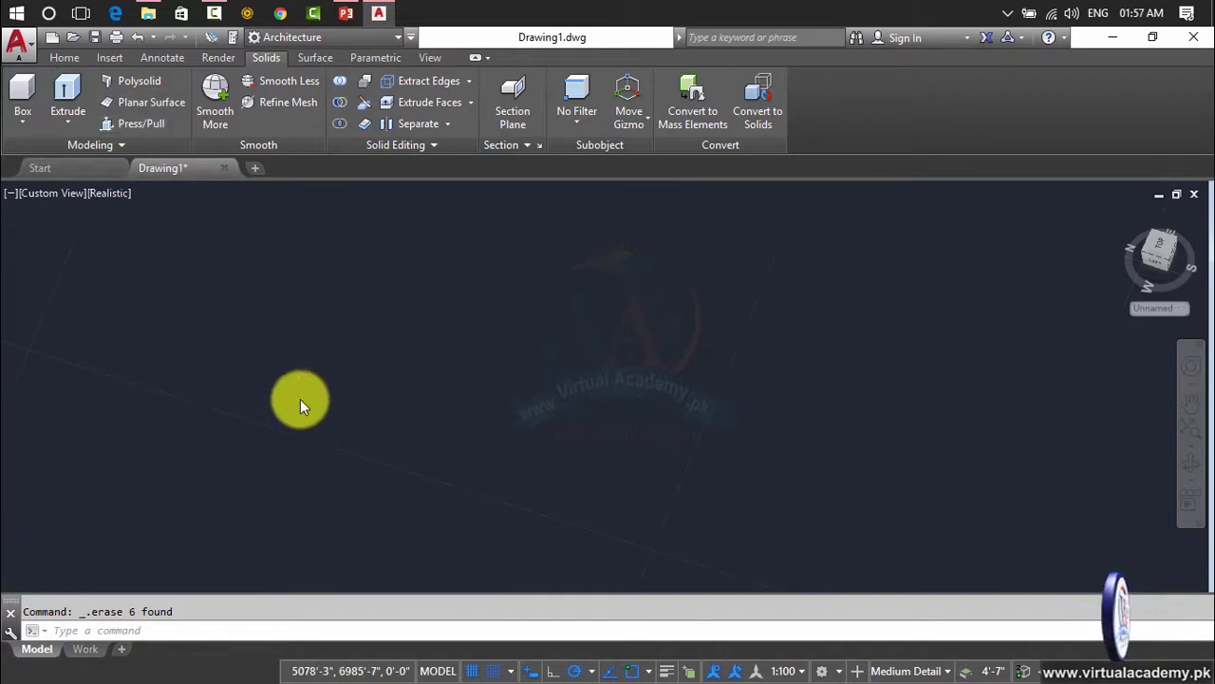
{"action": "middle_click_drag", "start_coordinate": [336, 400], "coordinate": [190, 353]}
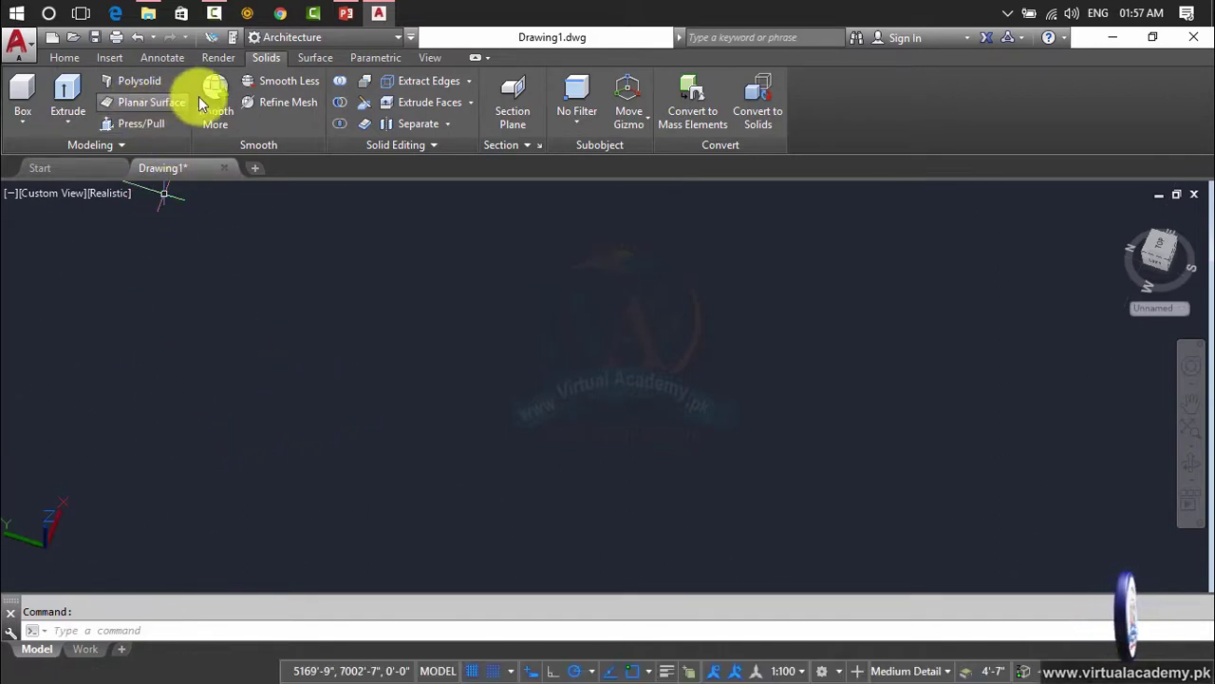
Compare the solid modeling tools with the surface tools in the Architecture workspace.
{"action": "left_click", "coordinate": [304, 59]}
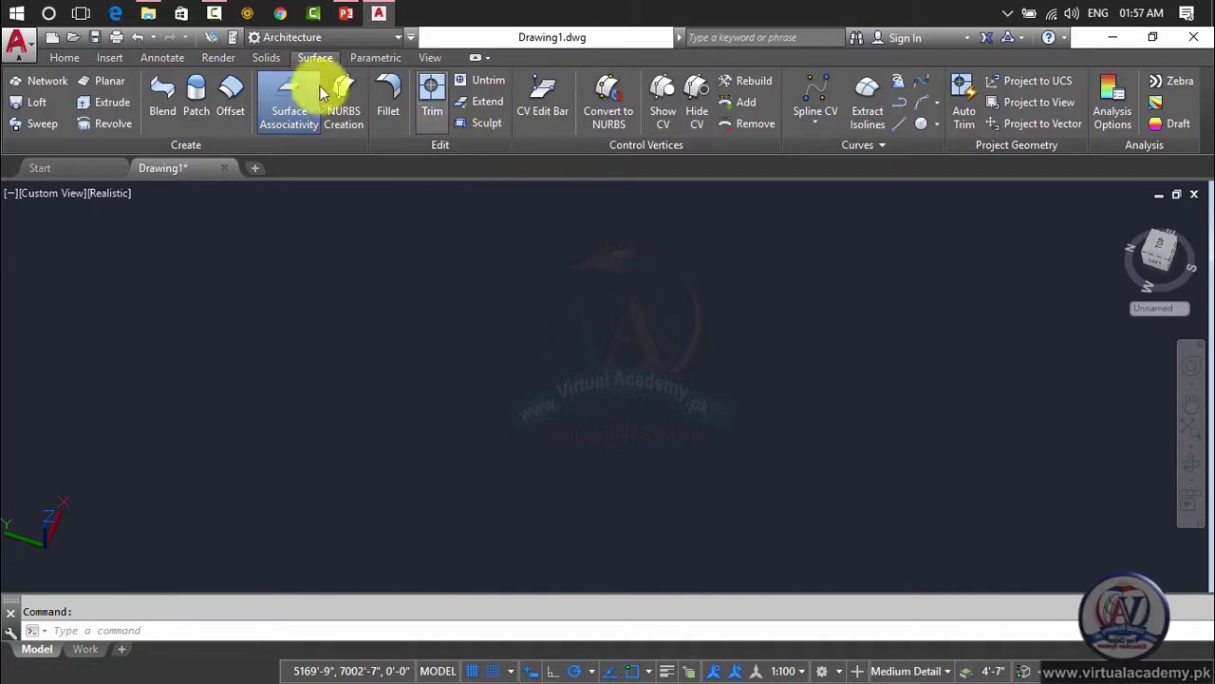
{"action": "left_click", "coordinate": [267, 58]}
{"action": "left_click", "coordinate": [321, 59]}
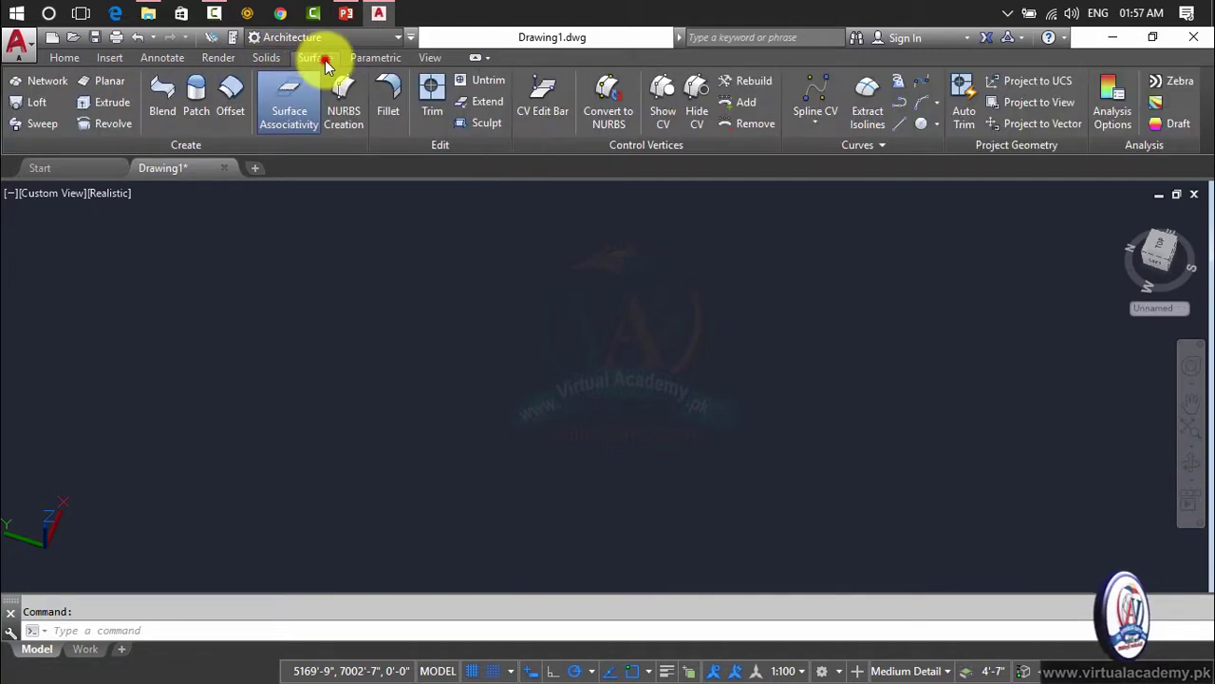
{"action": "left_click", "coordinate": [256, 59]}
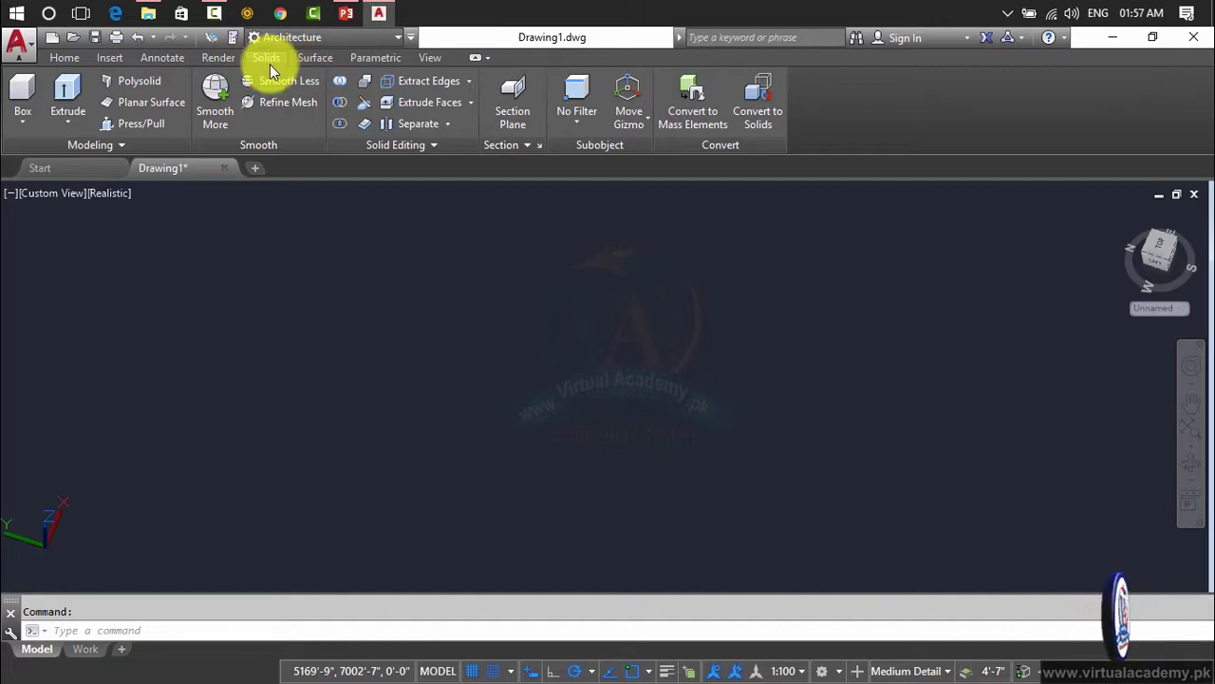
{"action": "left_click", "coordinate": [323, 58]}
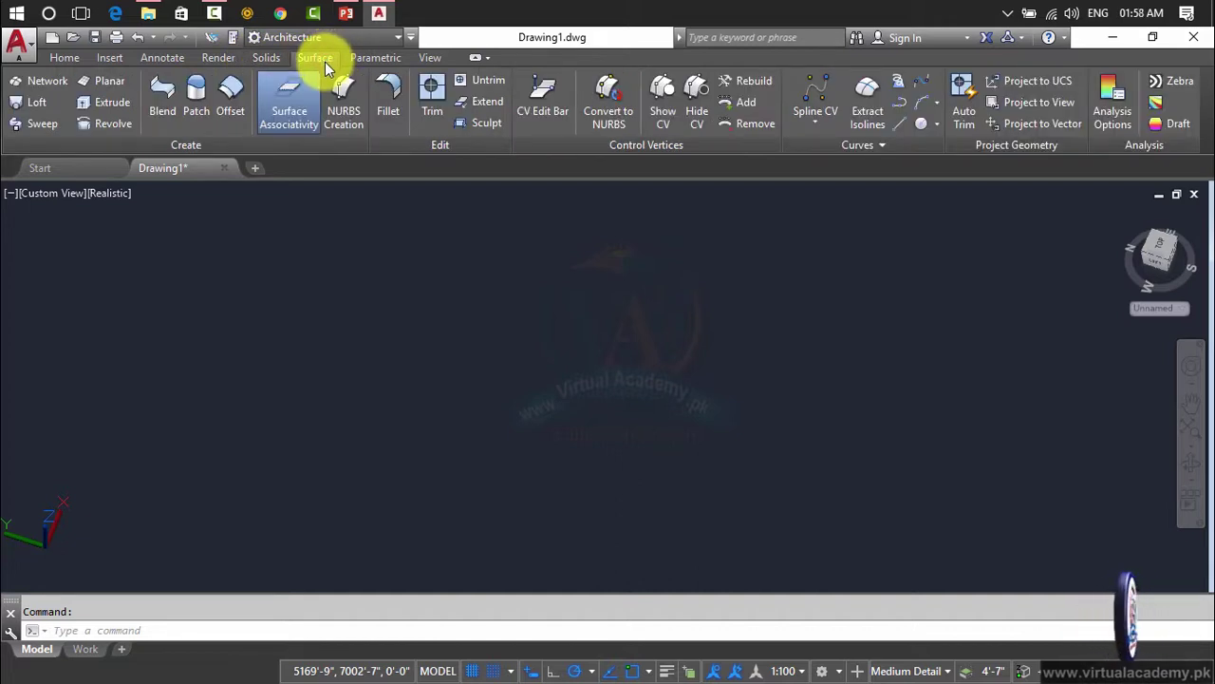
Switch to the 3D Modeling workspace and review its general, solid, surface and mesh tool sets.
{"action": "left_click", "coordinate": [387, 40]}
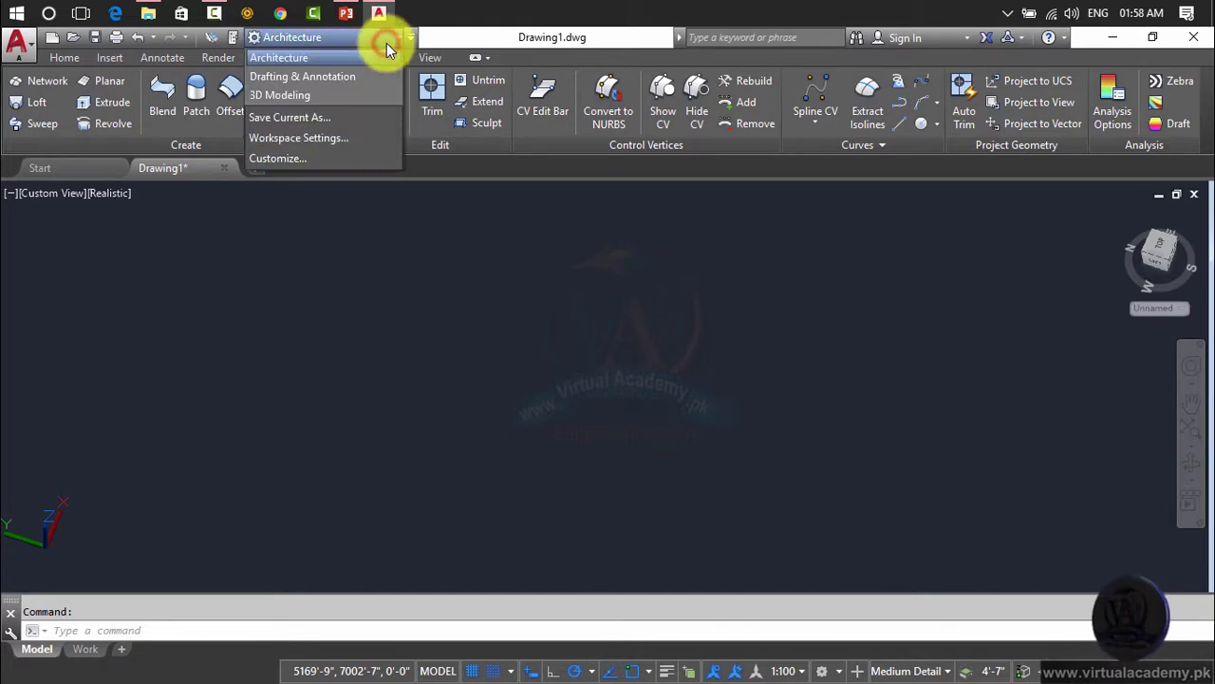
{"action": "left_click", "coordinate": [325, 93]}
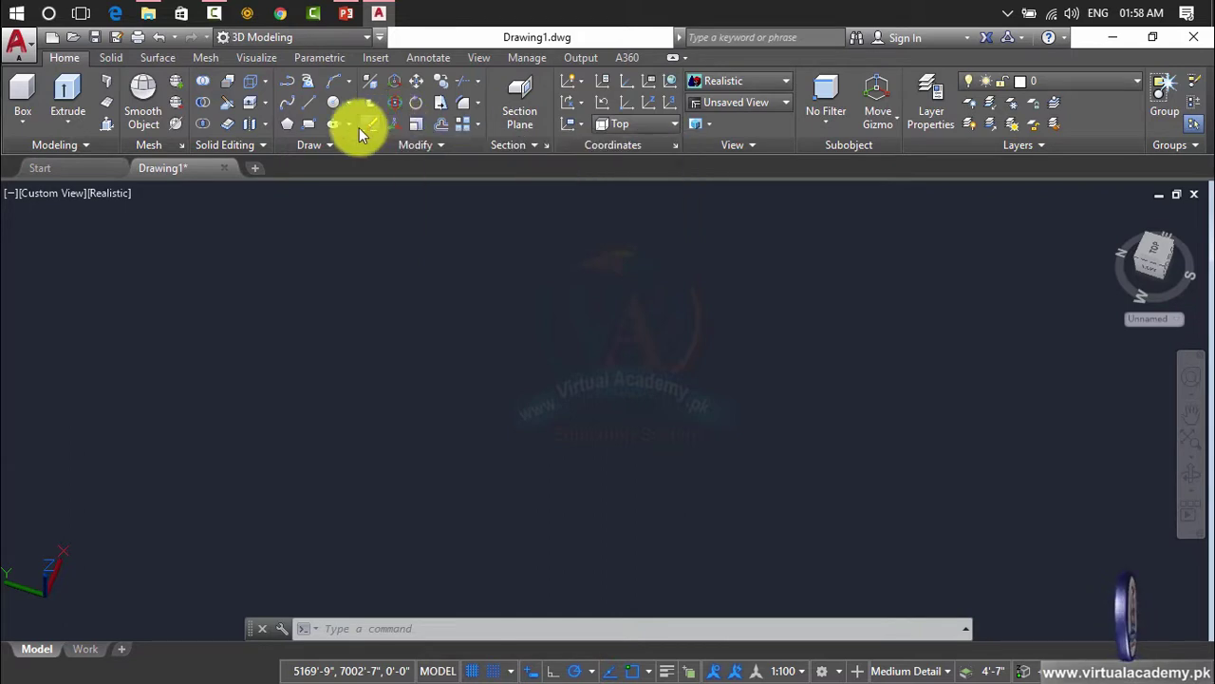
{"action": "left_click", "coordinate": [434, 150]}
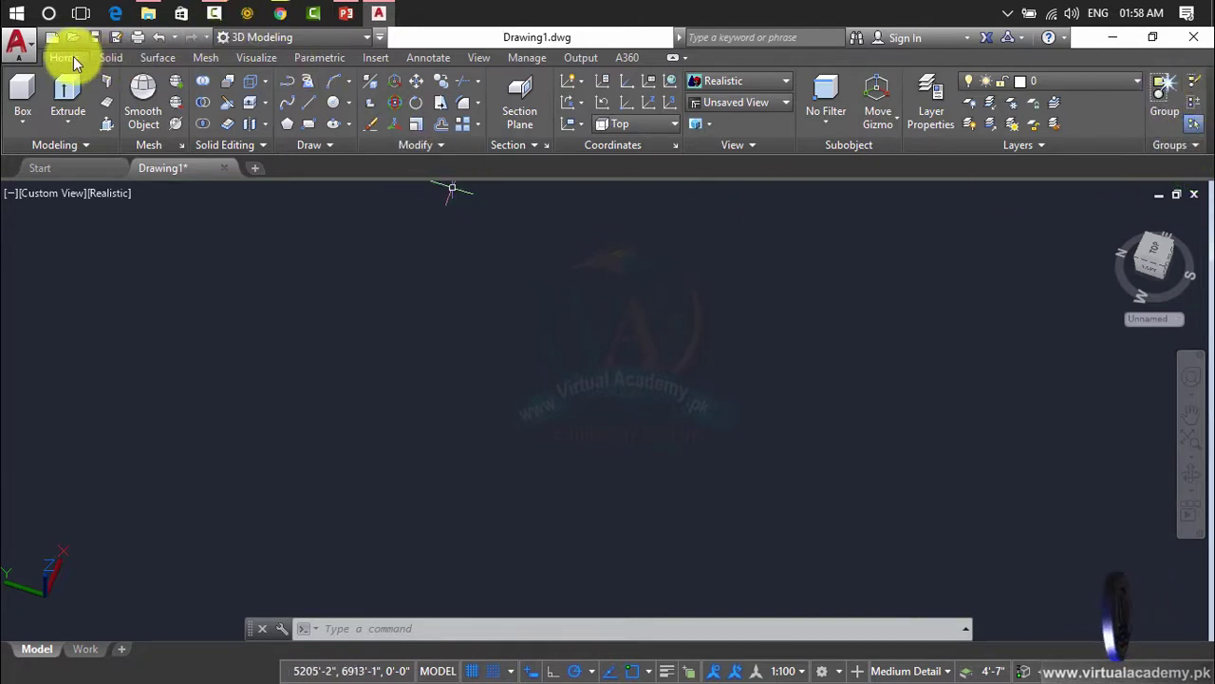
{"action": "left_click", "coordinate": [101, 56]}
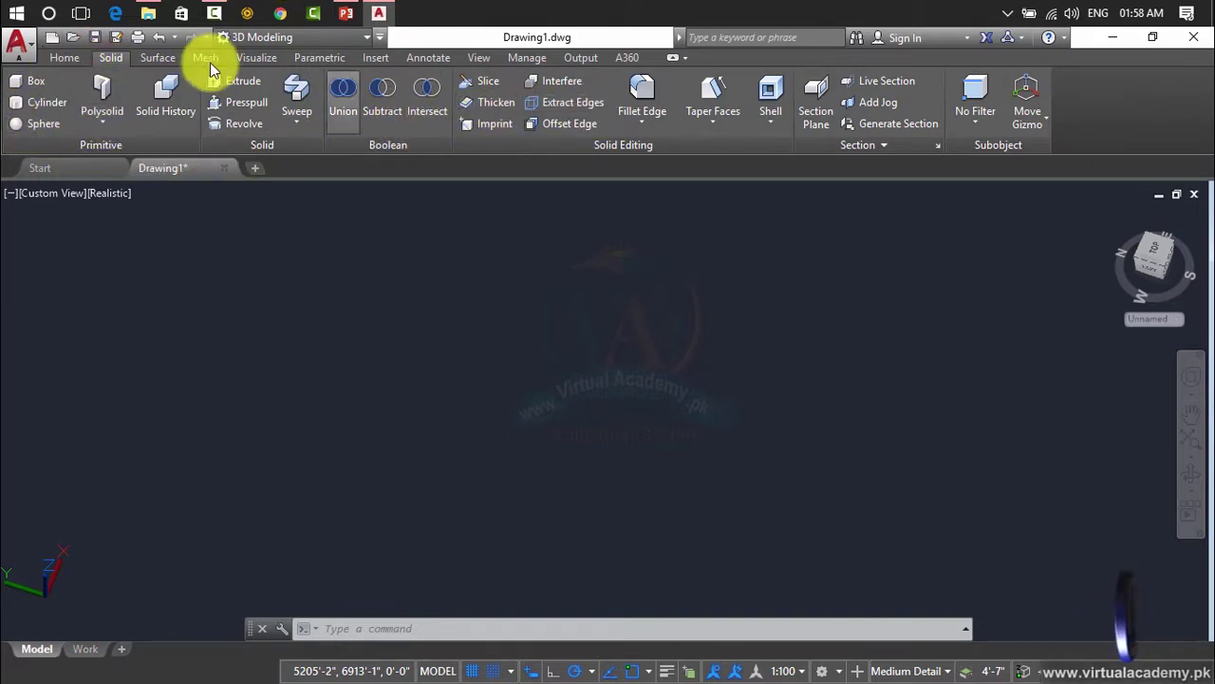
{"action": "left_click", "coordinate": [169, 55]}
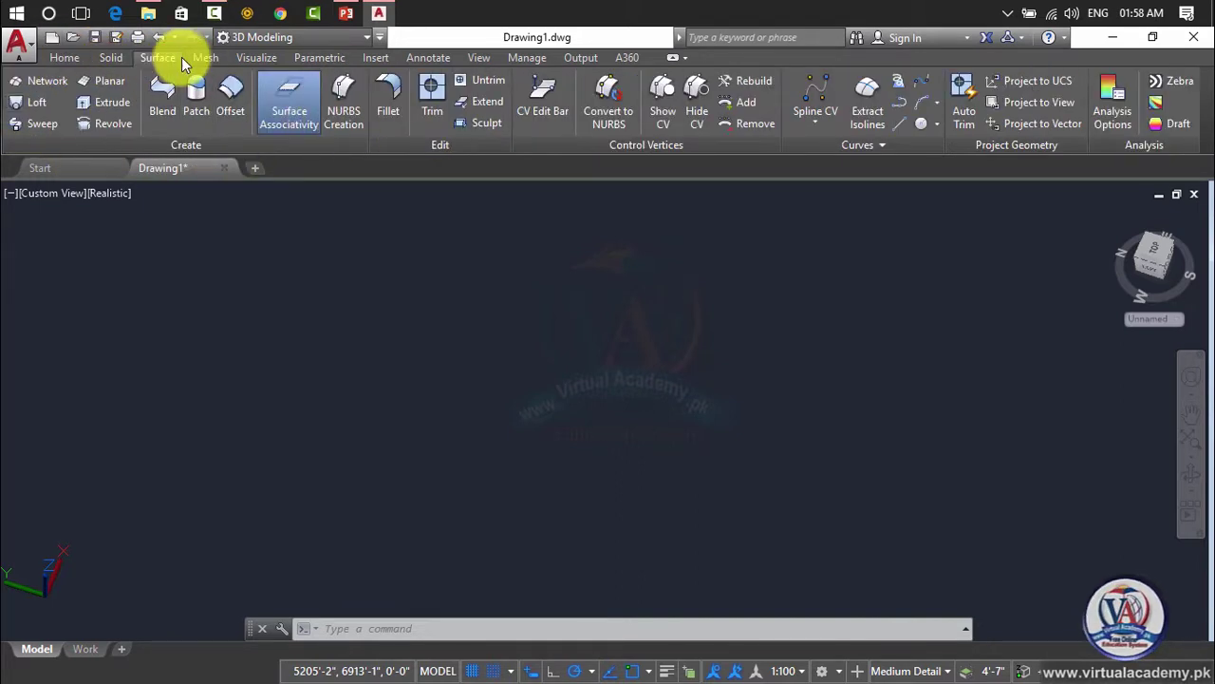
{"action": "left_click", "coordinate": [198, 59]}
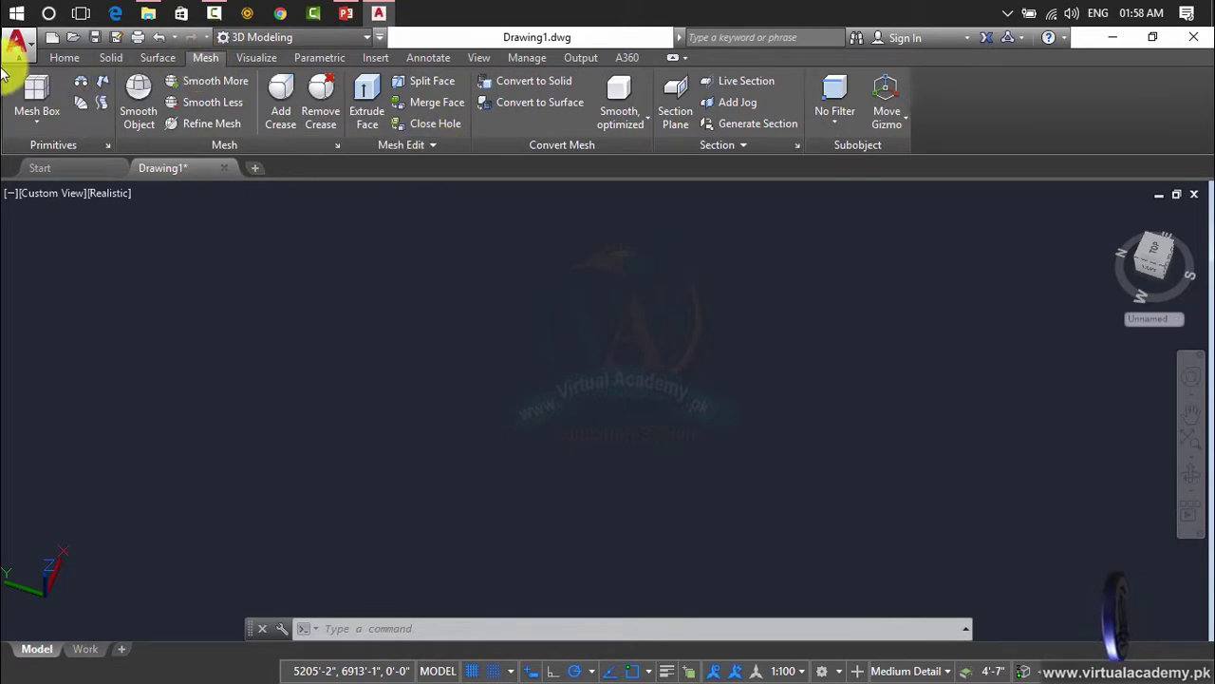
{"action": "left_click", "coordinate": [170, 60]}
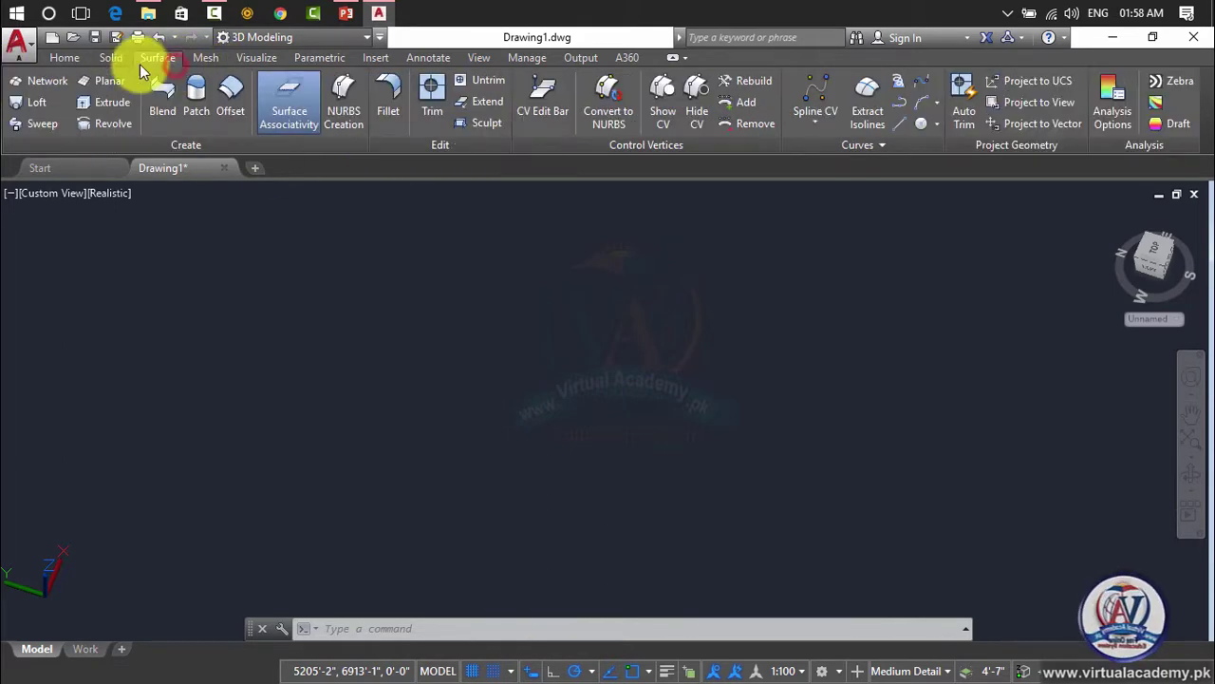
{"action": "left_click", "coordinate": [111, 58]}
{"action": "left_click", "coordinate": [64, 58]}
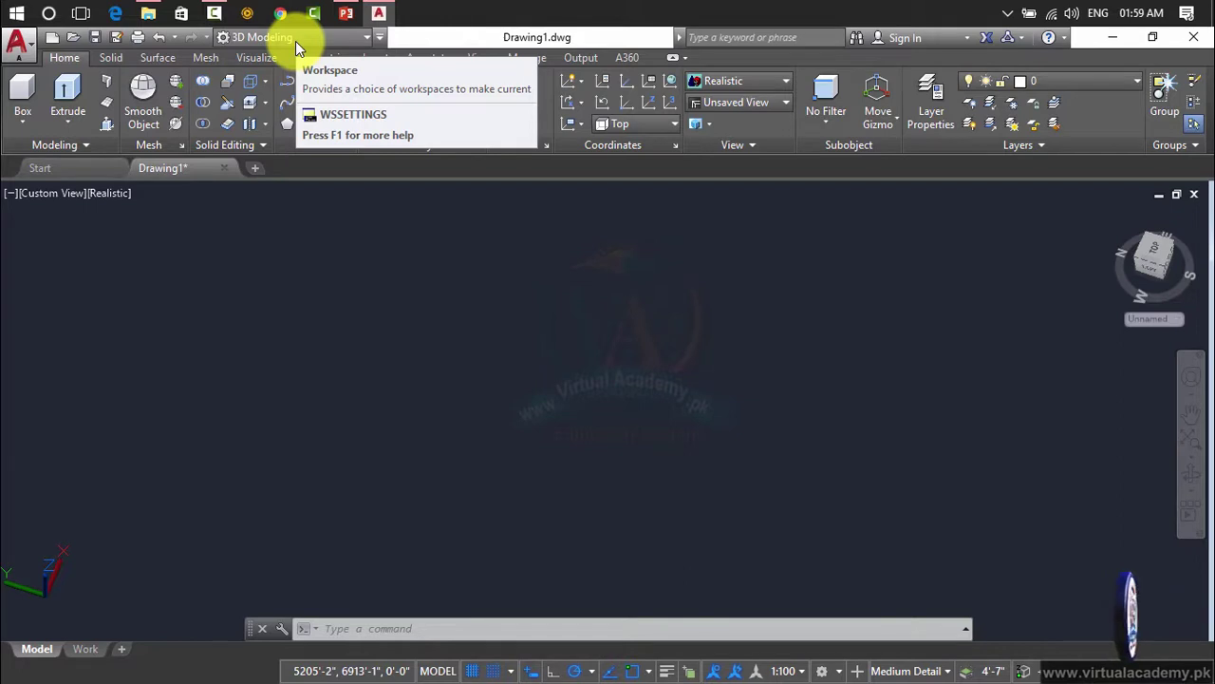
Return to the Architecture workspace and show its solid modeling tools.
{"action": "left_click", "coordinate": [296, 41]}
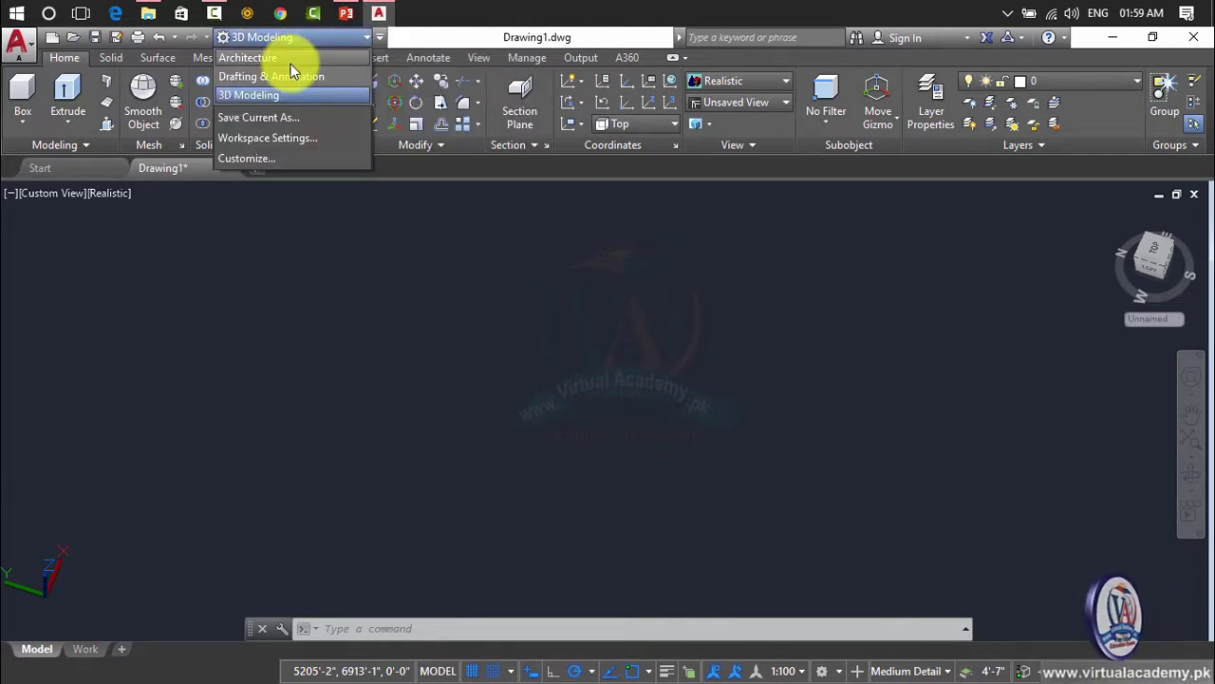
{"action": "left_click", "coordinate": [290, 62]}
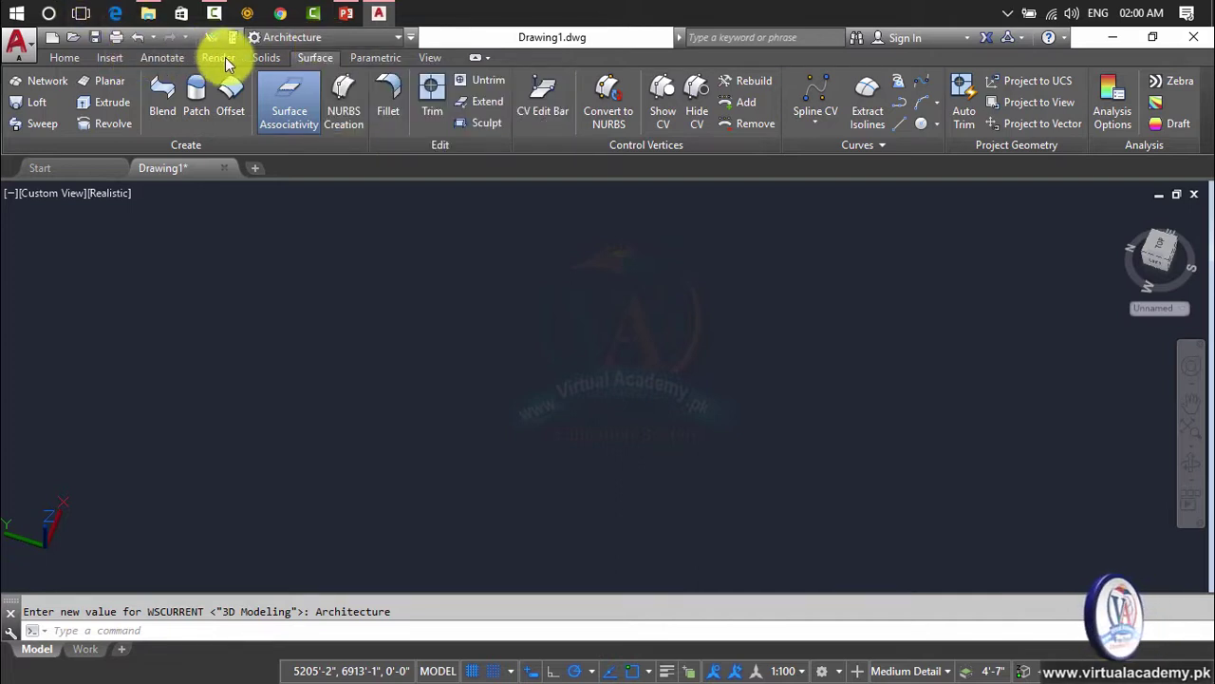
{"action": "left_click", "coordinate": [266, 59]}
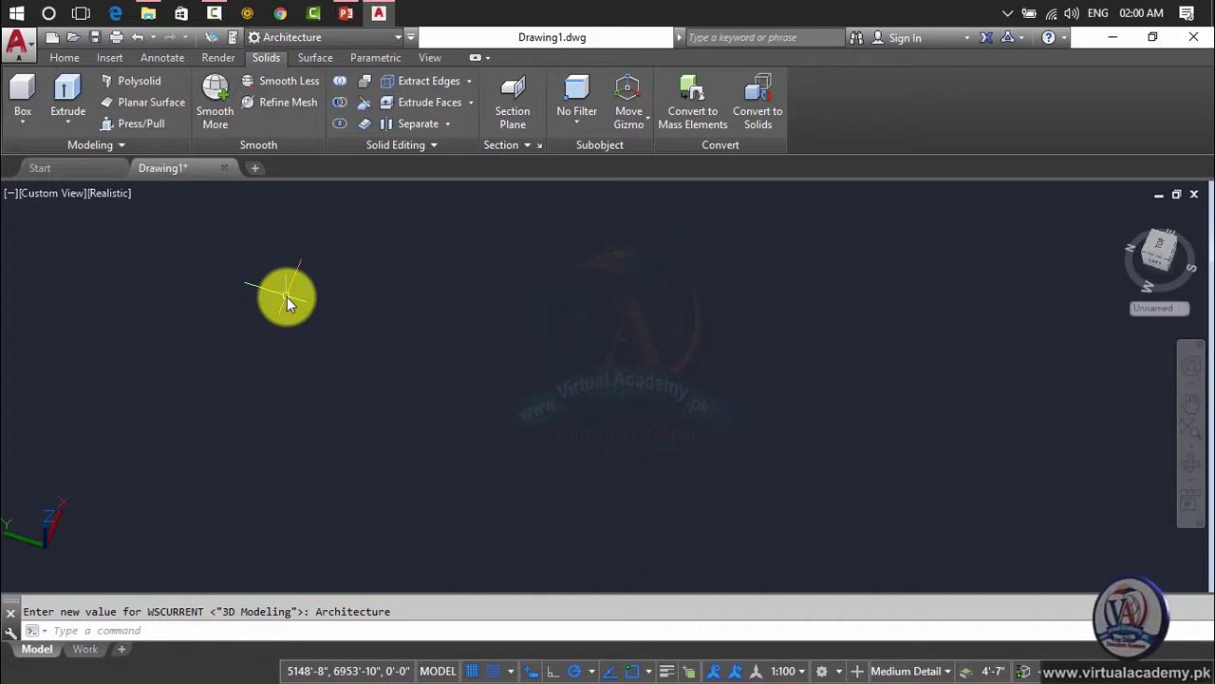
Draw a rectangle in the empty drawing area by two opposite corners.
{"action": "type", "text": "rec"}
{"action": "key", "text": "Return"}
{"action": "left_click", "coordinate": [289, 290]}
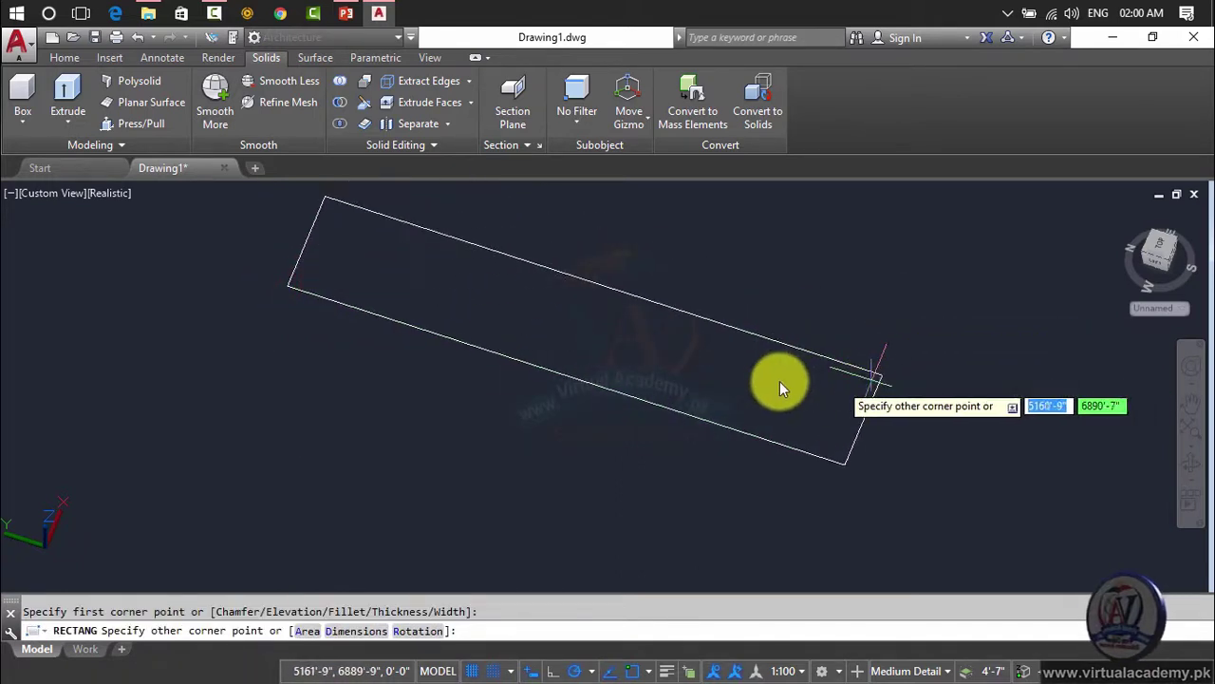
{"action": "mouse_move", "coordinate": [895, 263]}
{"action": "middle_mouse_down"}
{"action": "mouse_move", "coordinate": [738, 355]}
{"action": "mouse_move", "coordinate": [770, 334]}
{"action": "middle_mouse_up"}
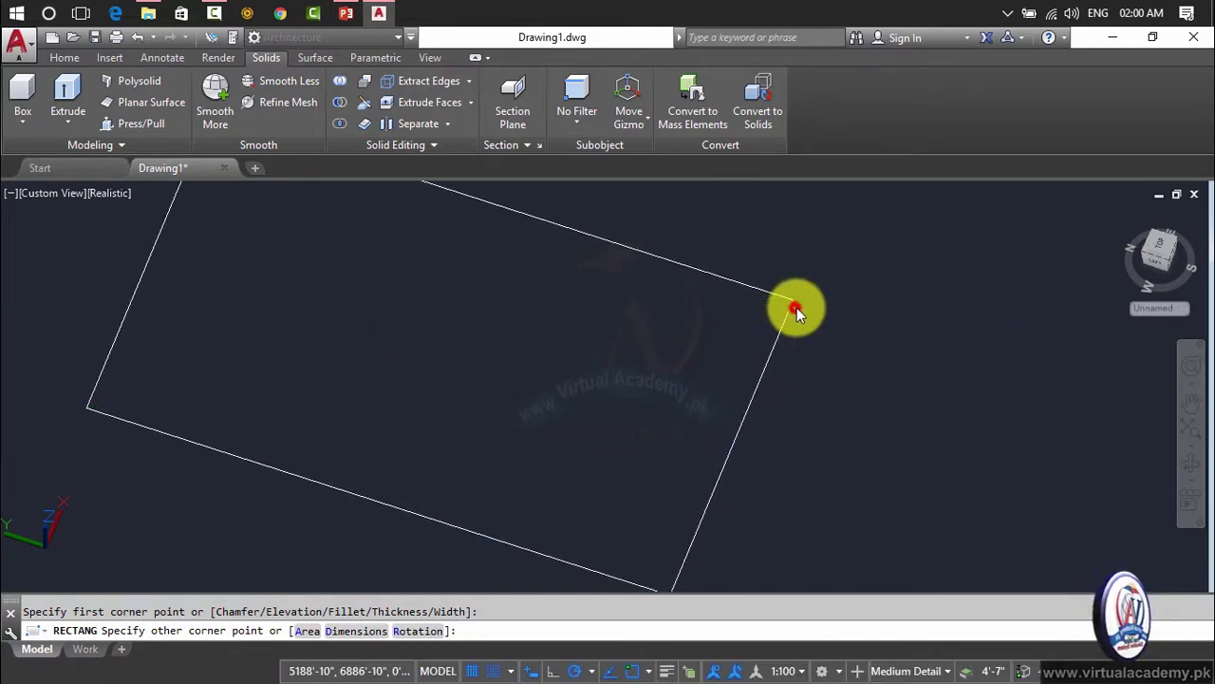
{"action": "scroll", "coordinate": [792, 388], "scroll_direction": "down", "scroll_amount": 3}
{"action": "left_click", "coordinate": [715, 360]}
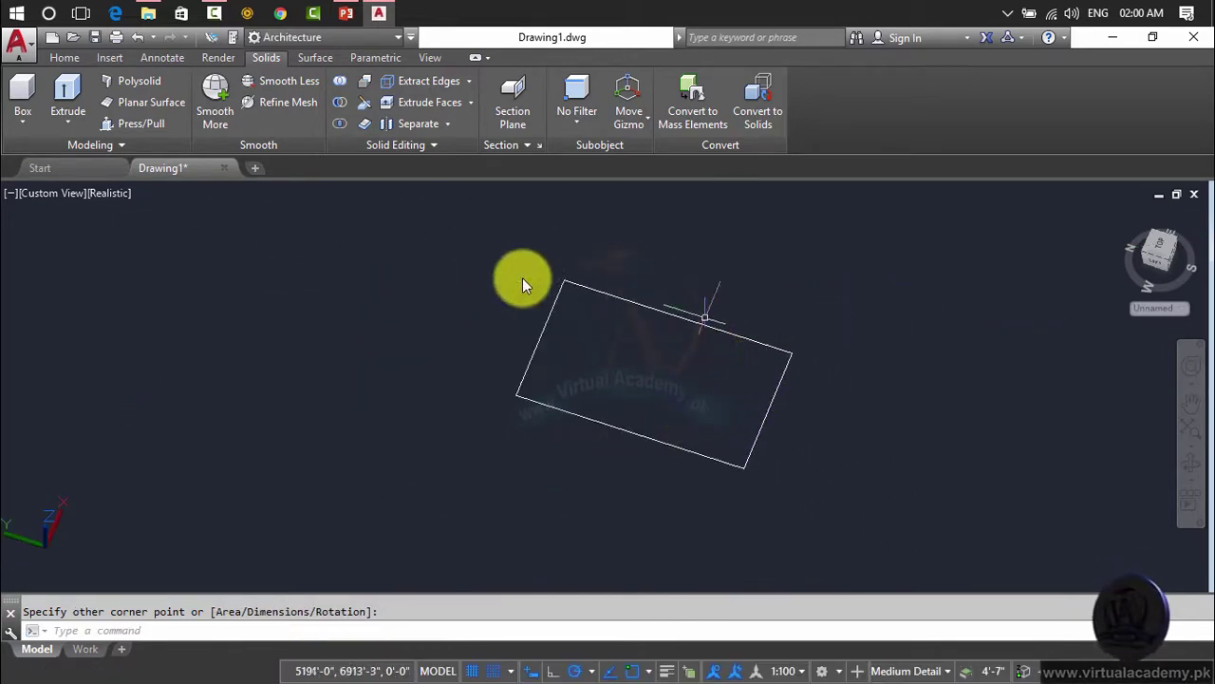
Create a planar surface over the rectangle by specifying opposite corners.
{"action": "left_click", "coordinate": [133, 103]}
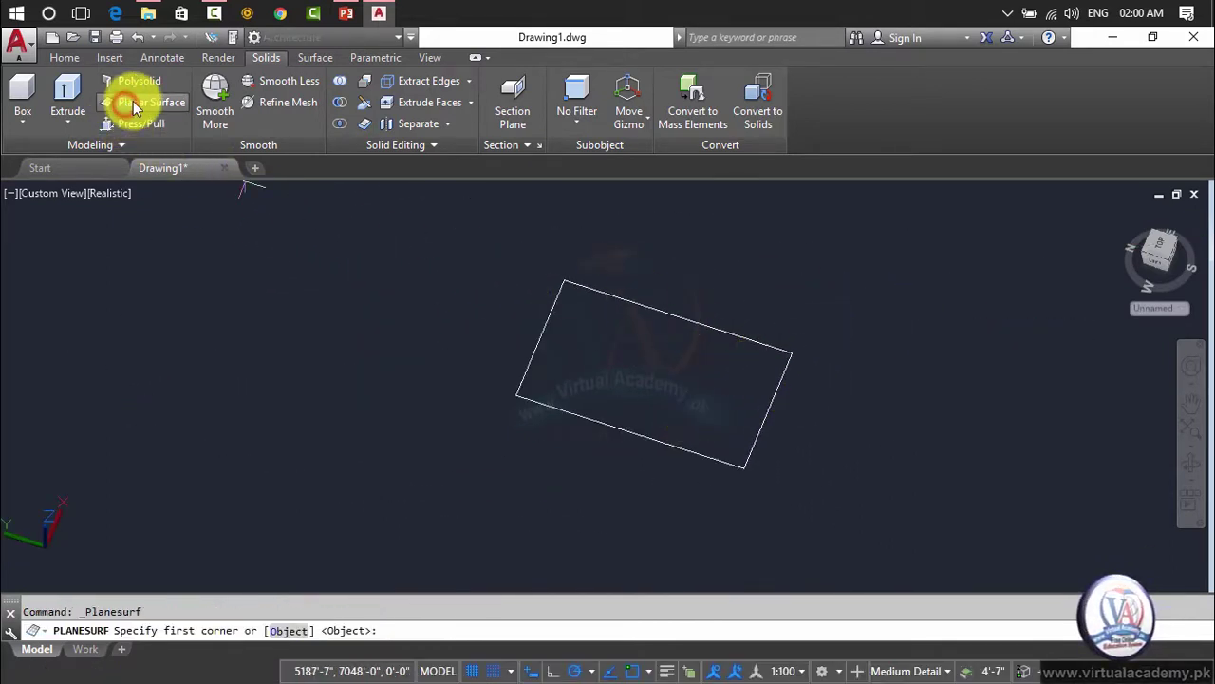
{"action": "left_click", "coordinate": [564, 282]}
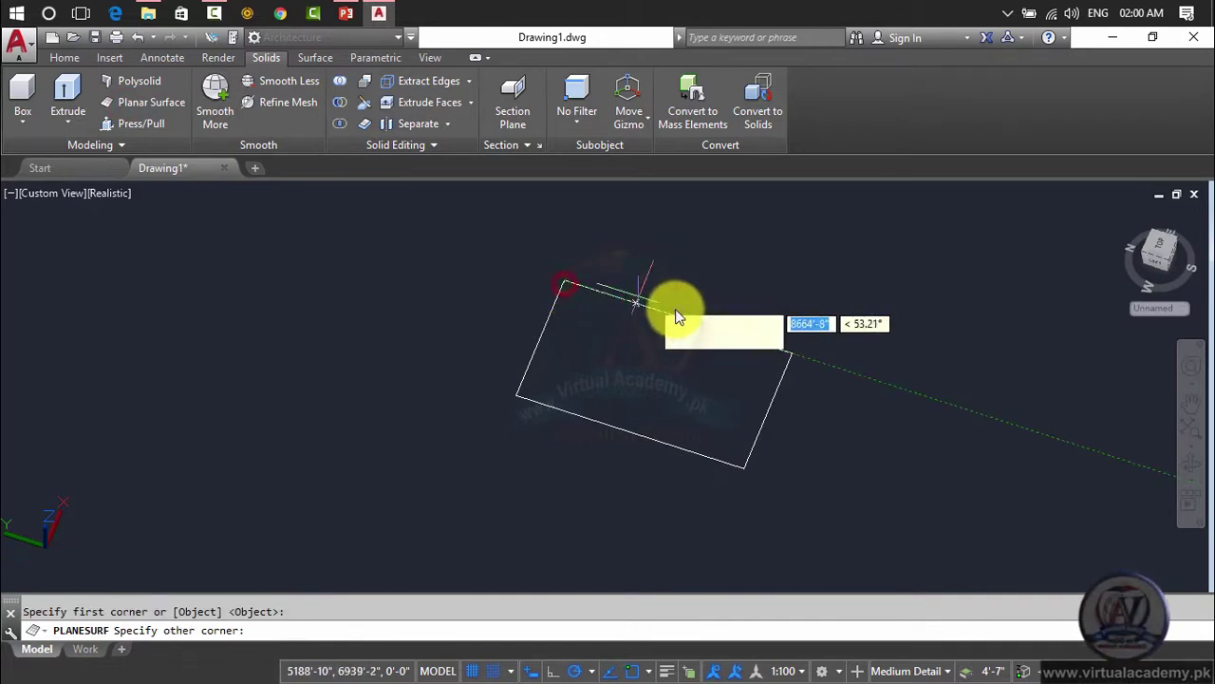
{"action": "left_click", "coordinate": [787, 349]}
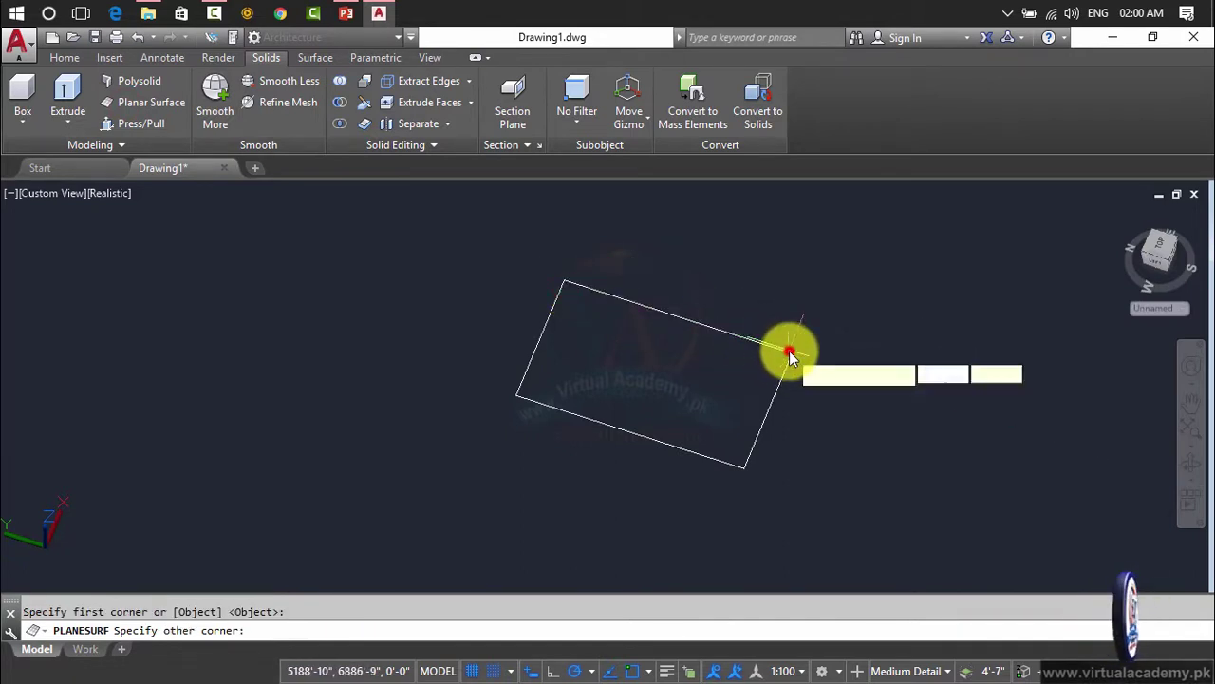
{"action": "left_click", "coordinate": [751, 469]}
{"action": "scroll", "coordinate": [636, 354], "scroll_direction": "up", "scroll_amount": 4}
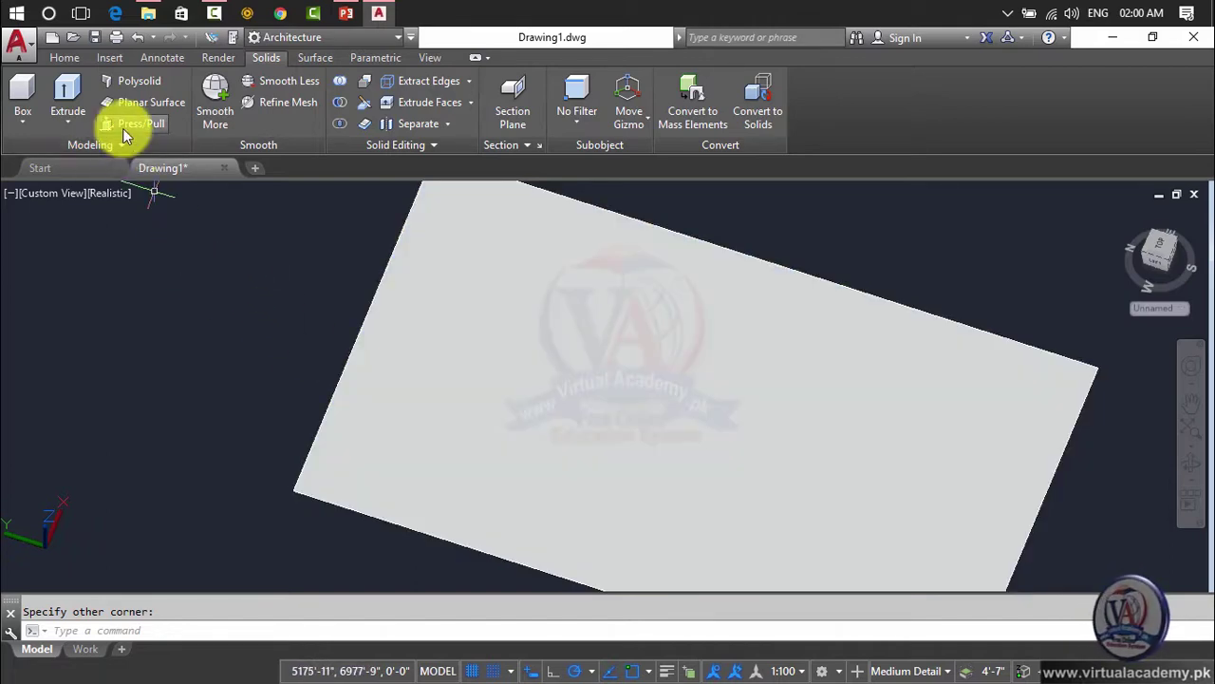
Extrude the rectangular area upward about 52' with Press/Pull to form a solid block.
{"action": "left_click", "coordinate": [122, 125]}
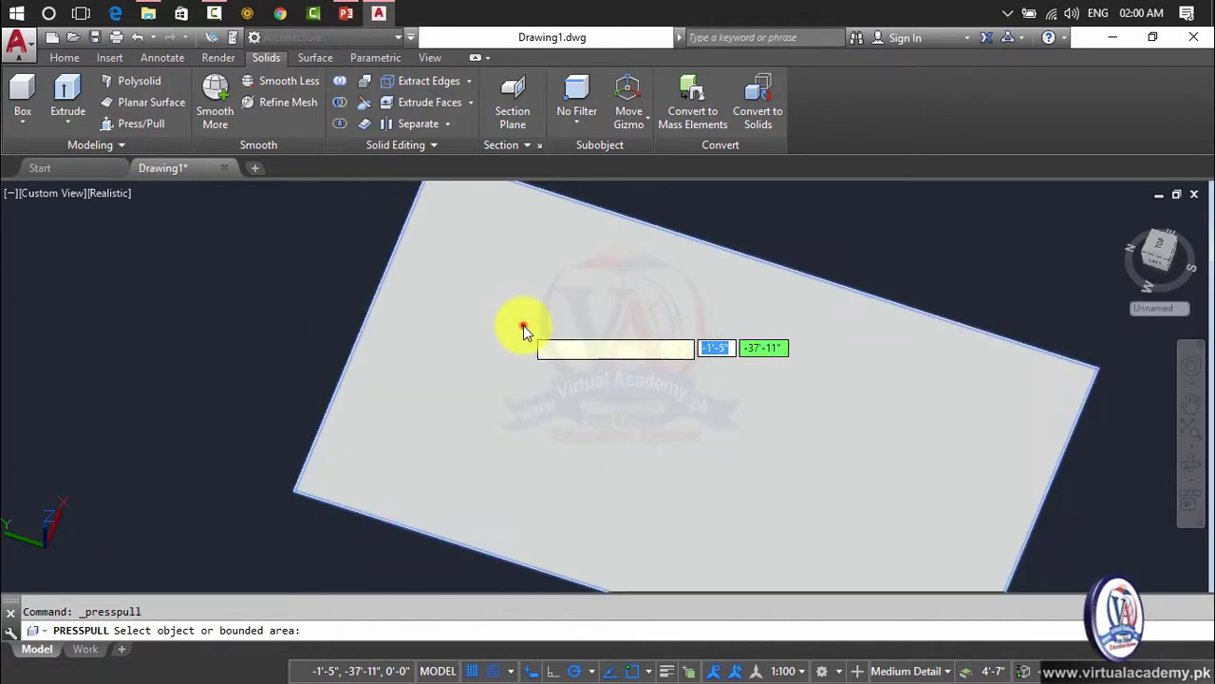
{"action": "left_click", "coordinate": [523, 325]}
{"action": "scroll", "coordinate": [554, 271], "scroll_direction": "down", "scroll_amount": 5}
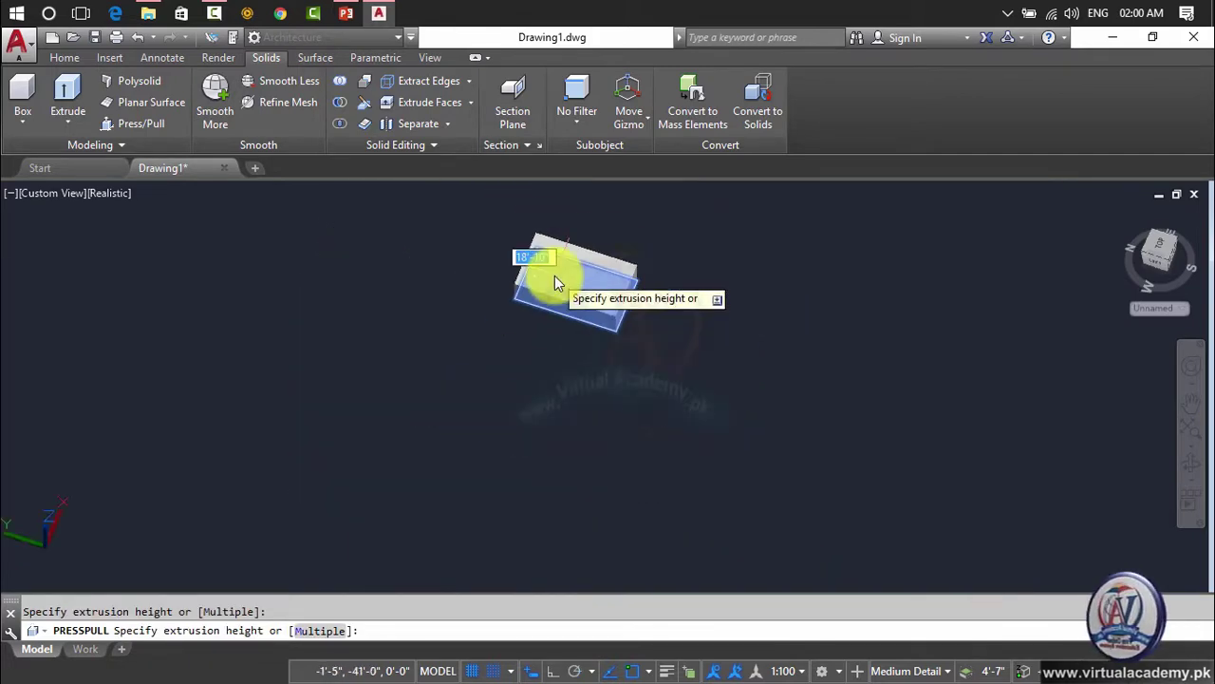
{"action": "middle_click_drag", "start_coordinate": [555, 275], "coordinate": [498, 340]}
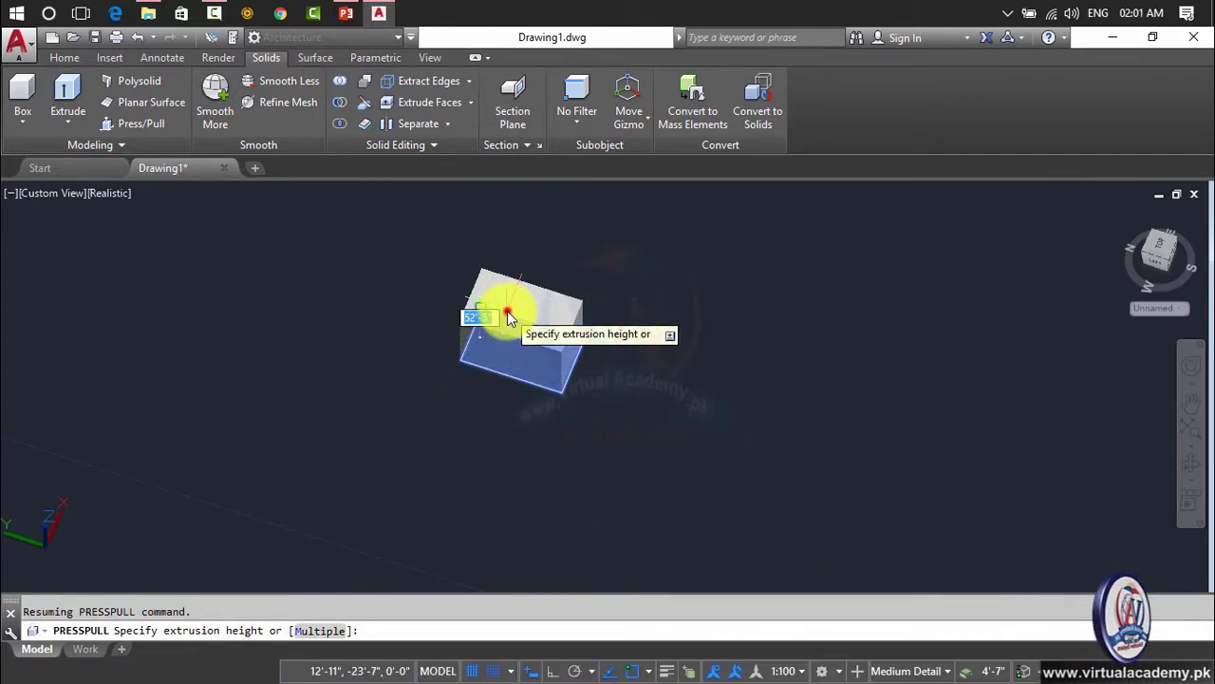
{"action": "left_click", "coordinate": [504, 318]}
{"action": "scroll", "coordinate": [524, 335], "scroll_direction": "up", "scroll_amount": 5}
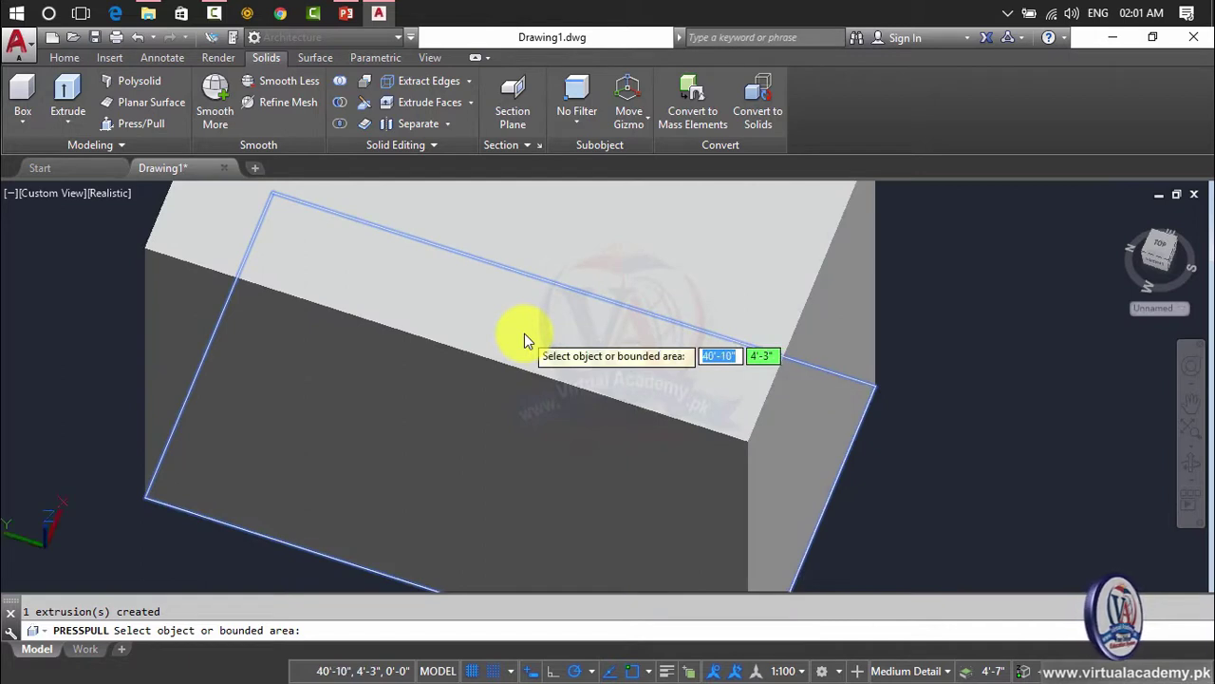
{"action": "scroll", "coordinate": [285, 399], "scroll_direction": "down", "scroll_amount": 5}
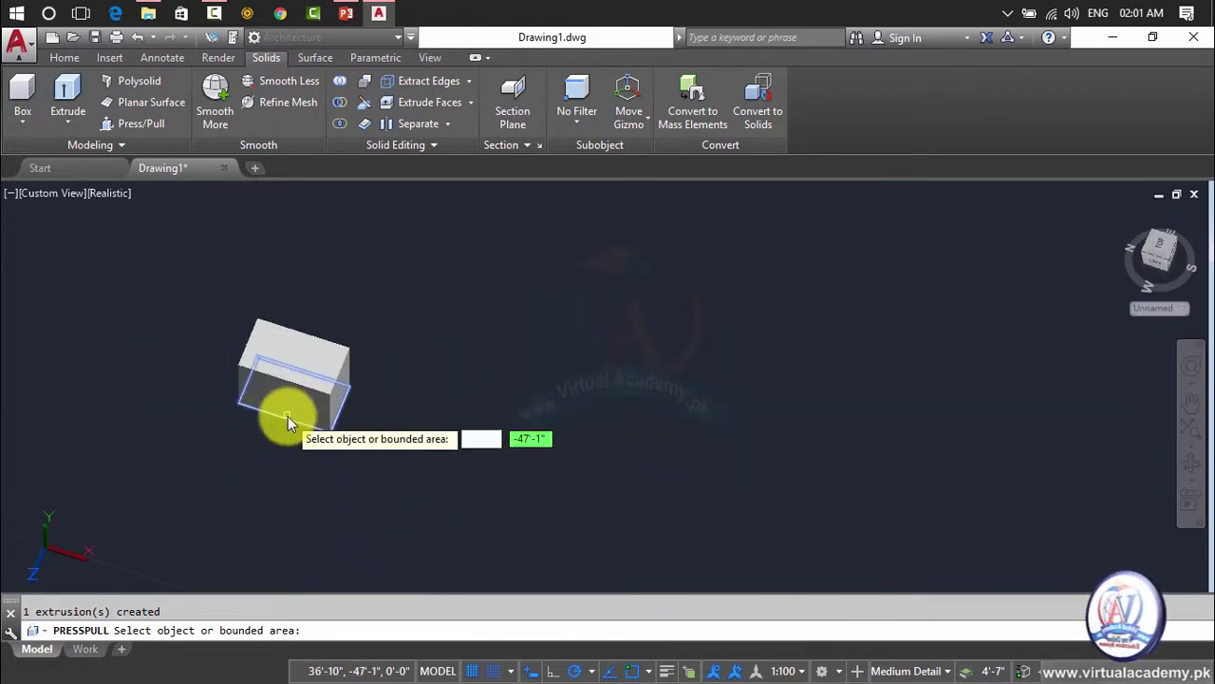
Extend the front face of the block outward with Press/Pull and leave the command.
{"action": "left_click", "coordinate": [292, 408]}
{"action": "left_click", "coordinate": [160, 505]}
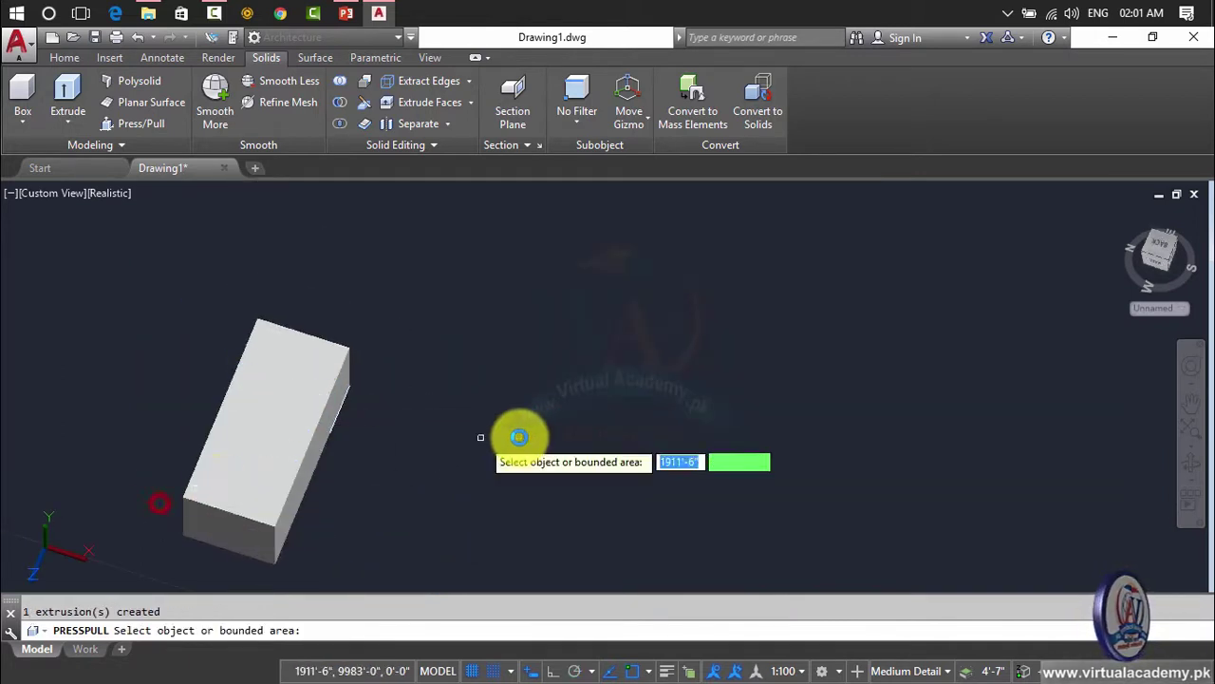
{"action": "left_click", "coordinate": [462, 284]}
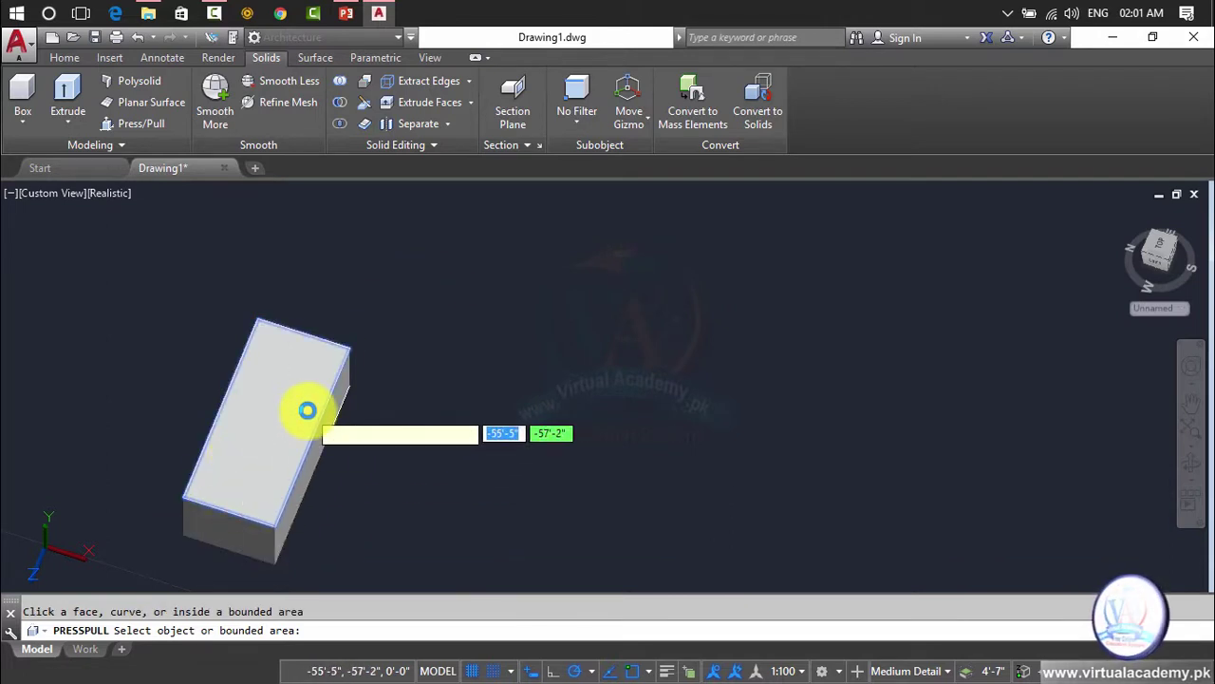
{"action": "key", "text": "Return"}
{"action": "key", "text": "Escape"}
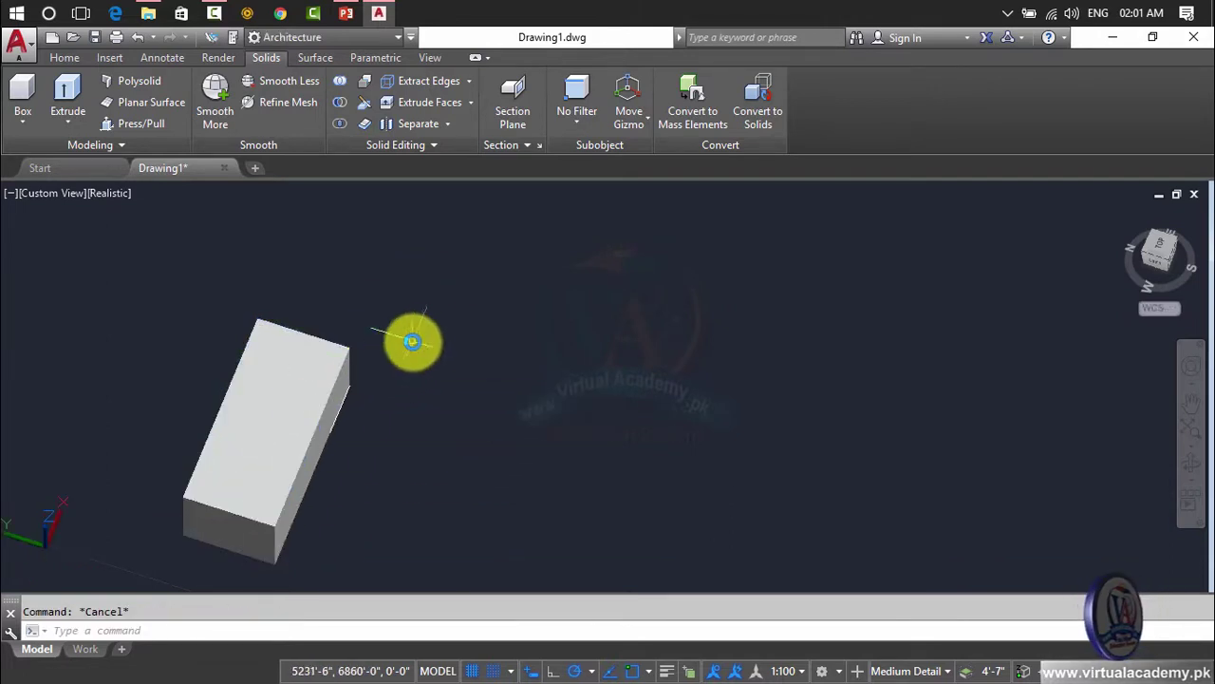
Create a planar surface in an empty area beside the block by specifying two opposite corners.
{"action": "middle_click_drag", "start_coordinate": [415, 339], "coordinate": [200, 375]}
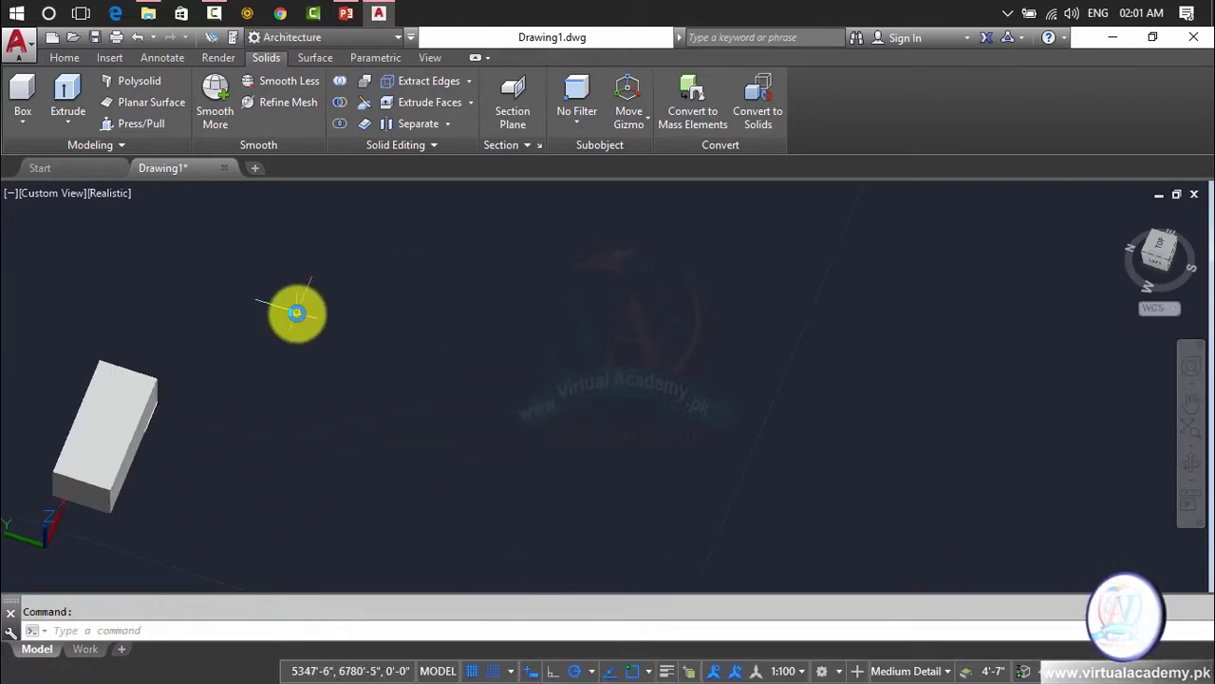
{"action": "scroll", "coordinate": [294, 306], "scroll_direction": "up", "scroll_amount": 2}
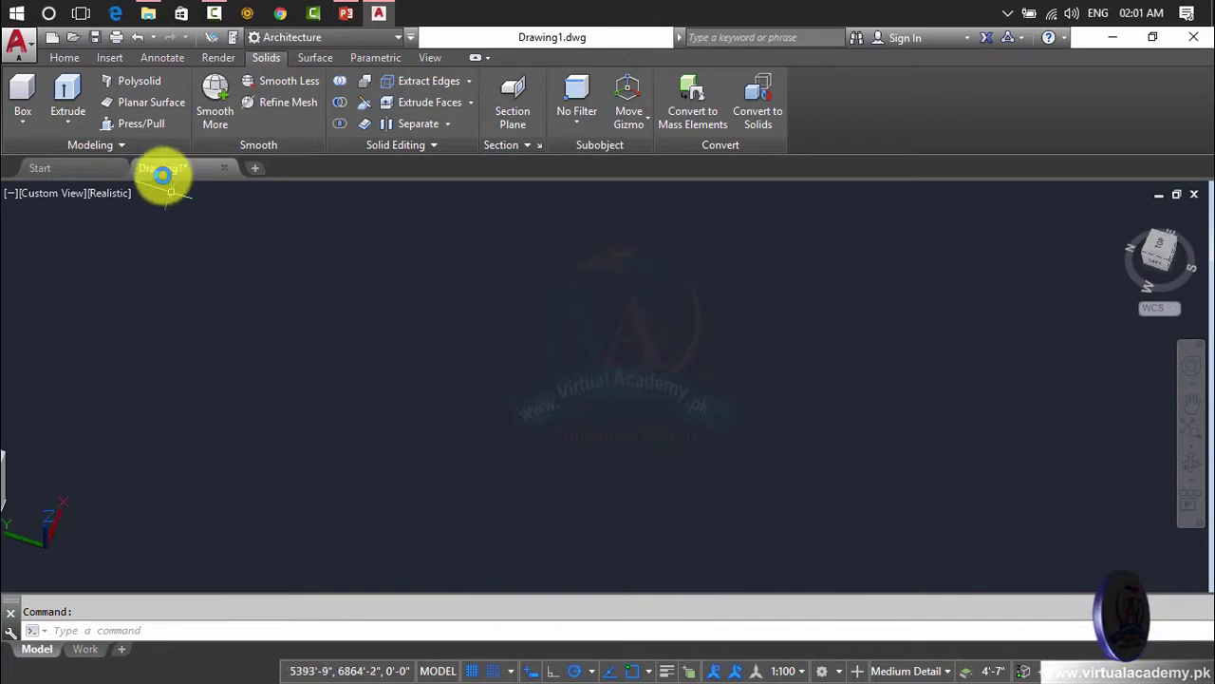
{"action": "left_click", "coordinate": [139, 103]}
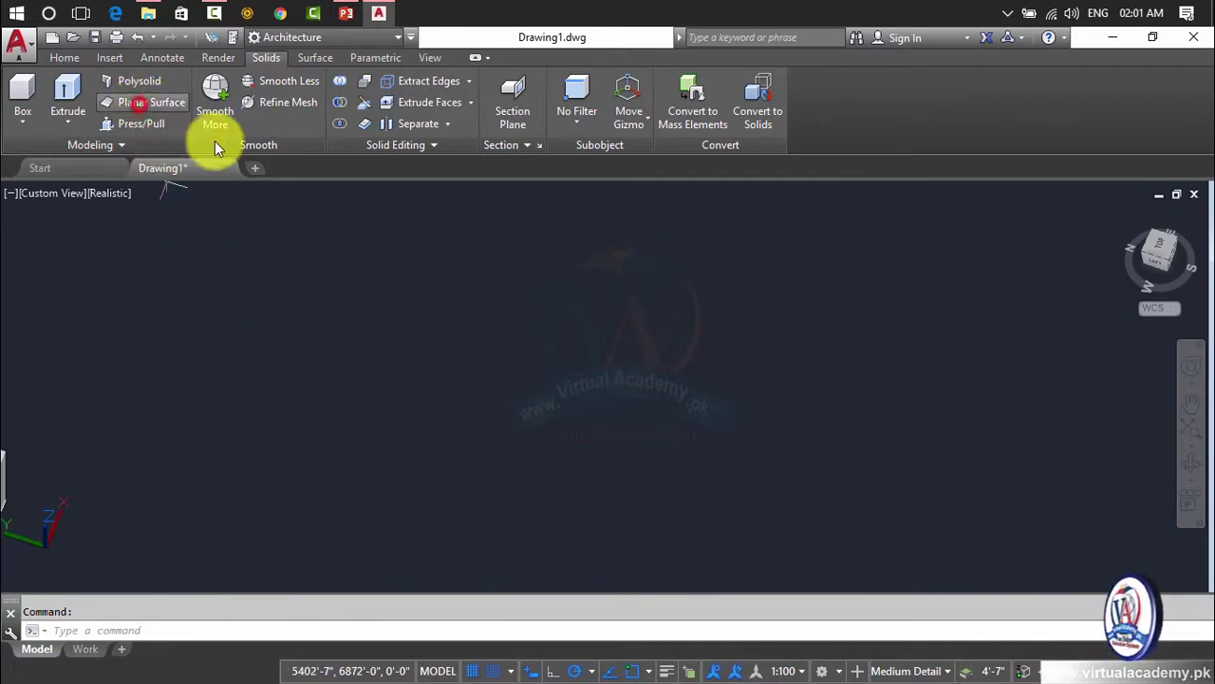
{"action": "left_click", "coordinate": [283, 288]}
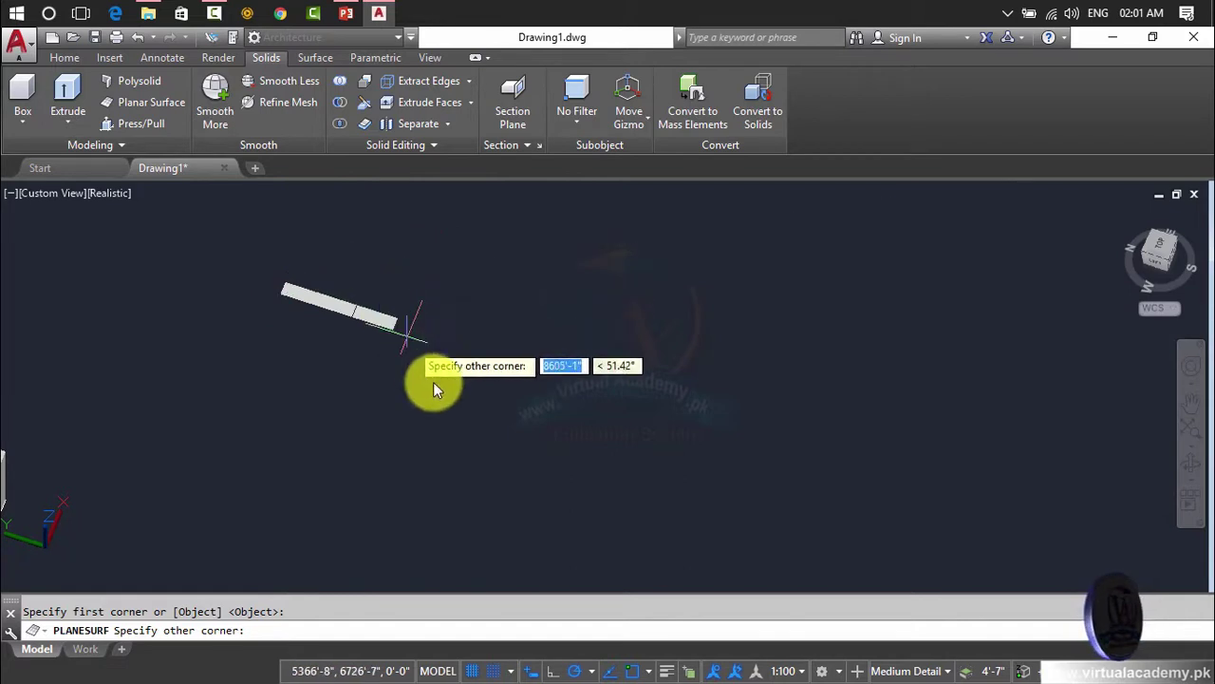
{"action": "left_click", "coordinate": [634, 279]}
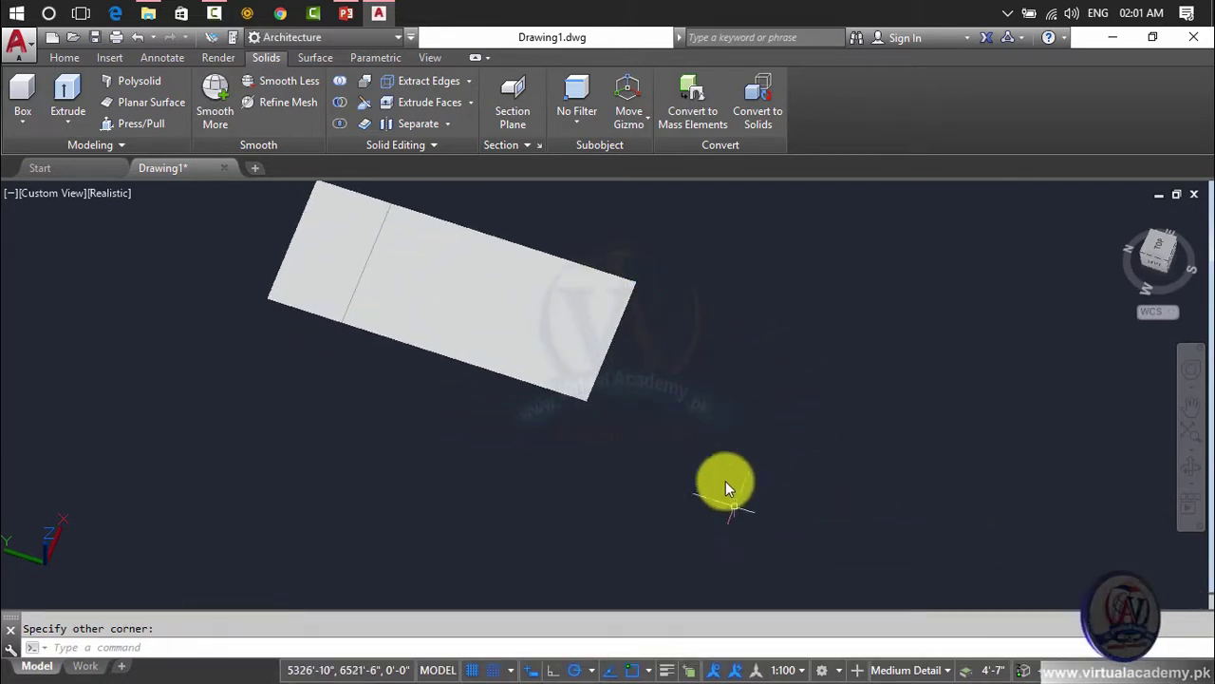
Erase the new planar surface and the extruded block to clear the drawing.
{"action": "left_click", "coordinate": [645, 269]}
{"action": "left_click", "coordinate": [581, 343]}
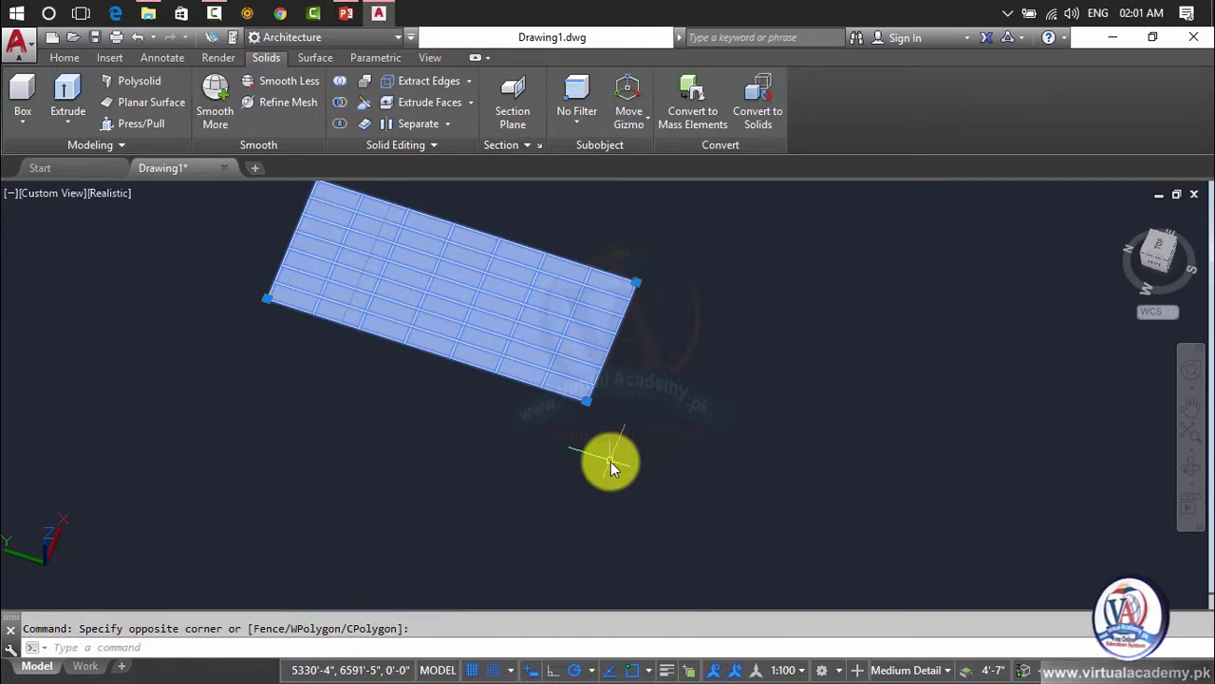
{"action": "key", "text": "Delete"}
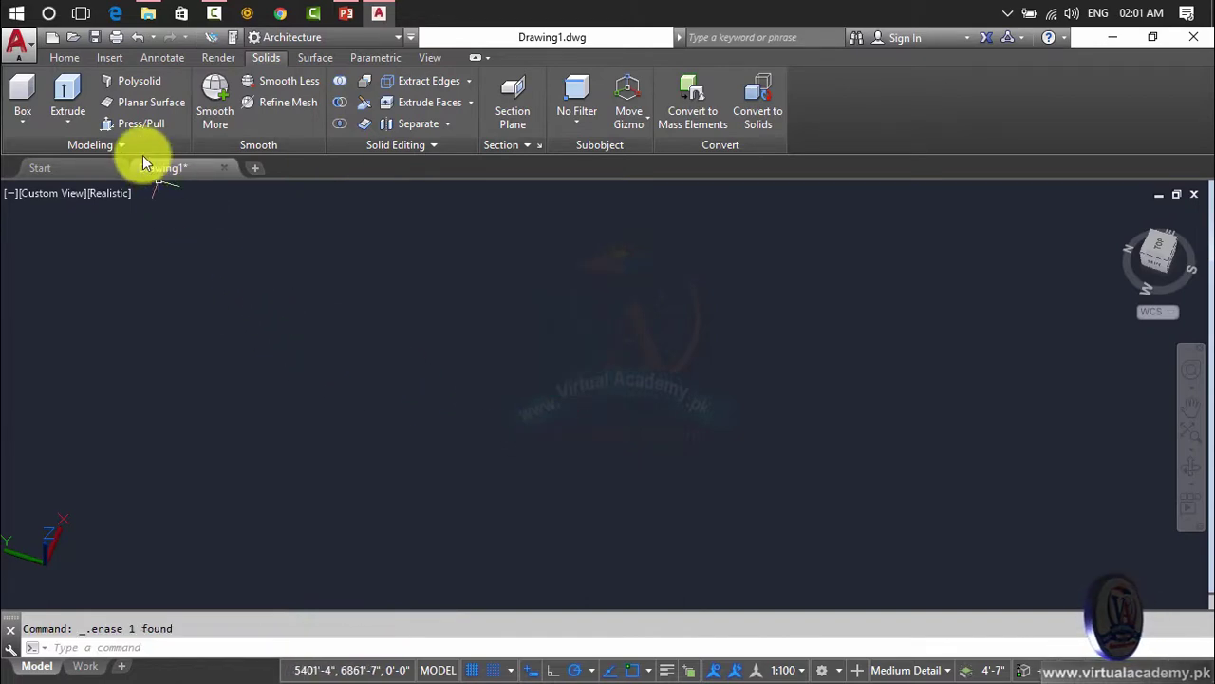
{"action": "scroll", "coordinate": [285, 384], "scroll_direction": "down", "scroll_amount": 5}
{"action": "left_click", "coordinate": [304, 361]}
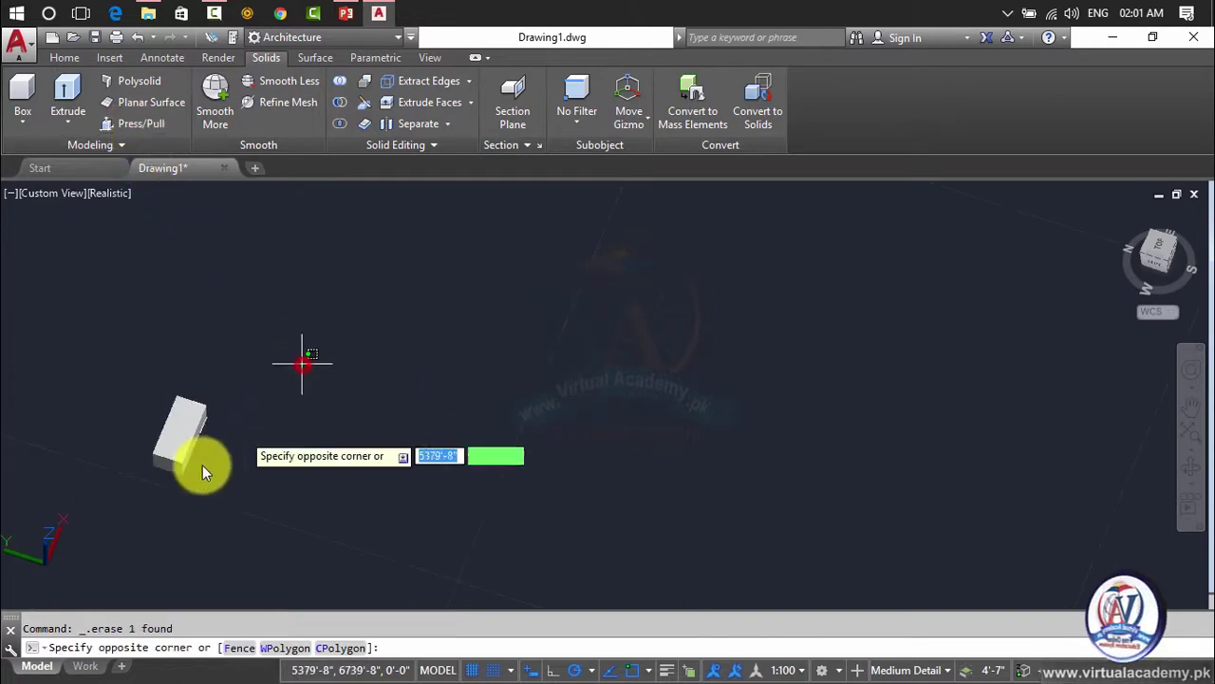
{"action": "left_click", "coordinate": [127, 507]}
{"action": "key", "text": "Delete"}
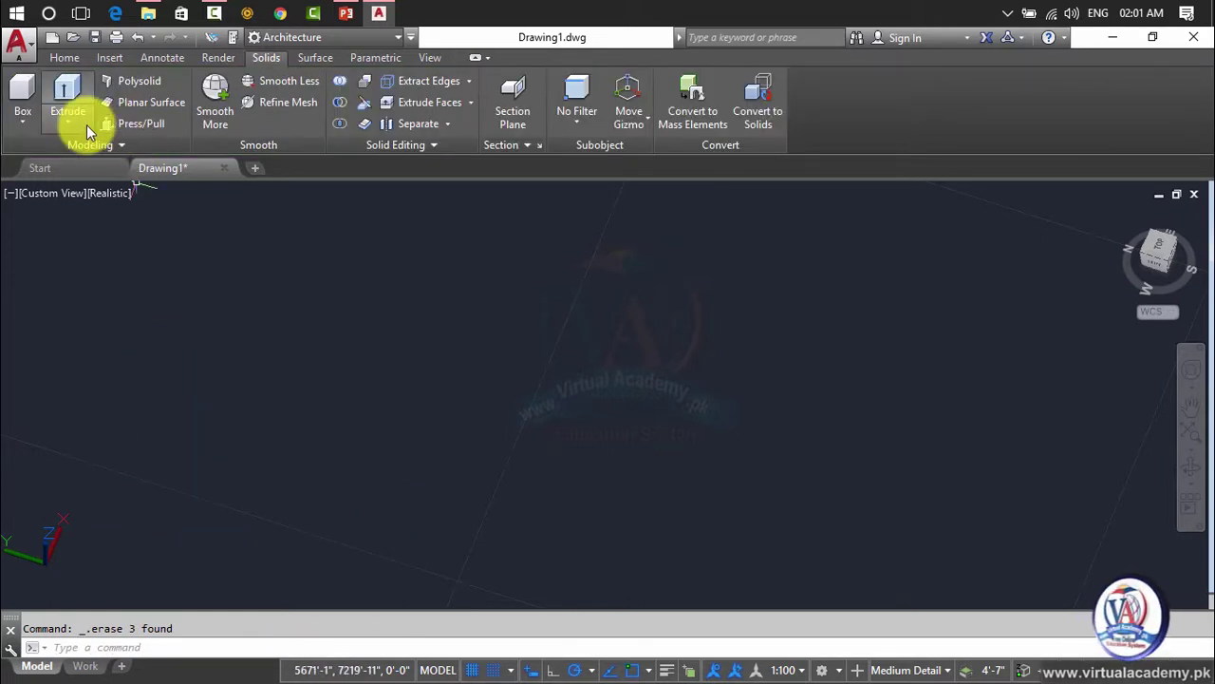
Draw a large rectangle in the empty drawing area by specifying two opposite corners.
{"action": "middle_click_drag", "start_coordinate": [302, 295], "coordinate": [276, 546]}
{"action": "middle_click_drag", "start_coordinate": [300, 501], "coordinate": [351, 389]}
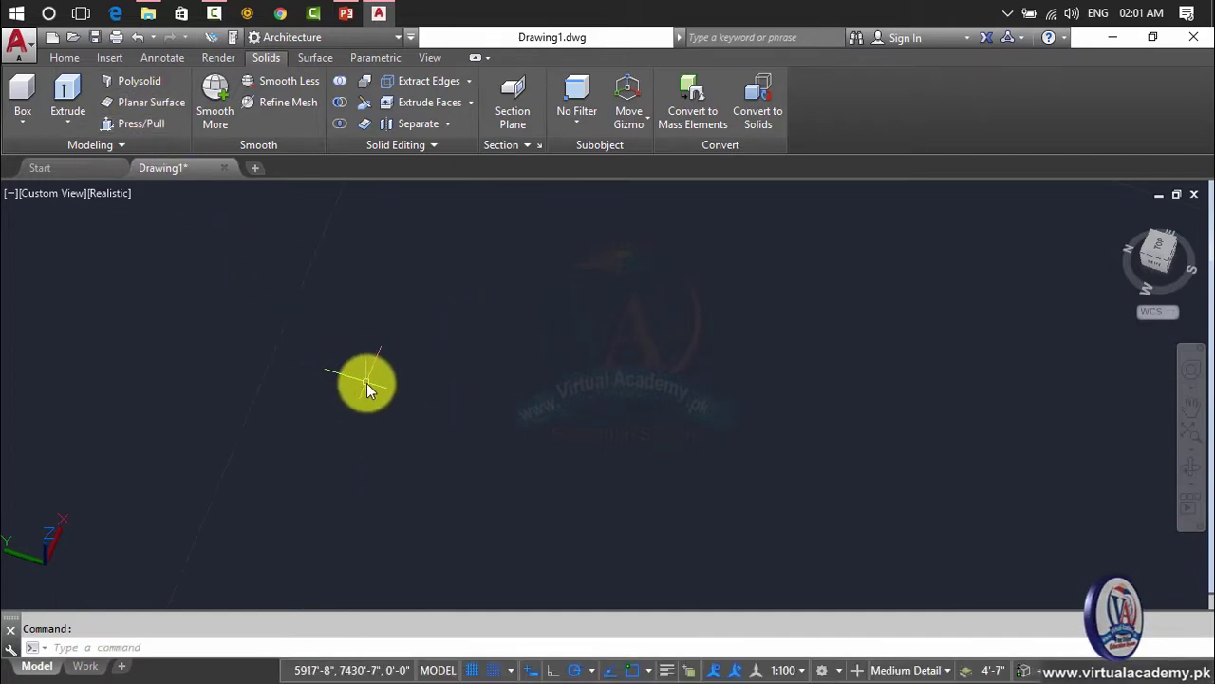
{"action": "type", "text": "R"}
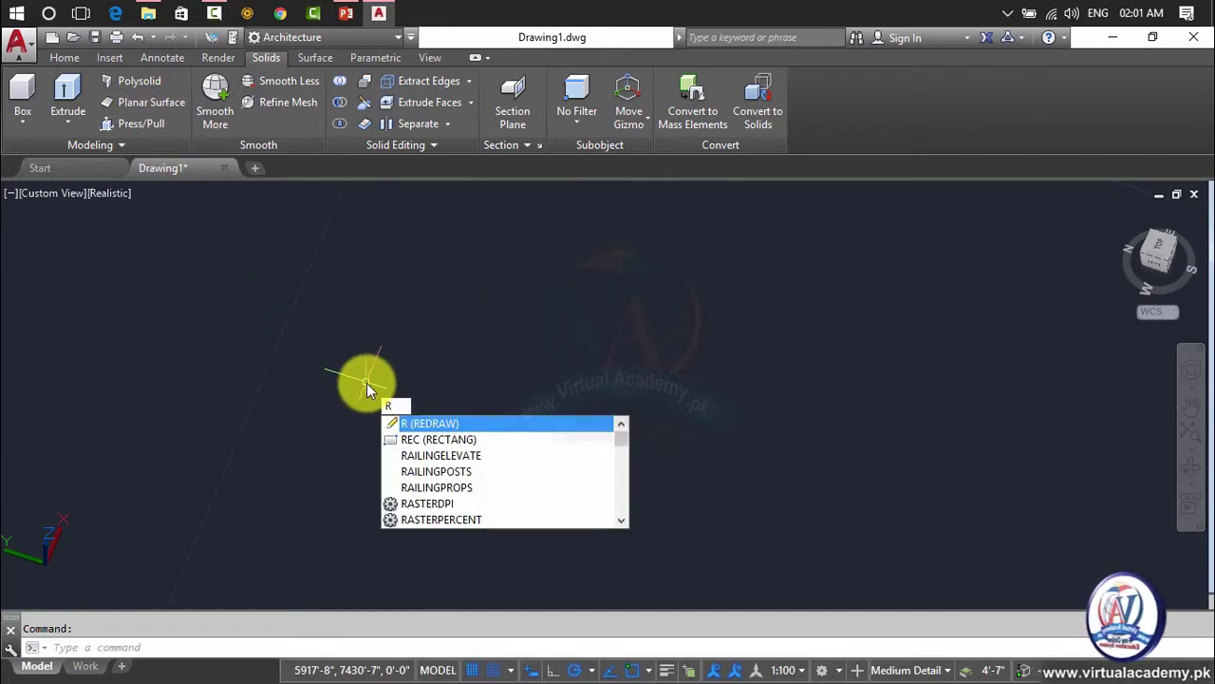
{"action": "type", "text": "EC"}
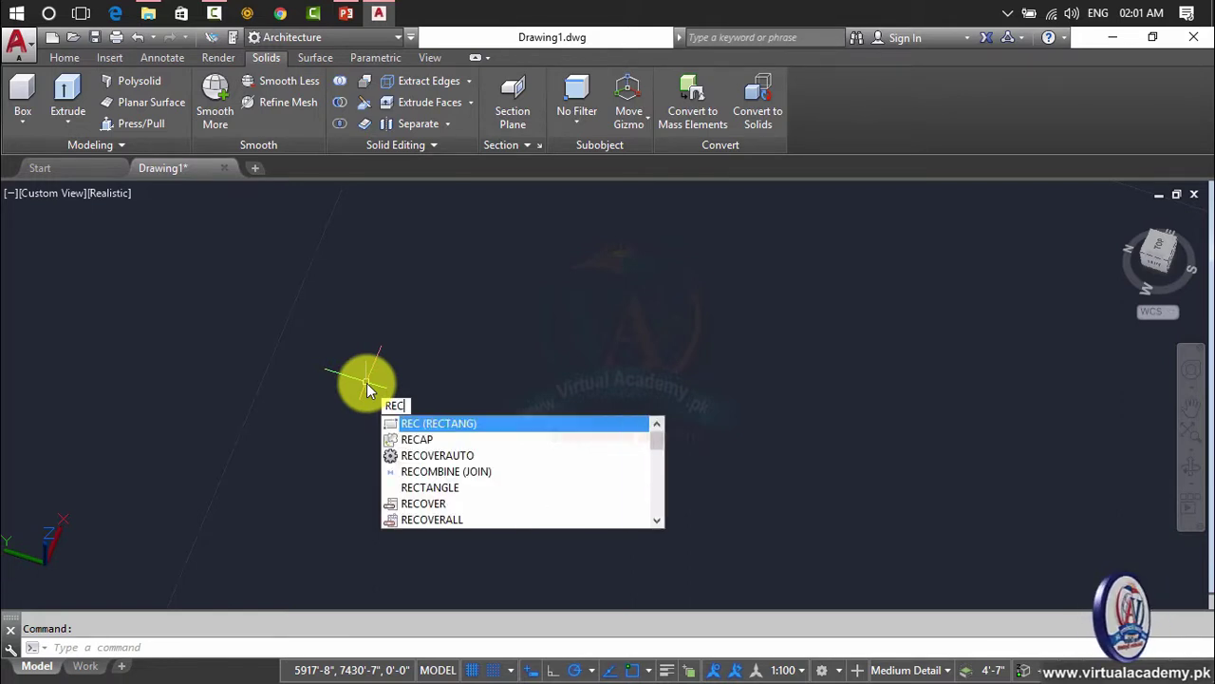
{"action": "key", "text": "Return"}
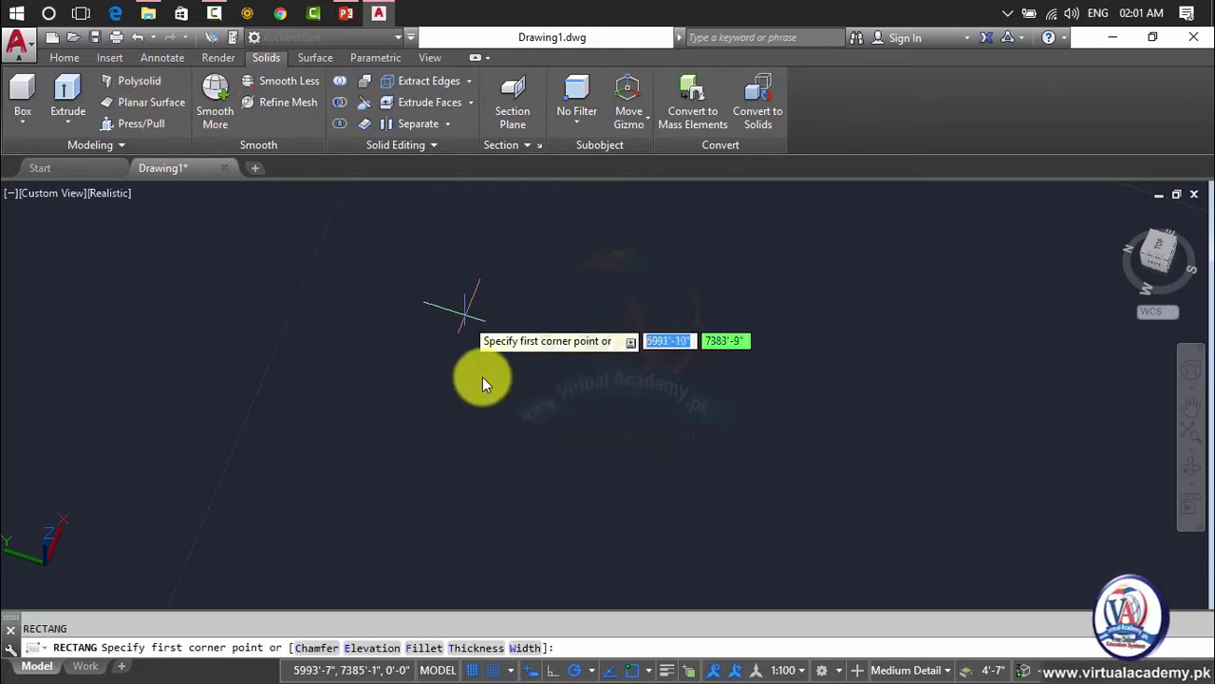
{"action": "left_click", "coordinate": [359, 343]}
{"action": "middle_click_drag", "start_coordinate": [554, 494], "coordinate": [534, 312]}
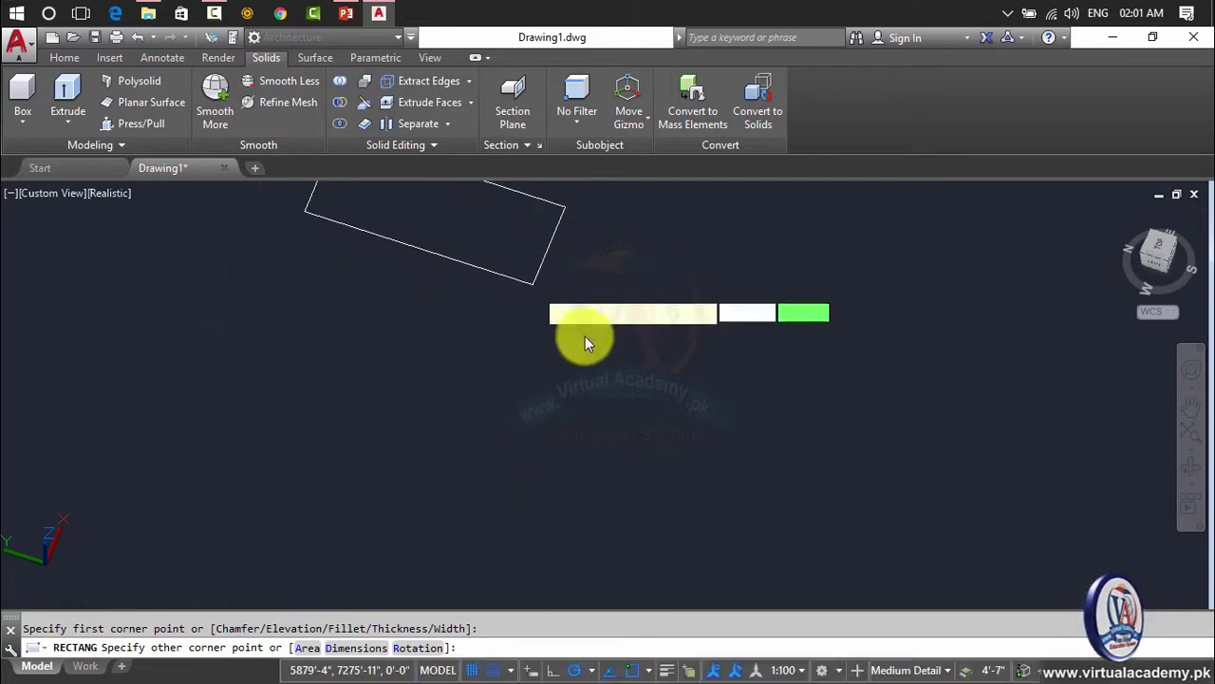
{"action": "left_click", "coordinate": [694, 604]}
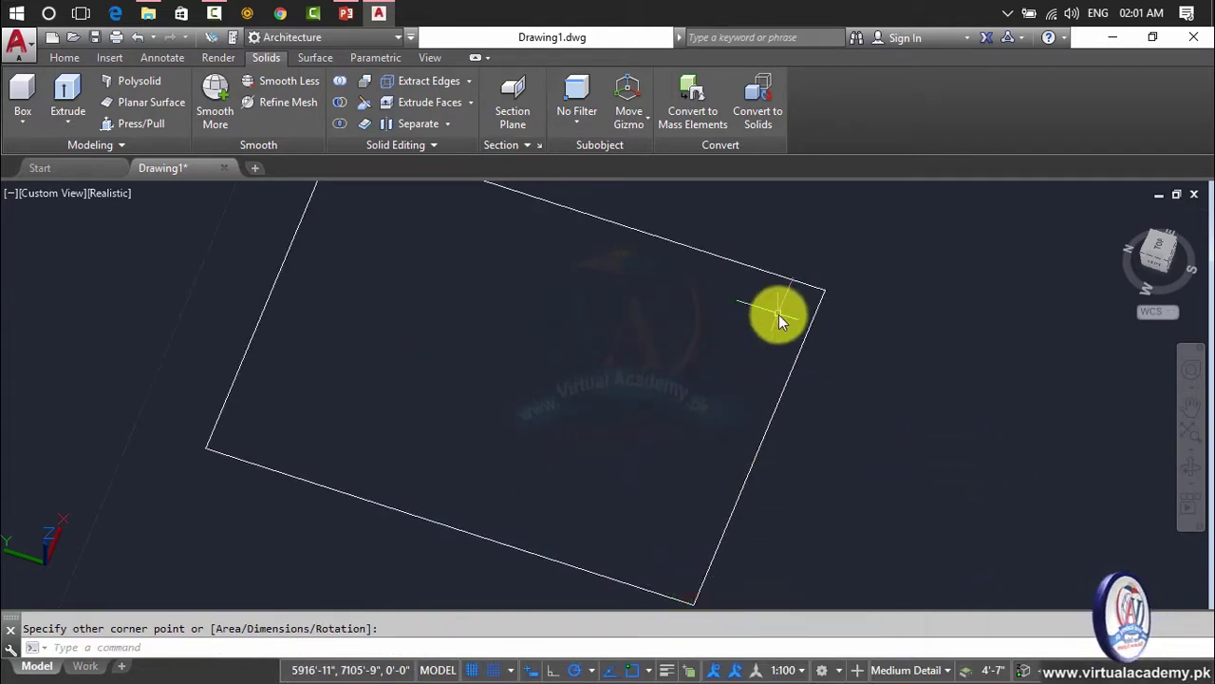
Offset the rectangle a short distance inward using the Through option and a point inside it.
{"action": "type", "text": "o"}
{"action": "key", "text": "Return"}
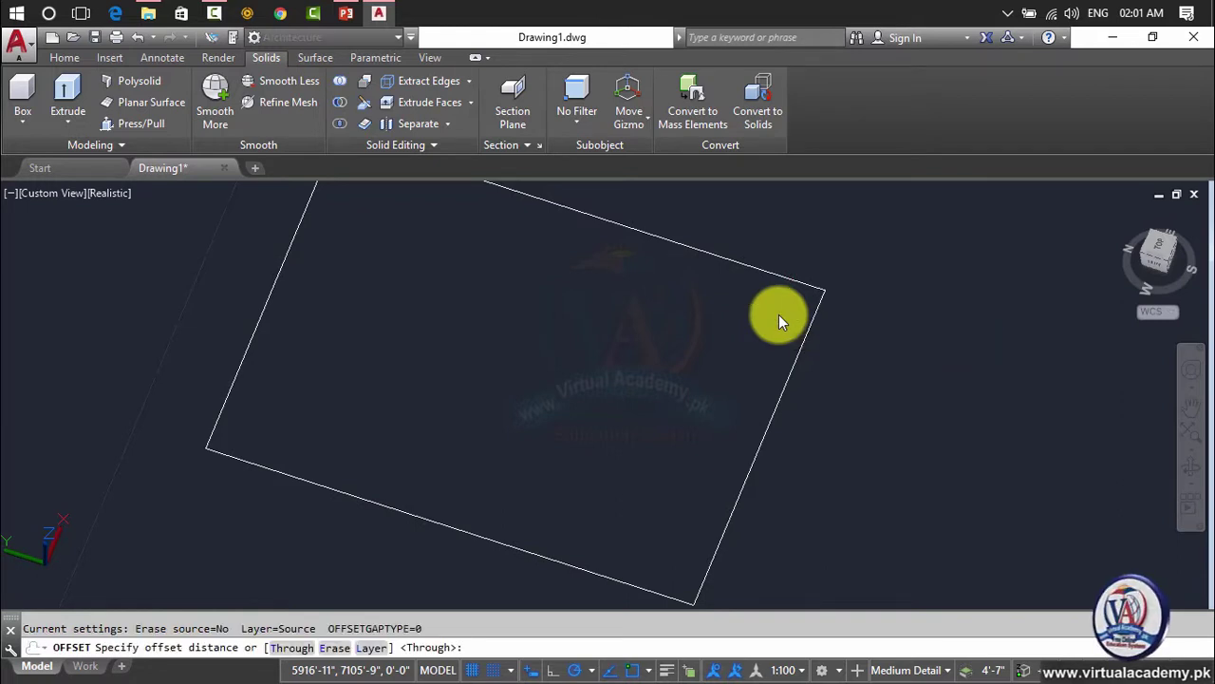
{"action": "key", "text": "Return"}
{"action": "left_click", "coordinate": [772, 276]}
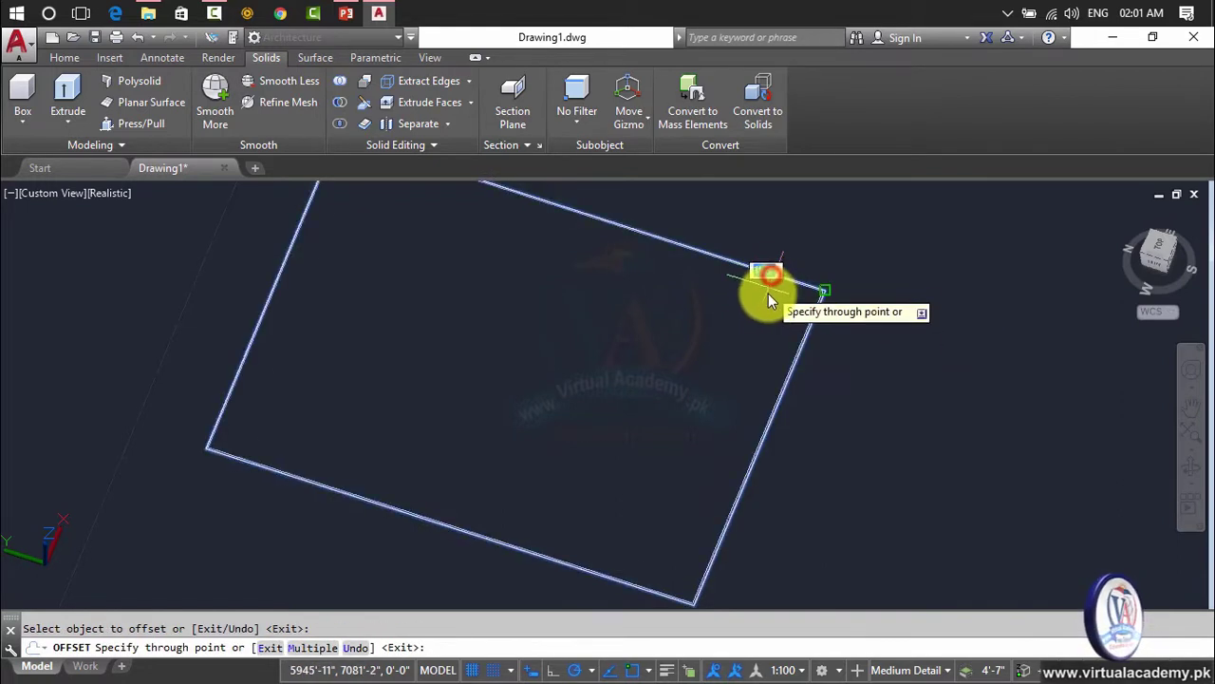
{"action": "left_click", "coordinate": [764, 299]}
{"action": "key", "text": "Escape"}
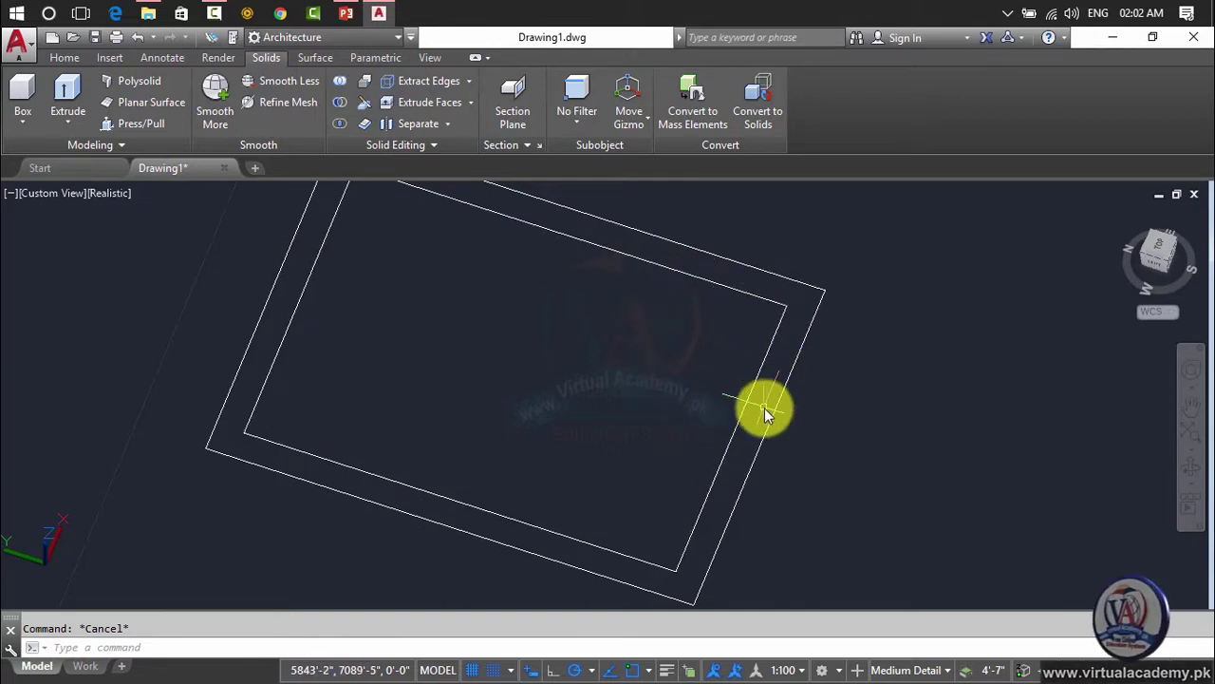
Press/Pull the band between the two rectangles upward to form a hollow four-sided wall.
{"action": "left_click", "coordinate": [137, 125]}
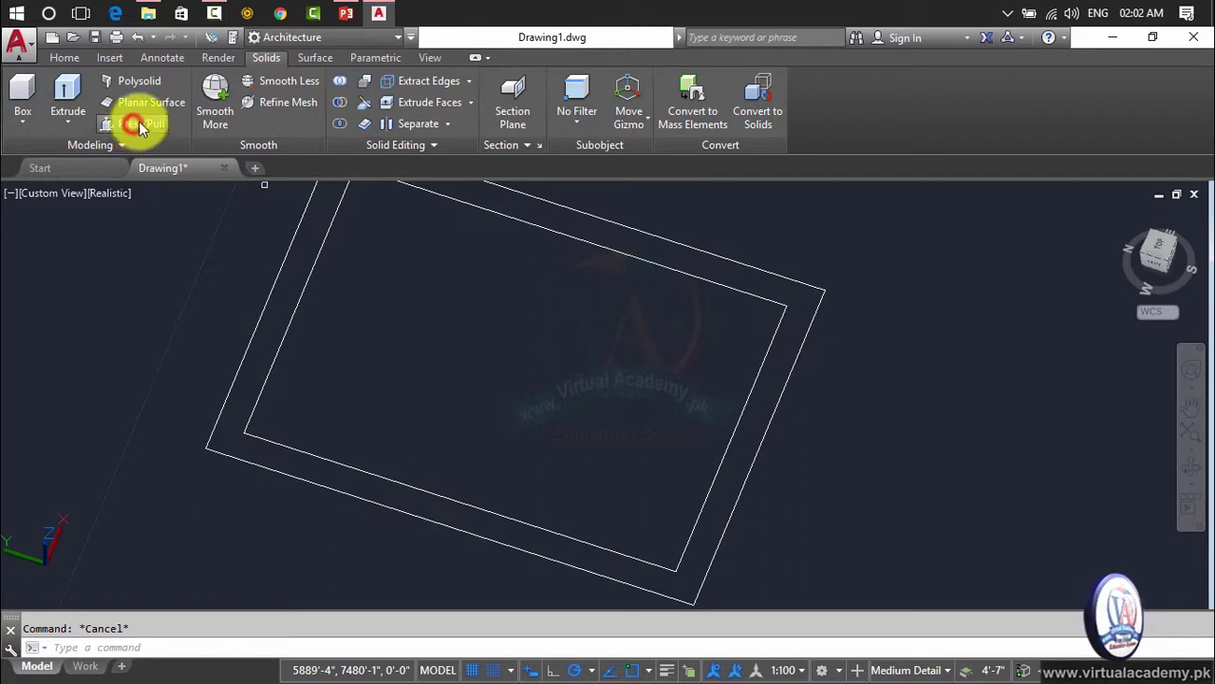
{"action": "left_click", "coordinate": [779, 385]}
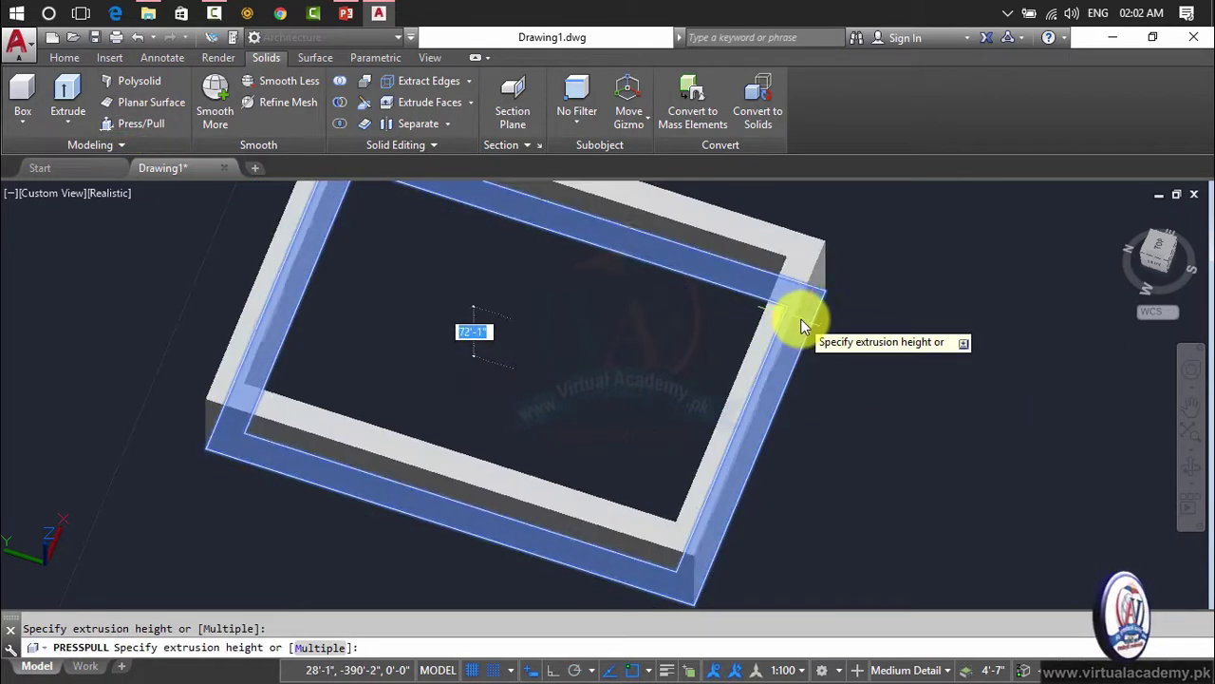
{"action": "scroll", "coordinate": [802, 318], "scroll_direction": "down", "scroll_amount": 5}
{"action": "middle_click_drag", "start_coordinate": [802, 318], "coordinate": [743, 375]}
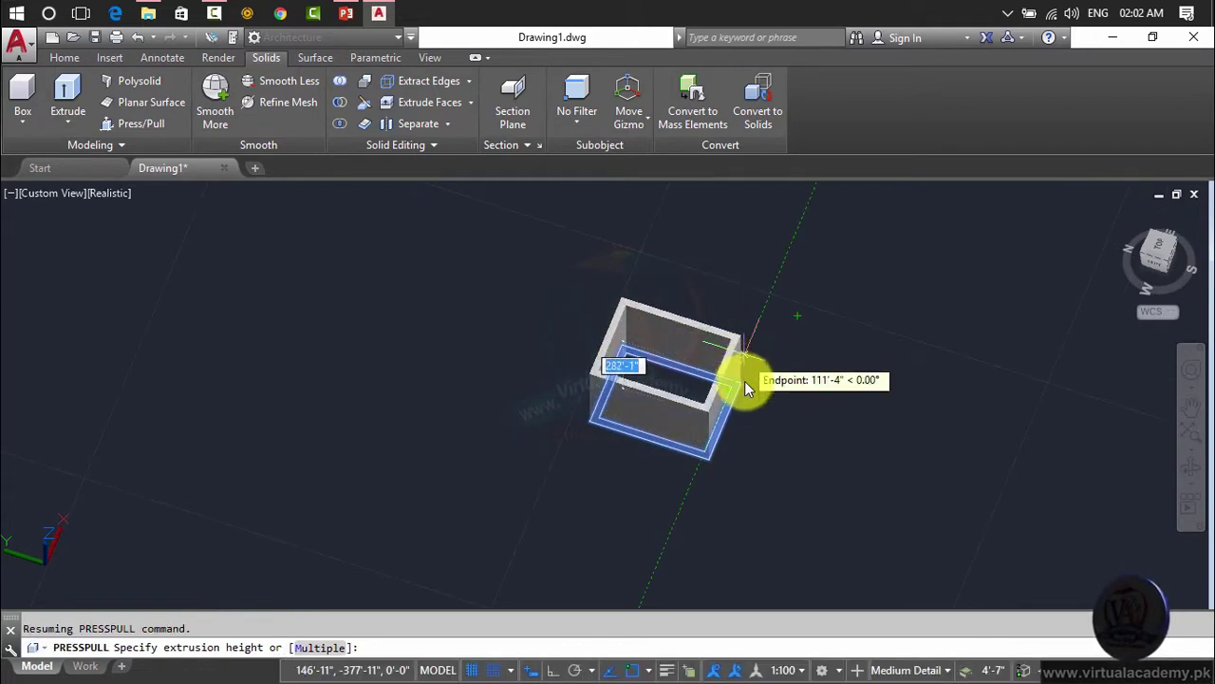
{"action": "scroll", "coordinate": [742, 381], "scroll_direction": "up", "scroll_amount": 5}
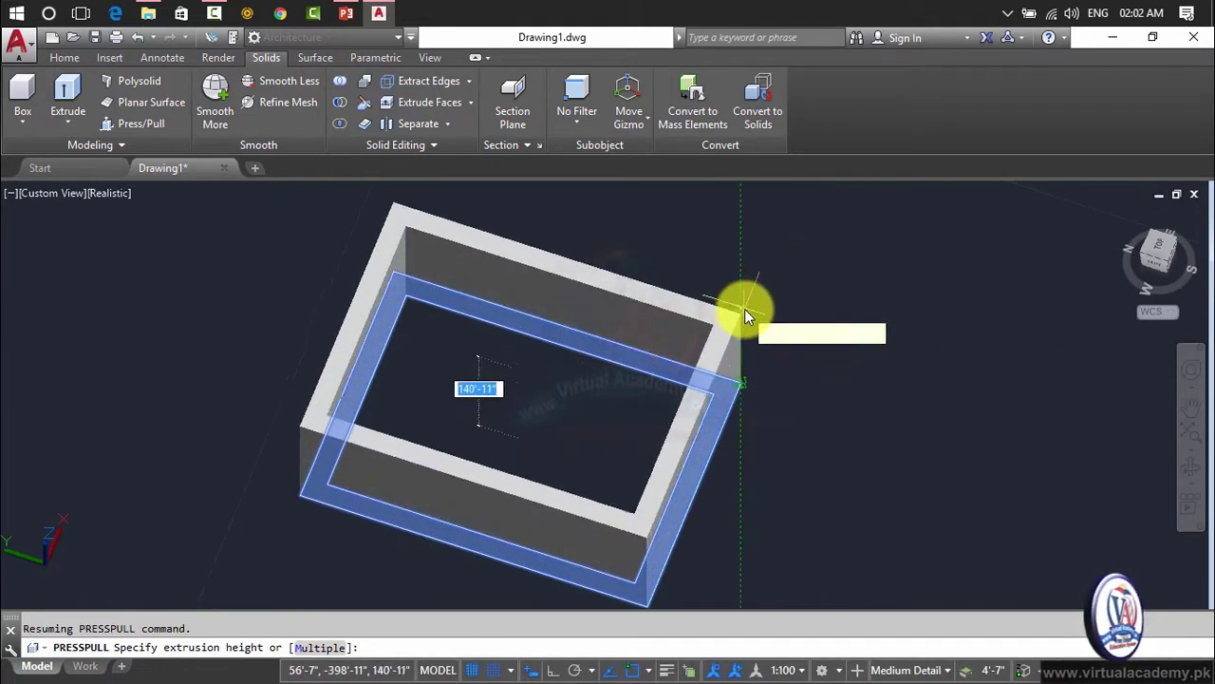
{"action": "left_click", "coordinate": [746, 292]}
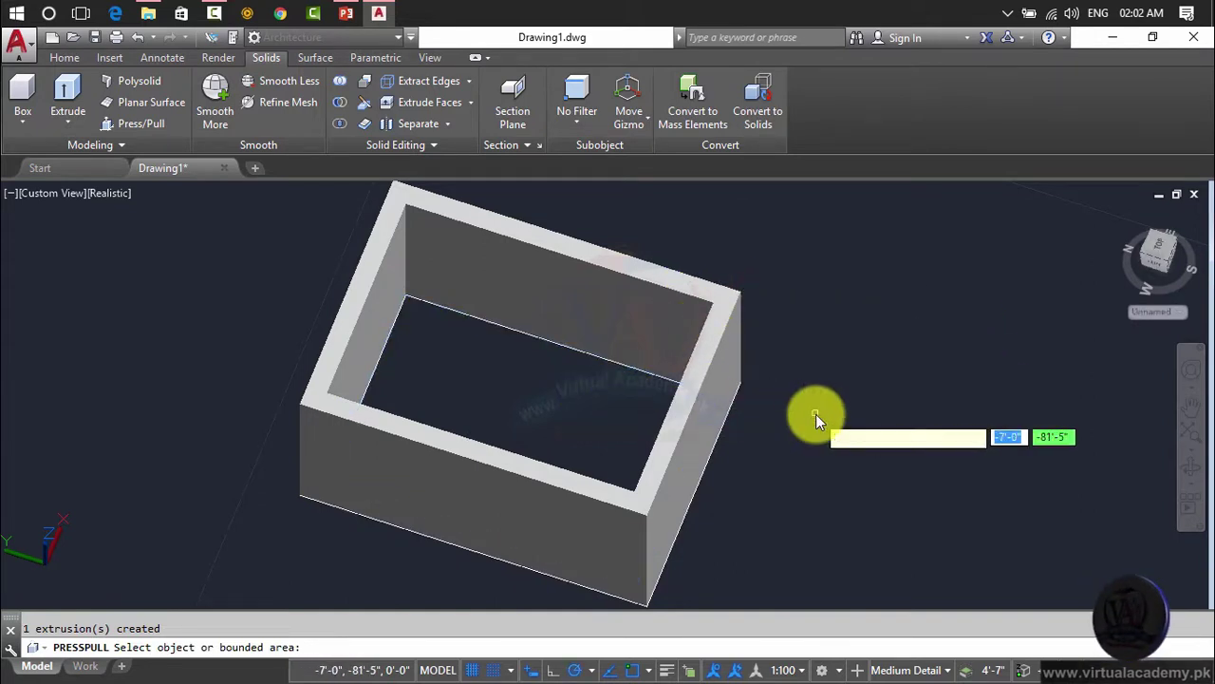
Press/Pull the inner rectangular area upward into a solid block that rises above the surrounding walls.
{"action": "left_click", "coordinate": [604, 412]}
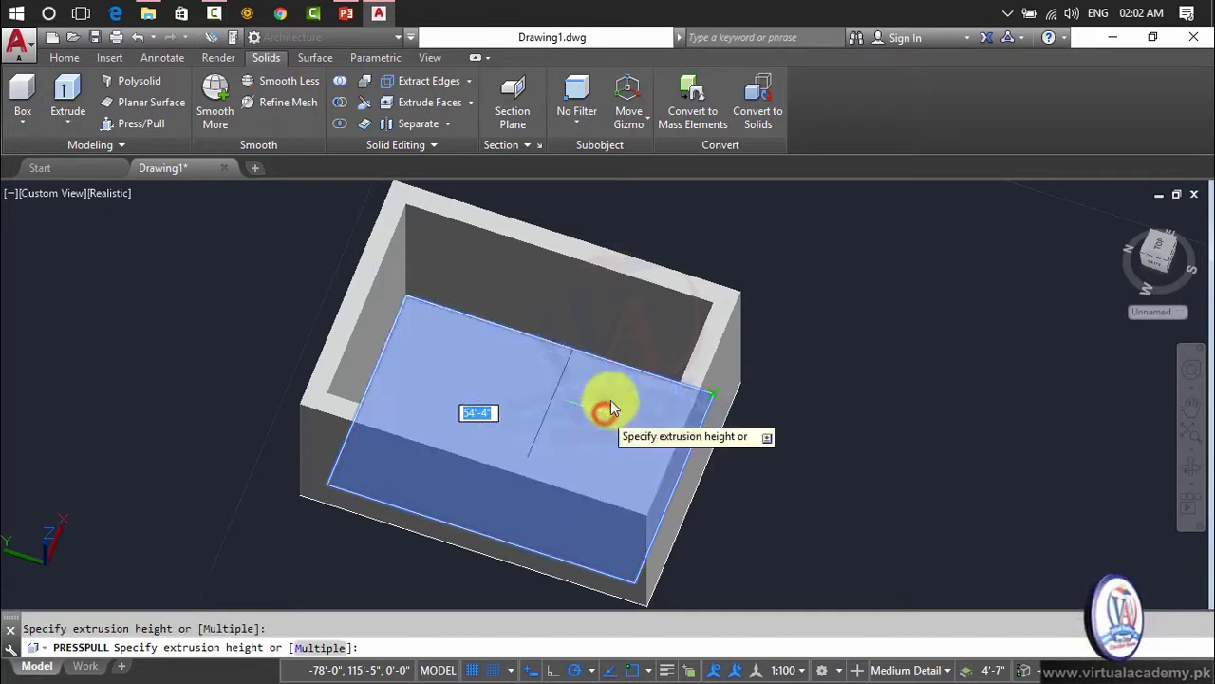
{"action": "scroll", "coordinate": [632, 328], "scroll_direction": "down", "scroll_amount": 5}
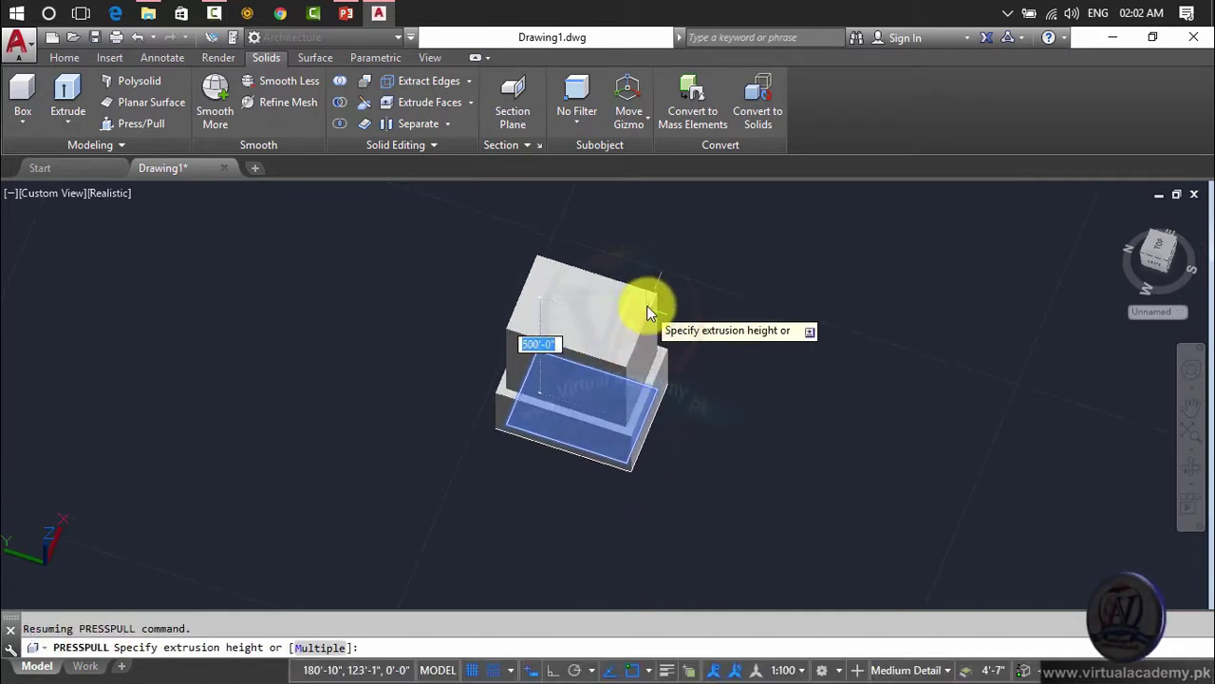
{"action": "left_click", "coordinate": [648, 326]}
Extend the front face and the adjacent side face of the lower wall base outward with Press/Pull.
{"action": "scroll", "coordinate": [688, 346], "scroll_direction": "up", "scroll_amount": 3}
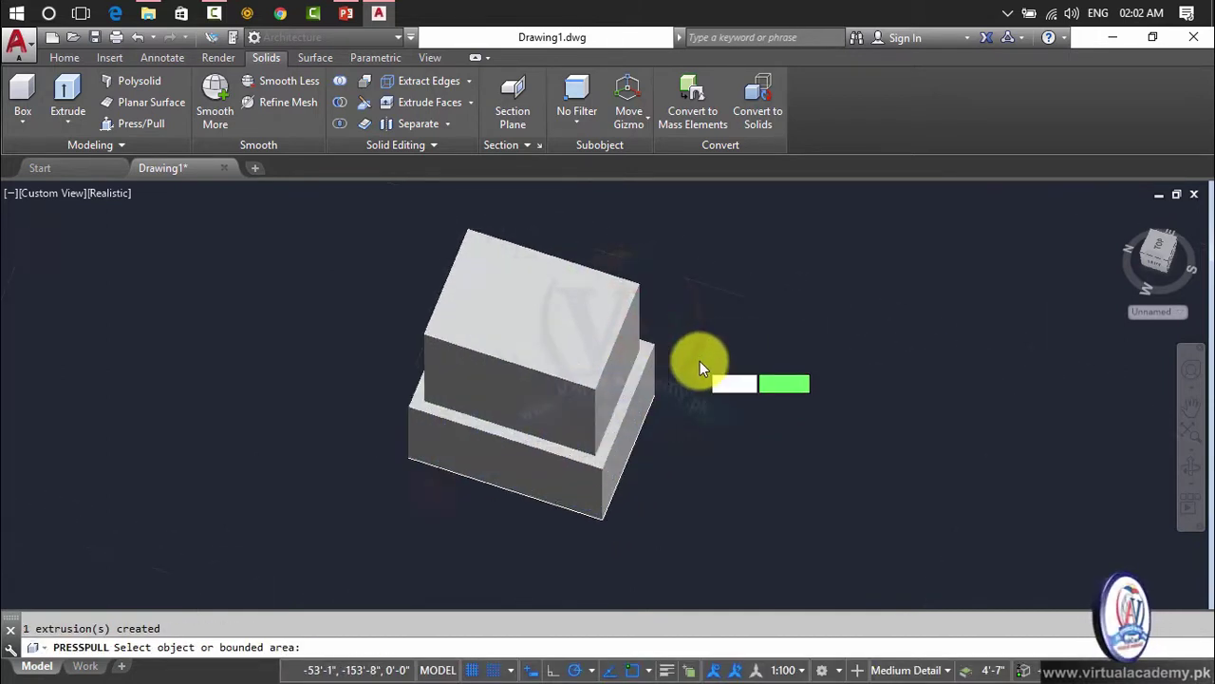
{"action": "scroll", "coordinate": [700, 361], "scroll_direction": "up", "scroll_amount": 4}
{"action": "scroll", "coordinate": [701, 361], "scroll_direction": "down", "scroll_amount": 6}
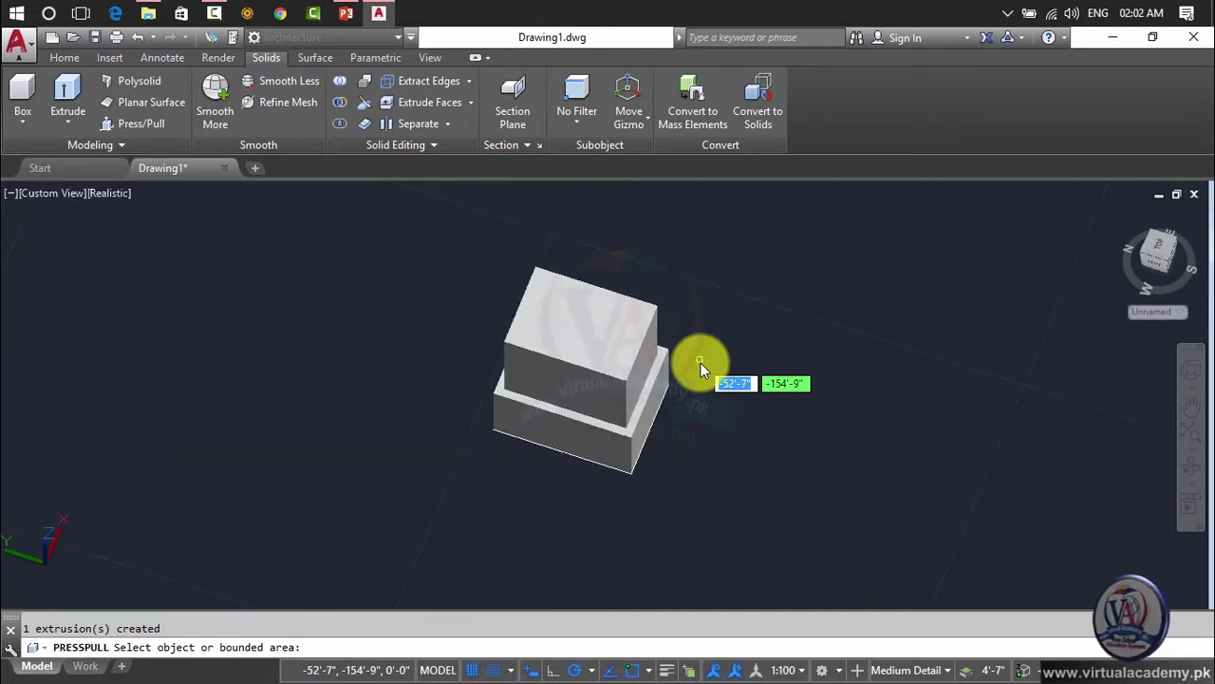
{"action": "scroll", "coordinate": [514, 461], "scroll_direction": "up", "scroll_amount": 3}
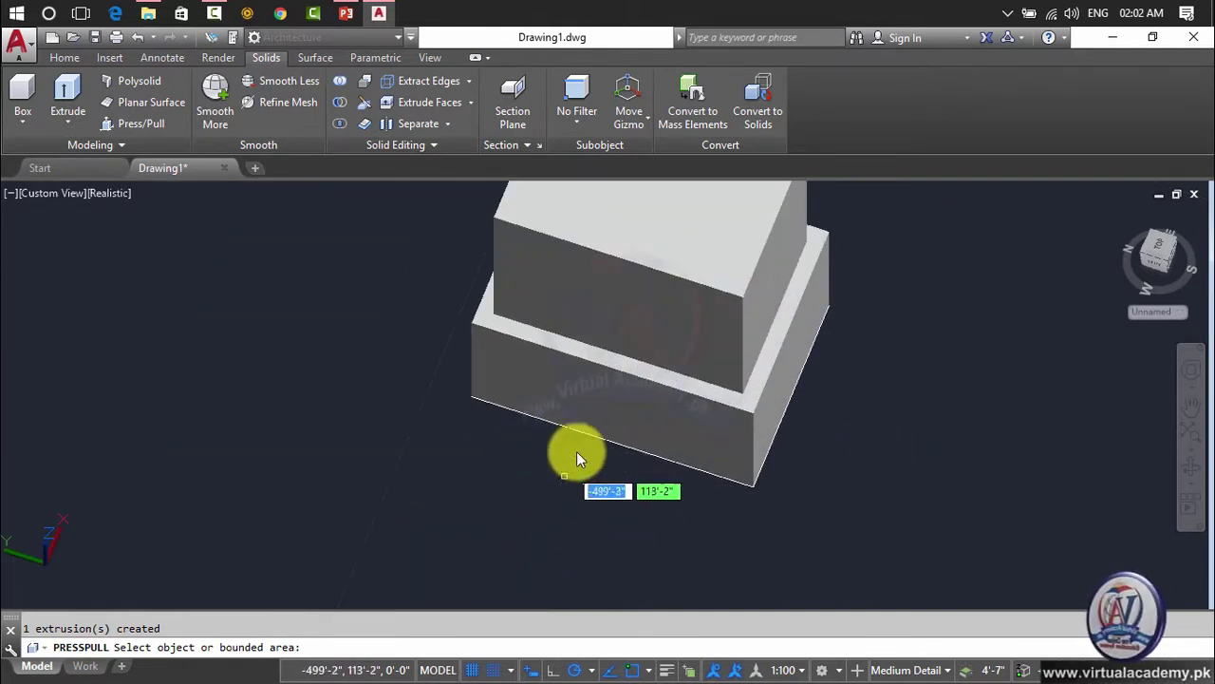
{"action": "left_click", "coordinate": [601, 418]}
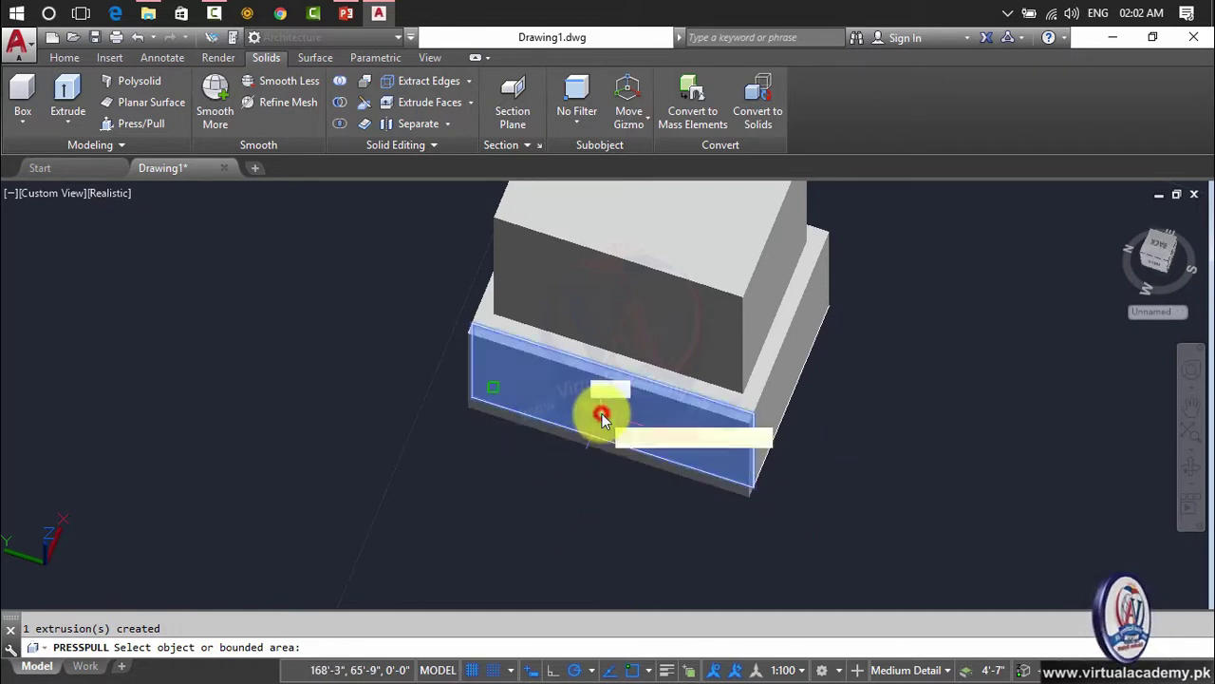
{"action": "left_click", "coordinate": [499, 565]}
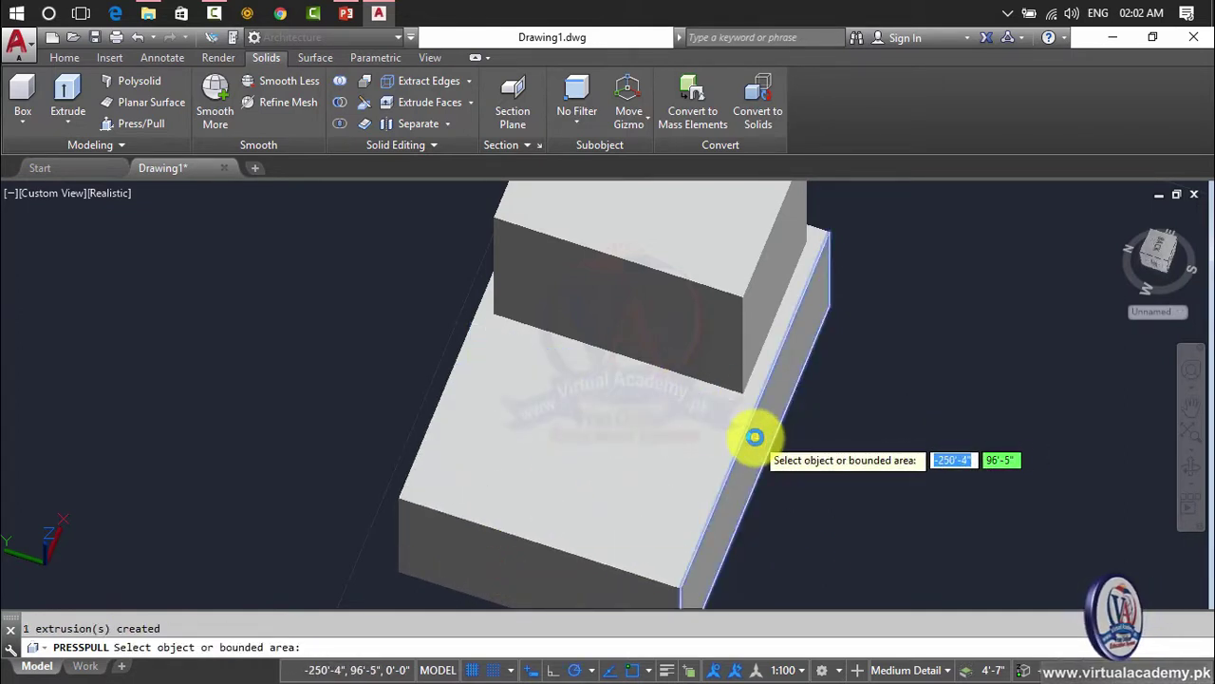
{"action": "left_click", "coordinate": [755, 437]}
{"action": "left_click", "coordinate": [931, 467]}
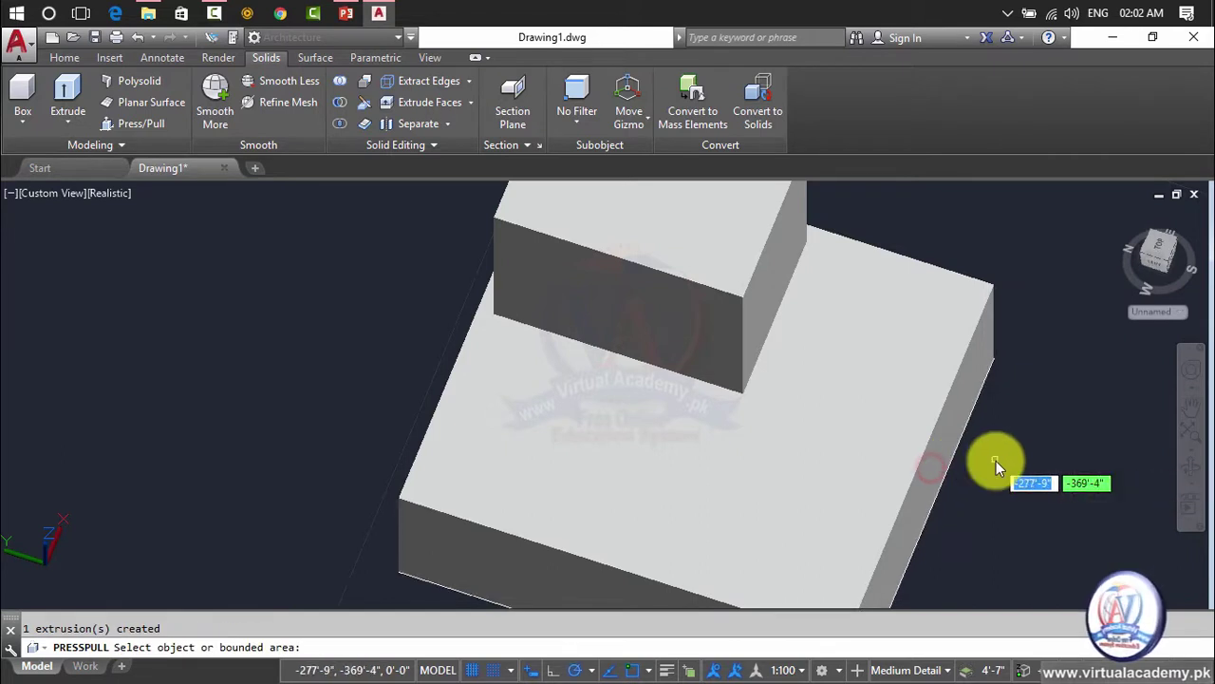
Press/Pull the upper block's front, side and top faces together using the Multiple option with an extrusion height of 200.
{"action": "left_click", "coordinate": [621, 309]}
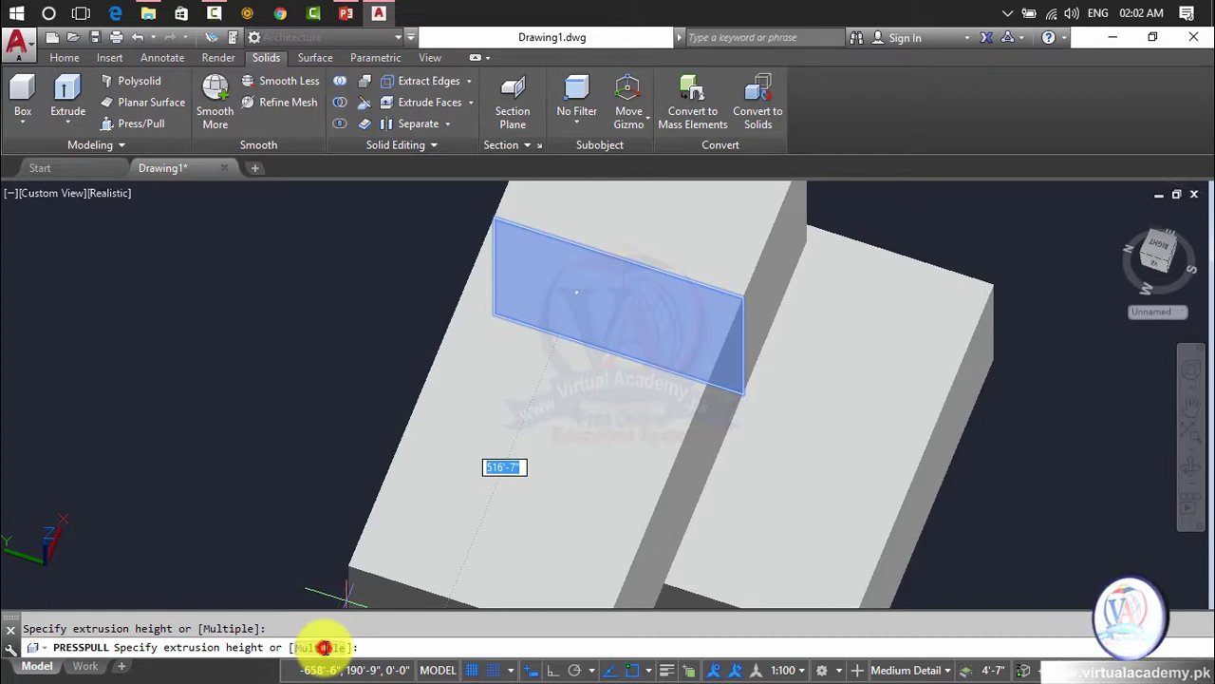
{"action": "left_click", "coordinate": [323, 646]}
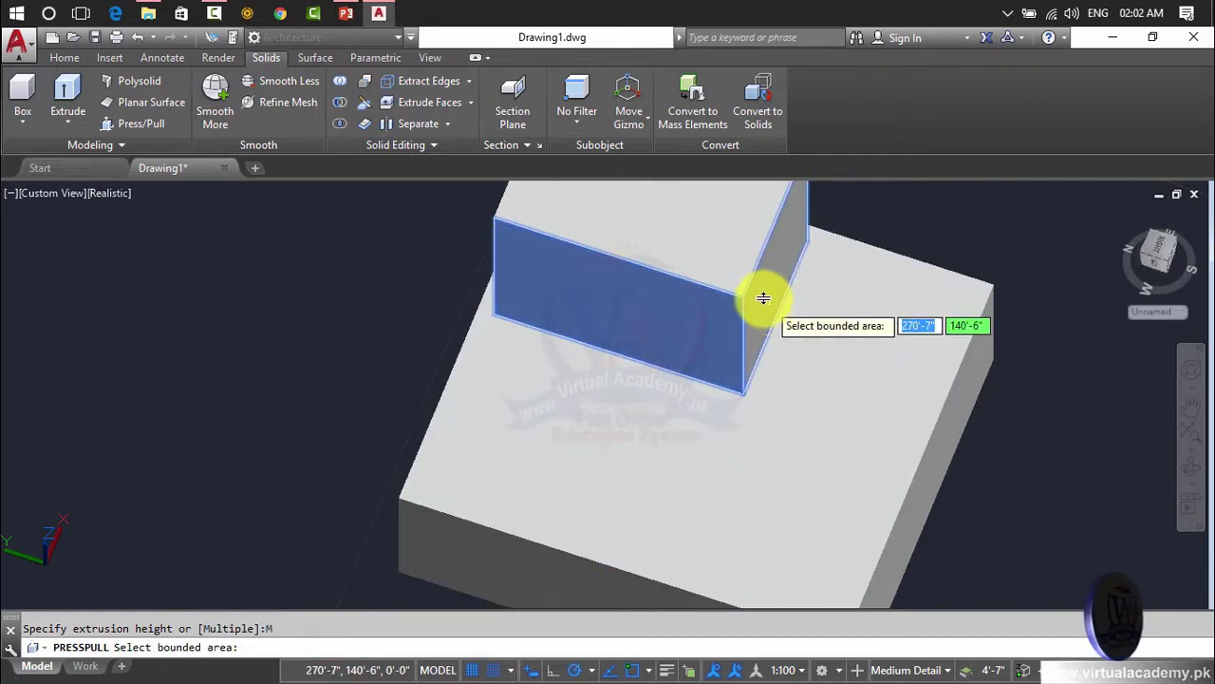
{"action": "left_click", "coordinate": [760, 298]}
{"action": "left_click", "coordinate": [676, 254]}
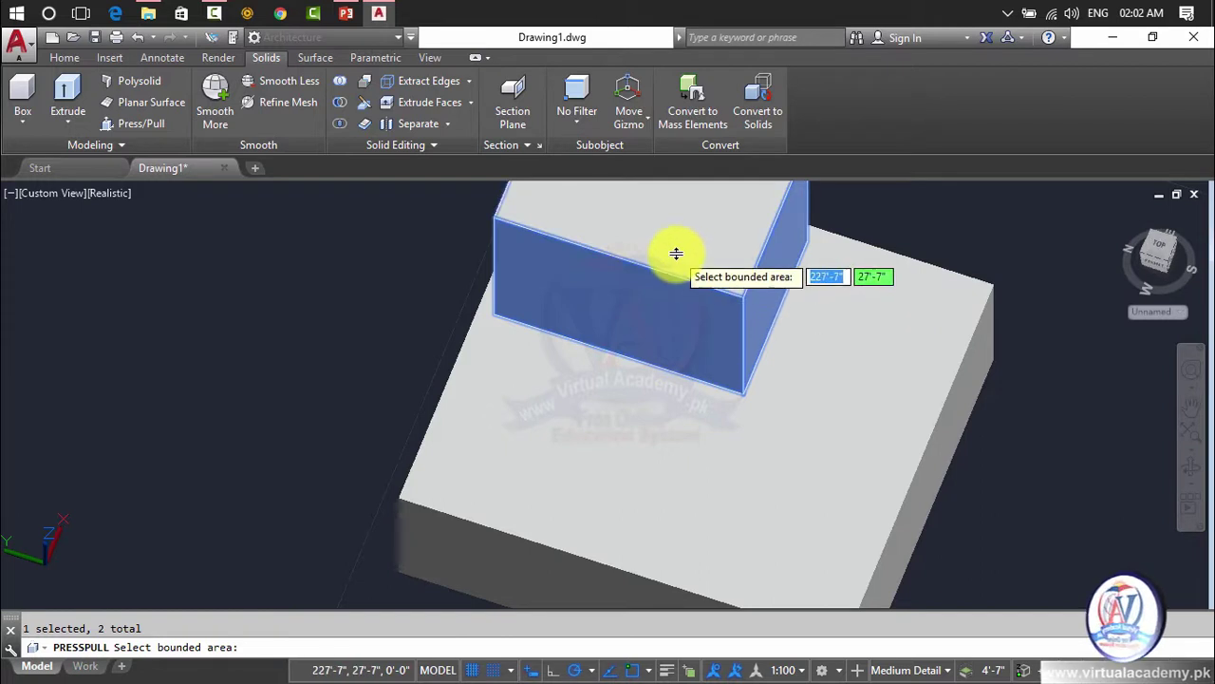
{"action": "left_click", "coordinate": [676, 254]}
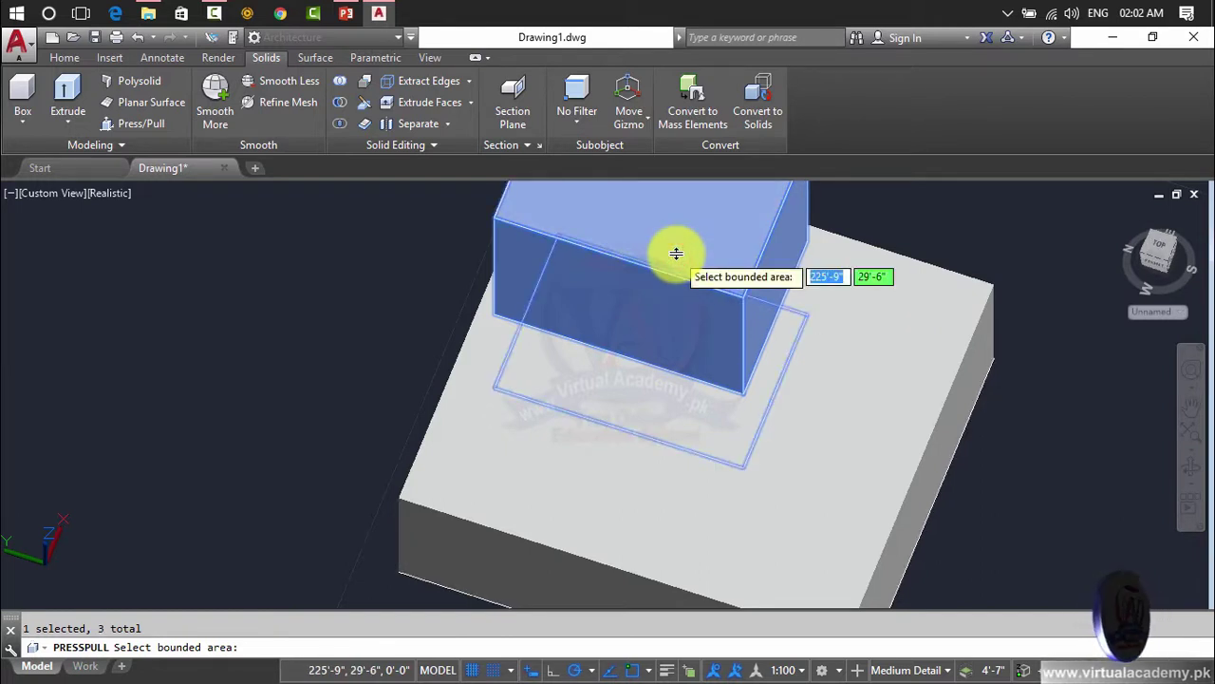
{"action": "key", "text": "Return"}
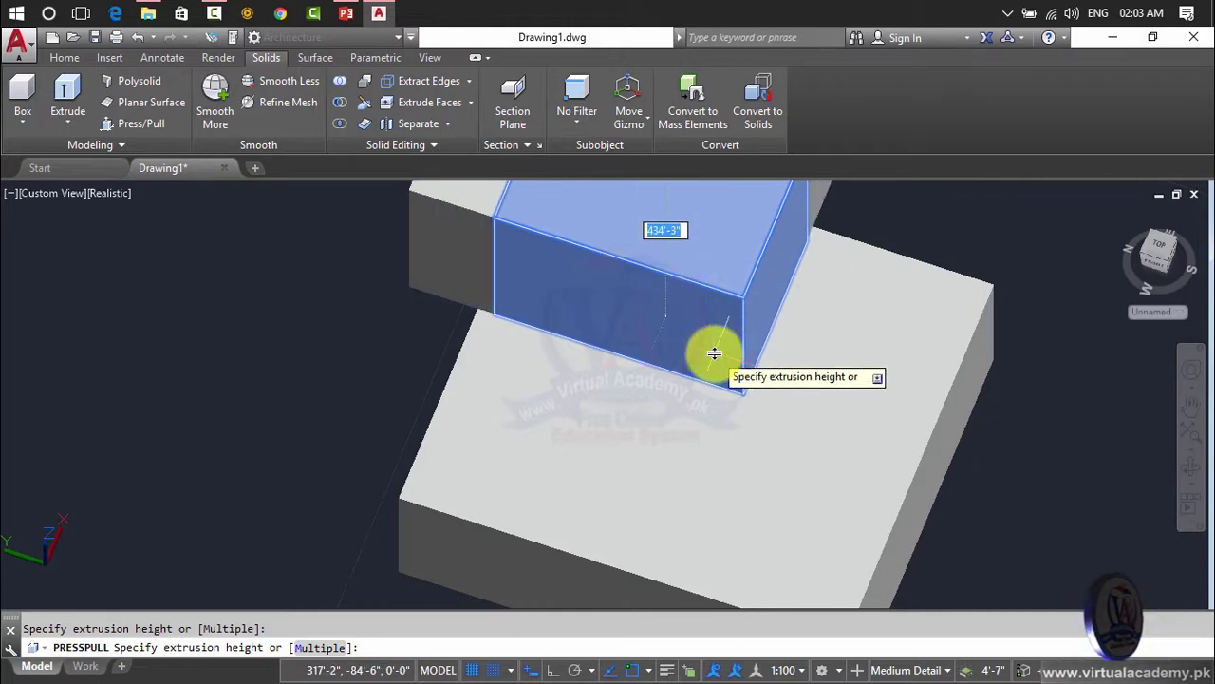
{"action": "scroll", "coordinate": [711, 348], "scroll_direction": "down", "scroll_amount": 3}
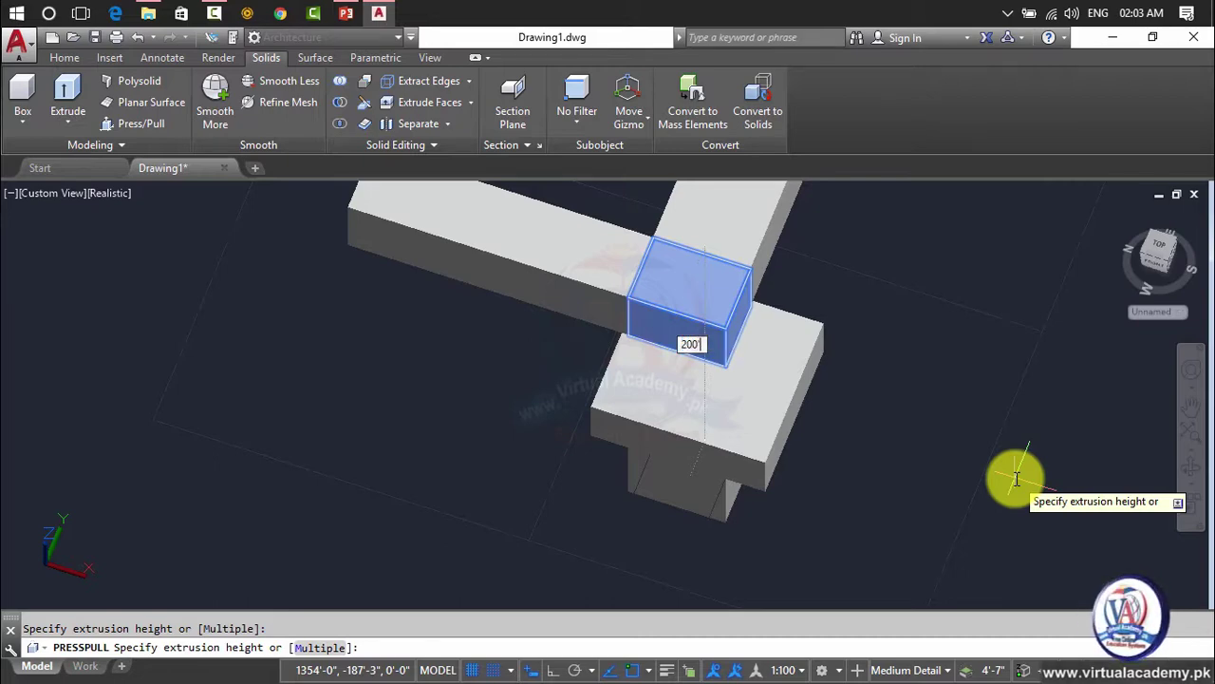
{"action": "left_click", "coordinate": [1016, 479]}
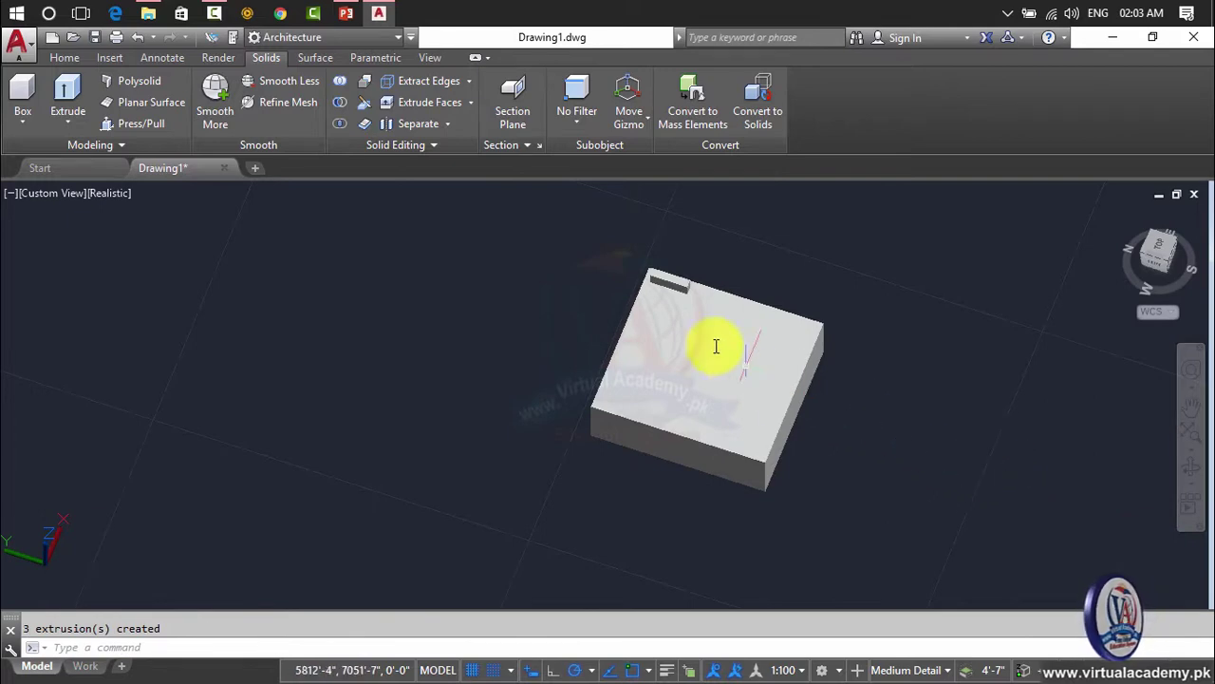
Undo the Press/Pull operations and the offset back to the single original rectangle.
{"action": "scroll", "coordinate": [665, 323], "scroll_direction": "up", "scroll_amount": 3}
{"action": "left_click", "coordinate": [665, 328]}
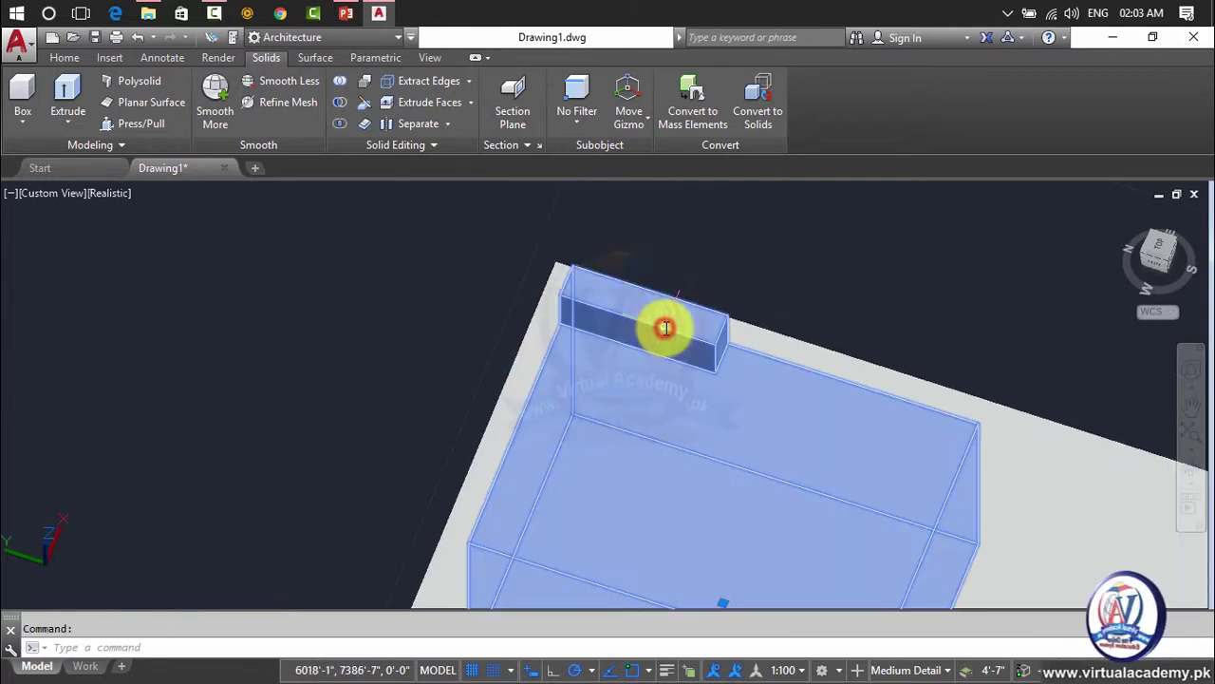
{"action": "key", "text": "ctrl+z"}
{"action": "key", "text": "ctrl+z"}
{"action": "key", "text": "ctrl+z"}
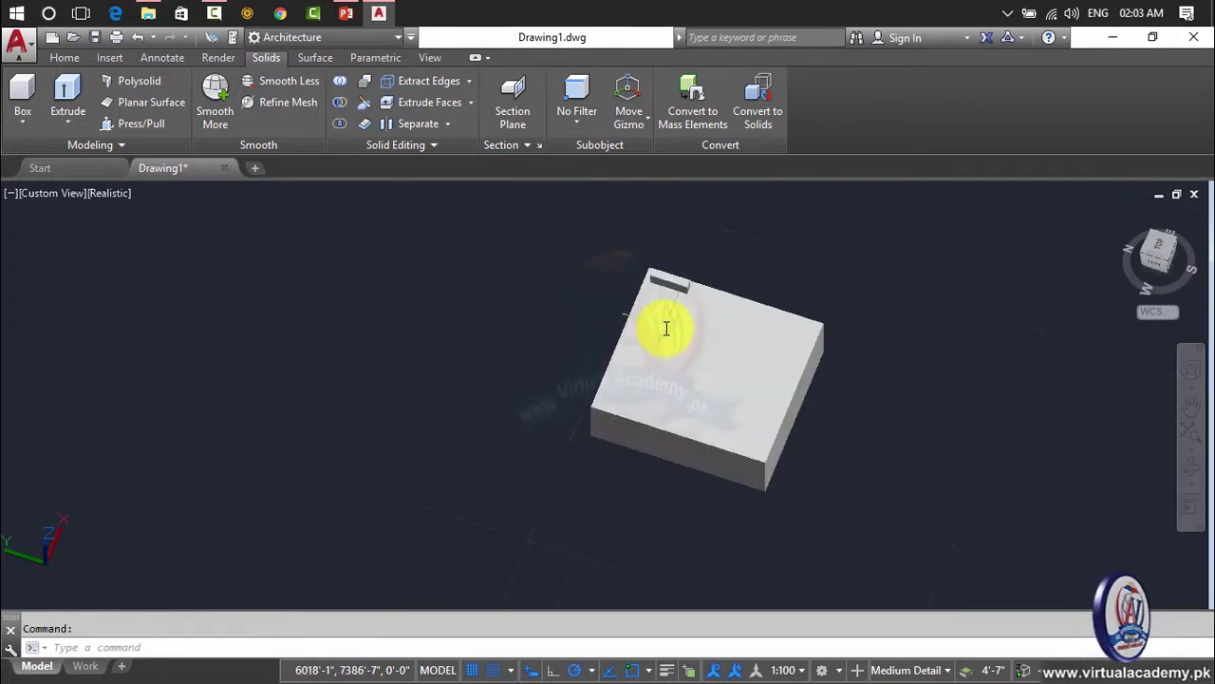
{"action": "scroll", "coordinate": [681, 347], "scroll_direction": "down", "scroll_amount": 3}
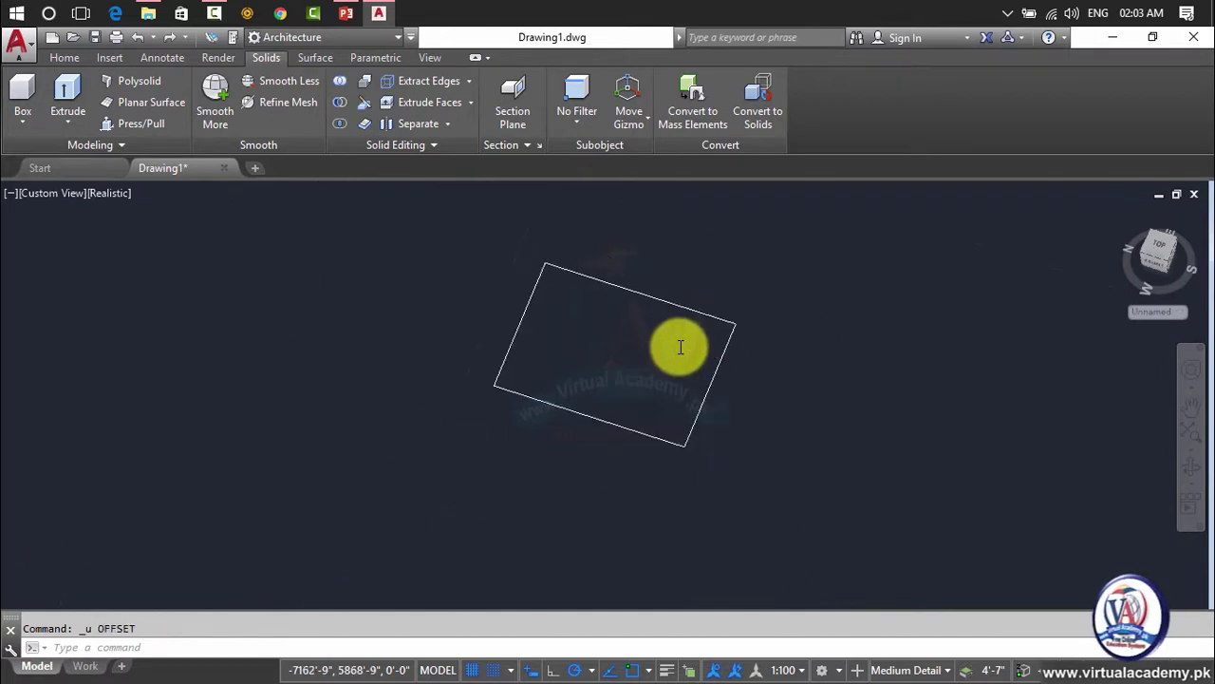
{"action": "scroll", "coordinate": [635, 337], "scroll_direction": "up", "scroll_amount": 2}
{"action": "scroll", "coordinate": [635, 337], "scroll_direction": "up", "scroll_amount": 2}
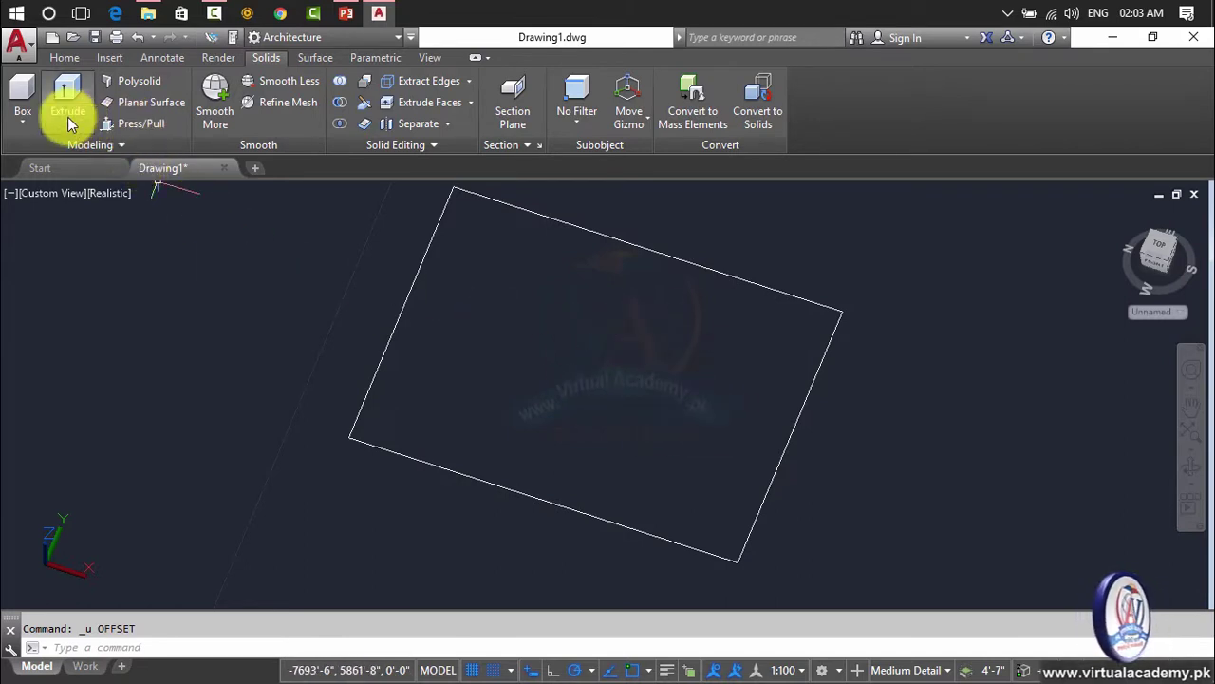
Press/Pull the rectangular area upward into a tall block and end the command.
{"action": "left_click", "coordinate": [130, 133]}
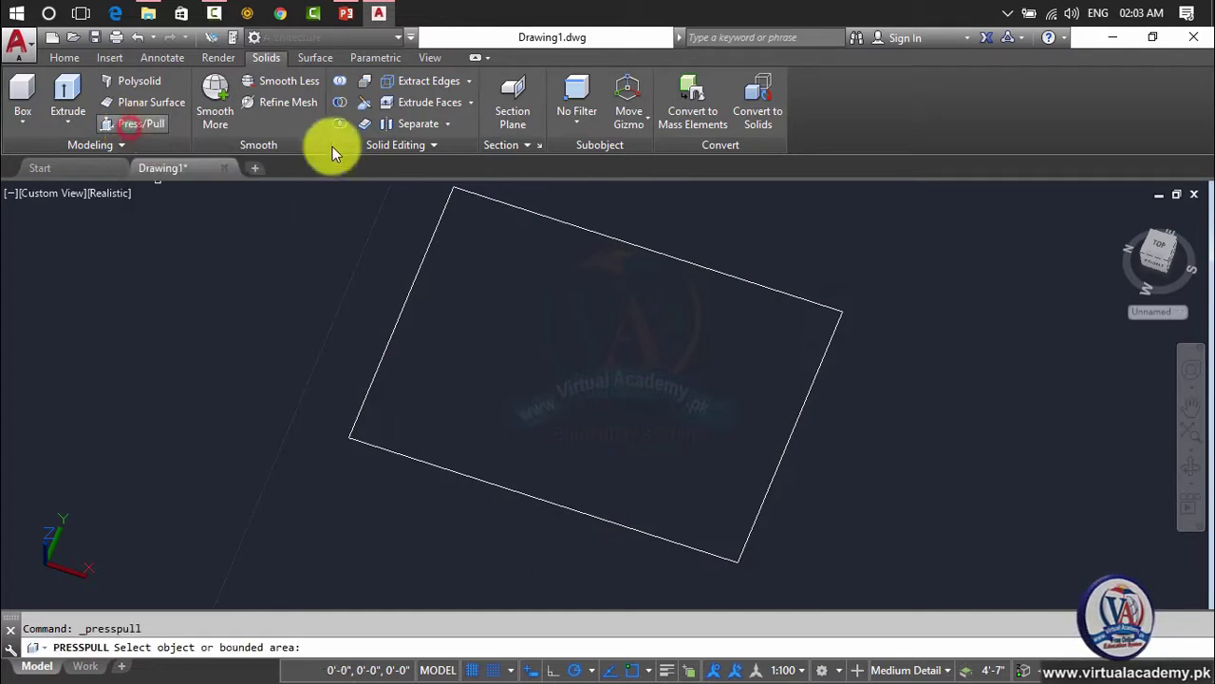
{"action": "left_click", "coordinate": [603, 318]}
{"action": "scroll", "coordinate": [603, 321], "scroll_direction": "down", "scroll_amount": 5}
{"action": "mouse_move", "coordinate": [603, 321]}
{"action": "middle_mouse_down", "text": "shift"}
{"action": "mouse_move", "coordinate": [569, 366]}
{"action": "mouse_move", "coordinate": [602, 307]}
{"action": "middle_mouse_up", "text": "shift"}
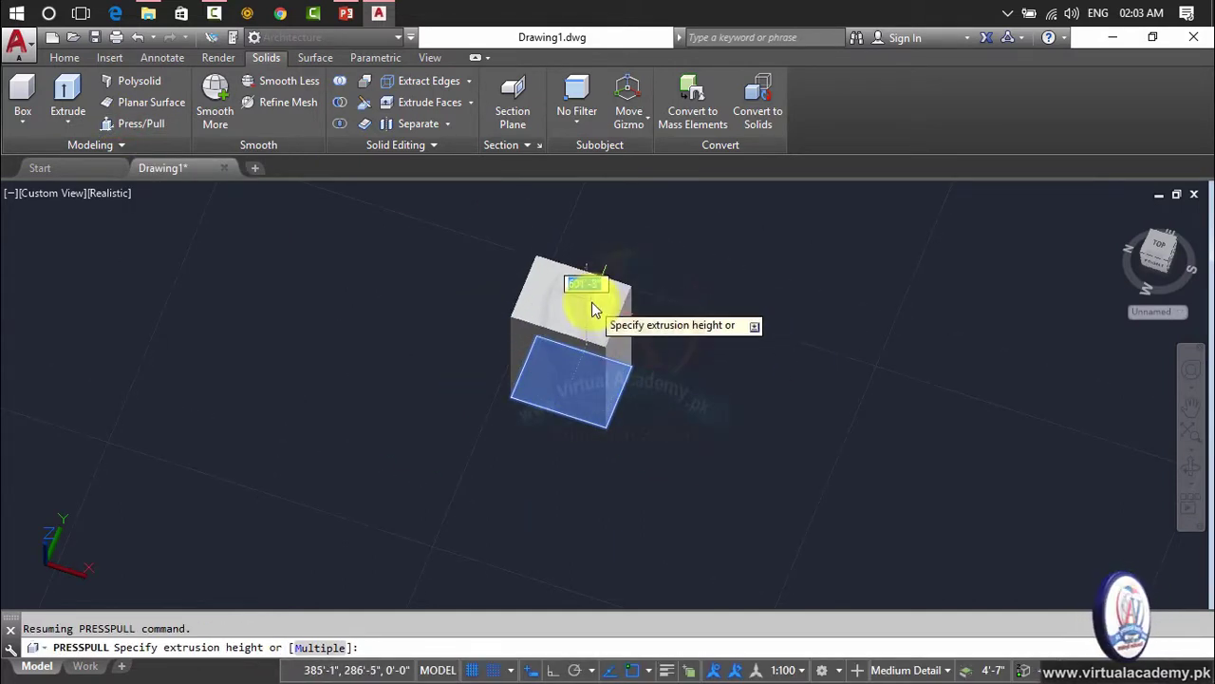
{"action": "left_click", "coordinate": [592, 302]}
{"action": "scroll", "coordinate": [543, 294], "scroll_direction": "up", "scroll_amount": 5}
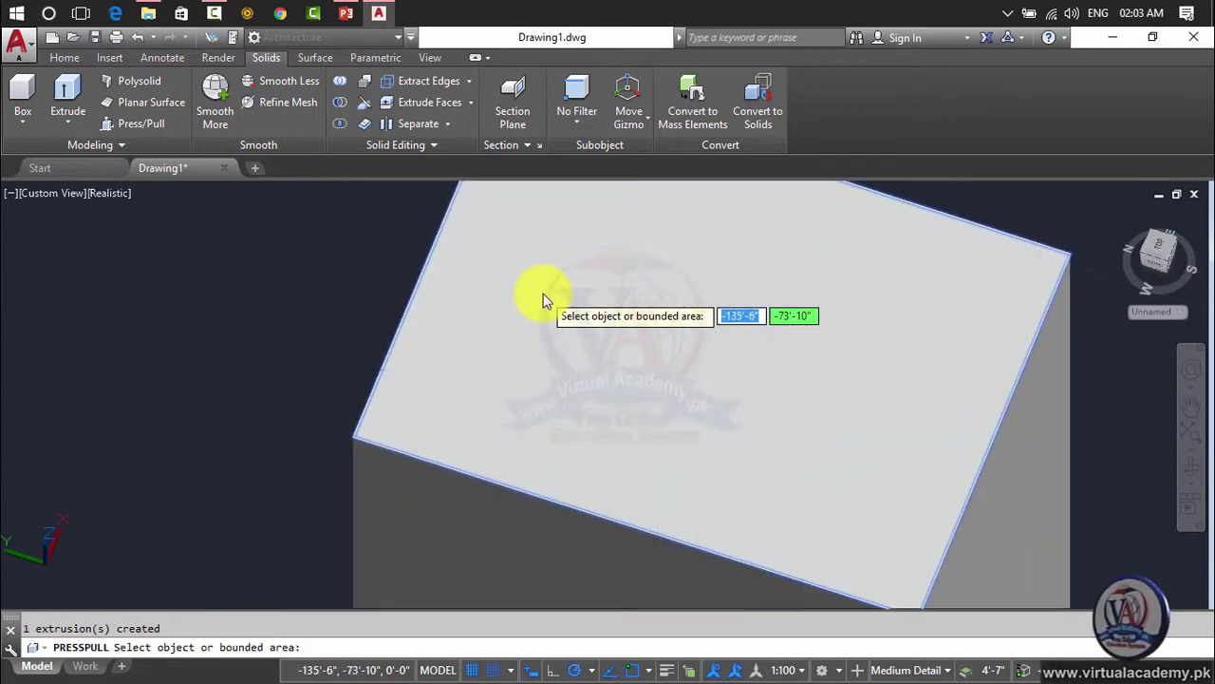
{"action": "type", "text": "'"}
{"action": "scroll", "coordinate": [635, 298], "scroll_direction": "down", "scroll_amount": 5}
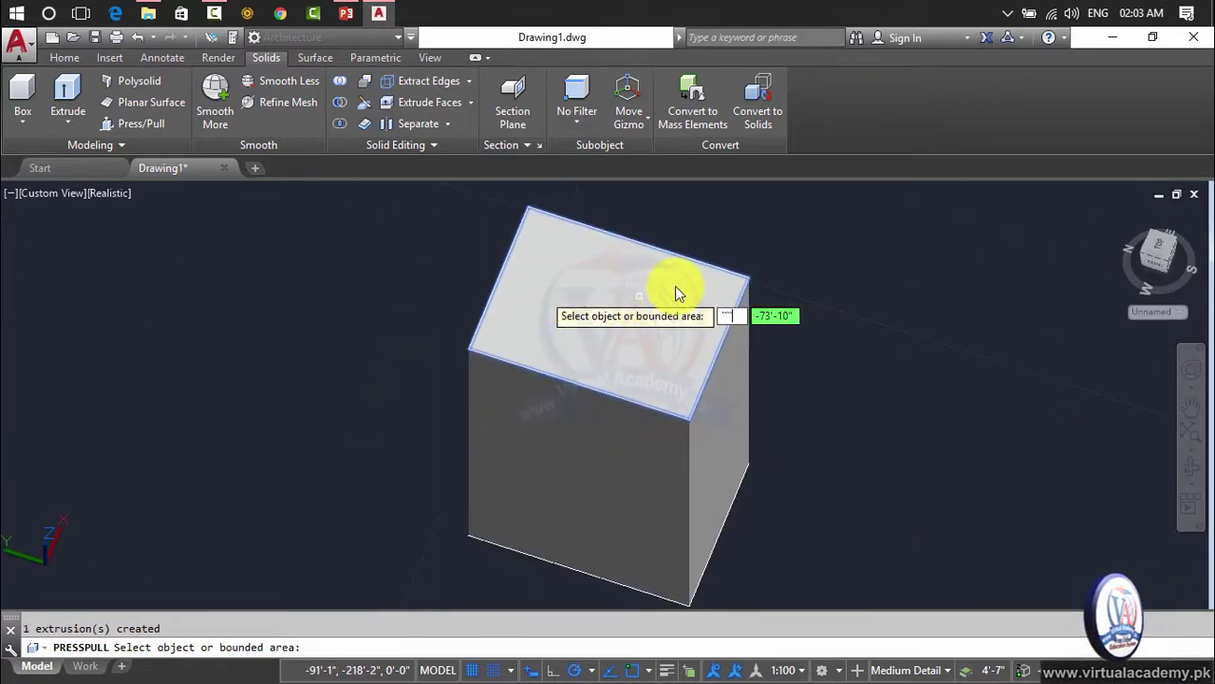
{"action": "key", "text": "Escape"}
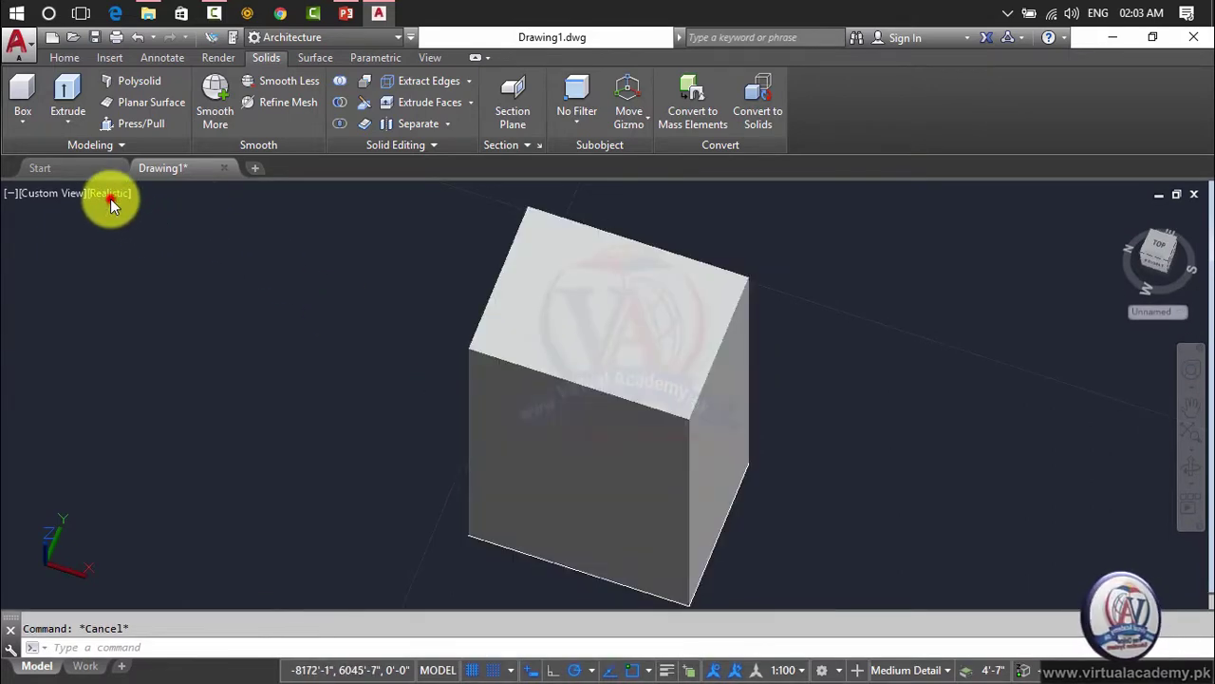
Change the viewport's visual style from Realistic to 2D Wireframe.
{"action": "left_click", "coordinate": [111, 195]}
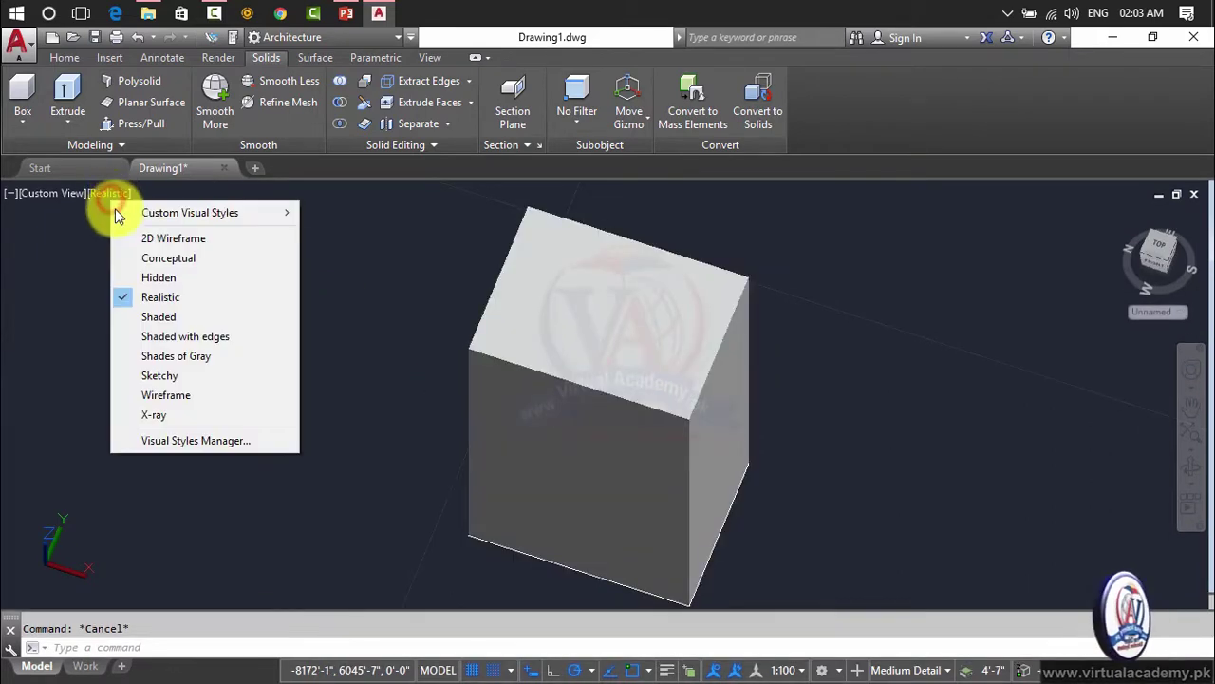
{"action": "left_click", "coordinate": [171, 238]}
{"action": "scroll", "coordinate": [547, 542], "scroll_direction": "up", "scroll_amount": 4}
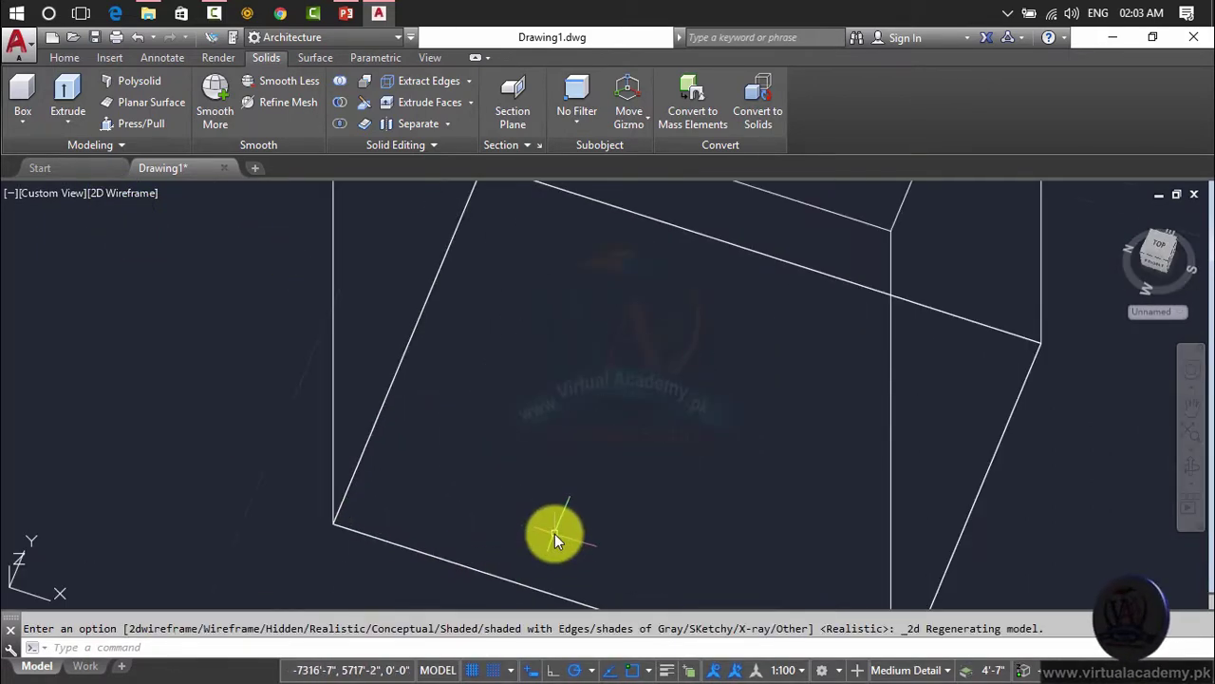
{"action": "type", "text": "c"}
{"action": "key", "text": "Return"}
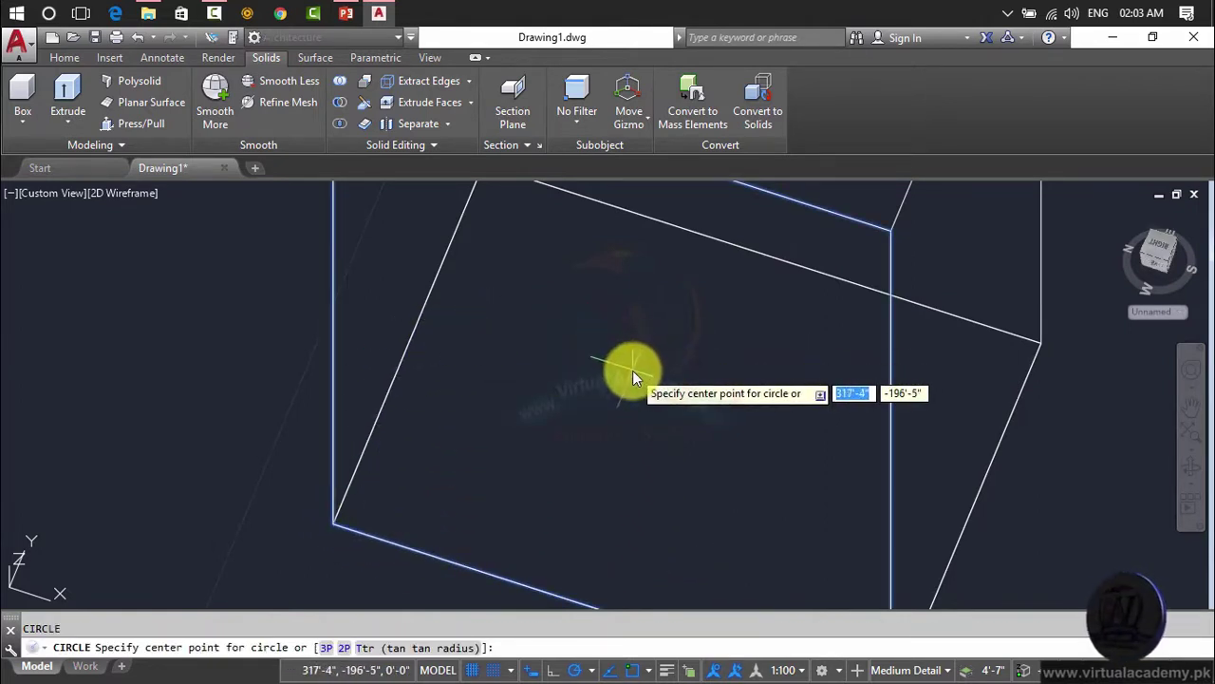
{"action": "middle_click_drag", "start_coordinate": [633, 370], "coordinate": [626, 275]}
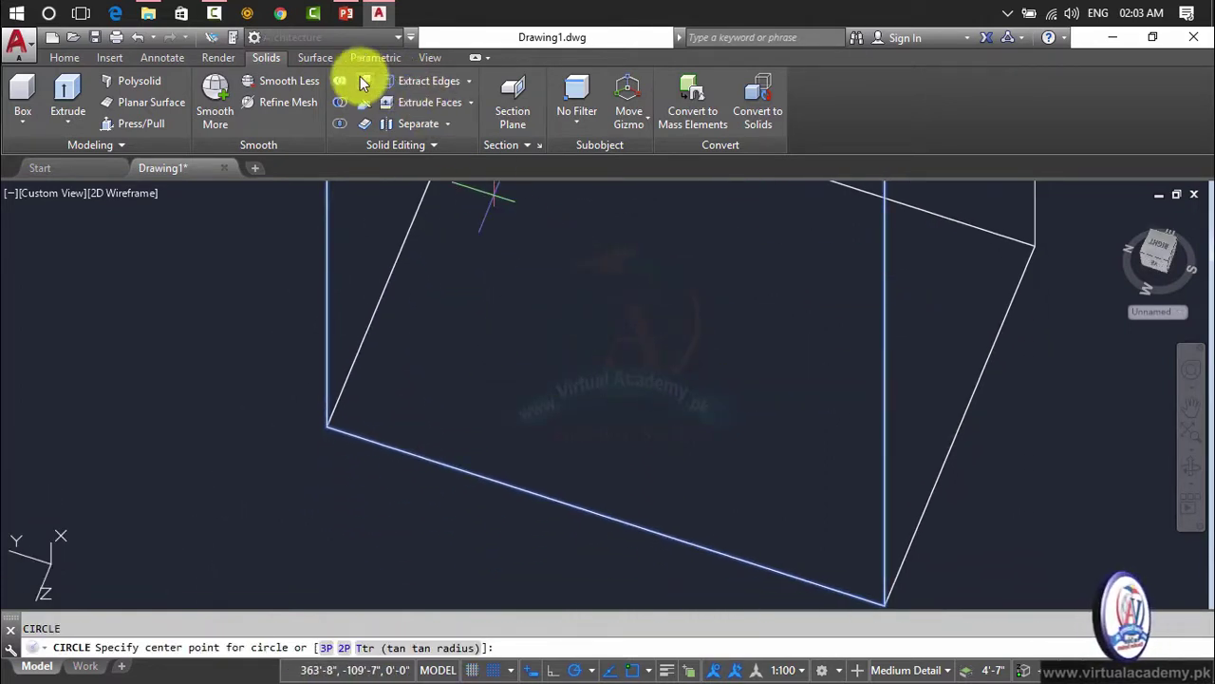
{"action": "key", "text": "Escape"}
Set the coordinate system to World and try to draw a circle on the block's front face.
{"action": "left_click", "coordinate": [420, 58]}
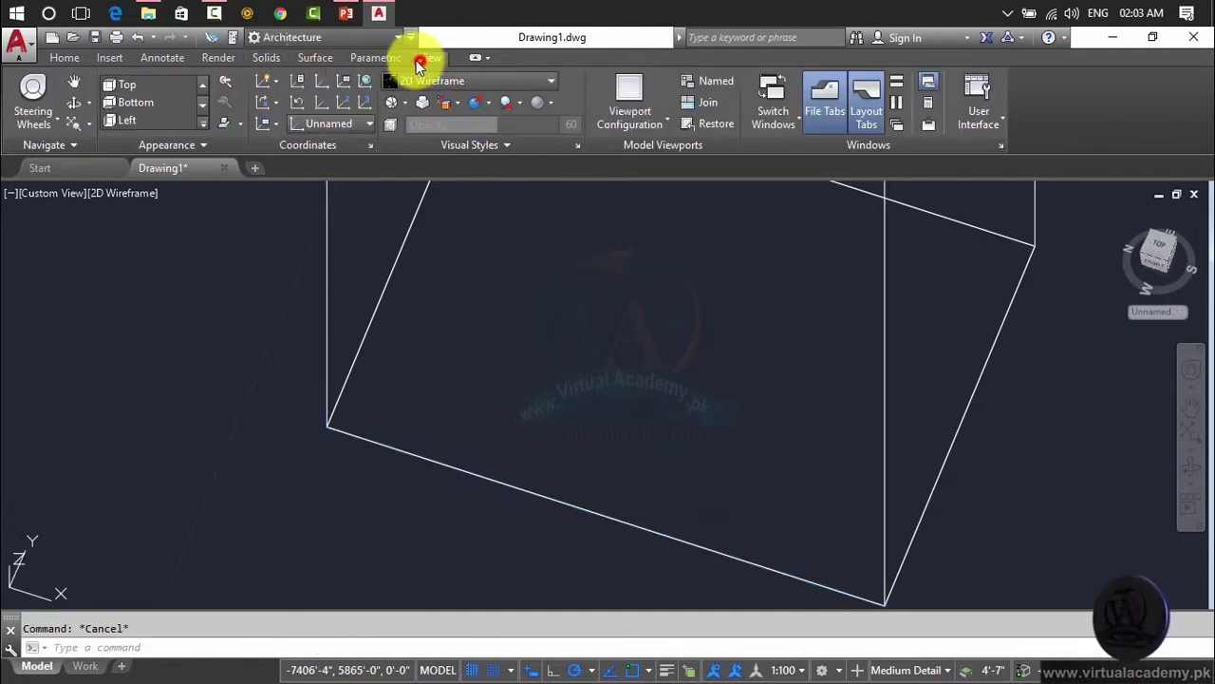
{"action": "left_click", "coordinate": [330, 126]}
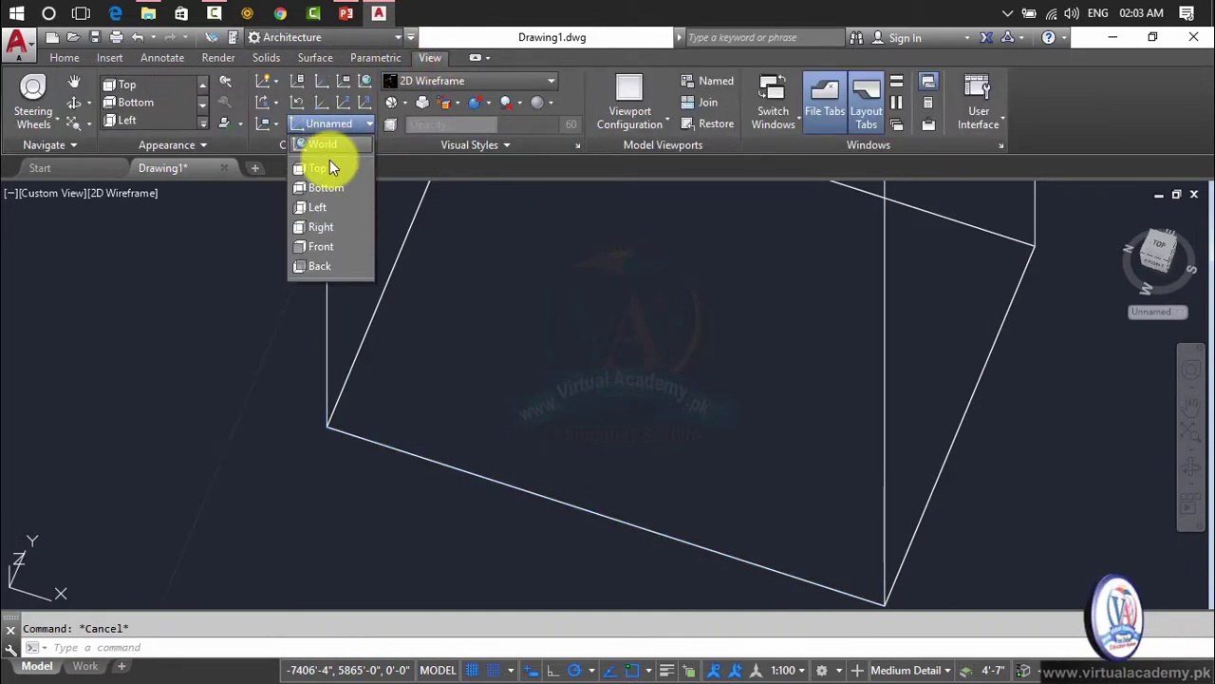
{"action": "left_click", "coordinate": [330, 144]}
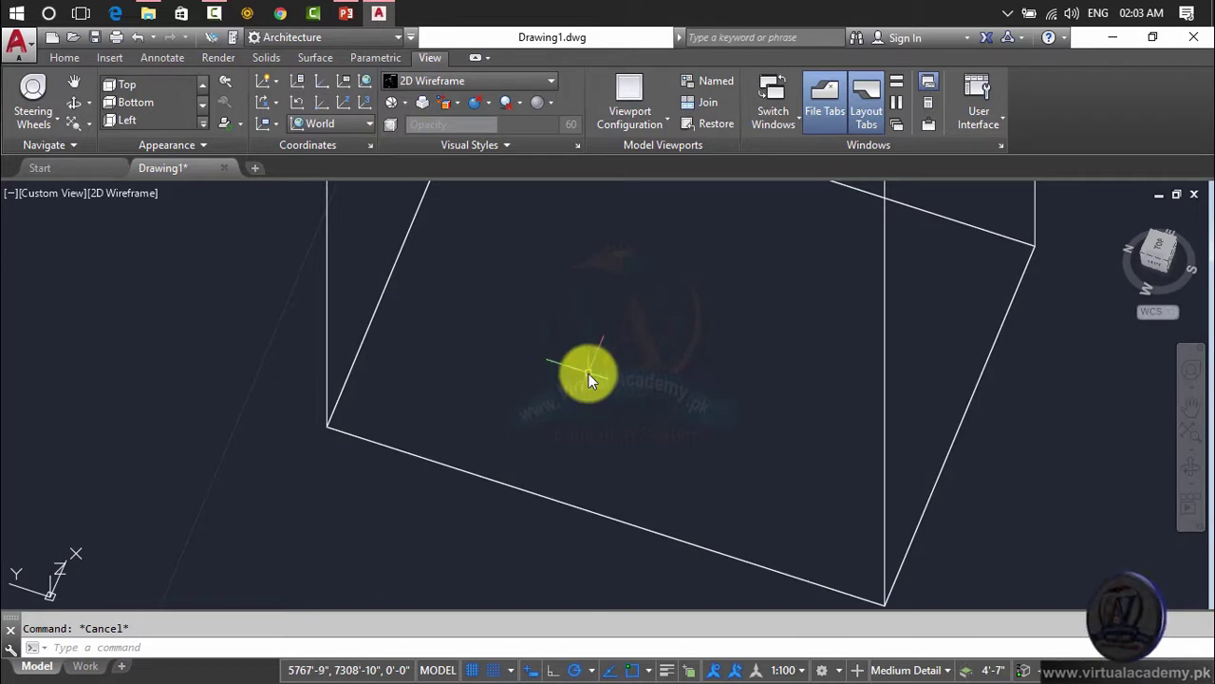
{"action": "type", "text": "c"}
{"action": "key", "text": "Return"}
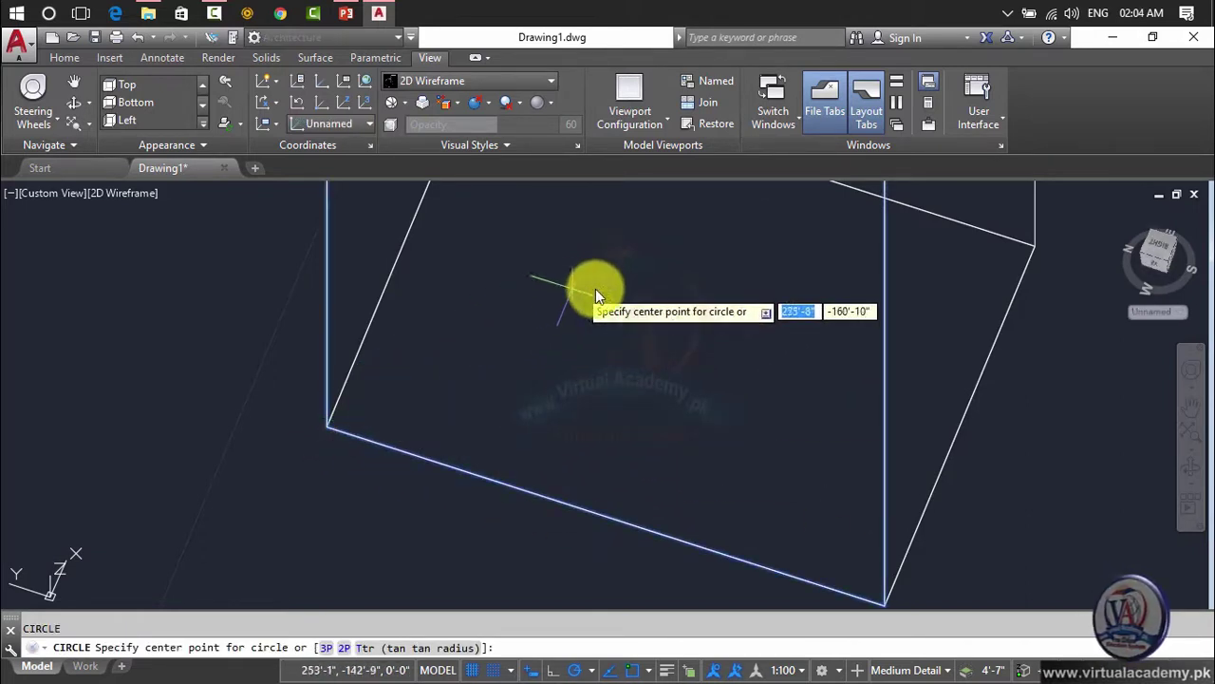
{"action": "left_click", "coordinate": [617, 277]}
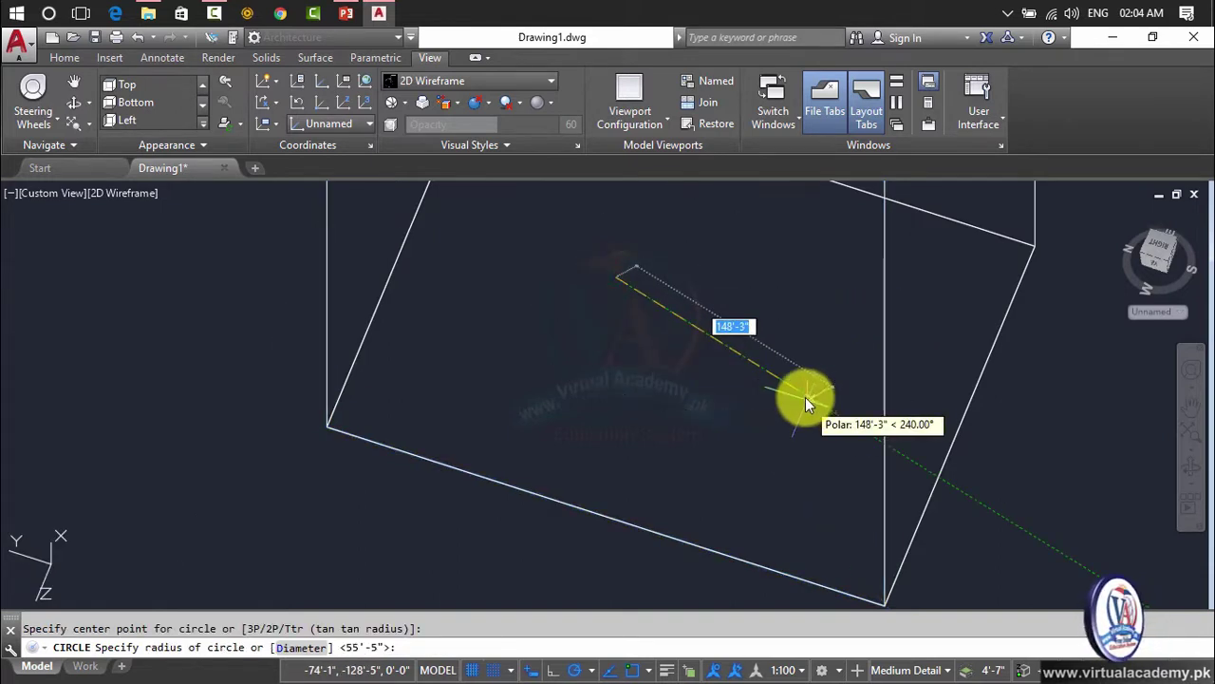
{"action": "key", "text": "Escape"}
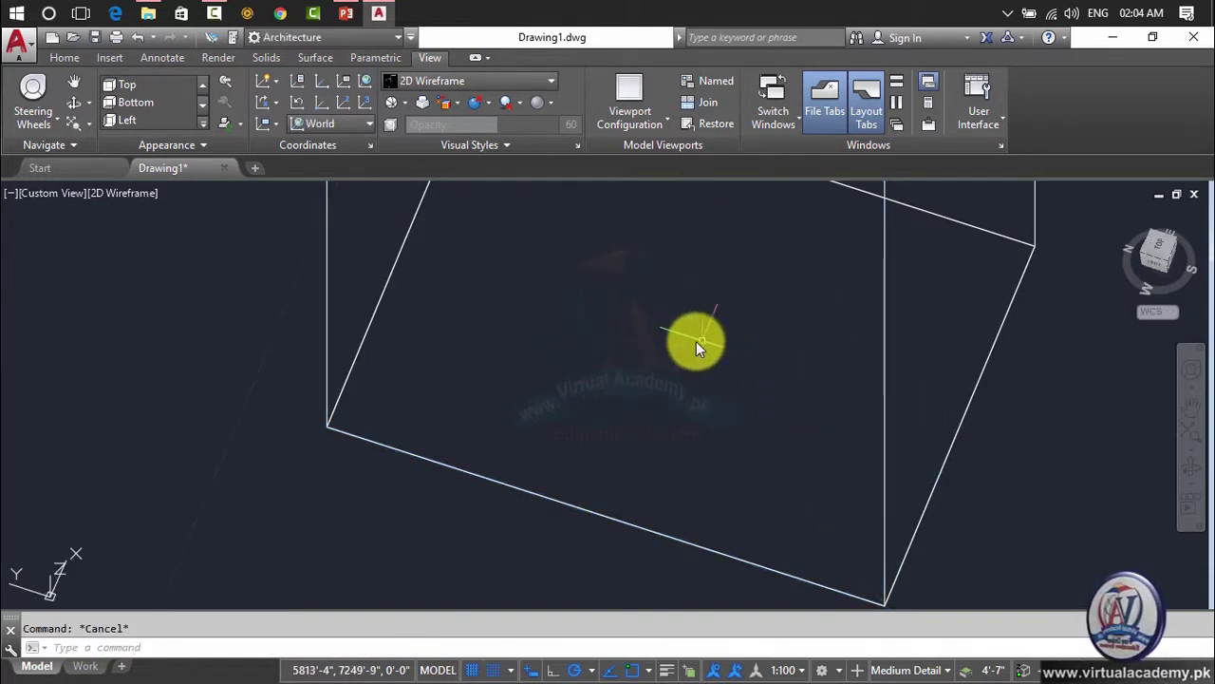
Switch to the Top view and draw a circle inside the upper-left part of the block's rectangular top face.
{"action": "scroll", "coordinate": [694, 340], "scroll_direction": "down", "scroll_amount": 5}
{"action": "scroll", "coordinate": [685, 336], "scroll_direction": "up", "scroll_amount": 3}
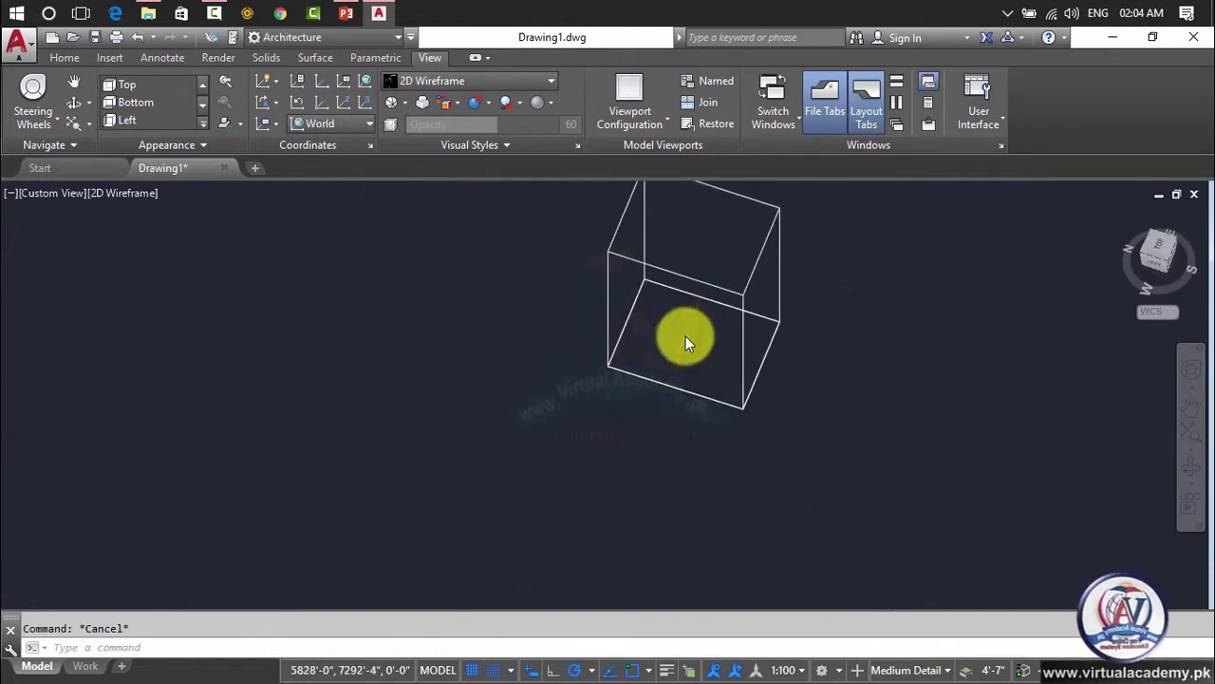
{"action": "left_click", "coordinate": [50, 197]}
{"action": "left_click", "coordinate": [71, 234]}
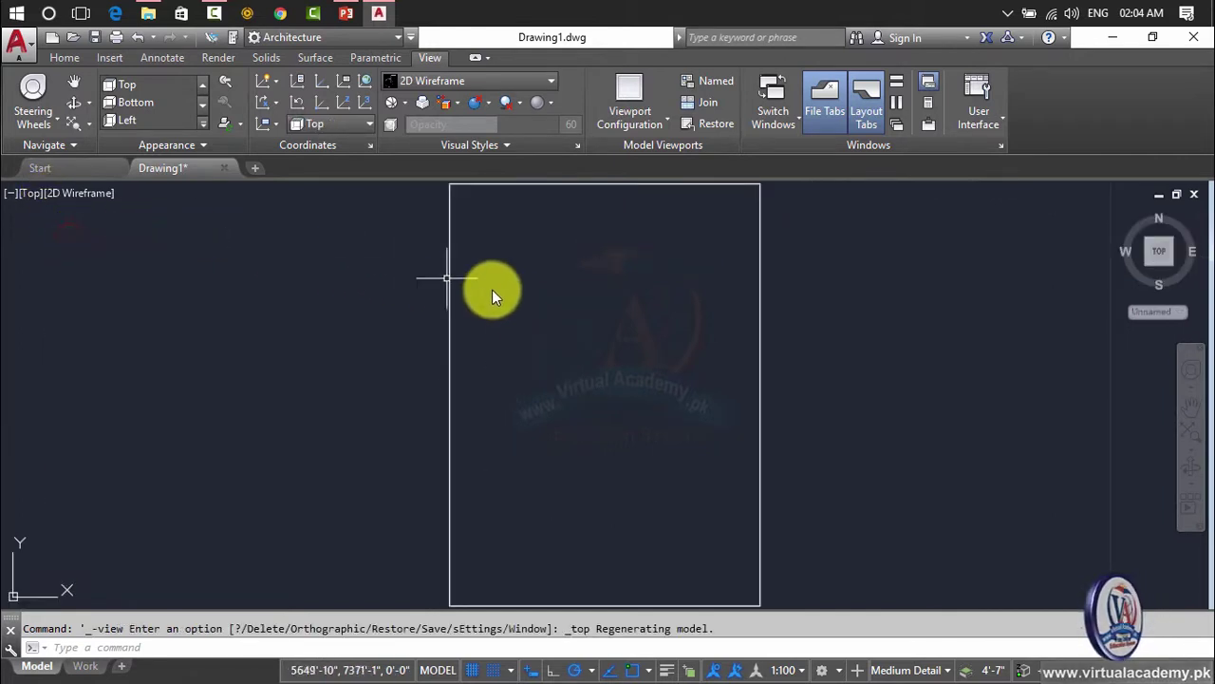
{"action": "type", "text": "c"}
{"action": "key", "text": "Return"}
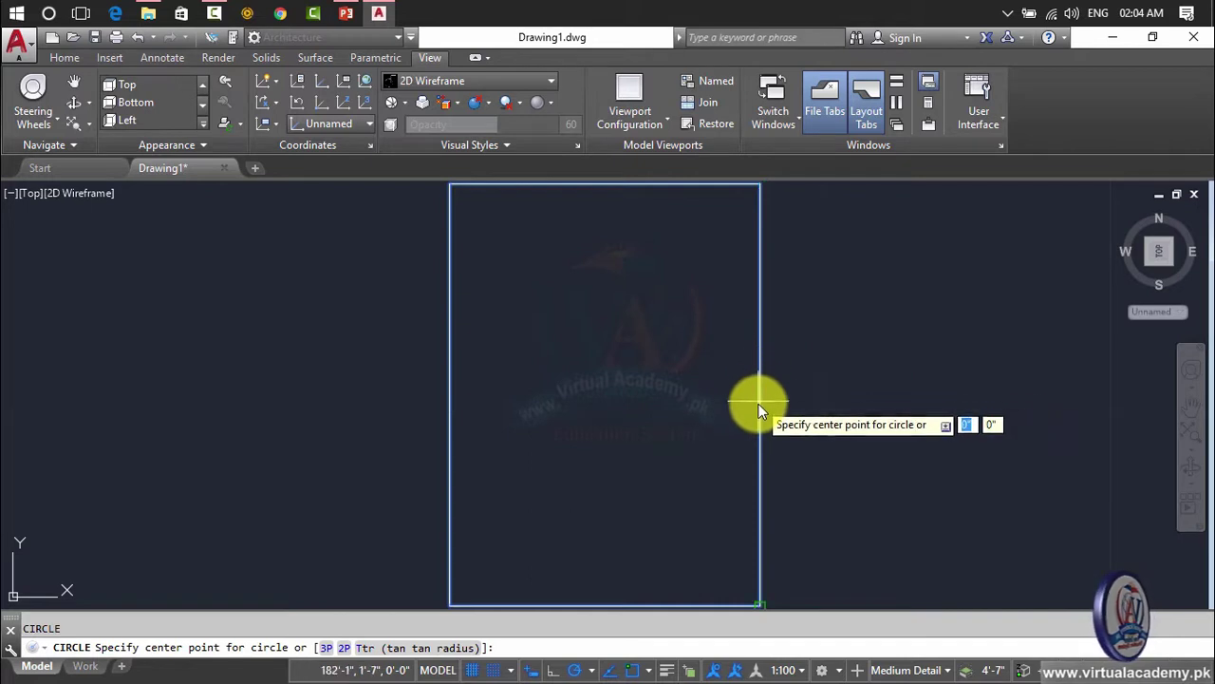
{"action": "left_click", "coordinate": [528, 322]}
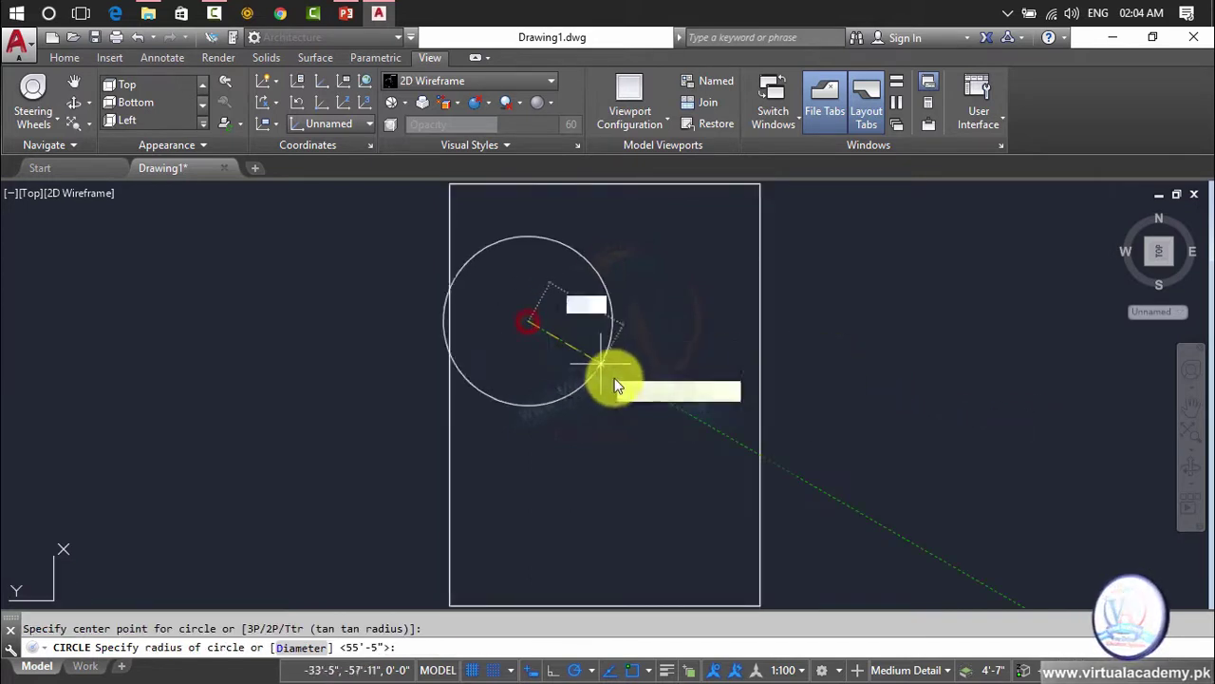
{"action": "left_click", "coordinate": [590, 351]}
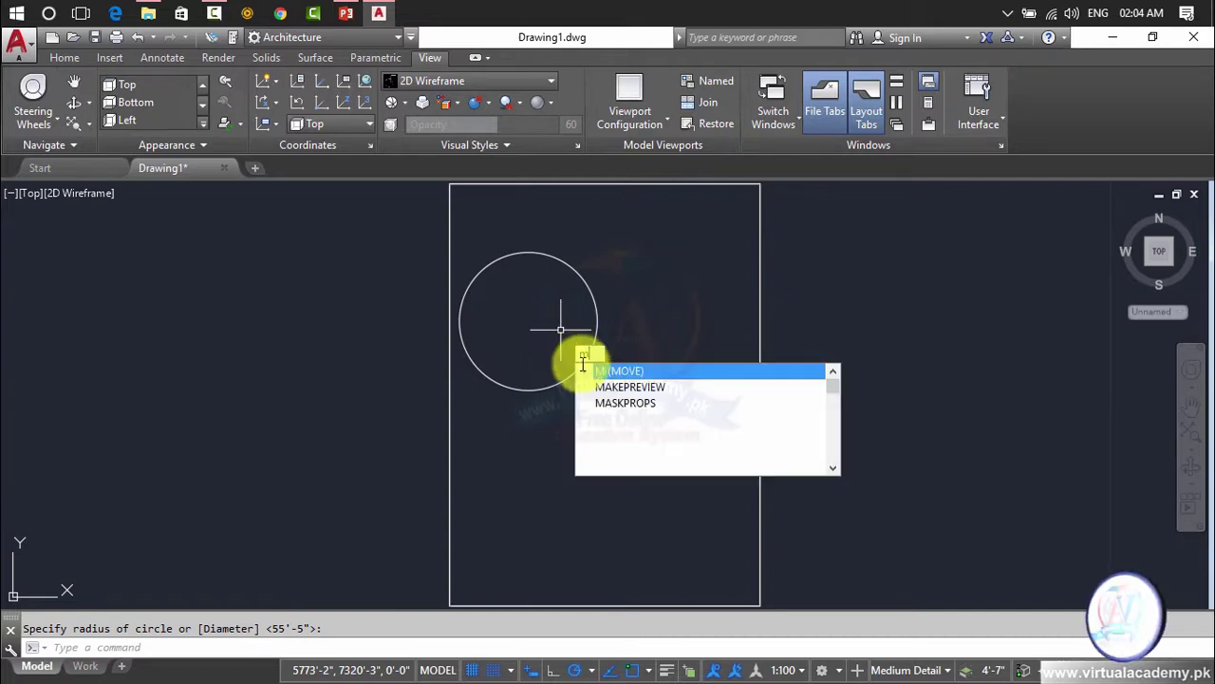
Move the circle to the centre of the block's top face and switch to the SW Isometric view.
{"action": "key", "text": "Return"}
{"action": "left_click", "coordinate": [577, 361]}
{"action": "key", "text": "Return"}
{"action": "left_click", "coordinate": [550, 332]}
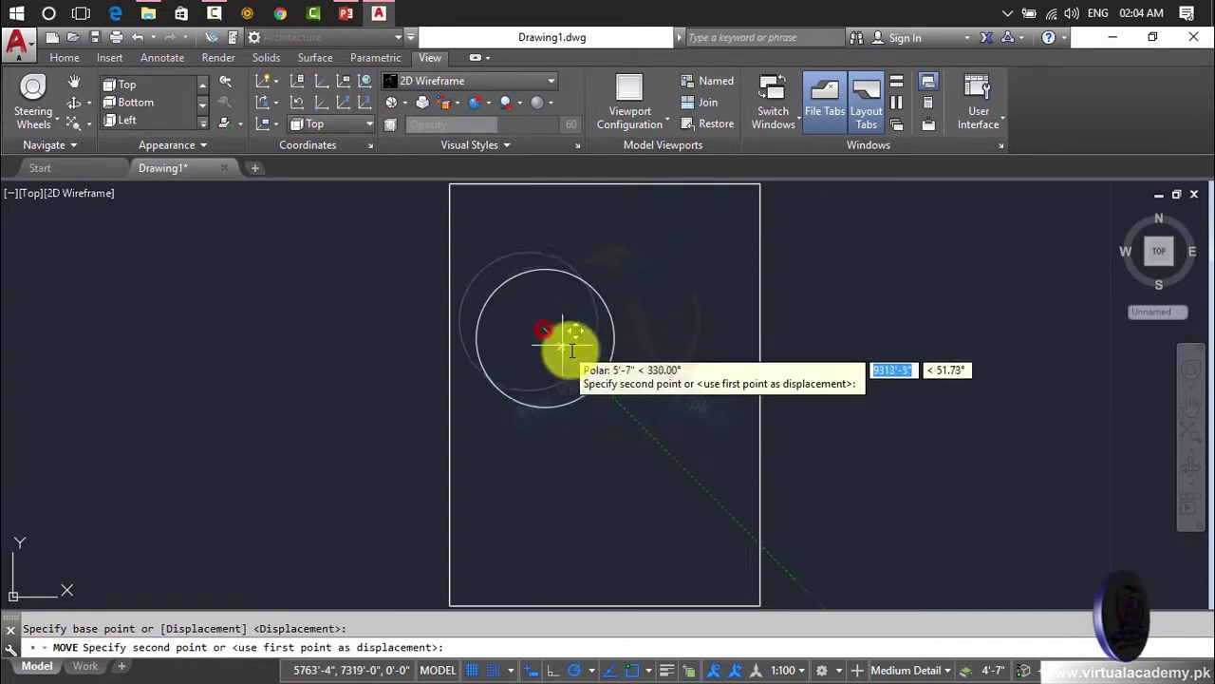
{"action": "key", "text": "Escape"}
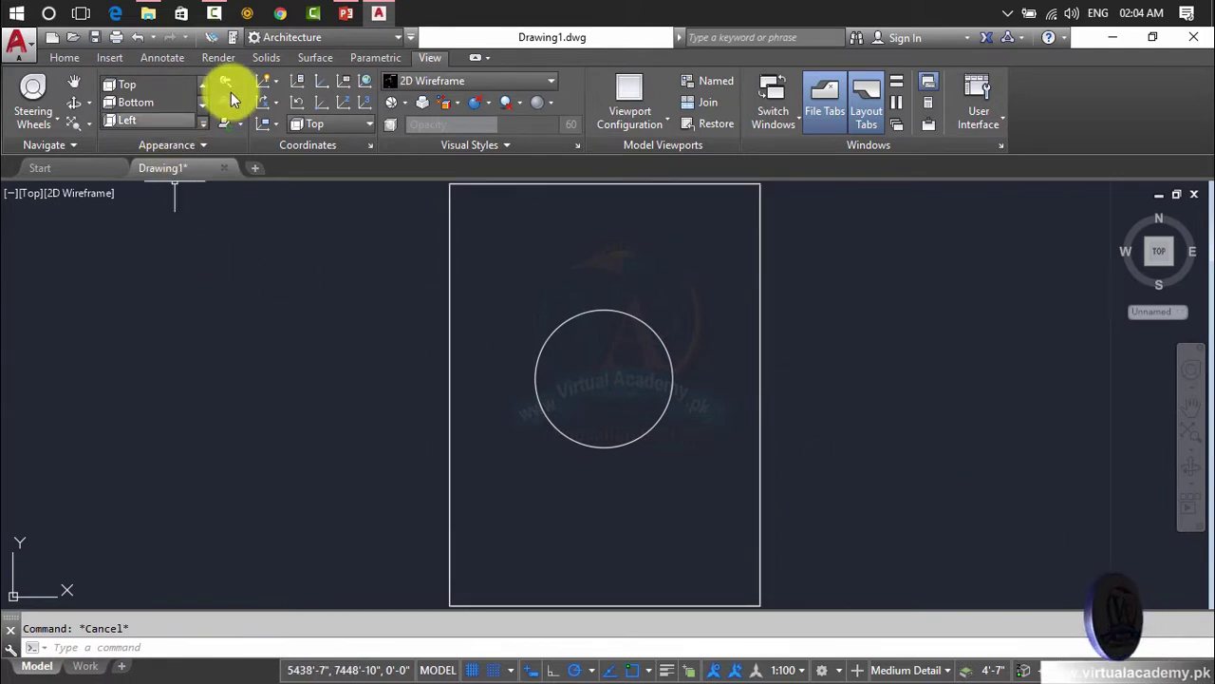
{"action": "left_click", "coordinate": [25, 195]}
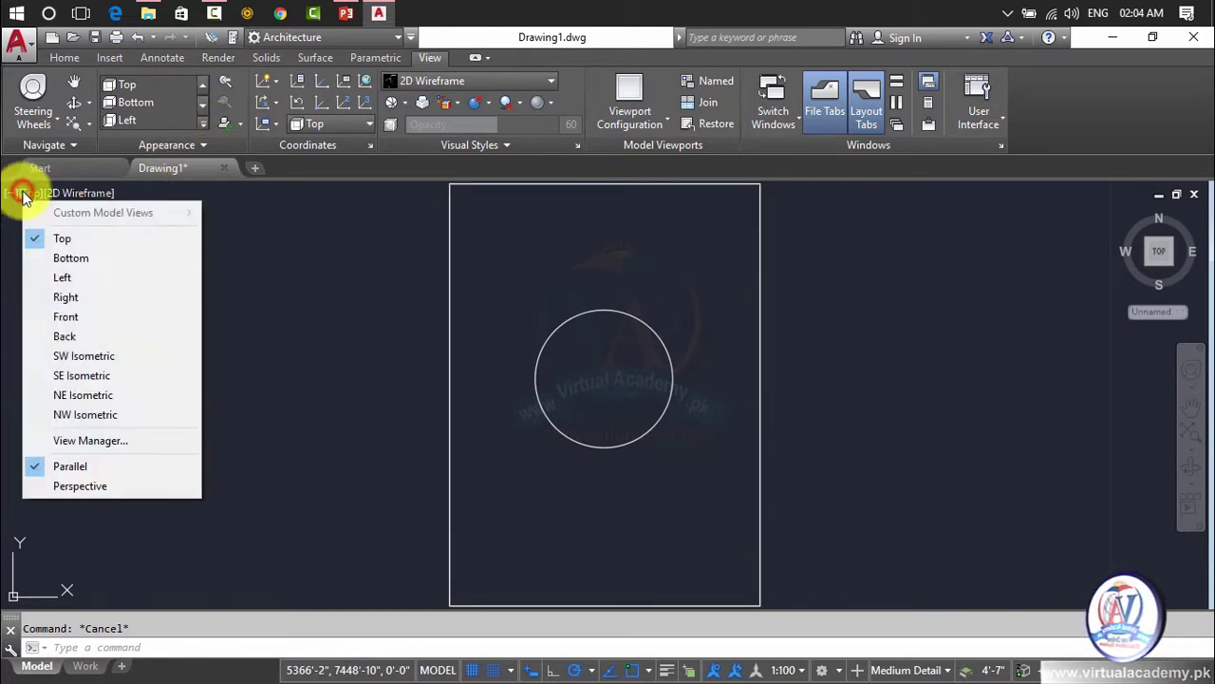
{"action": "left_click", "coordinate": [104, 356]}
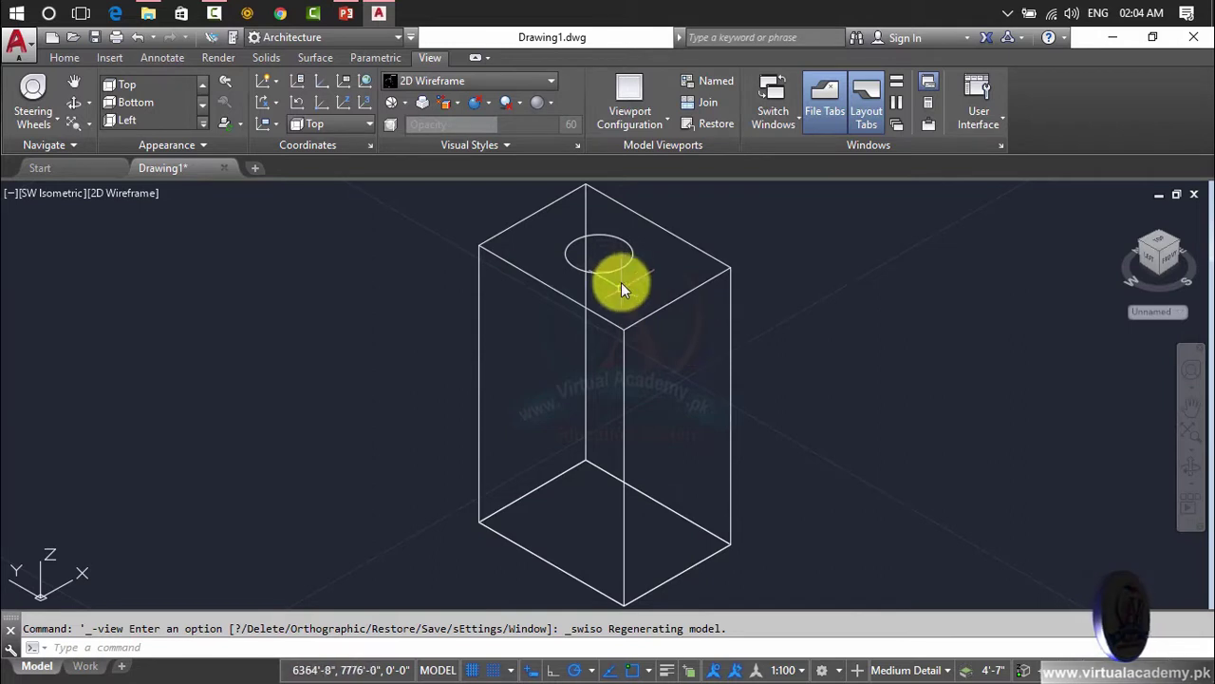
Change the viewport's visual style from 2D Wireframe to Realistic.
{"action": "left_click", "coordinate": [148, 193]}
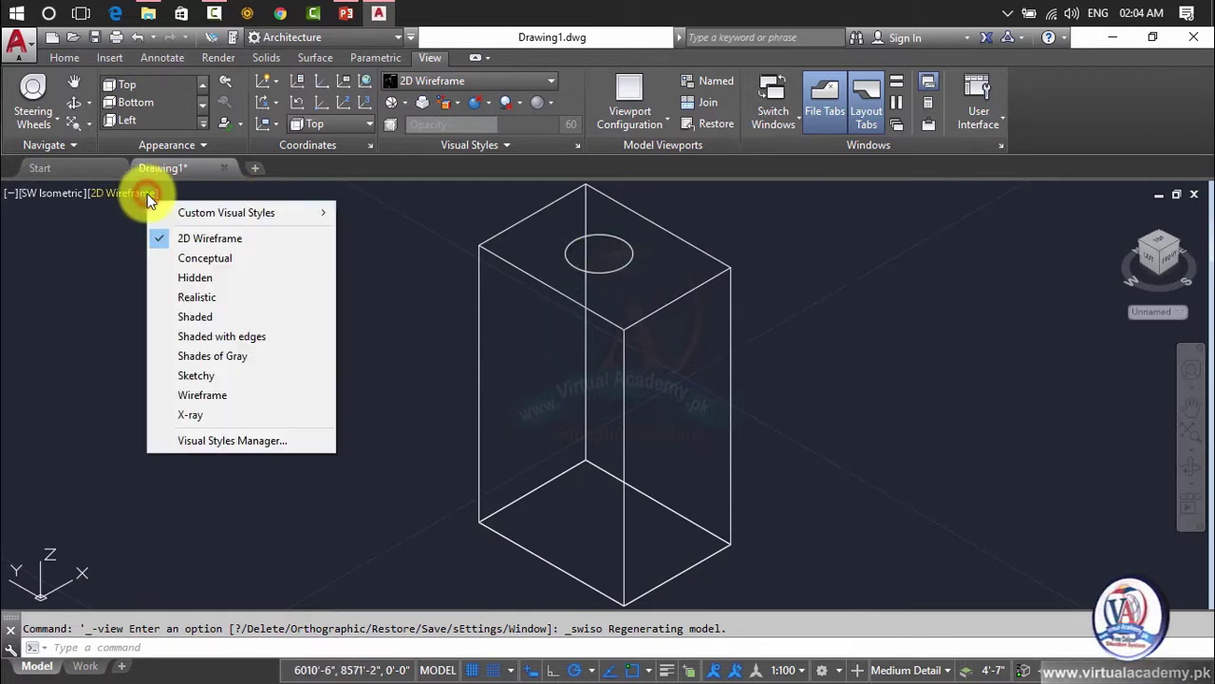
{"action": "left_click", "coordinate": [212, 300]}
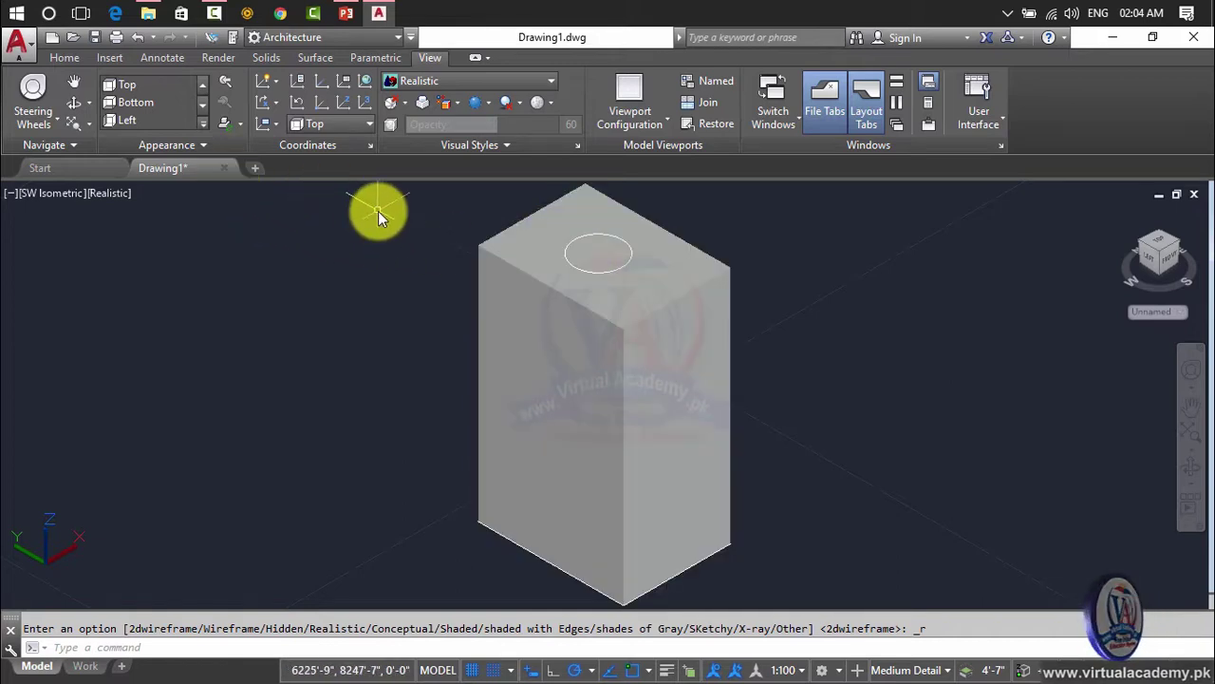
Press/Pull the circle on the block's top face upward into a cylinder about 275' tall, and undo the extrusion.
{"action": "left_click", "coordinate": [262, 61]}
{"action": "left_click", "coordinate": [138, 123]}
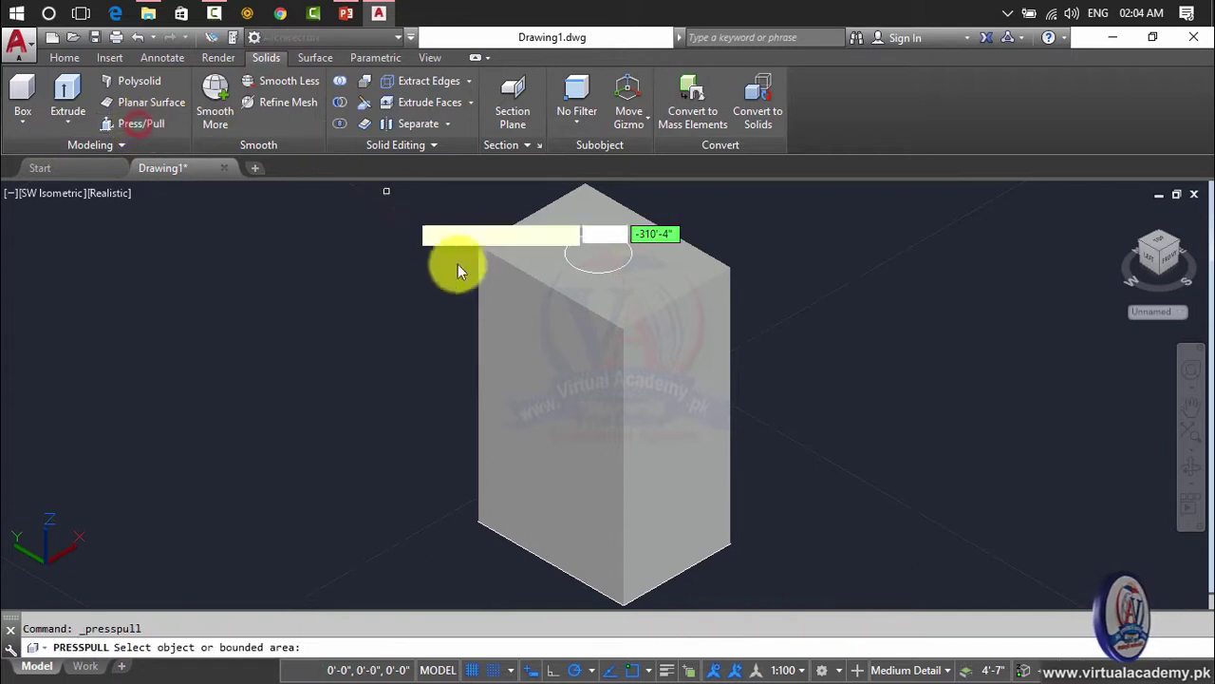
{"action": "left_click", "coordinate": [609, 256]}
{"action": "middle_click_drag", "start_coordinate": [608, 256], "coordinate": [584, 305]}
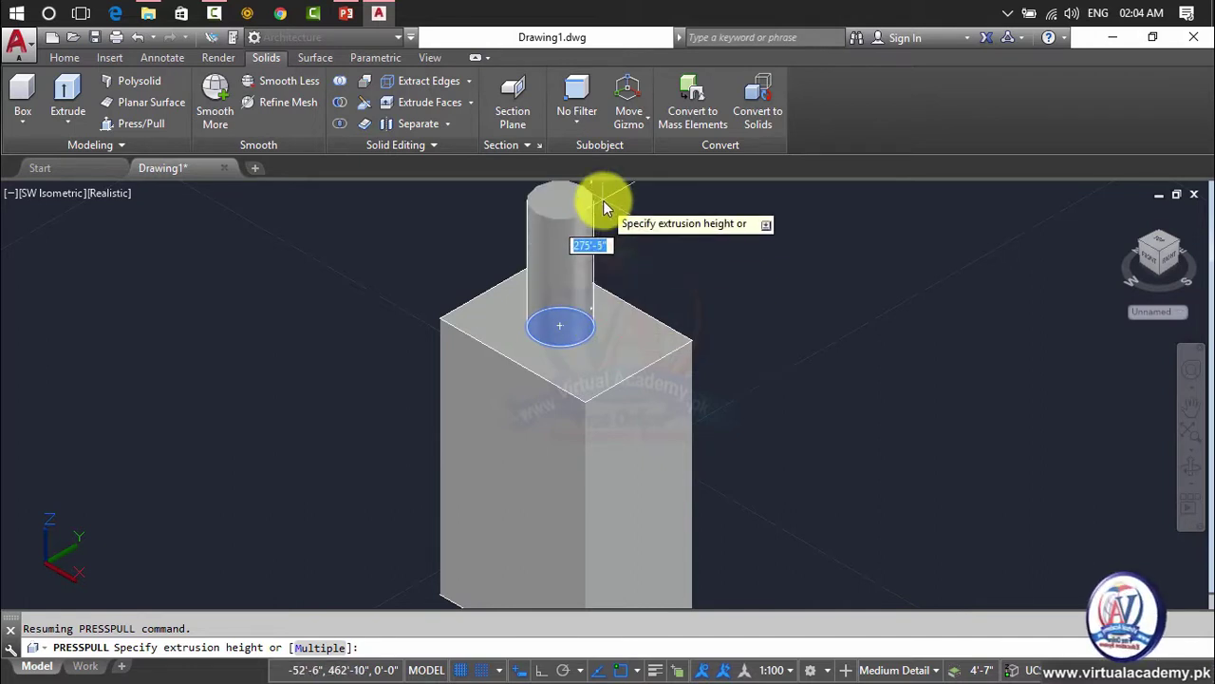
{"action": "left_click", "coordinate": [603, 200]}
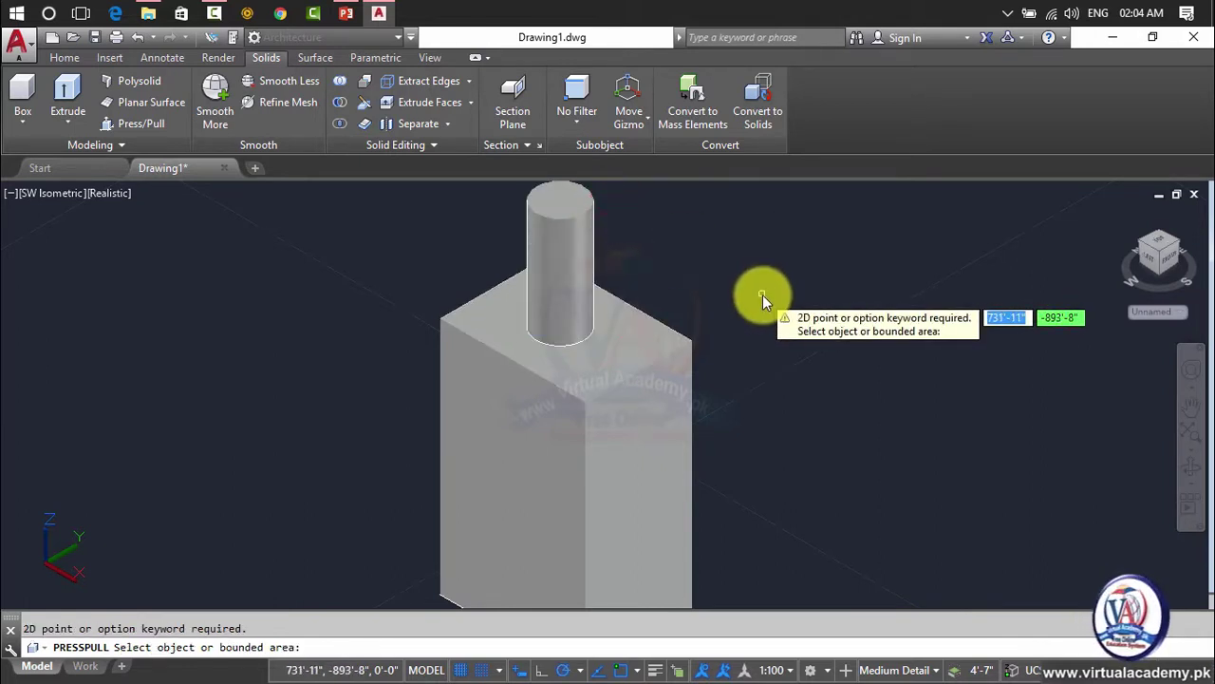
{"action": "key", "text": "Escape"}
{"action": "key", "text": "ctrl+z"}
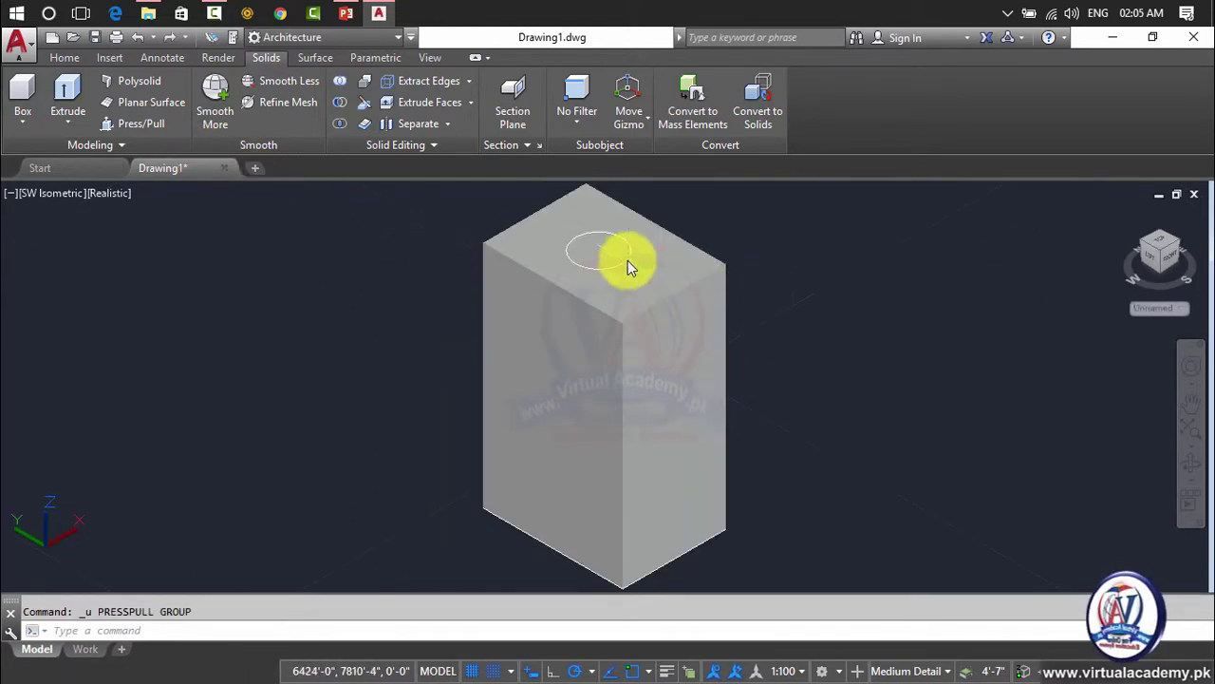
Press/Pull the circle on the top face downward to cut a round hole partway into the block.
{"action": "left_click", "coordinate": [161, 131]}
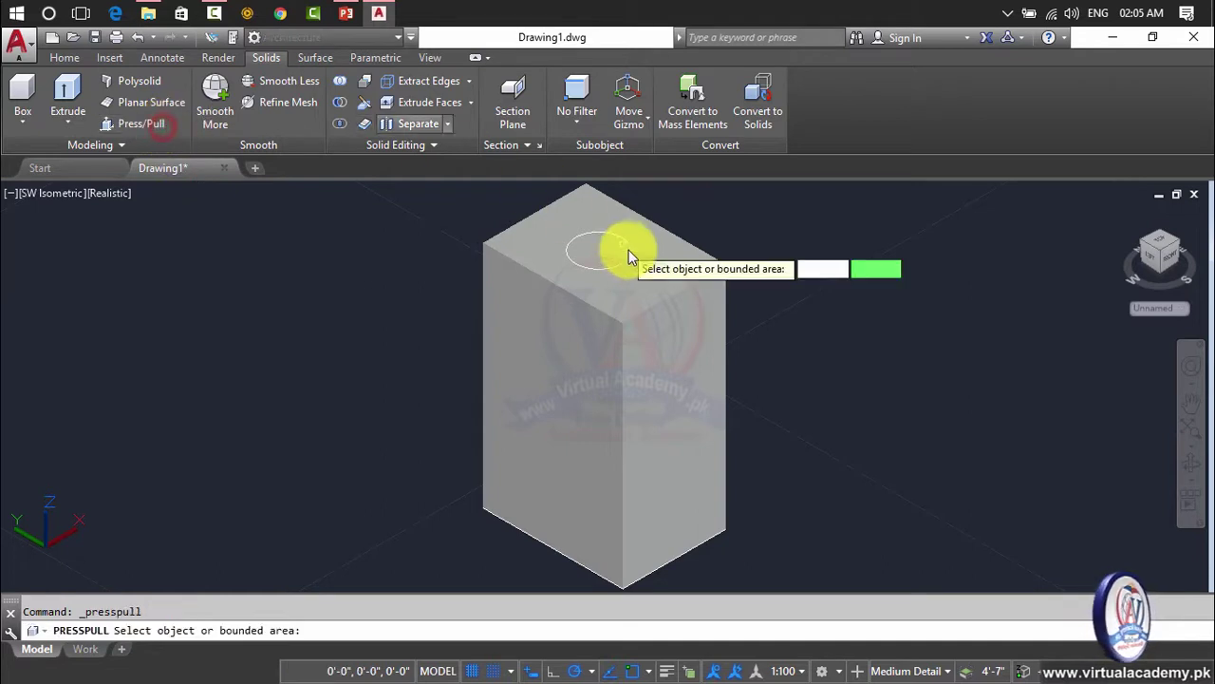
{"action": "left_click", "coordinate": [601, 251]}
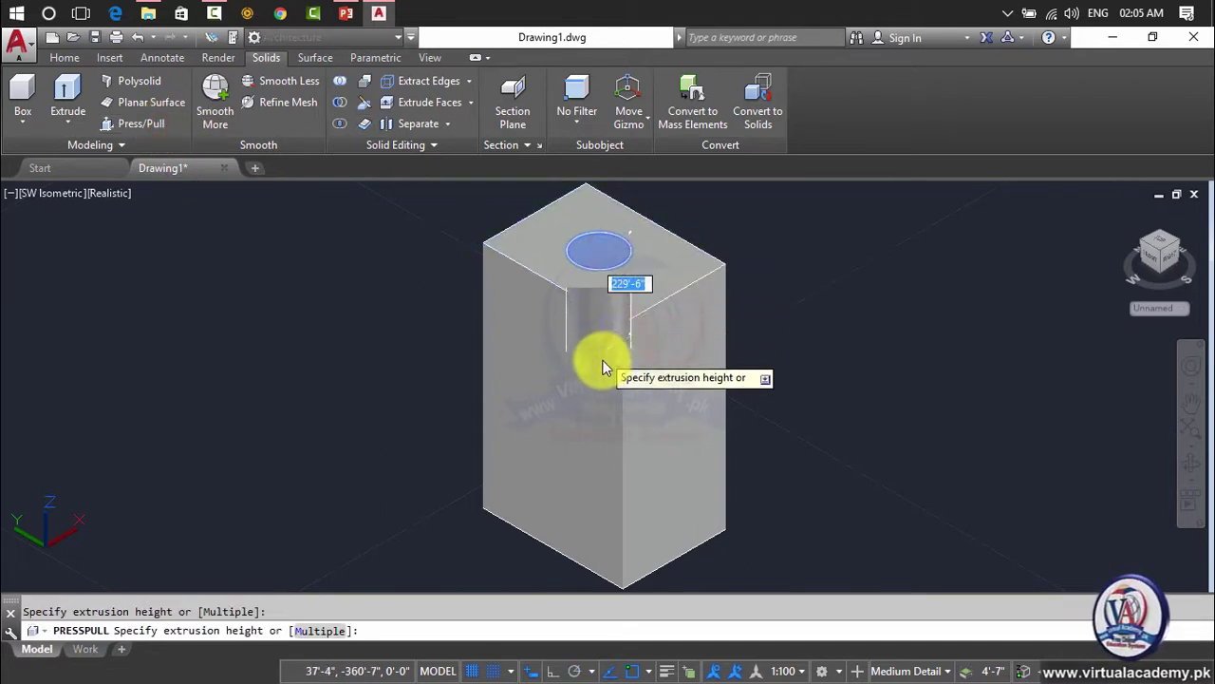
{"action": "left_click", "coordinate": [602, 414]}
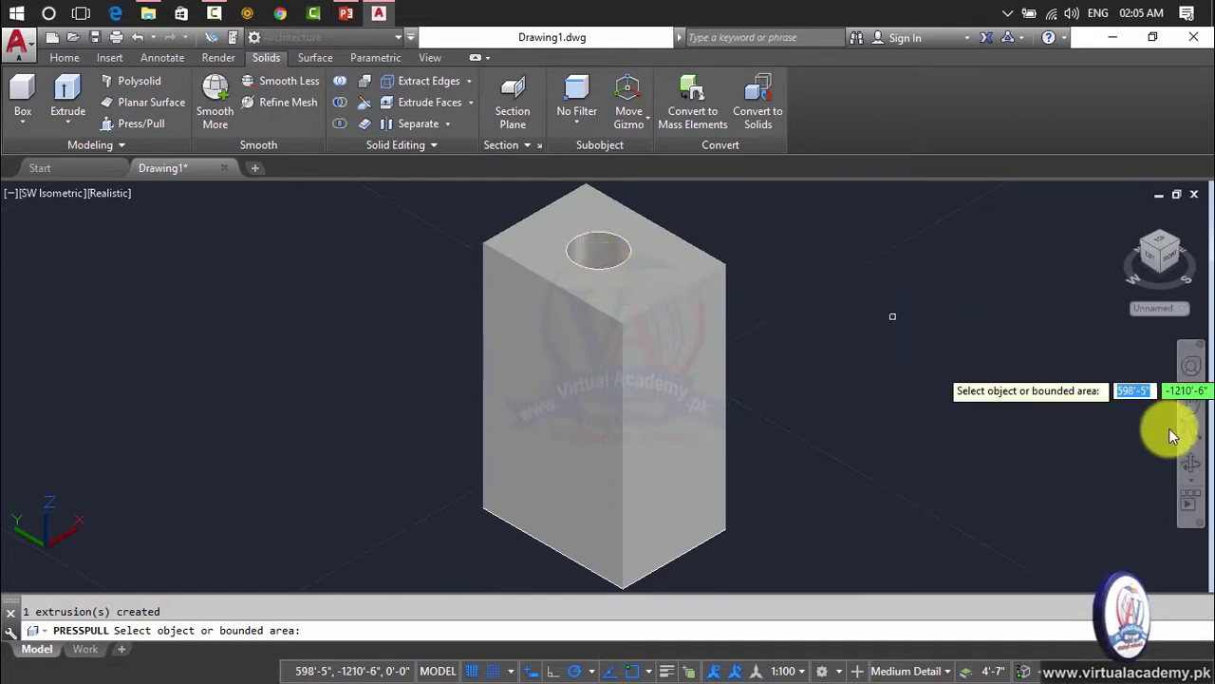
{"action": "left_click", "coordinate": [676, 330]}
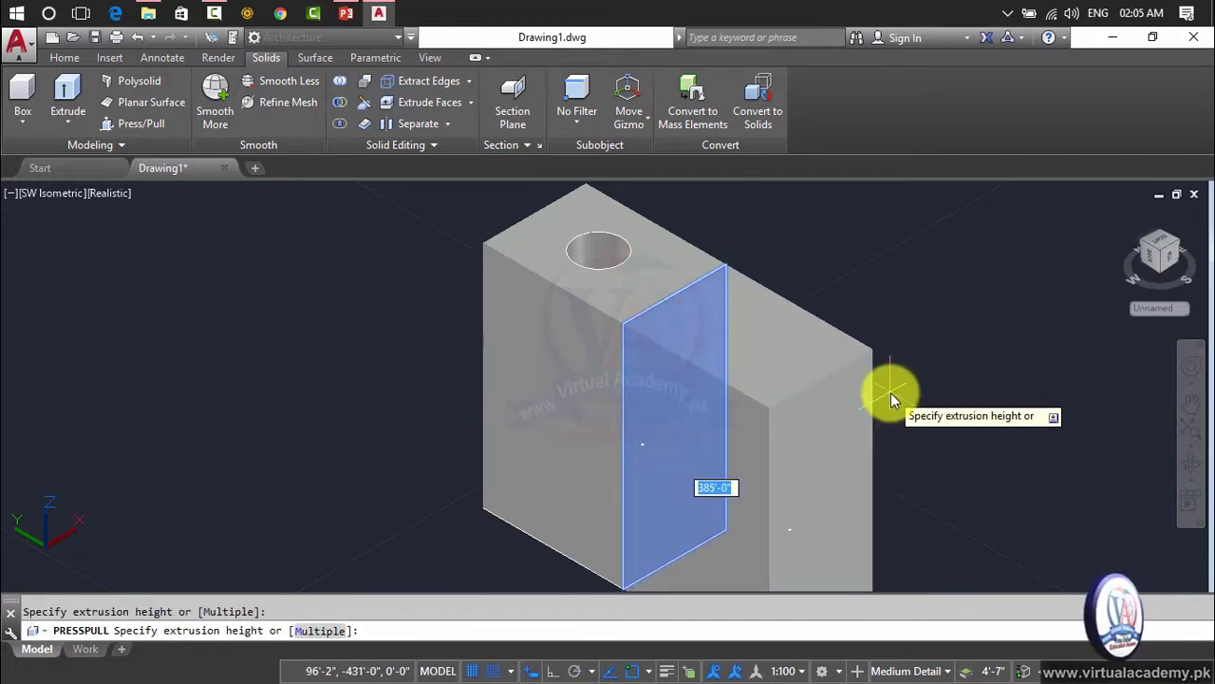
{"action": "key", "text": "Escape"}
{"action": "key", "text": "Escape"}
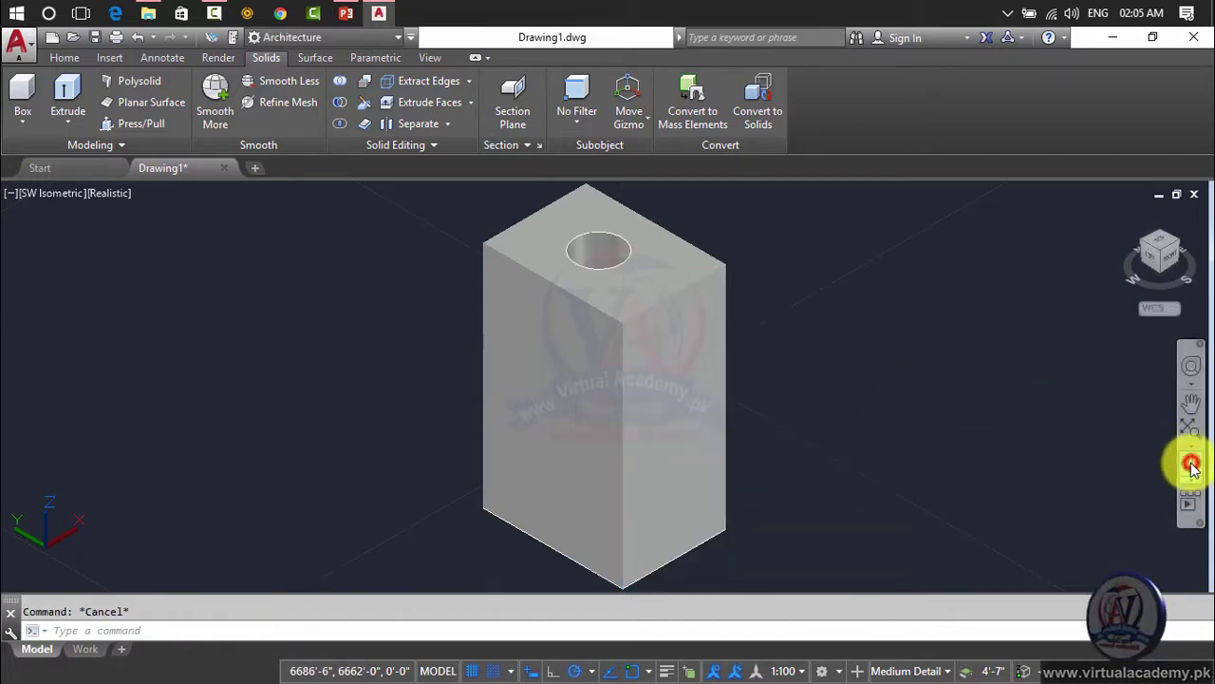
Orbit around the block, examine the hole's depth in the 2D Wireframe visual style, and restore the Realistic style.
{"action": "left_click", "coordinate": [1191, 466]}
{"action": "left_click_drag", "start_coordinate": [716, 370], "coordinate": [732, 464]}
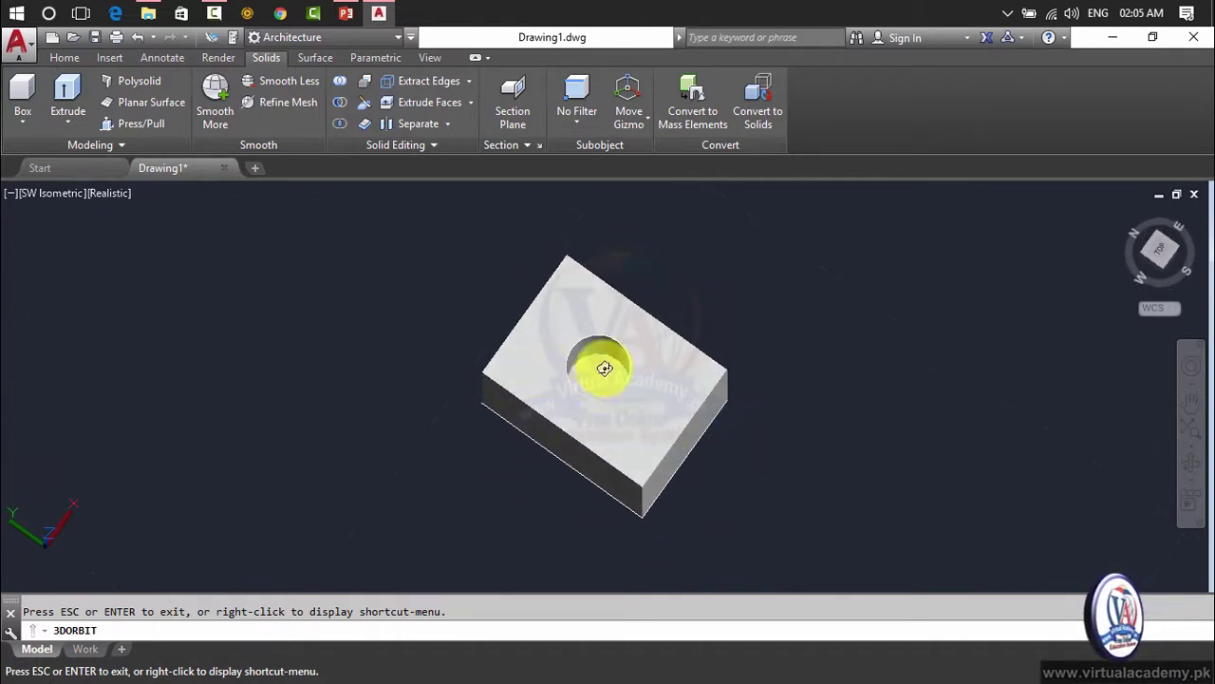
{"action": "left_click_drag", "start_coordinate": [690, 460], "coordinate": [699, 371]}
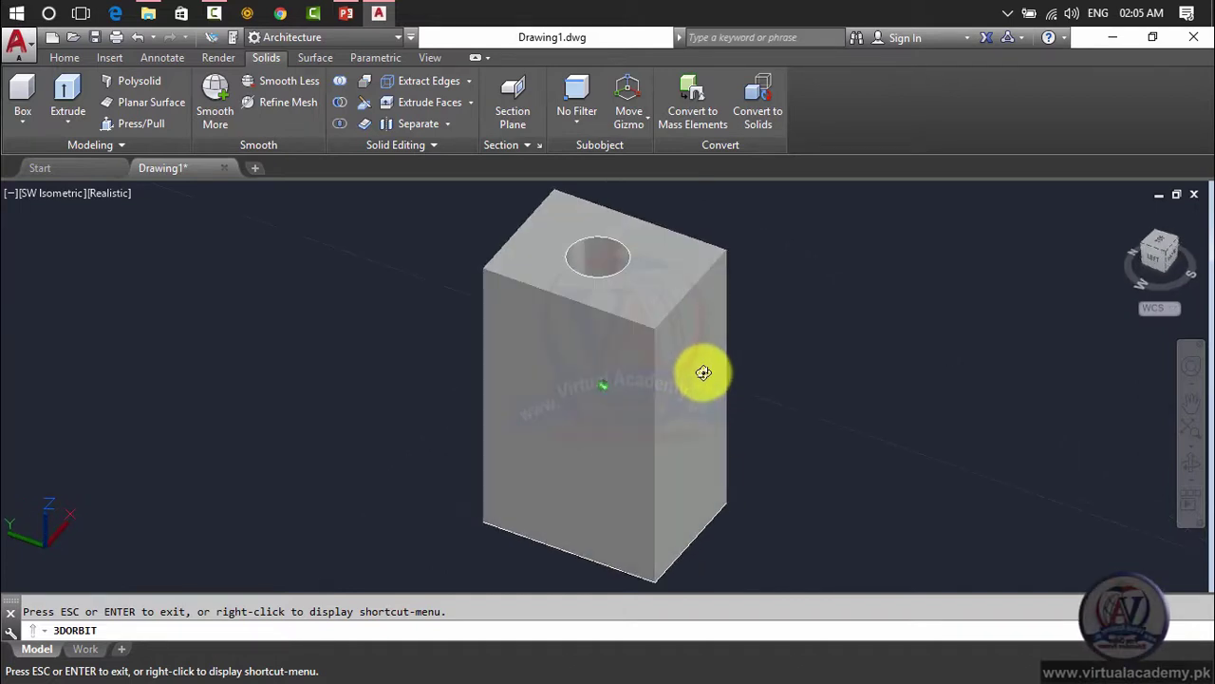
{"action": "key", "text": "Escape"}
{"action": "left_click", "coordinate": [108, 195]}
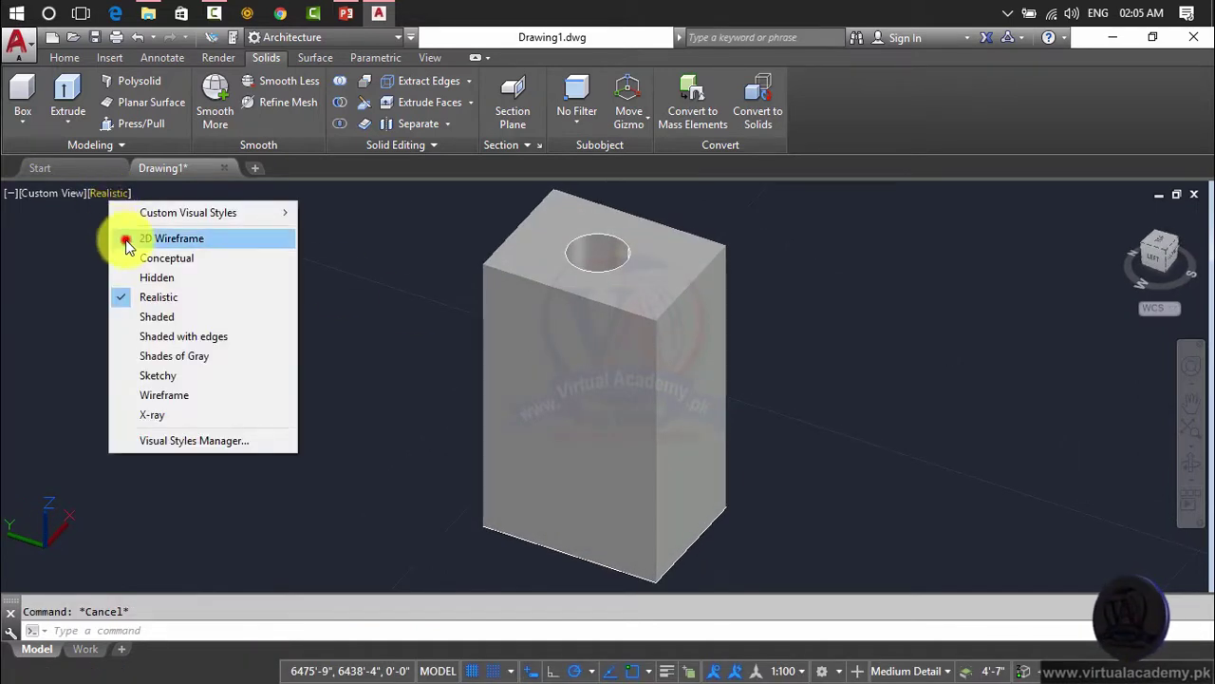
{"action": "left_click", "coordinate": [128, 244]}
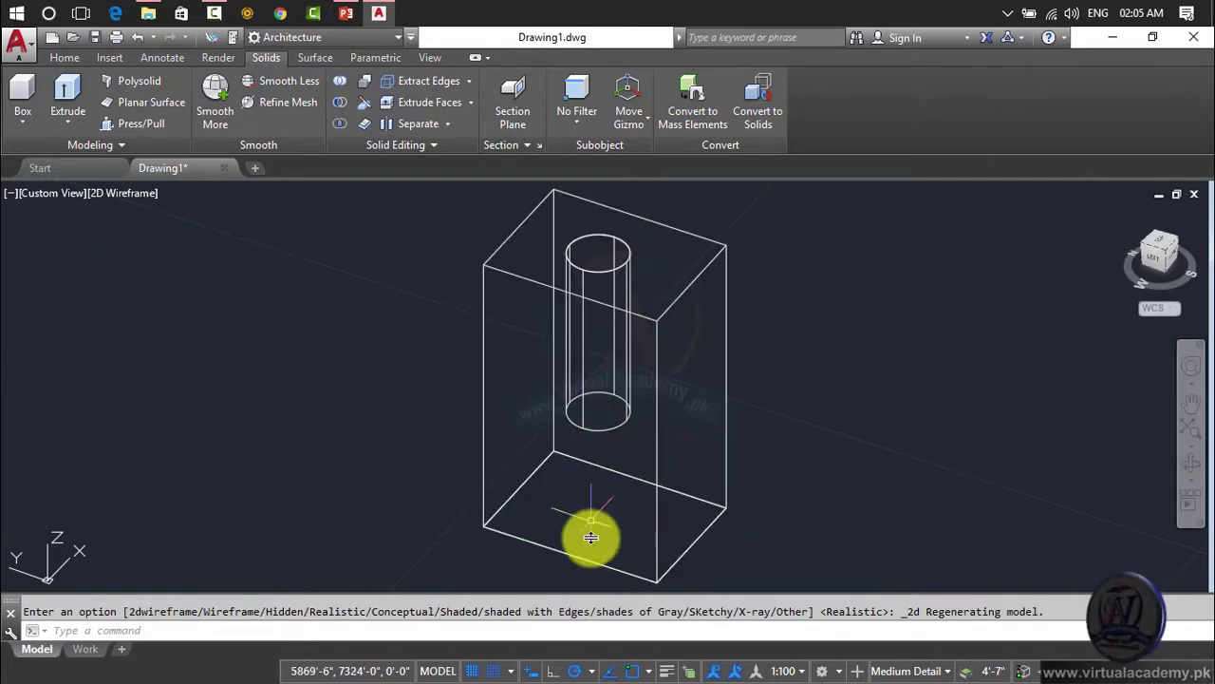
{"action": "left_click", "coordinate": [109, 190]}
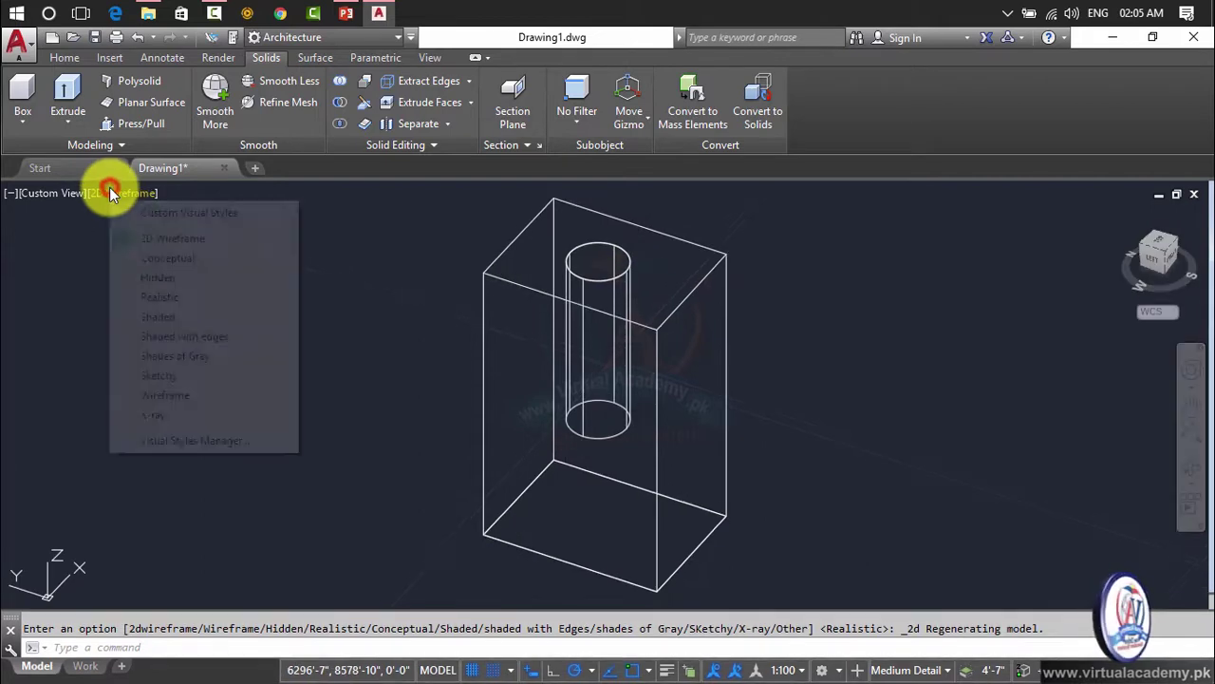
{"action": "left_click", "coordinate": [161, 298]}
Undo the visual style and orbit changes together with the partial hole, back to the plain circle on the block.
{"action": "key", "text": "ctrl+z"}
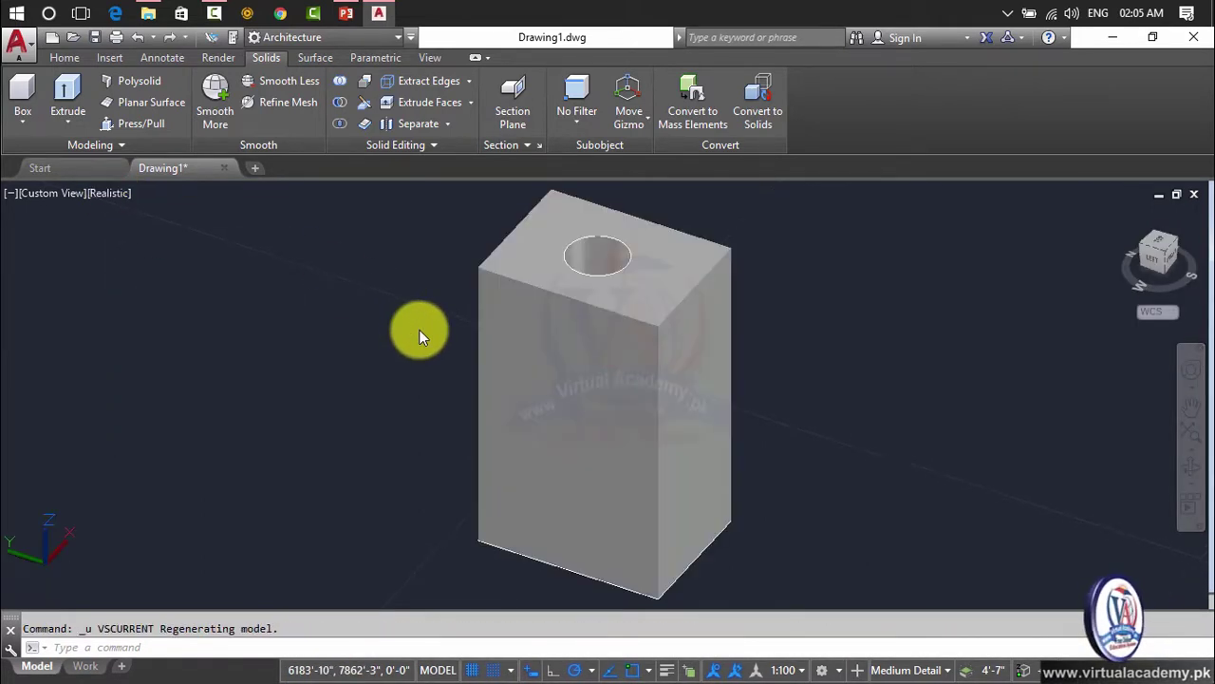
{"action": "key", "text": "ctrl+z"}
{"action": "key", "text": "ctrl+z"}
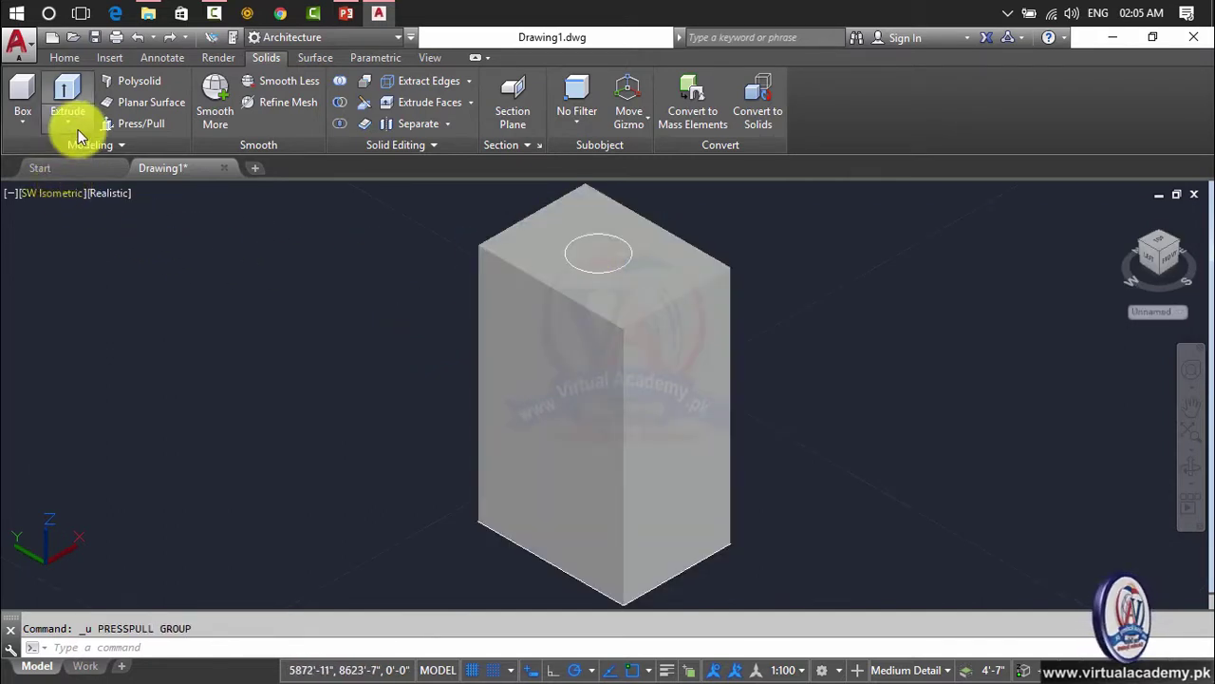
Press/Pull the circle on the top face down past the block's base to cut a hole through its full height.
{"action": "left_click", "coordinate": [129, 130]}
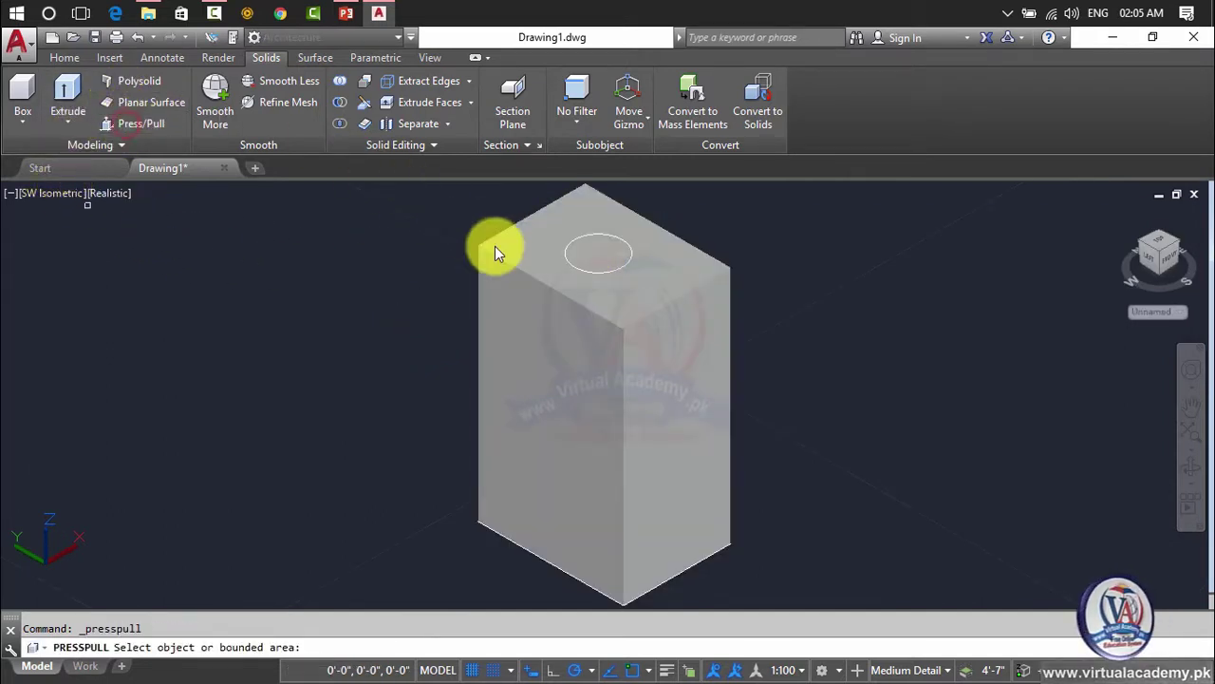
{"action": "left_click", "coordinate": [601, 258]}
{"action": "middle_click_drag", "start_coordinate": [508, 499], "coordinate": [623, 337]}
{"action": "left_click", "coordinate": [578, 532]}
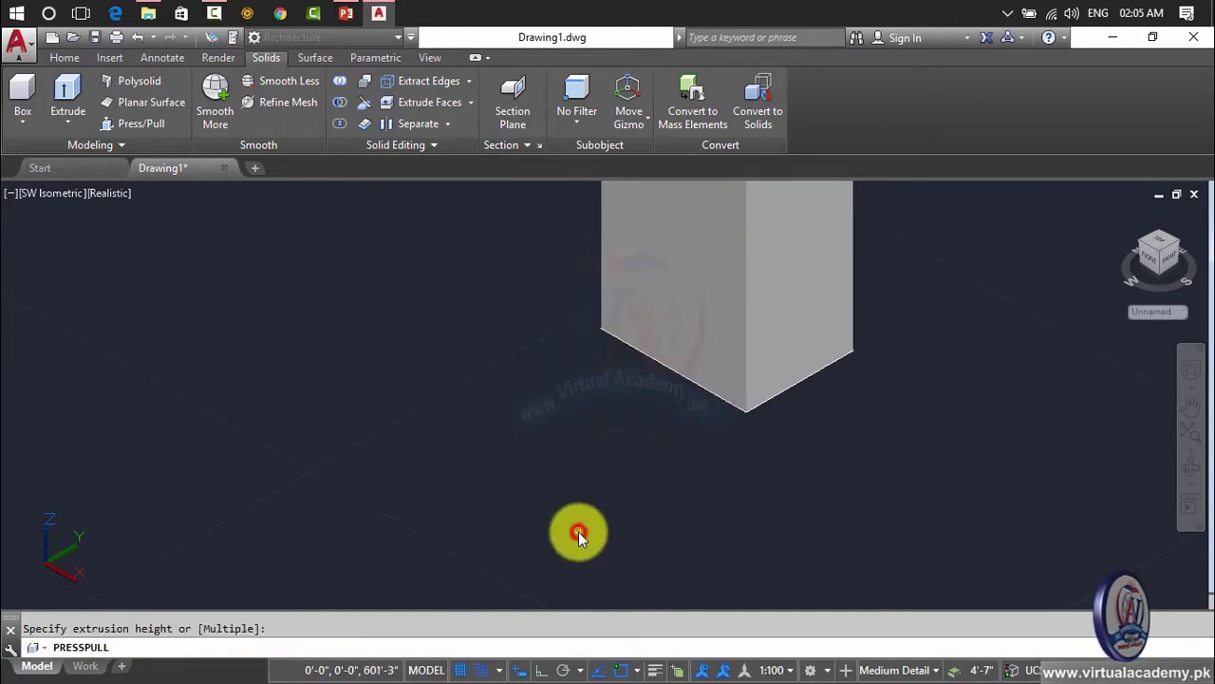
{"action": "middle_click_drag", "start_coordinate": [509, 554], "coordinate": [507, 558]}
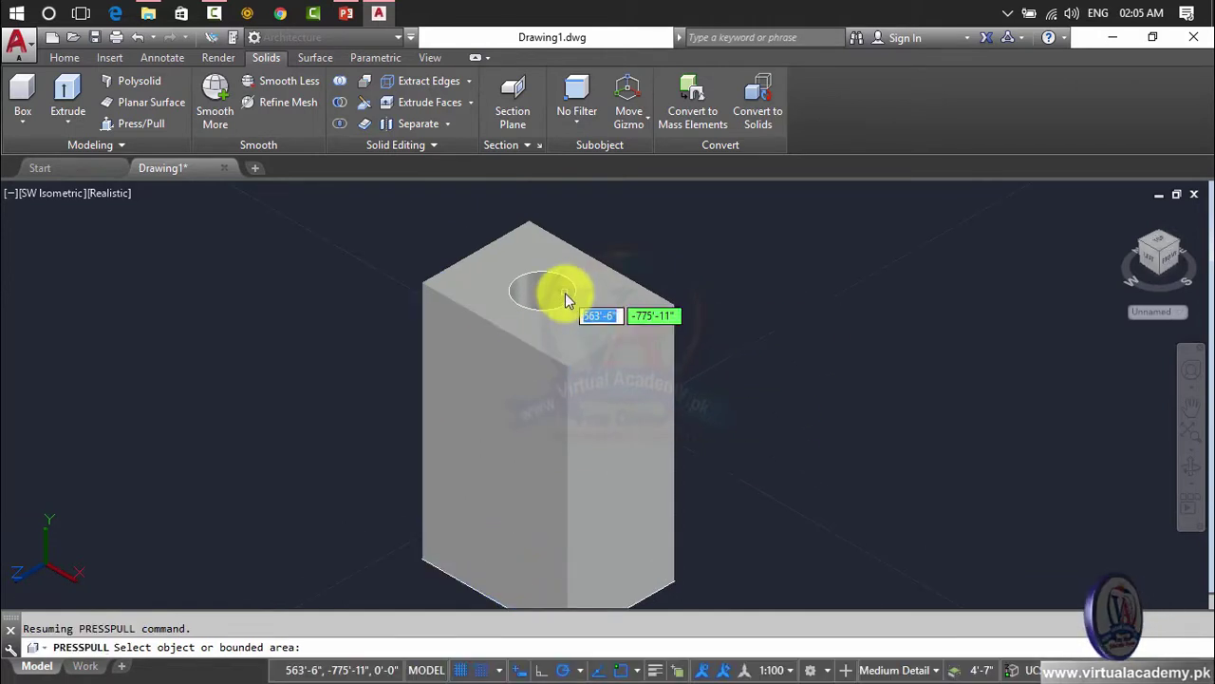
{"action": "key", "text": "Escape"}
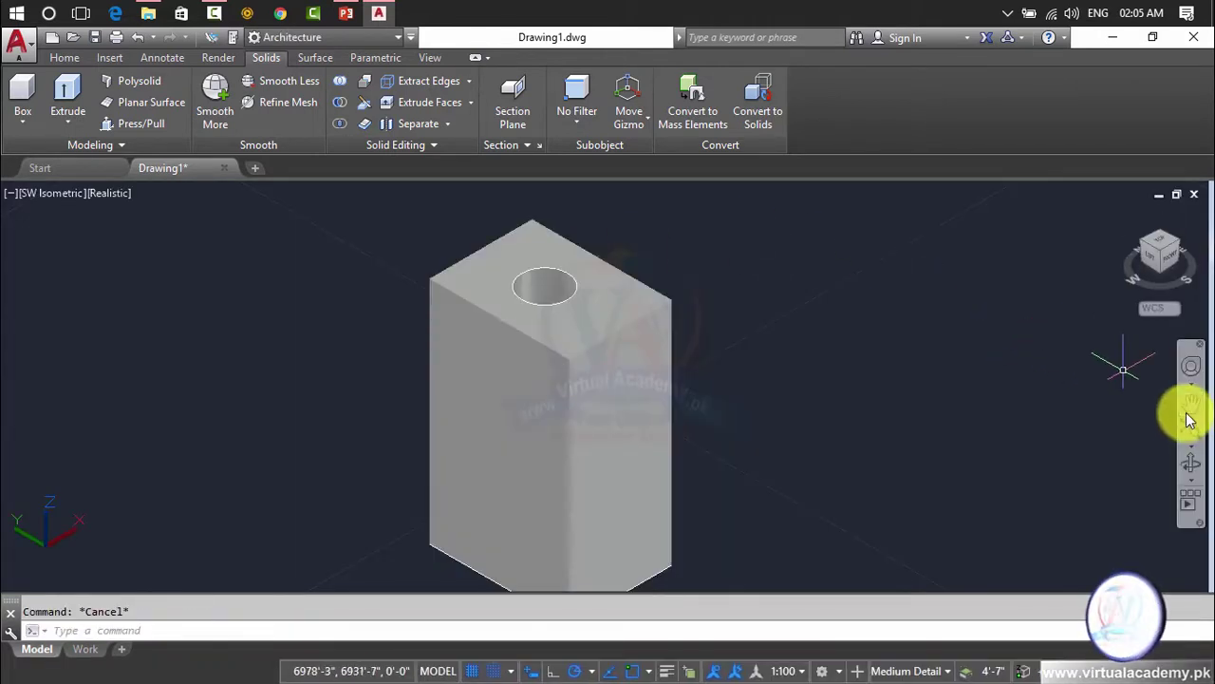
Orbit the block slightly and change the visual style to 2D Wireframe to inspect the through hole.
{"action": "left_click", "coordinate": [1191, 464]}
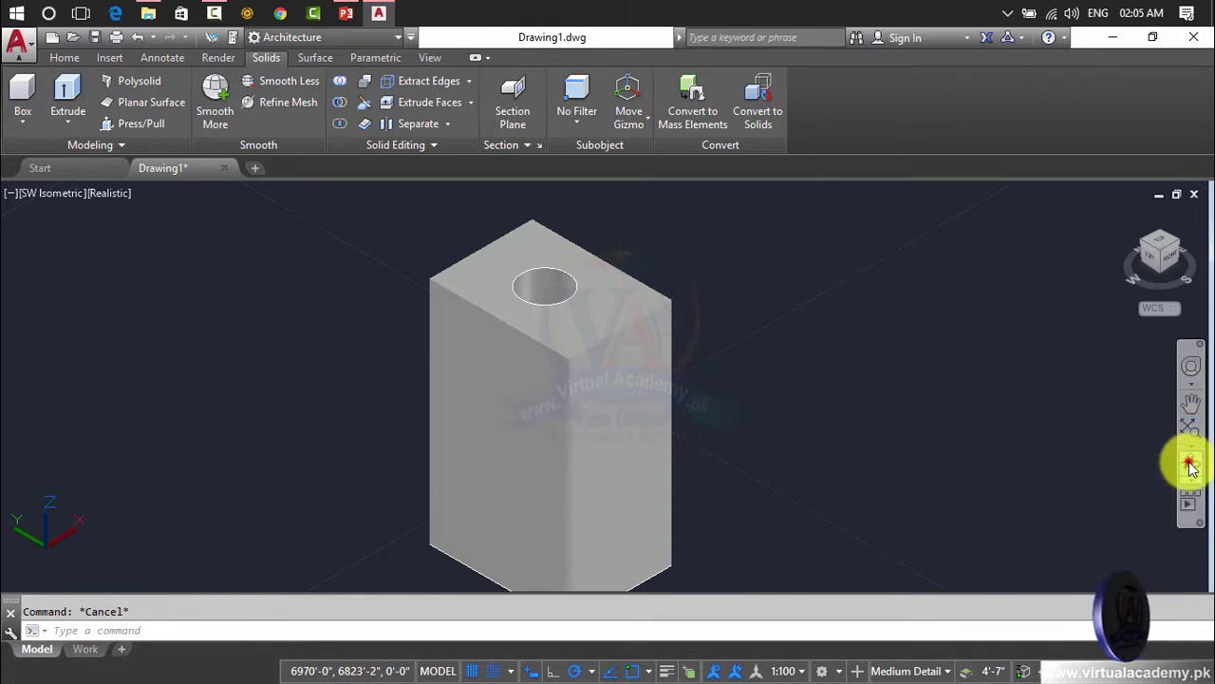
{"action": "left_click_drag", "start_coordinate": [608, 345], "coordinate": [619, 312]}
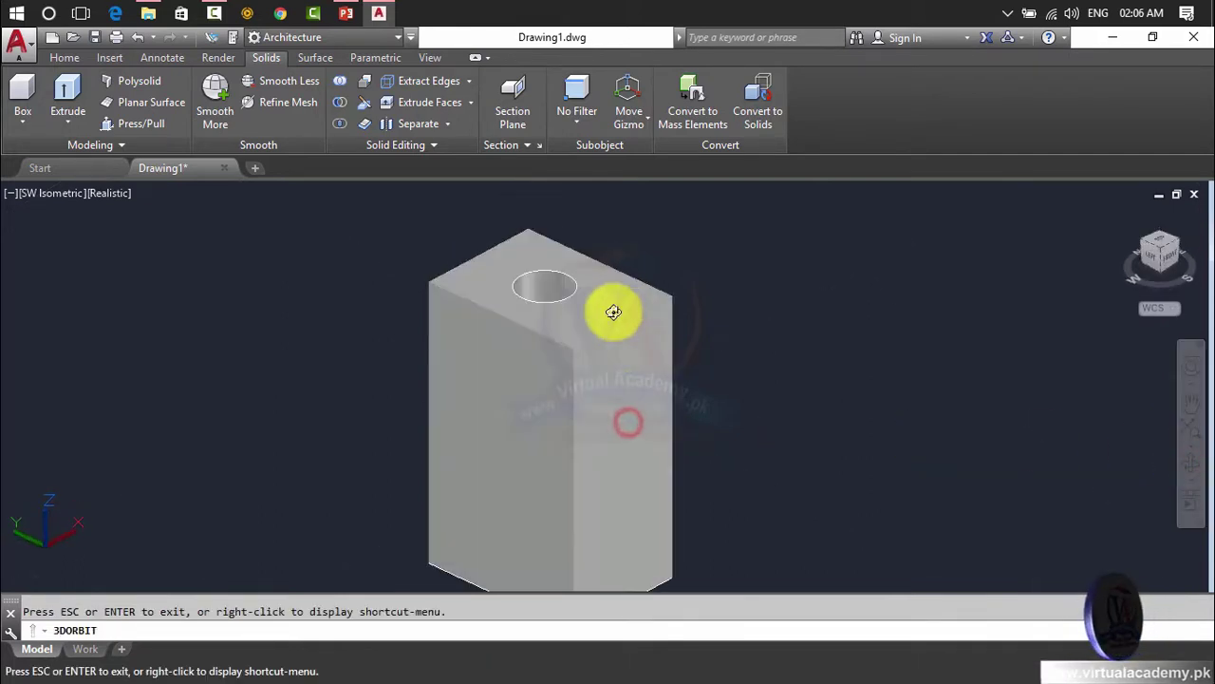
{"action": "left_click", "coordinate": [104, 197]}
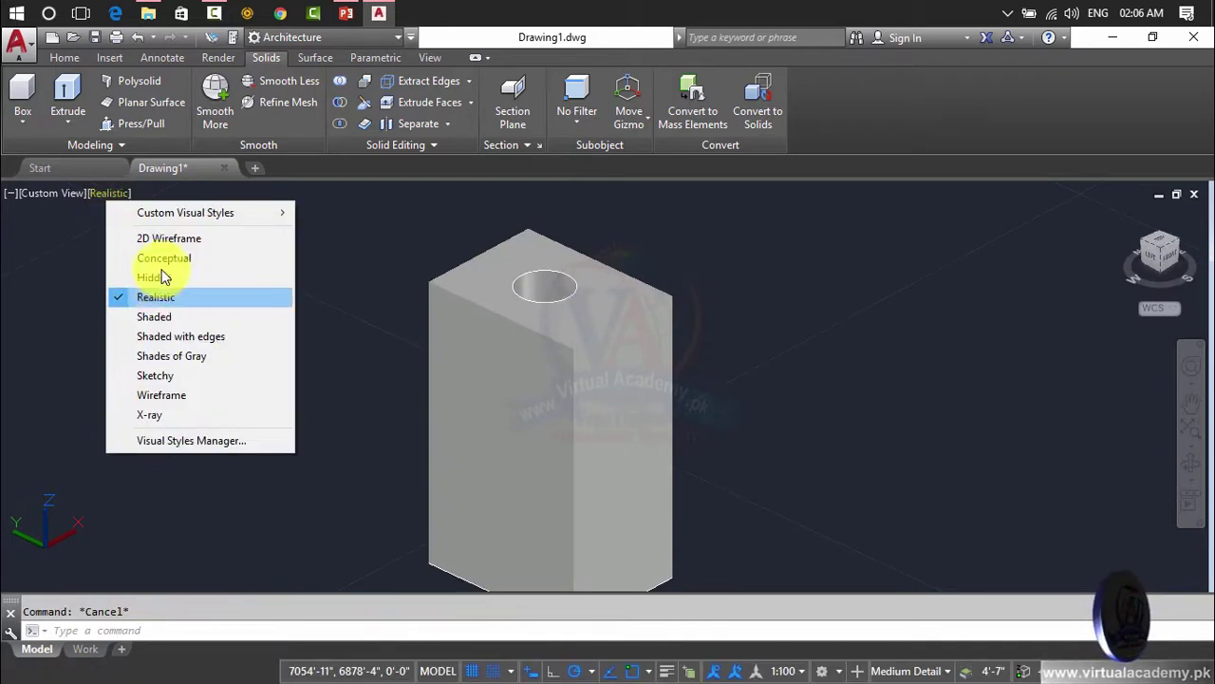
{"action": "left_click", "coordinate": [159, 237]}
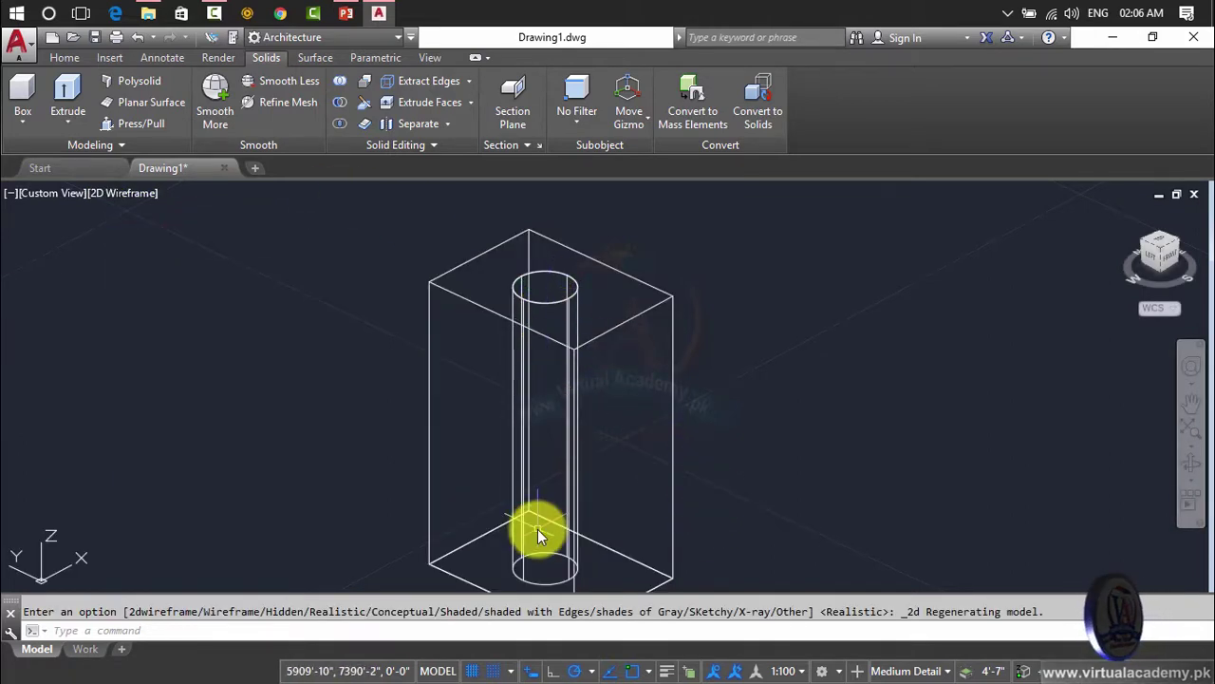
{"action": "key", "text": "Escape"}
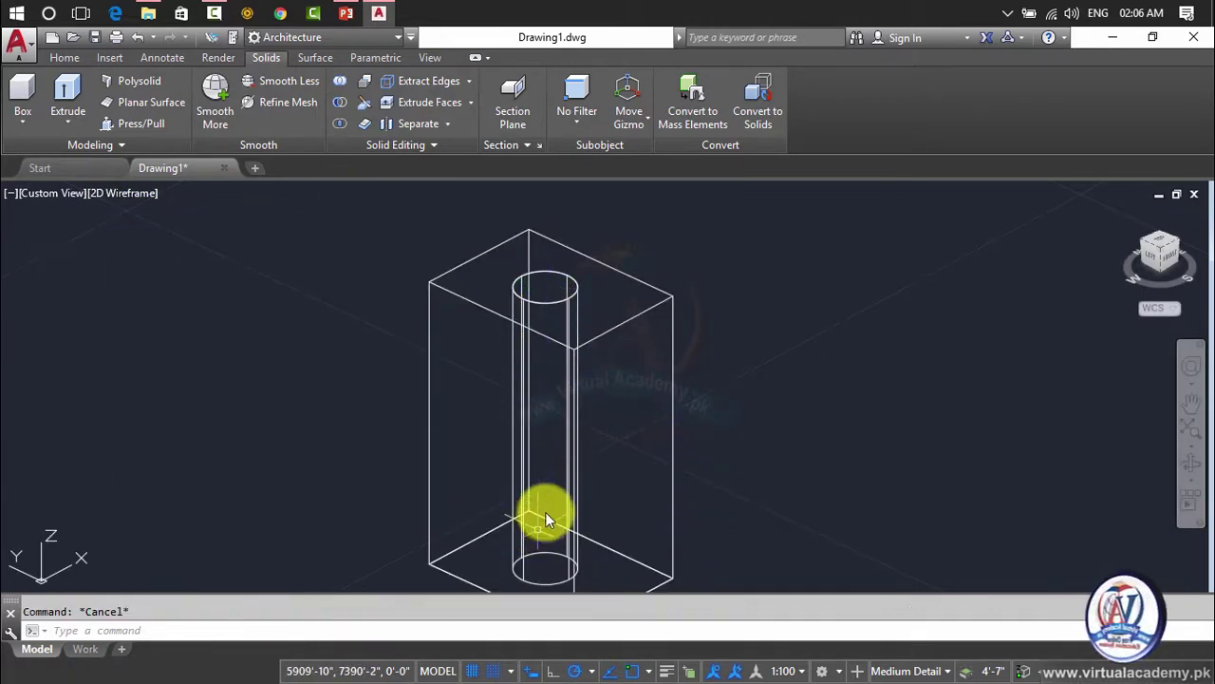
Switch to the Front view and draw a large circle centred across the block's width, slightly narrower than the front face.
{"action": "left_click", "coordinate": [50, 200]}
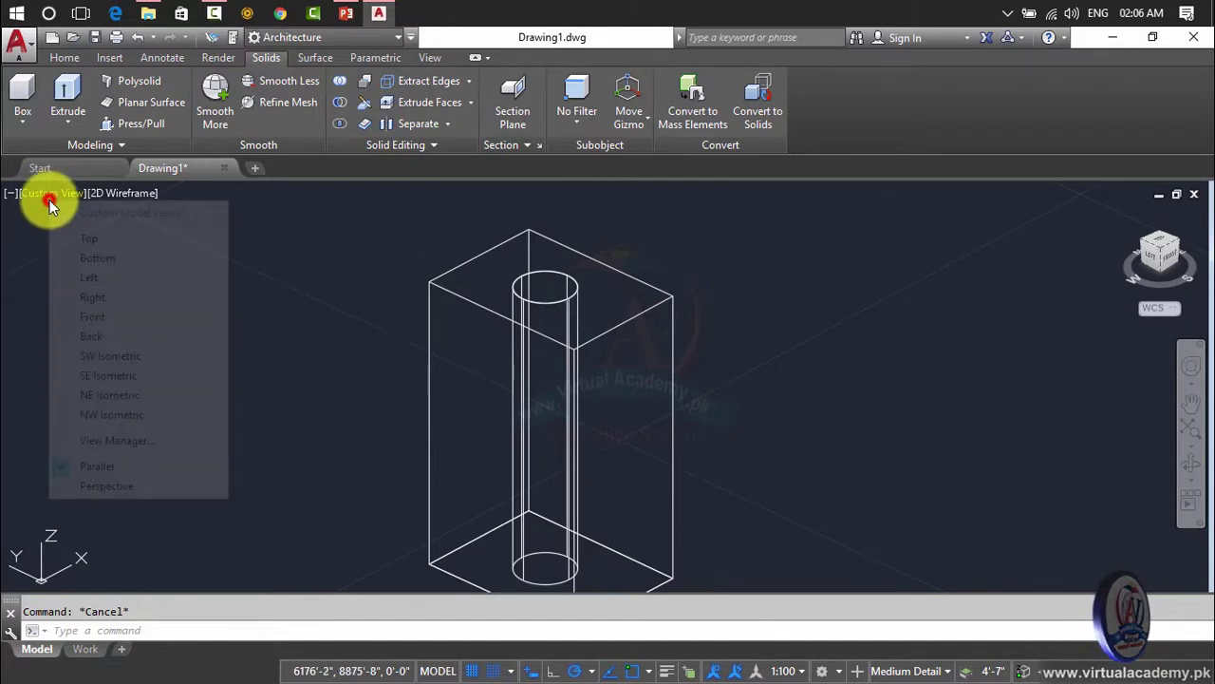
{"action": "left_click", "coordinate": [100, 316]}
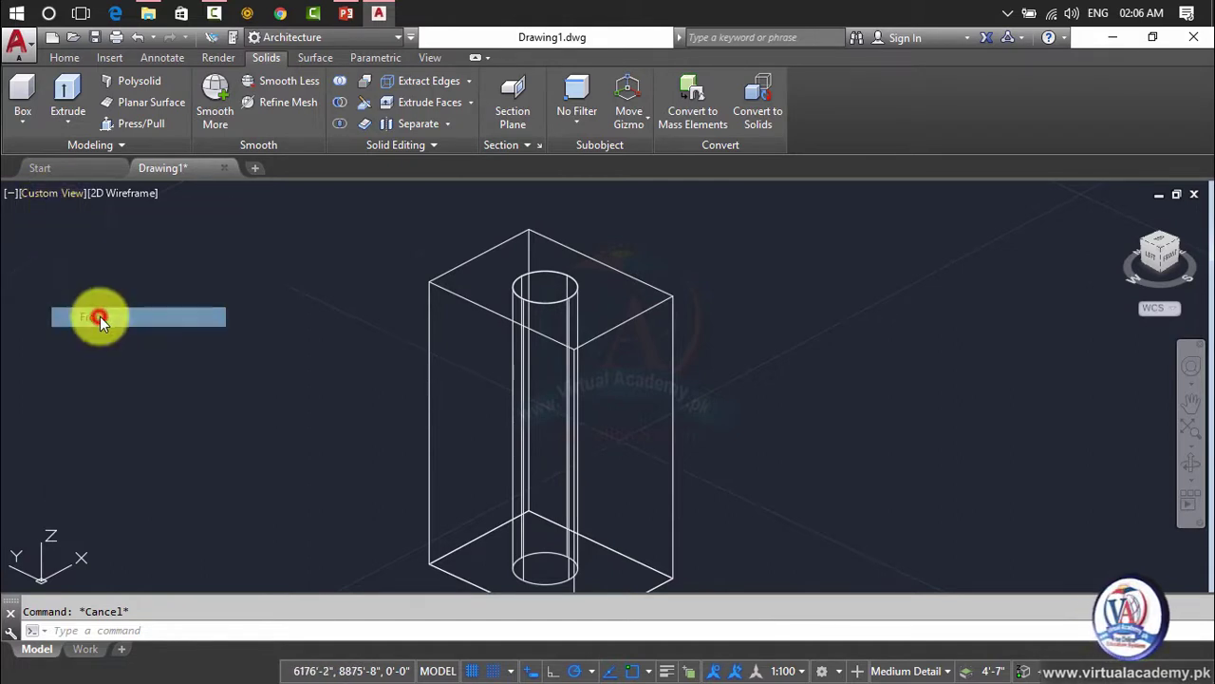
{"action": "scroll", "coordinate": [601, 328], "scroll_direction": "up", "scroll_amount": 4}
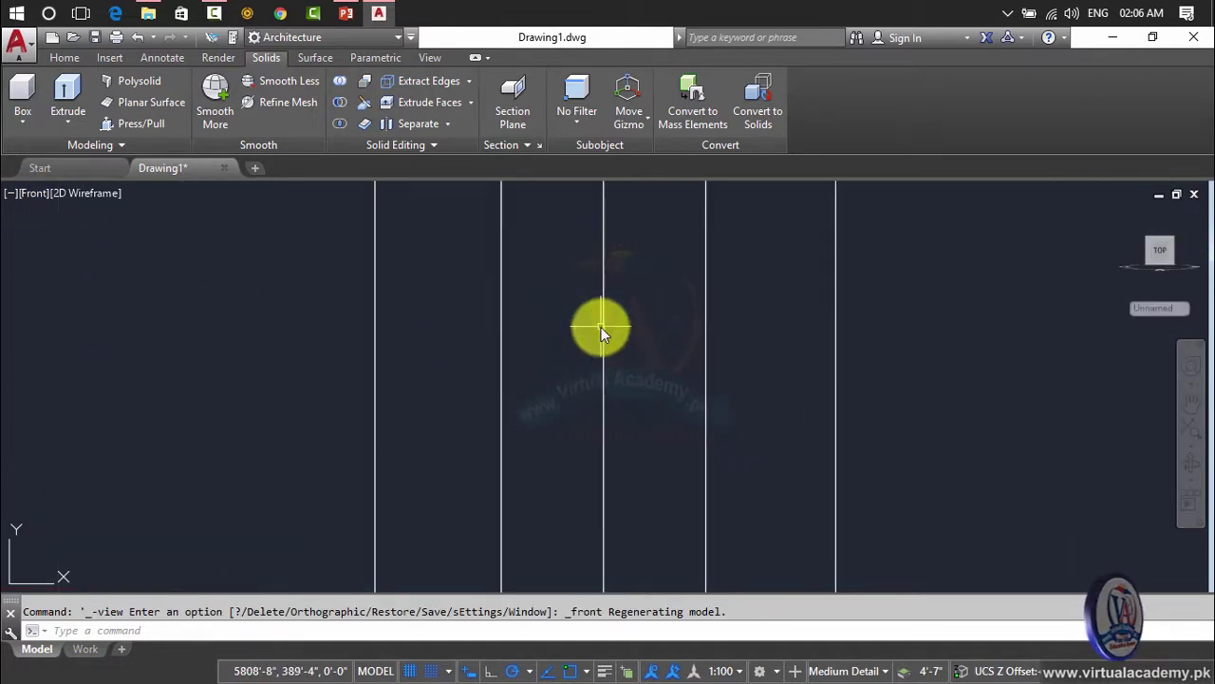
{"action": "type", "text": "c"}
{"action": "key", "text": "Return"}
{"action": "left_click", "coordinate": [602, 348]}
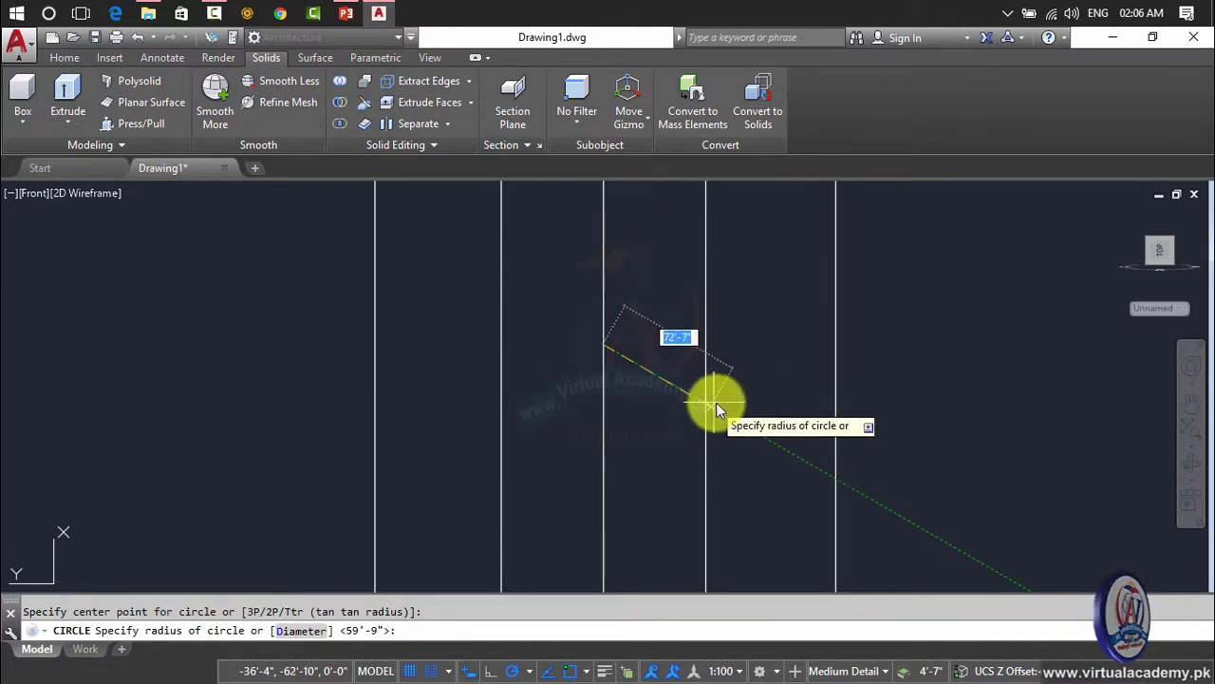
{"action": "left_click", "coordinate": [789, 414]}
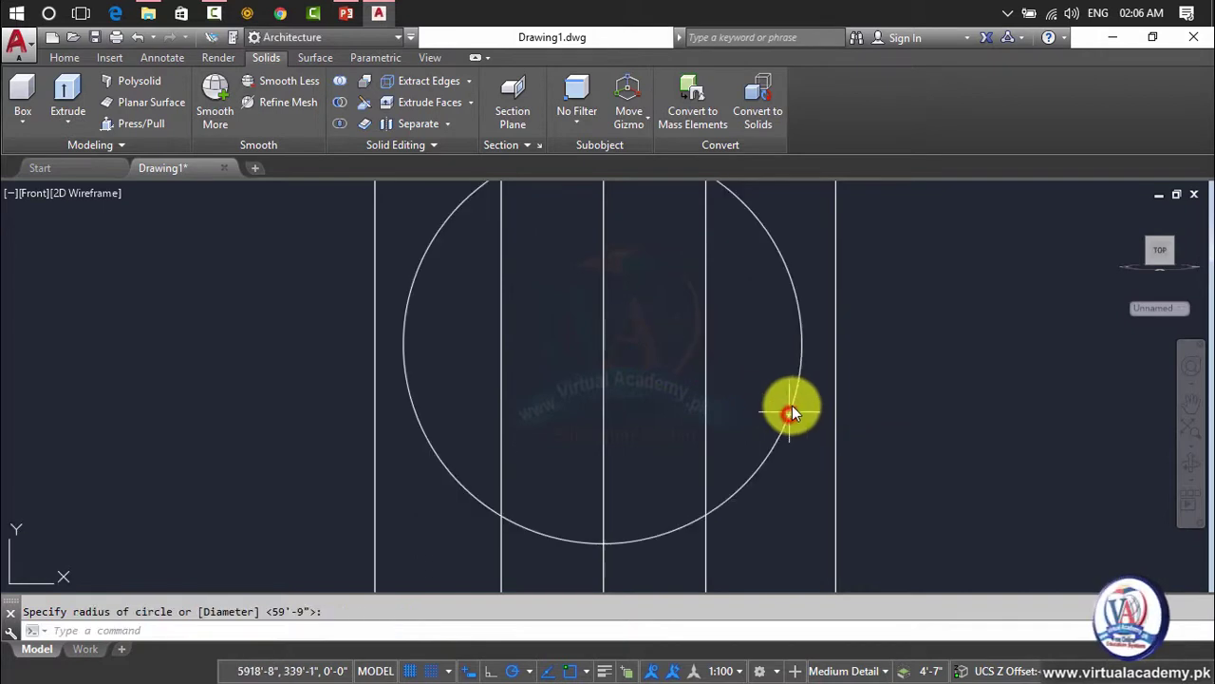
{"action": "key", "text": "Escape"}
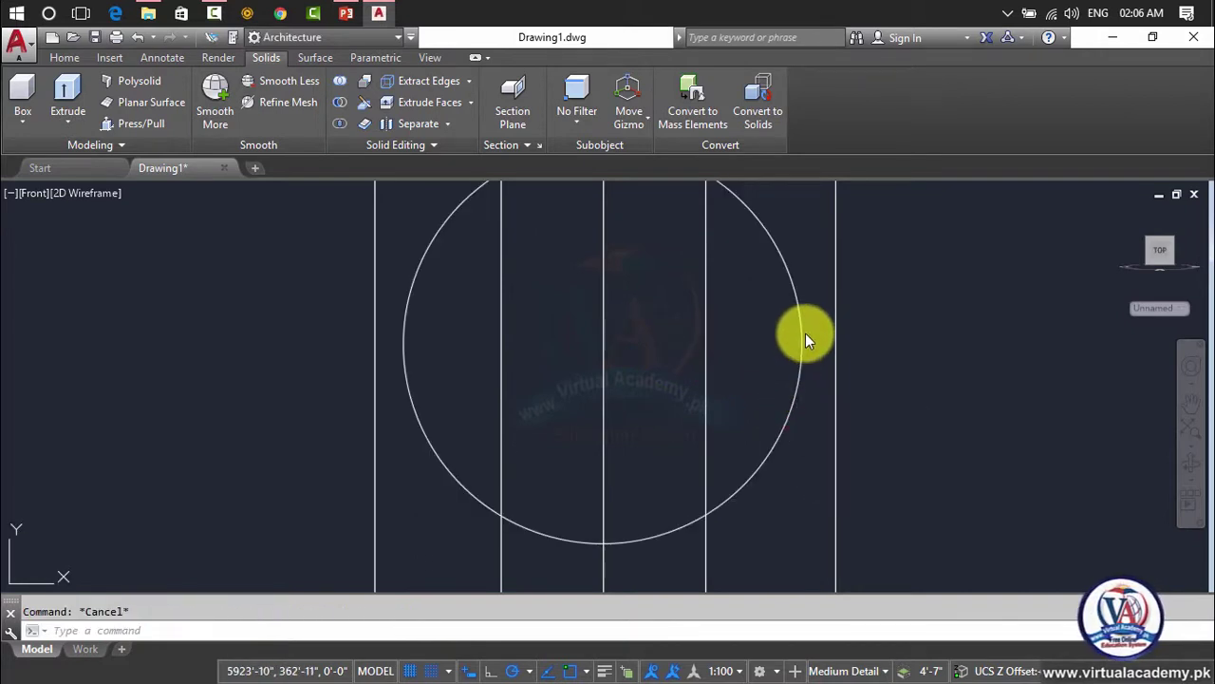
Return the viewport to the SW Isometric view.
{"action": "left_click", "coordinate": [108, 193]}
{"action": "left_click", "coordinate": [25, 196]}
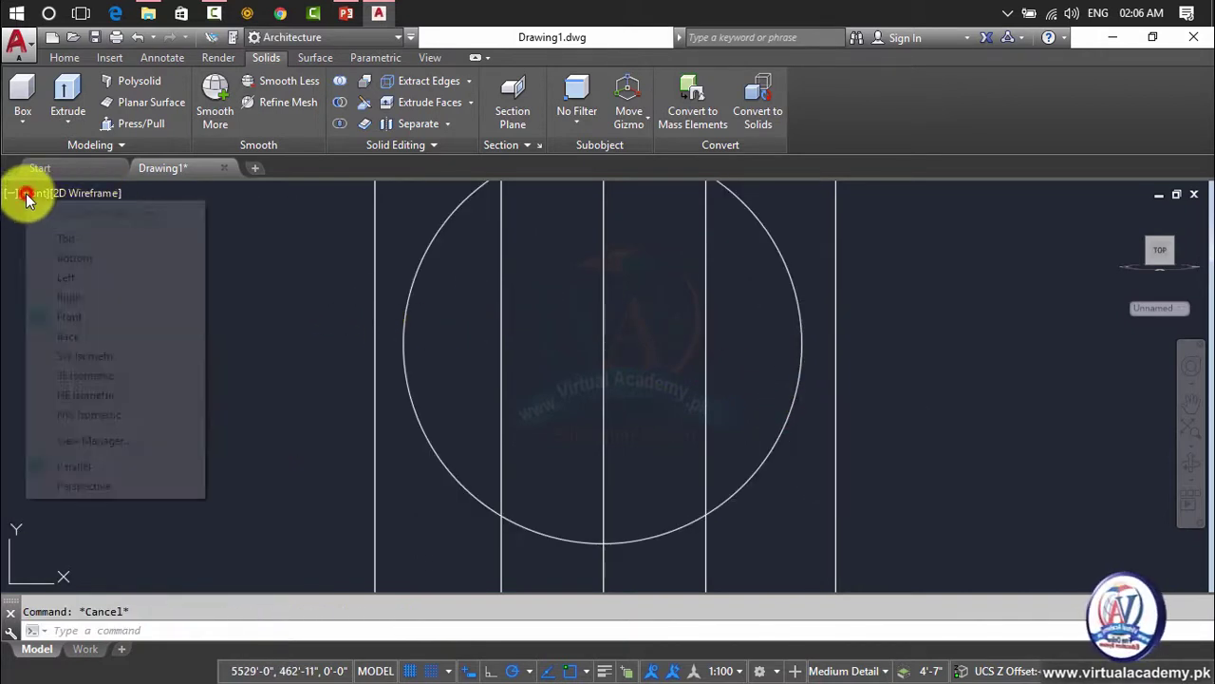
{"action": "left_click", "coordinate": [87, 357]}
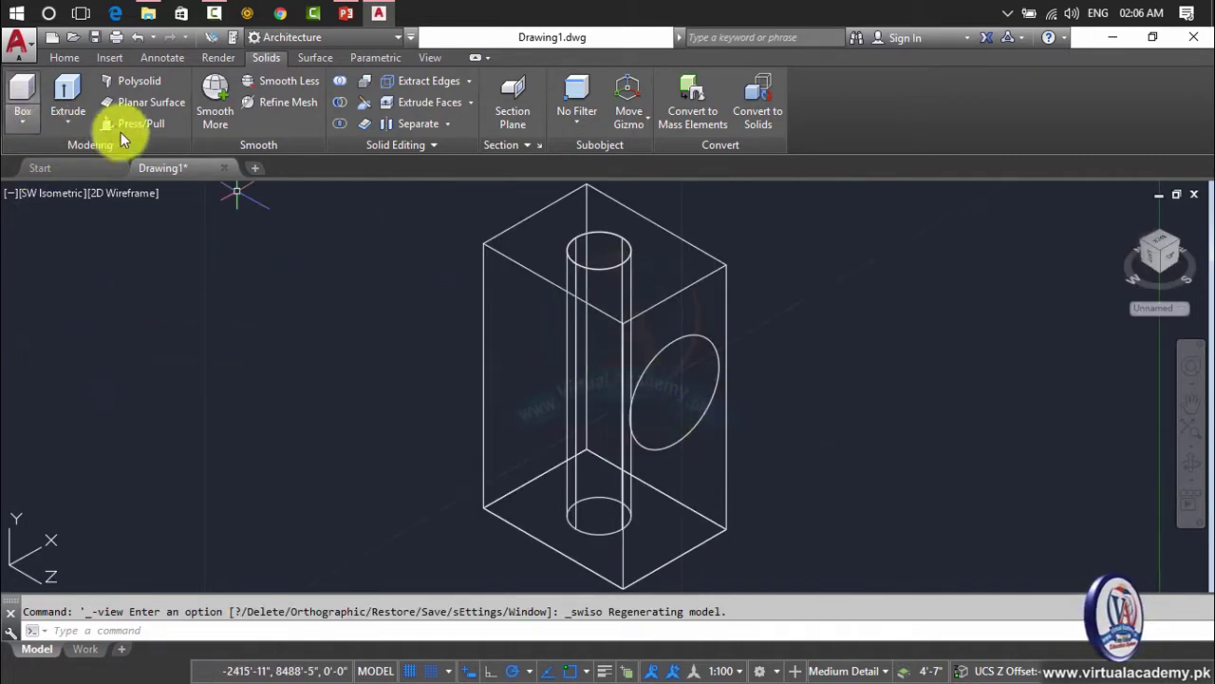
Set the visual style to Realistic and Press/Pull the front-face circle back past the block's rear to cut a hole through it.
{"action": "left_click", "coordinate": [124, 193]}
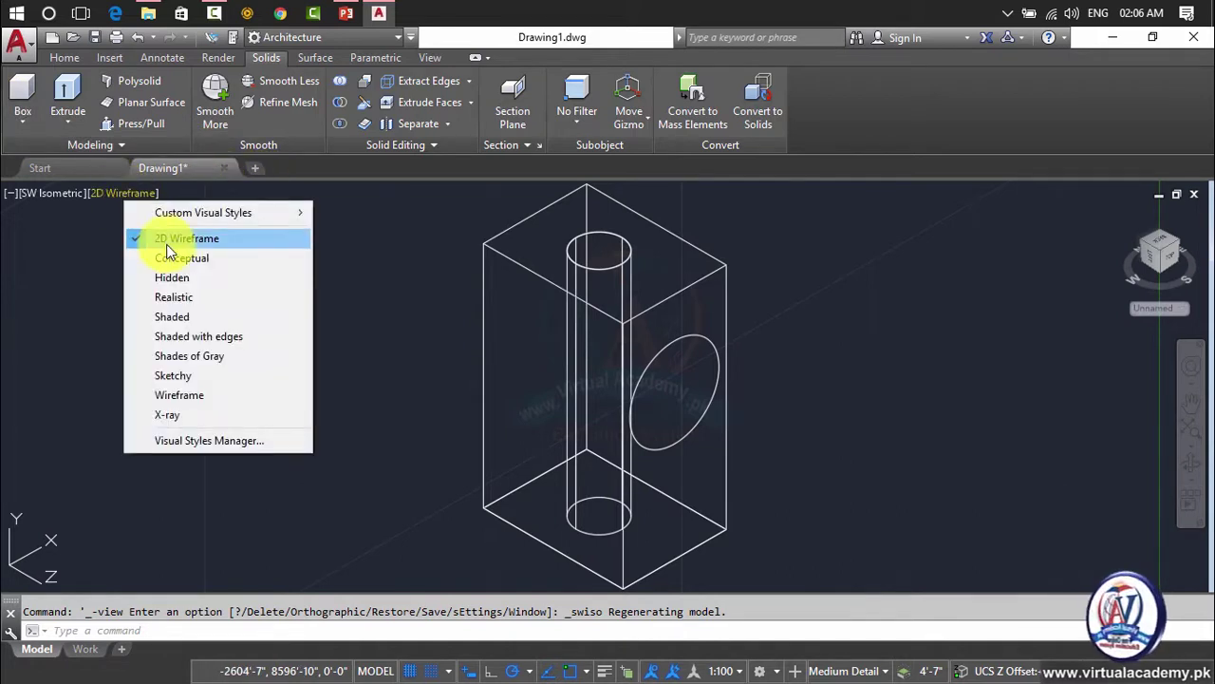
{"action": "left_click", "coordinate": [177, 298]}
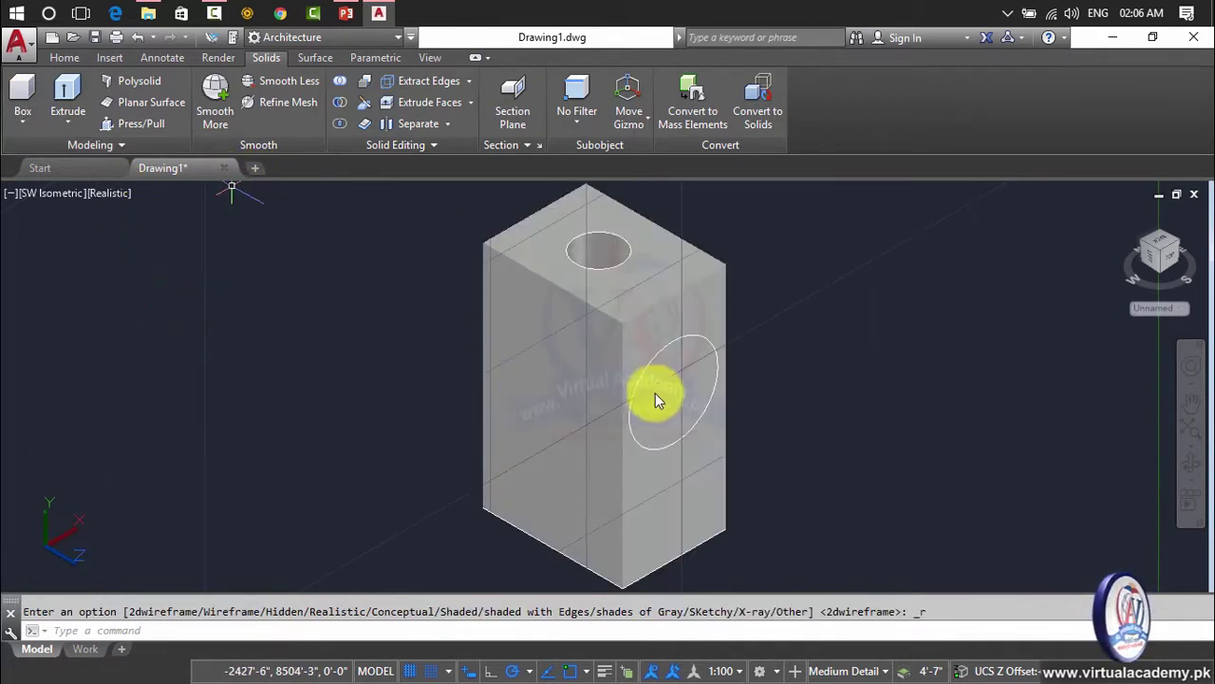
{"action": "left_click", "coordinate": [141, 123]}
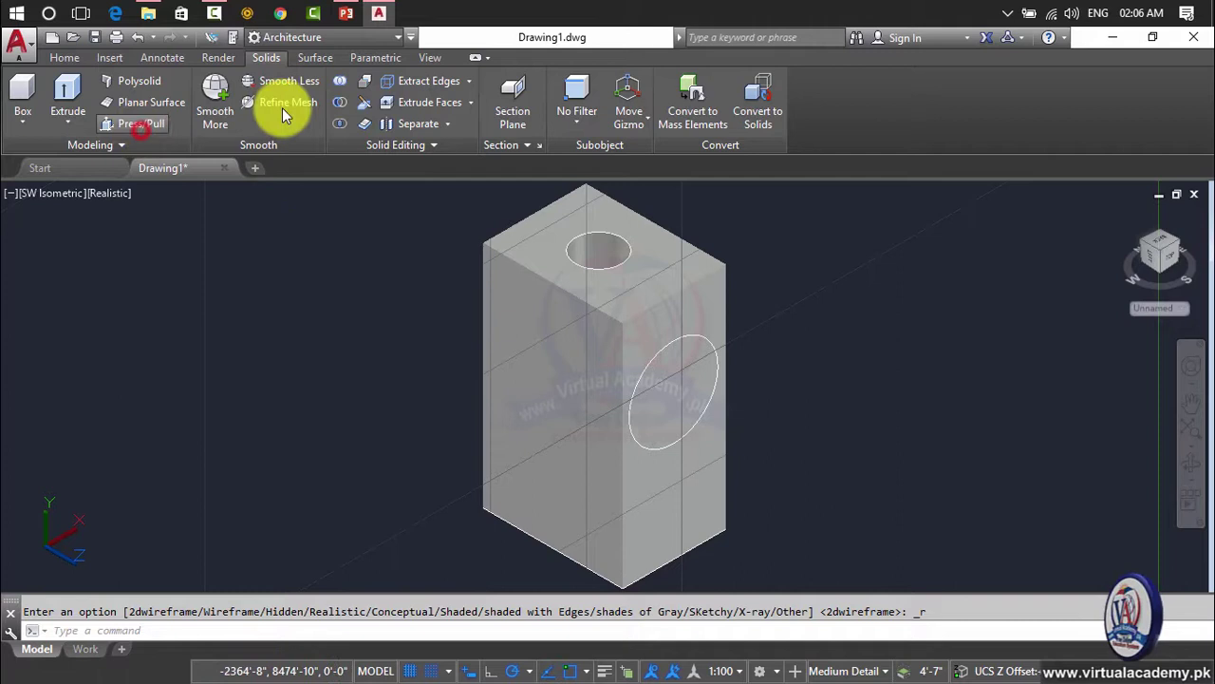
{"action": "left_click", "coordinate": [687, 409]}
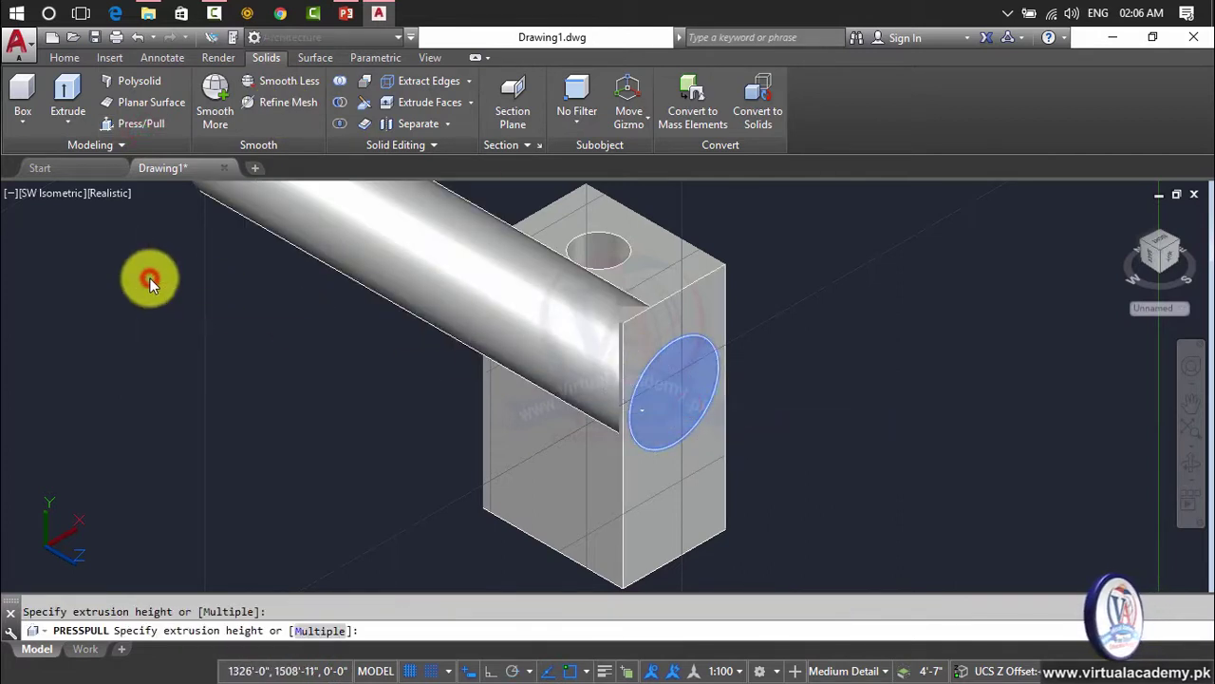
{"action": "left_click", "coordinate": [150, 278]}
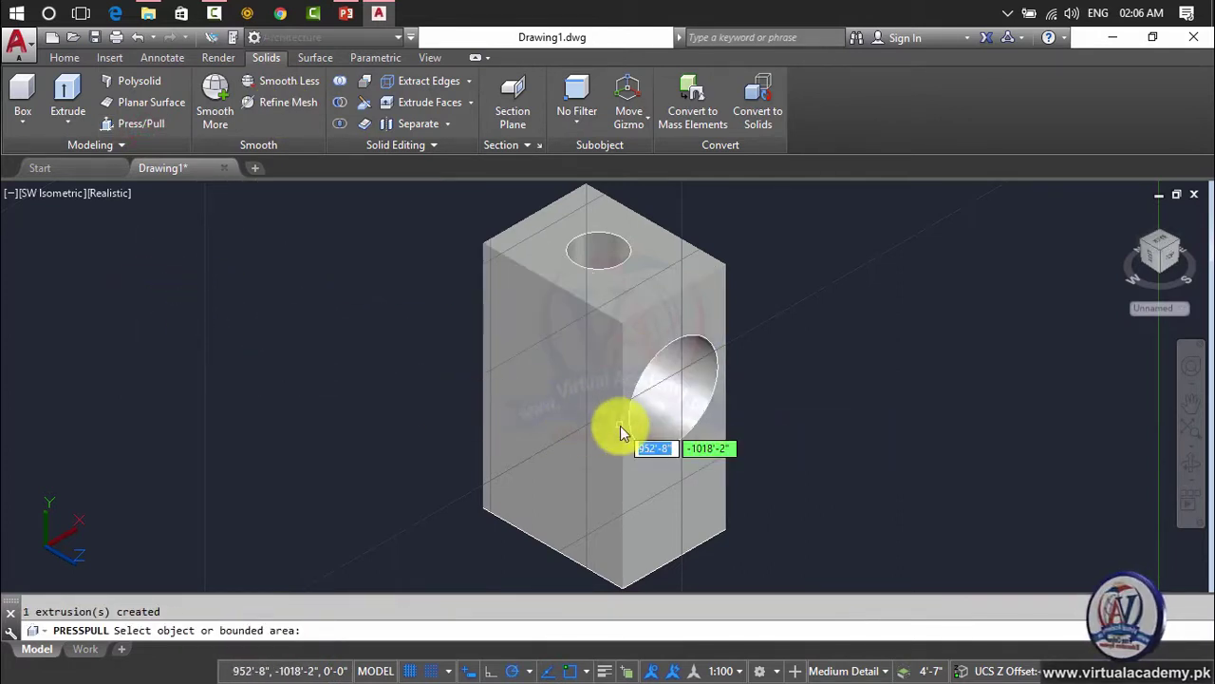
Orbit the block toward its front face to inspect the intersecting vertical and horizontal holes.
{"action": "left_click", "coordinate": [1192, 463]}
{"action": "left_click_drag", "start_coordinate": [1099, 462], "coordinate": [806, 361]}
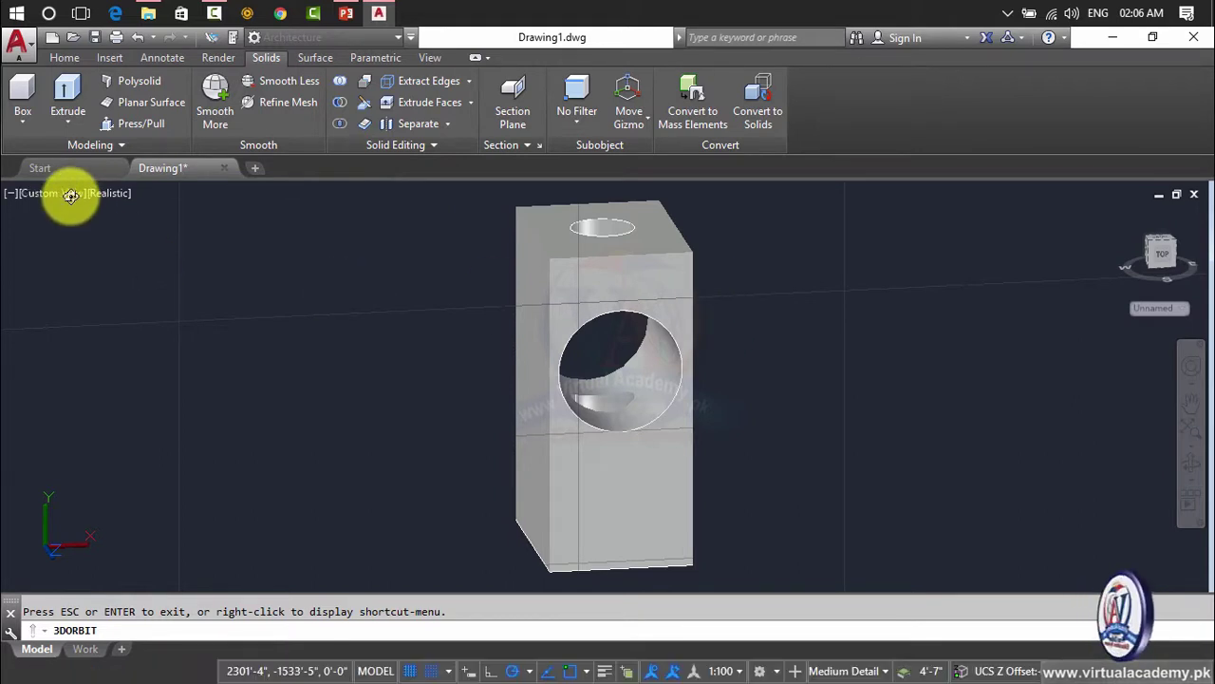
{"action": "key", "text": "Escape"}
Set the coordinate system to World and then to Top, and return the viewport to the SW Isometric view.
{"action": "left_click", "coordinate": [430, 61]}
{"action": "left_click", "coordinate": [352, 124]}
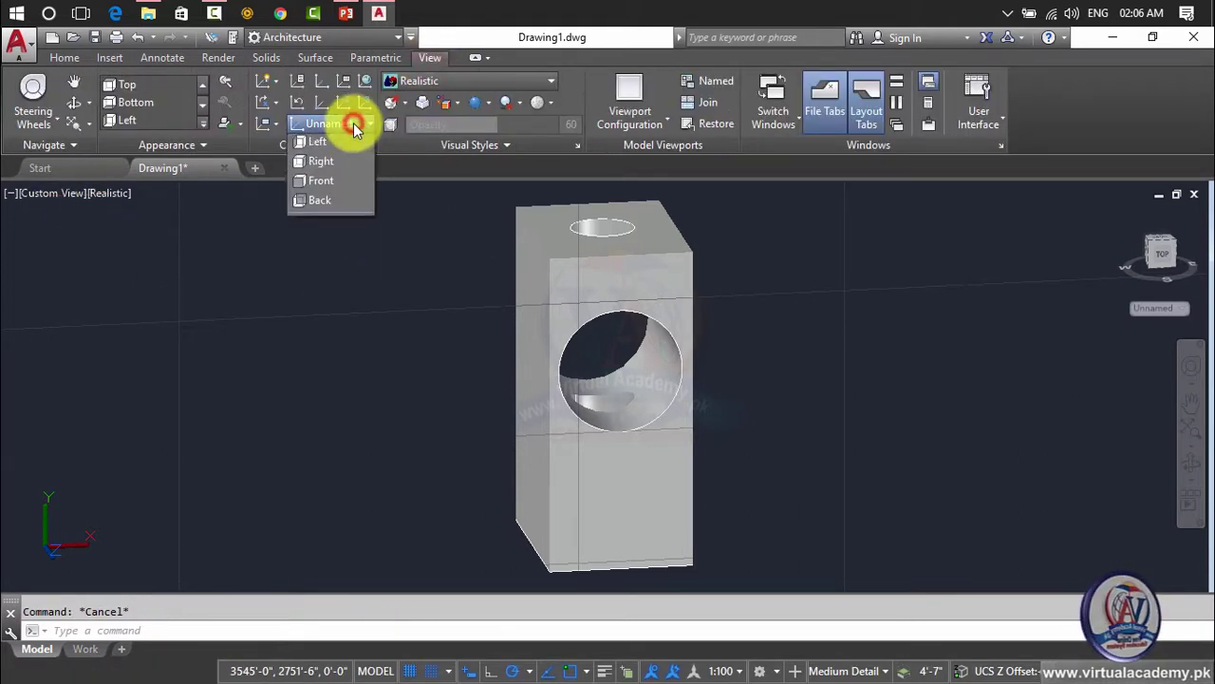
{"action": "left_click", "coordinate": [349, 147]}
{"action": "left_click", "coordinate": [334, 125]}
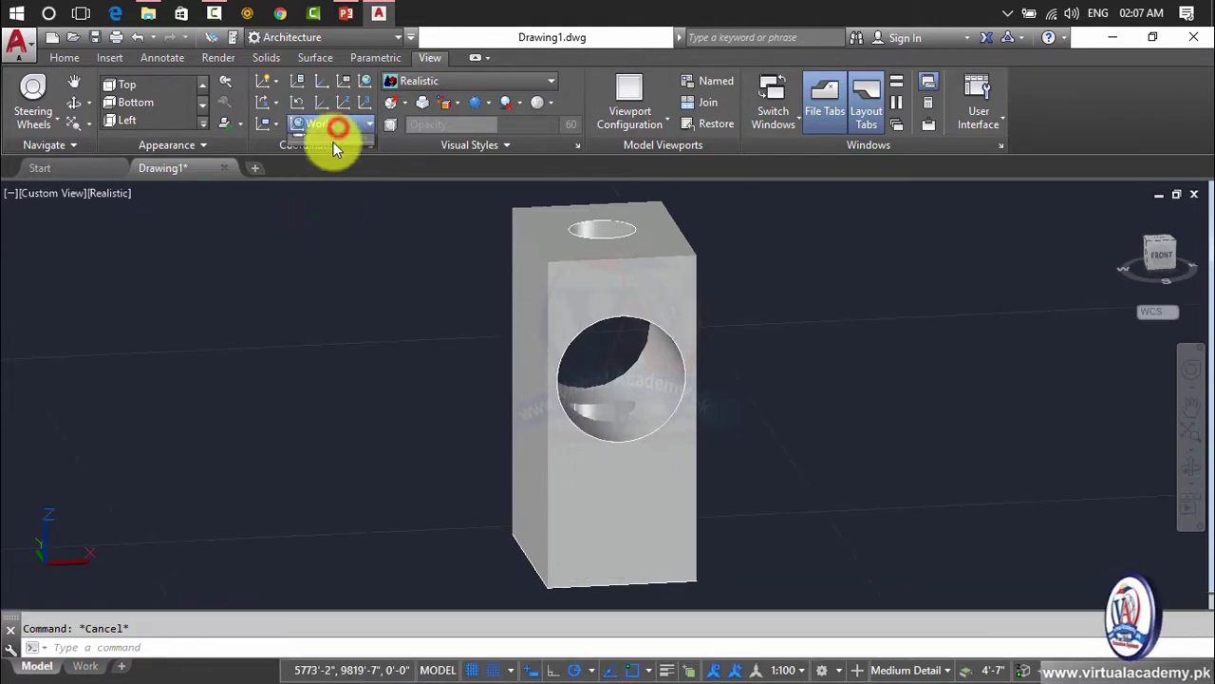
{"action": "left_click", "coordinate": [331, 167]}
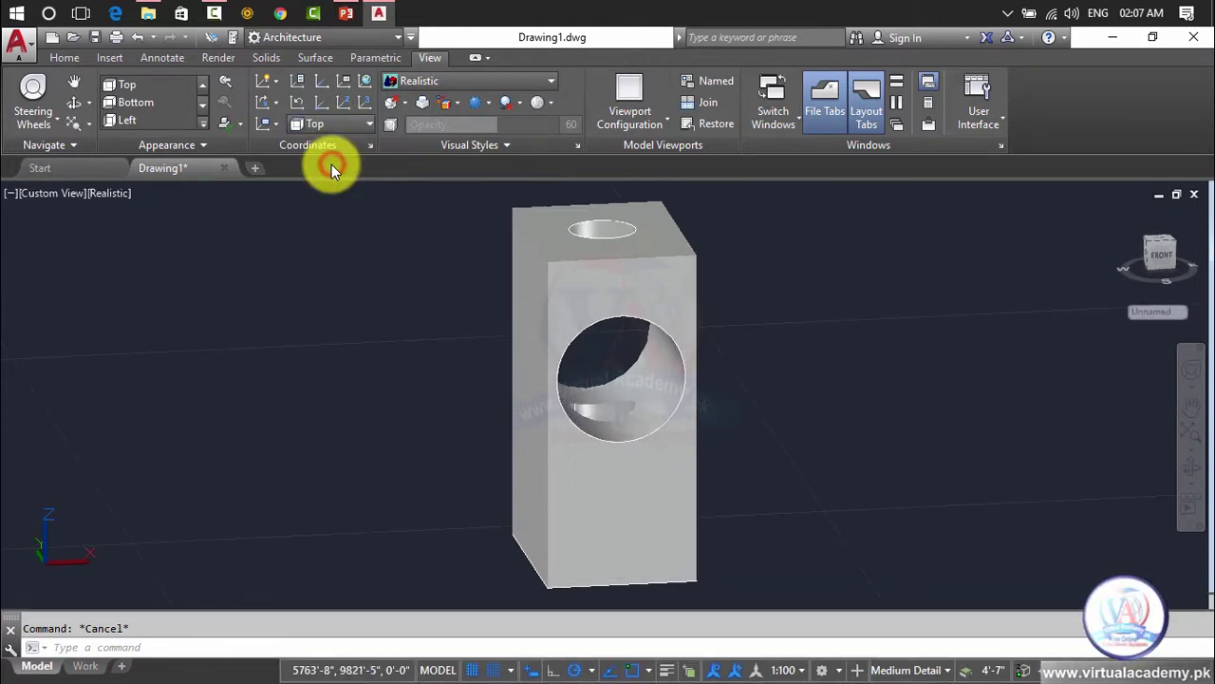
{"action": "left_click", "coordinate": [34, 195]}
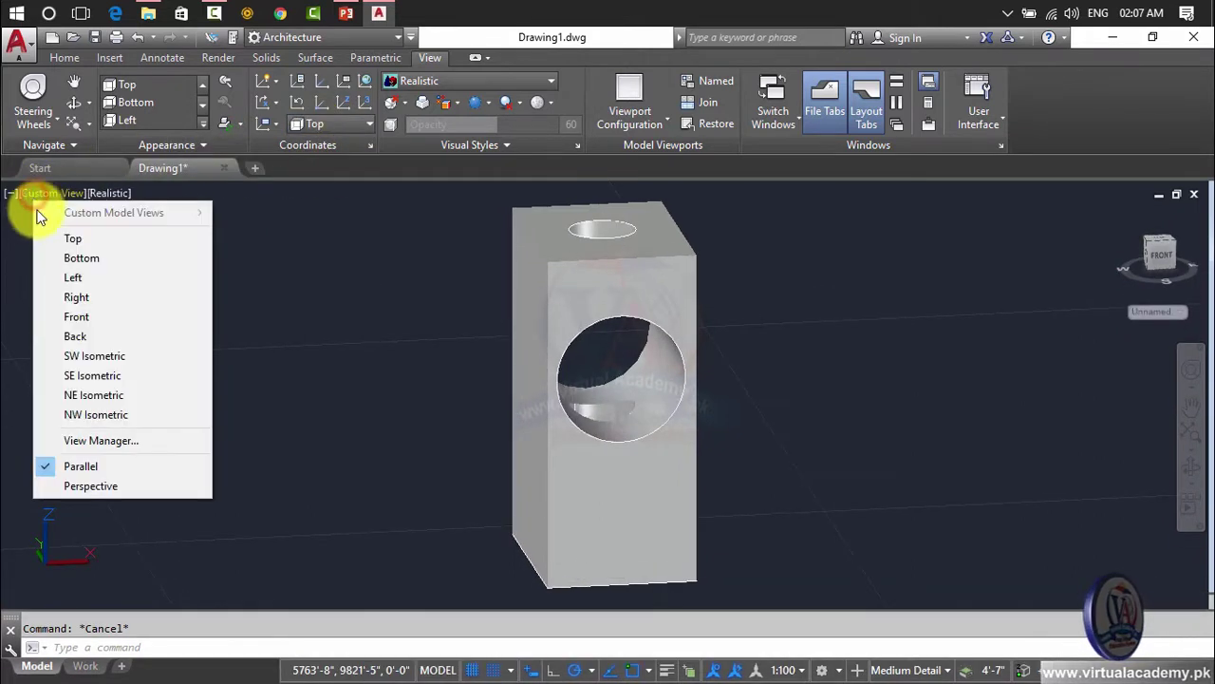
{"action": "left_click", "coordinate": [93, 356]}
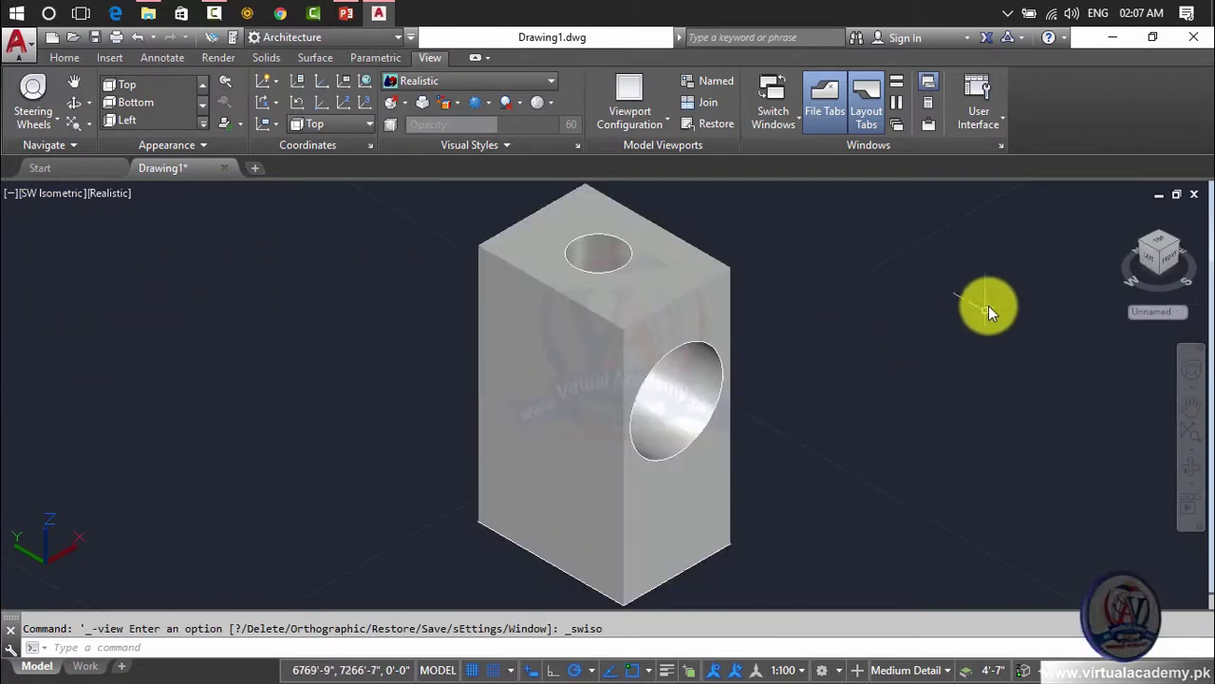
Delete the block, the circles used for its holes and its base rectangle.
{"action": "left_click", "coordinate": [988, 306]}
{"action": "left_click", "coordinate": [660, 448]}
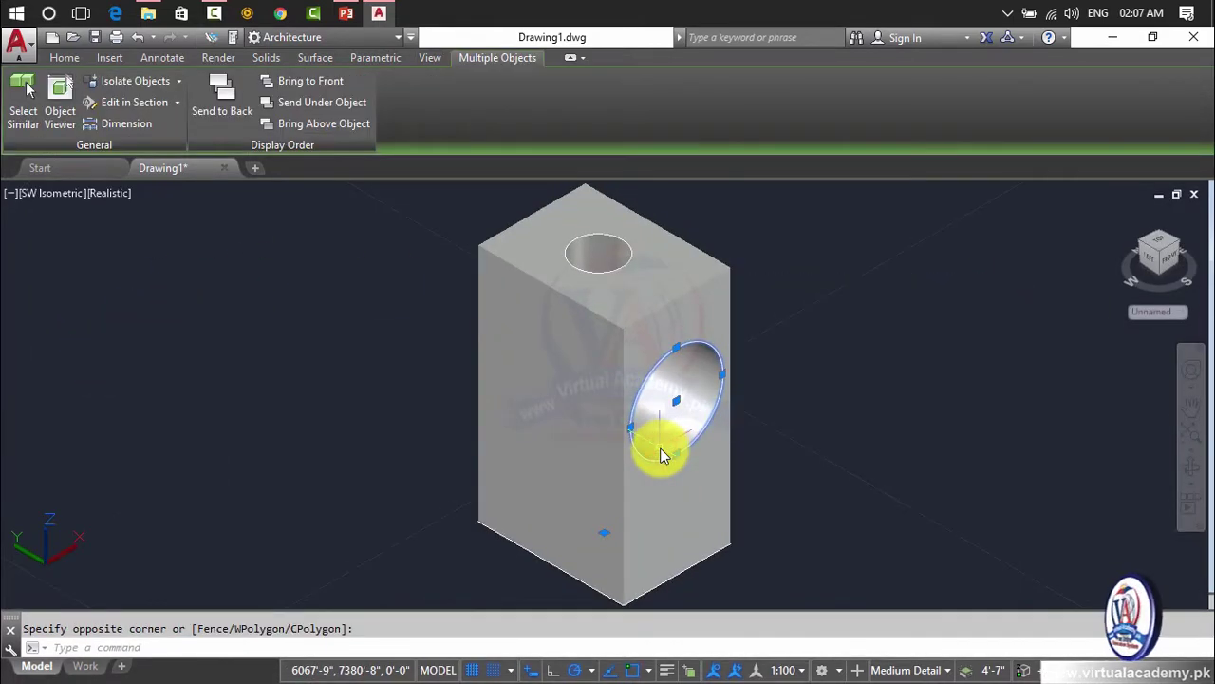
{"action": "key", "text": "Delete"}
{"action": "left_click", "coordinate": [651, 378]}
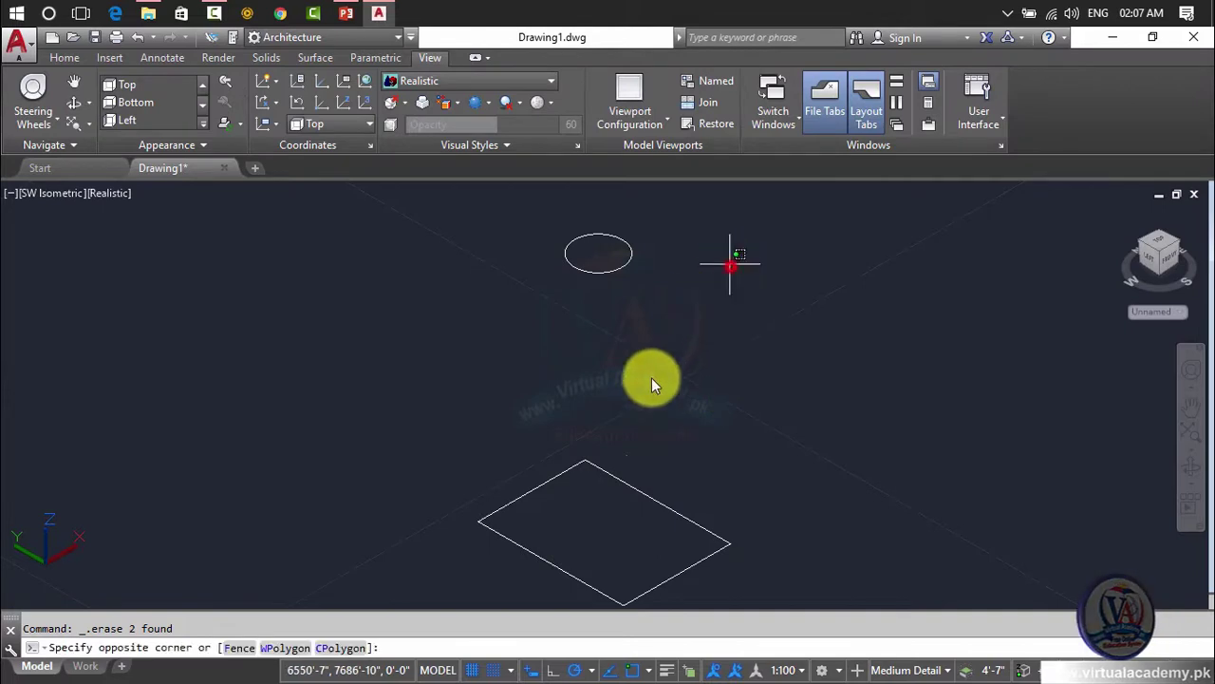
{"action": "left_click", "coordinate": [584, 560]}
{"action": "key", "text": "Delete"}
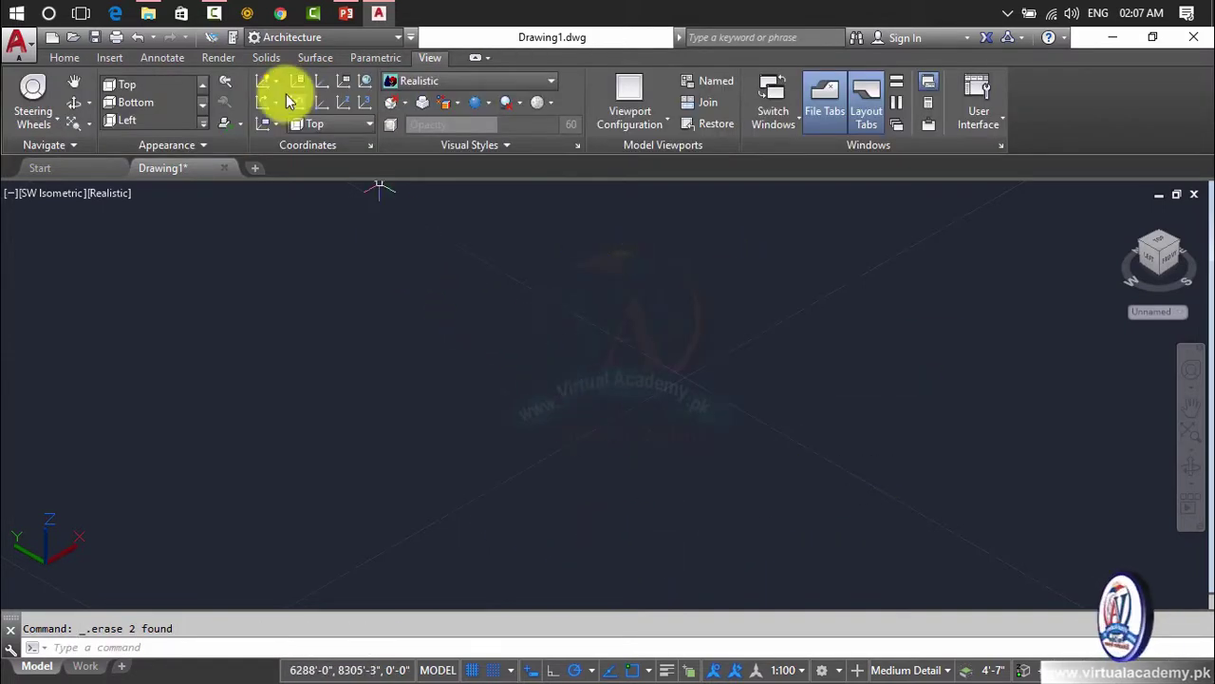
Search the customization command list for "mesh", add Mesh Box to the Quick Access toolbar and exit, discarding unsaved changes.
{"action": "left_click", "coordinate": [268, 58]}
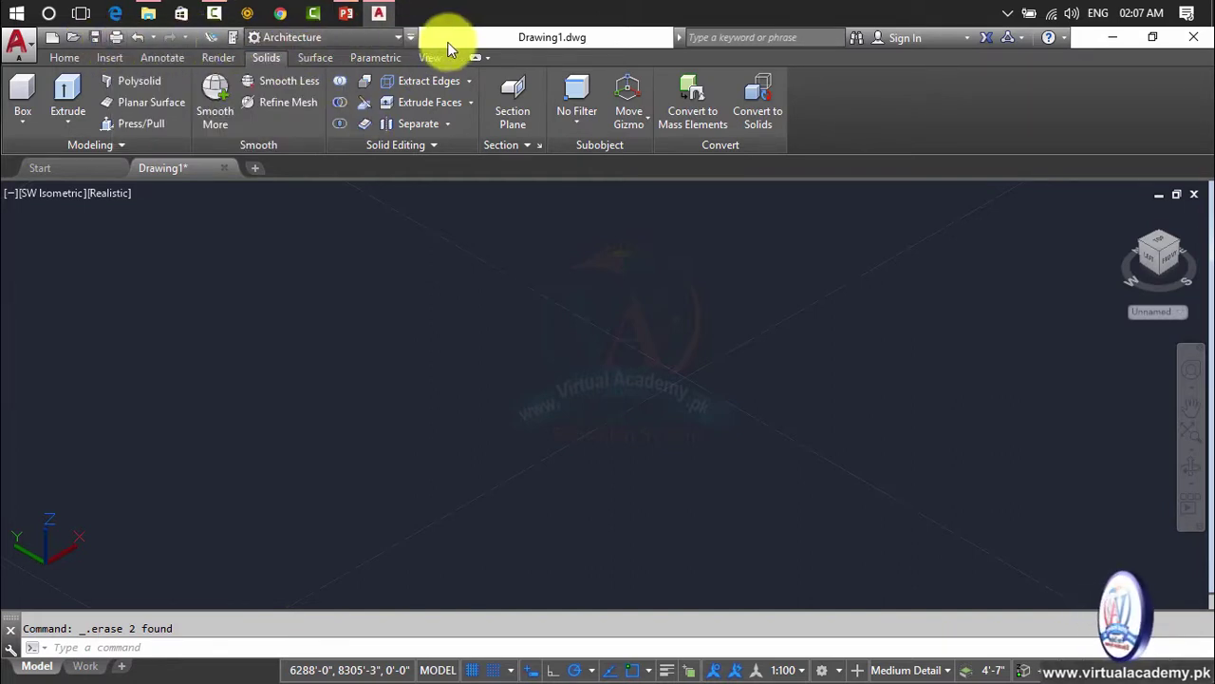
{"action": "left_click", "coordinate": [410, 37]}
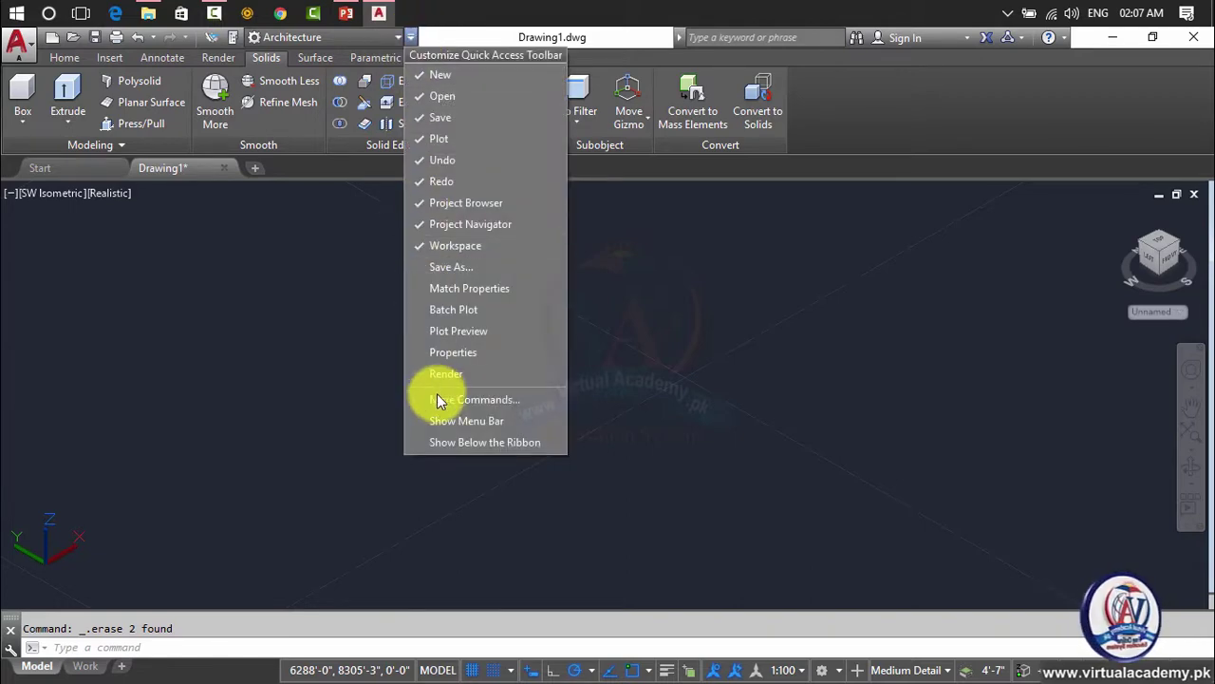
{"action": "left_click", "coordinate": [474, 399]}
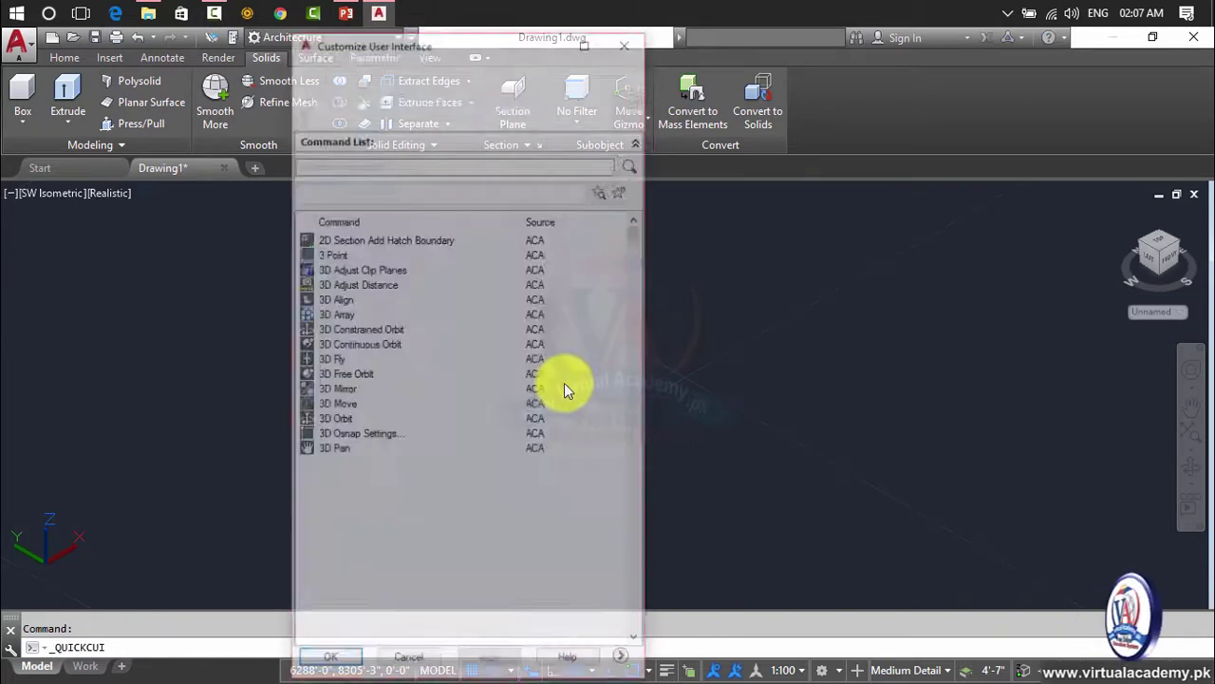
{"action": "left_click", "coordinate": [443, 167]}
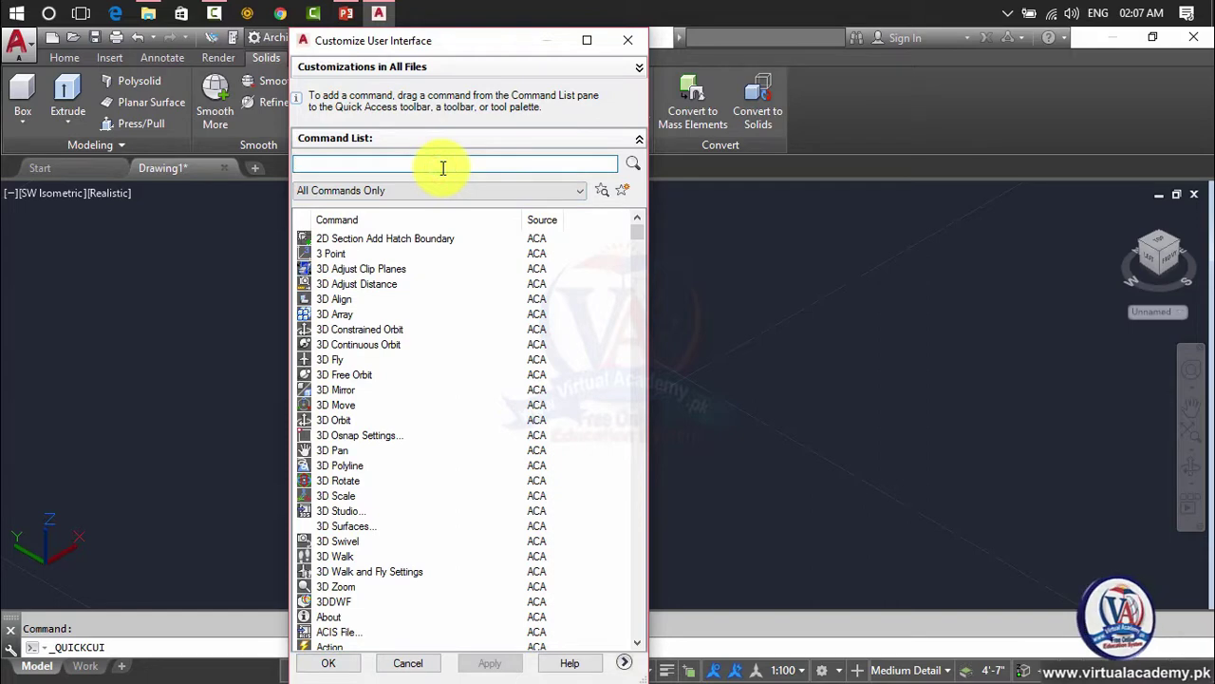
{"action": "type", "text": "mesh"}
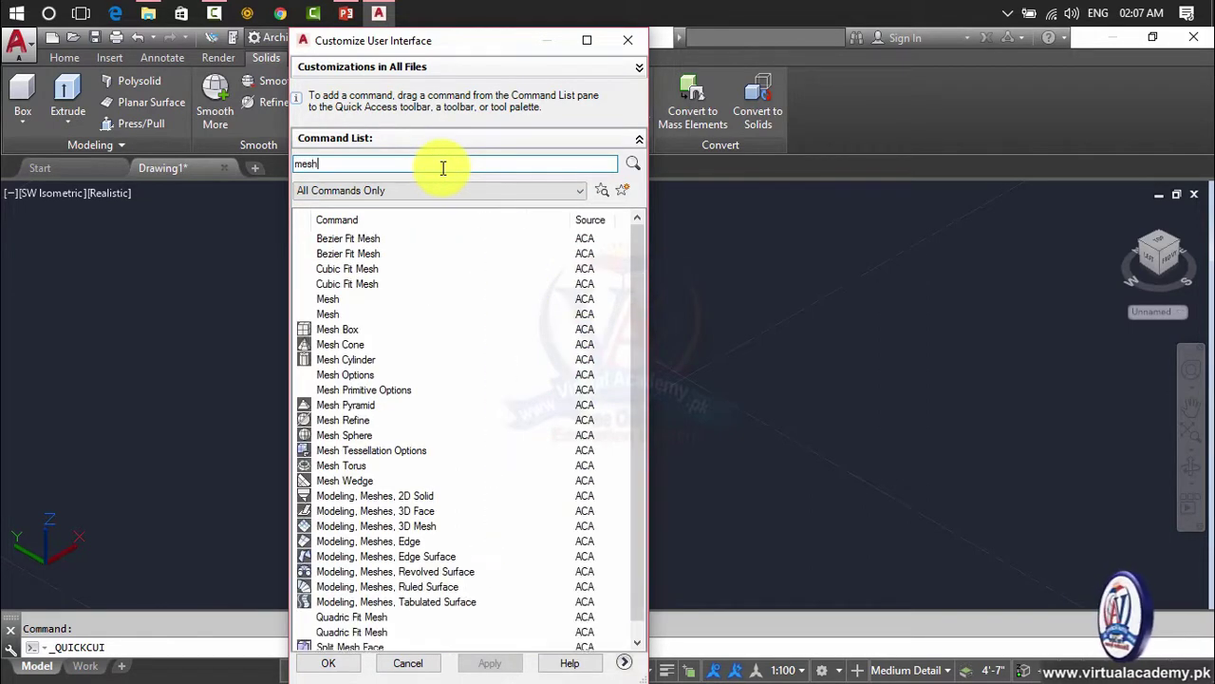
{"action": "left_click", "coordinate": [334, 329]}
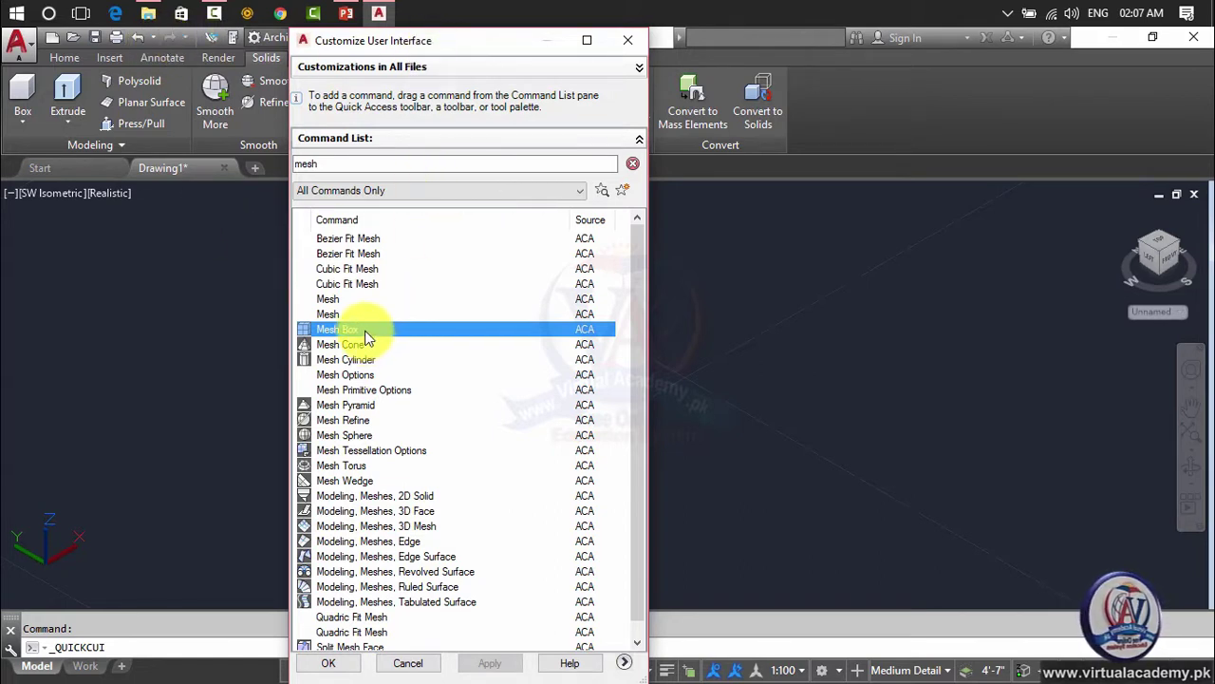
{"action": "left_click_drag", "start_coordinate": [365, 329], "coordinate": [231, 39]}
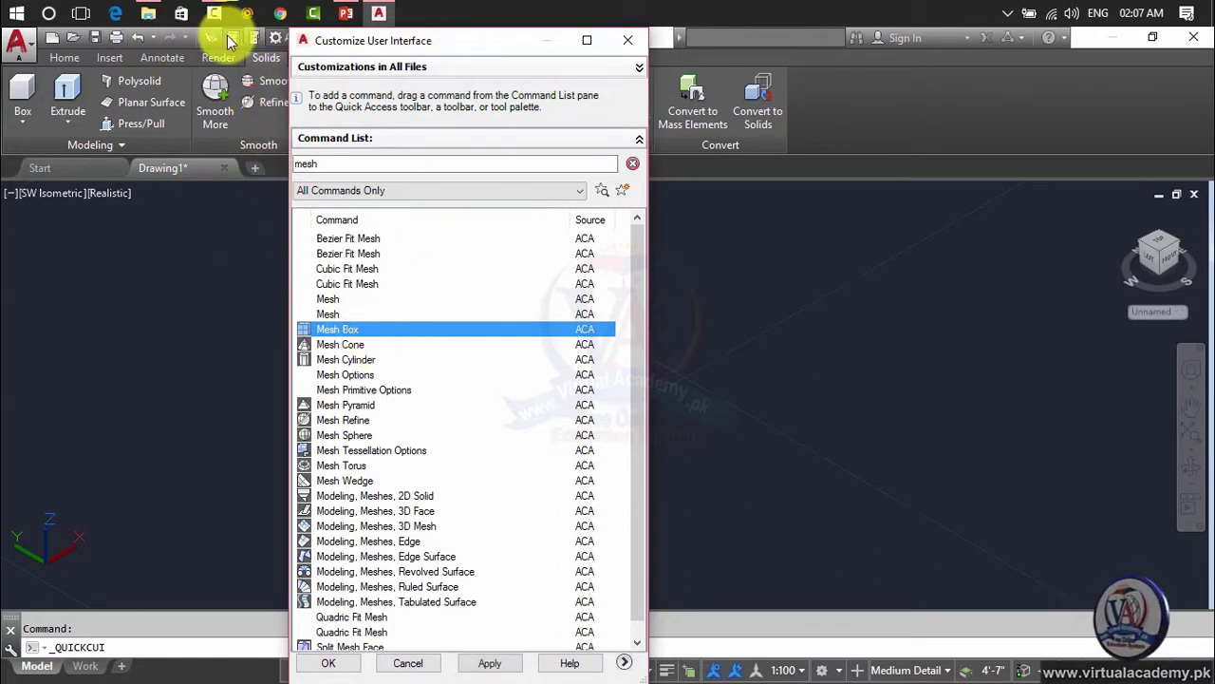
{"action": "left_click", "coordinate": [623, 41]}
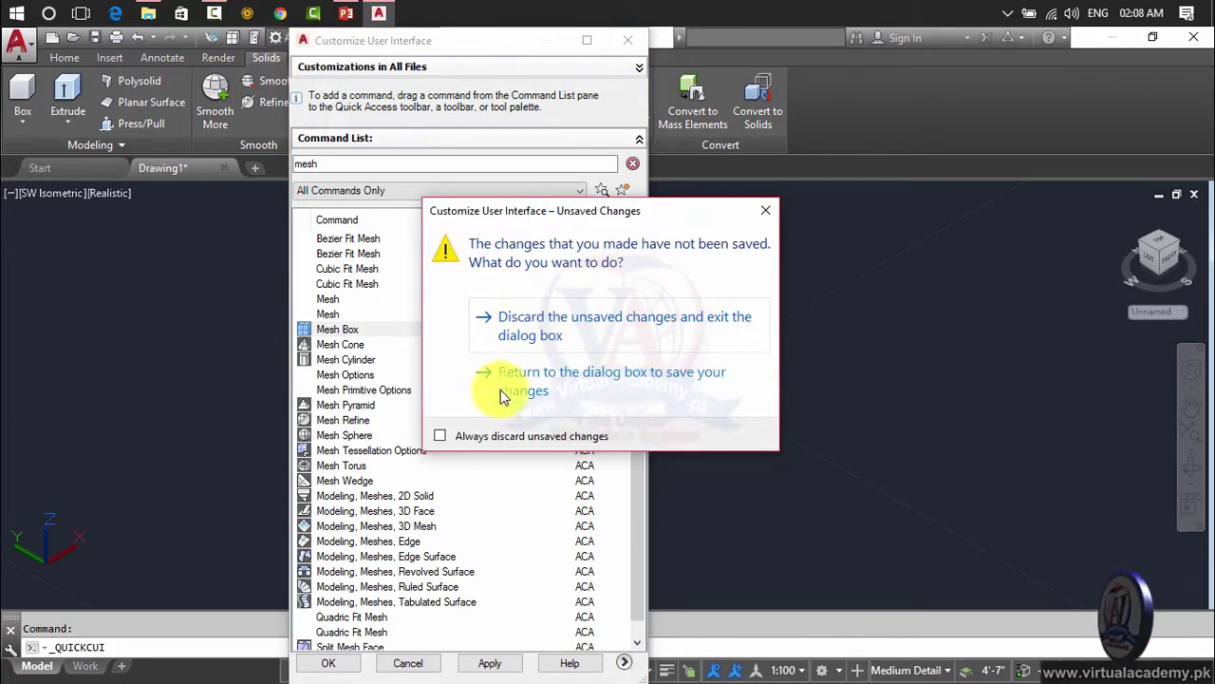
{"action": "left_click", "coordinate": [473, 436]}
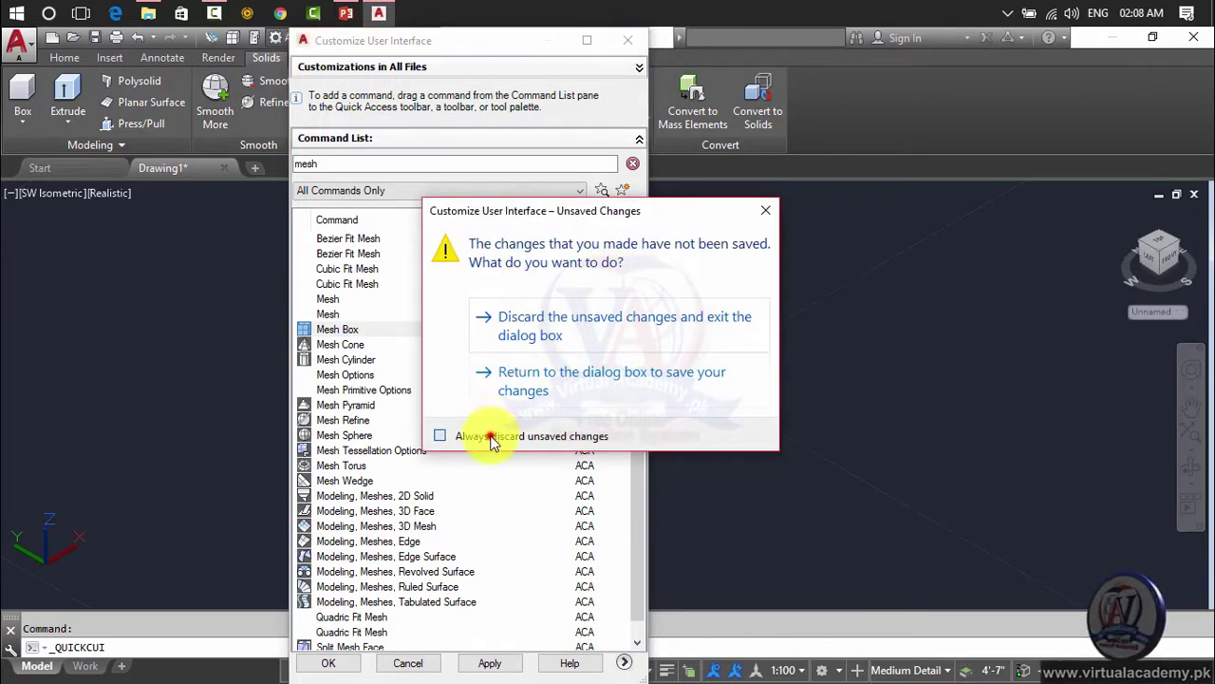
{"action": "left_click", "coordinate": [607, 323]}
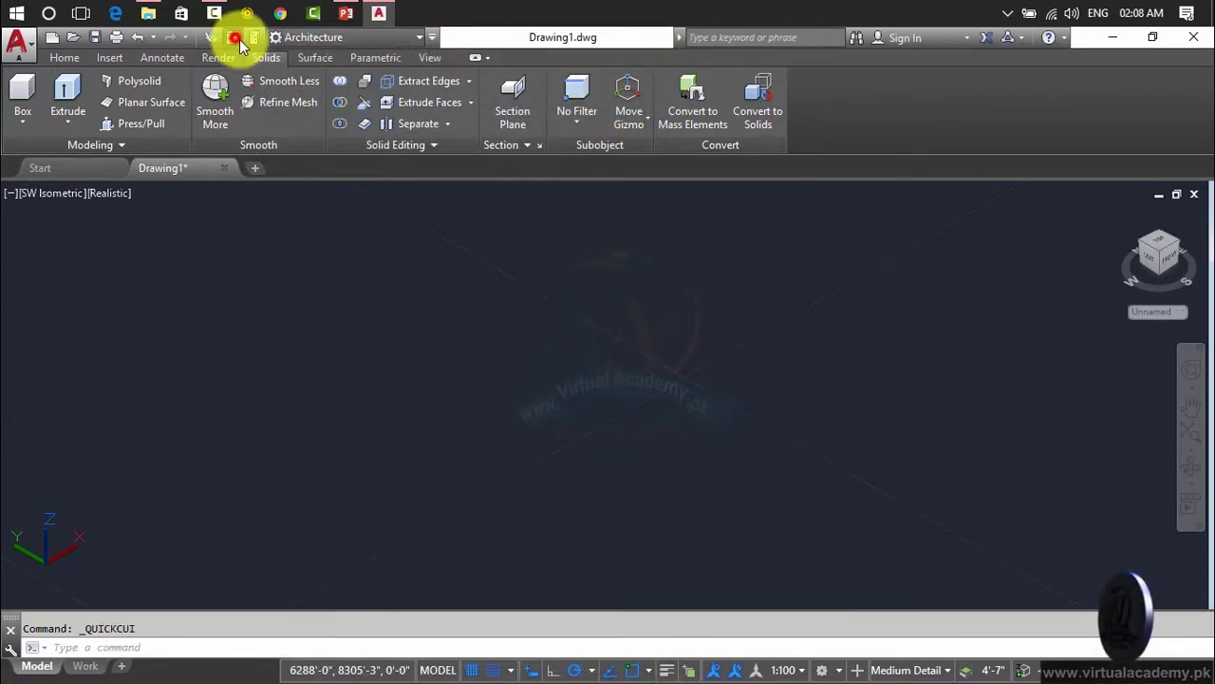
Draw a mesh box about 377'-7" high with a freehand rectangular base.
{"action": "left_click", "coordinate": [237, 40]}
{"action": "left_click", "coordinate": [302, 288]}
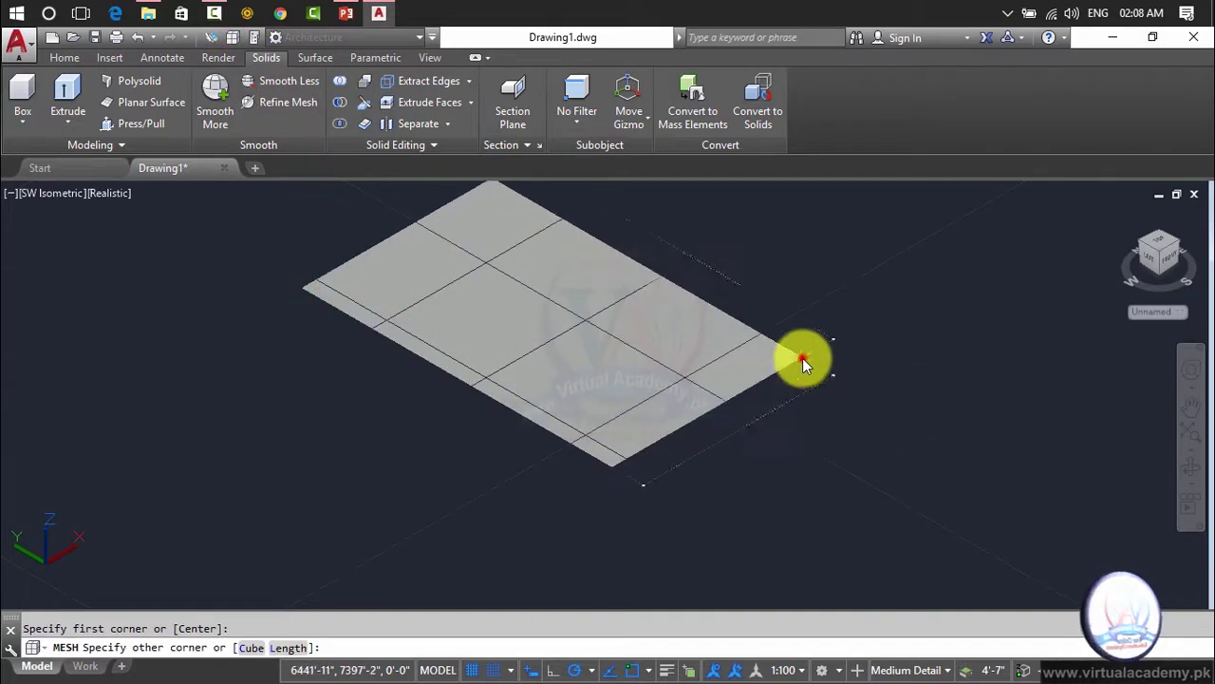
{"action": "left_click", "coordinate": [802, 360]}
{"action": "middle_click_drag", "start_coordinate": [803, 358], "coordinate": [723, 479]}
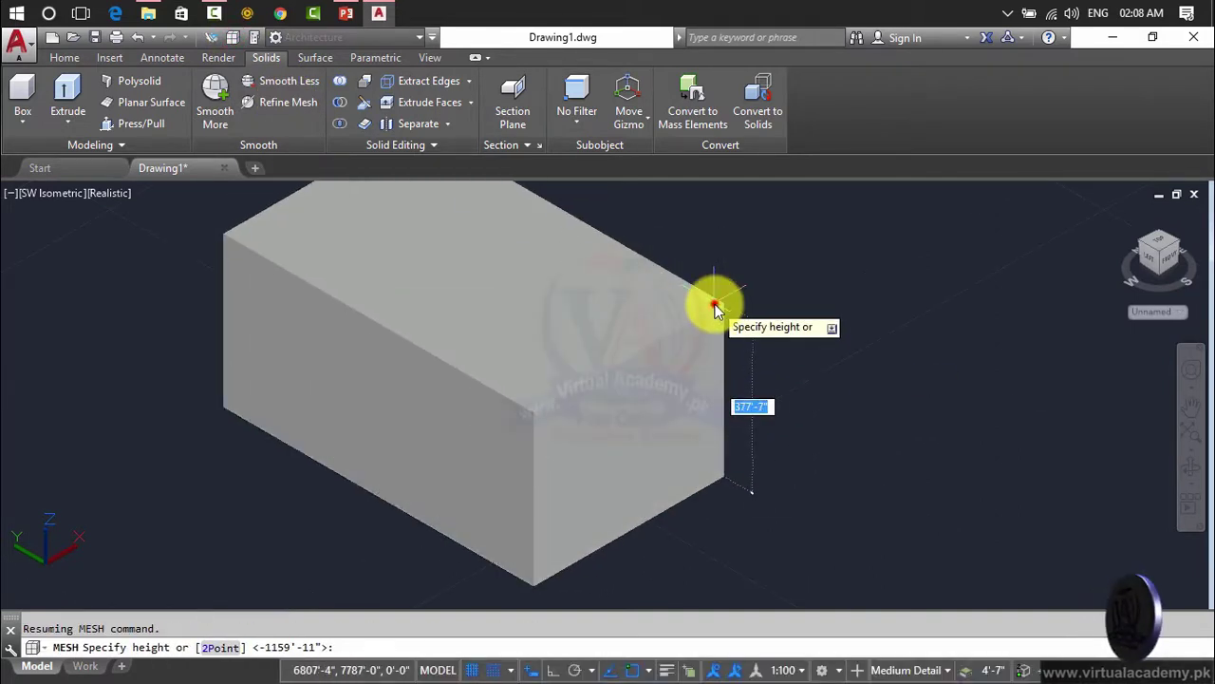
{"action": "left_click", "coordinate": [716, 309]}
Select the mesh box and delete it.
{"action": "scroll", "coordinate": [874, 353], "scroll_direction": "down", "scroll_amount": 5}
{"action": "left_click", "coordinate": [887, 313]}
{"action": "left_click", "coordinate": [762, 375]}
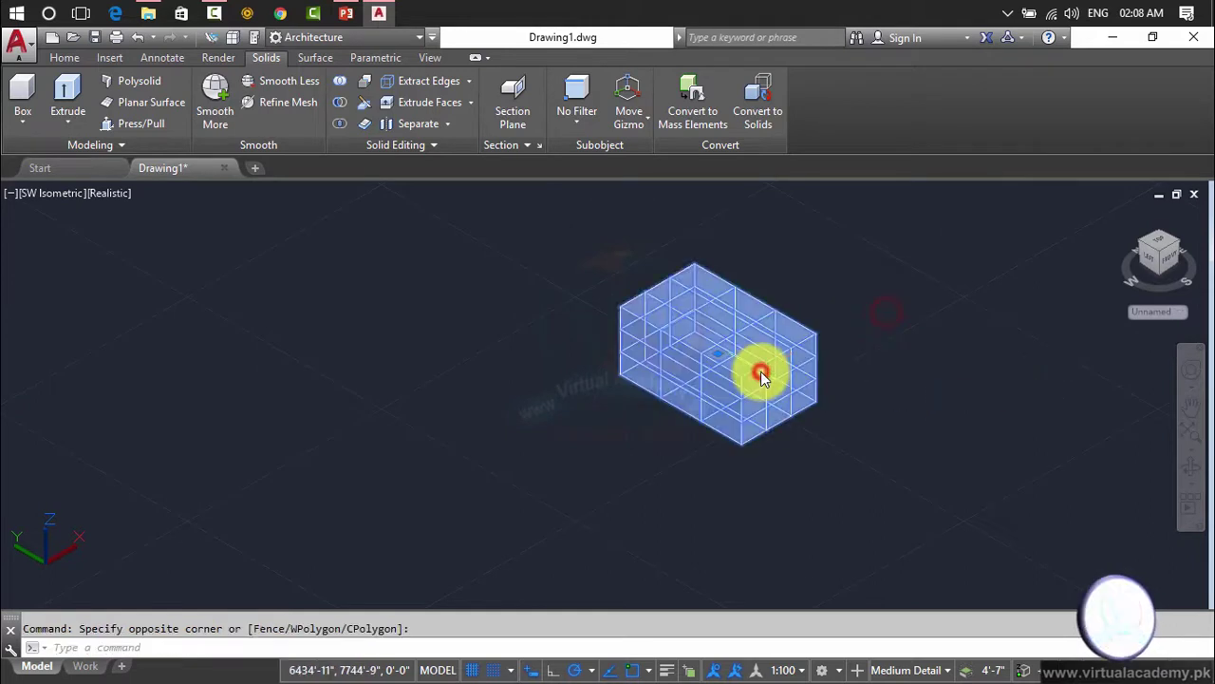
{"action": "key", "text": "Delete"}
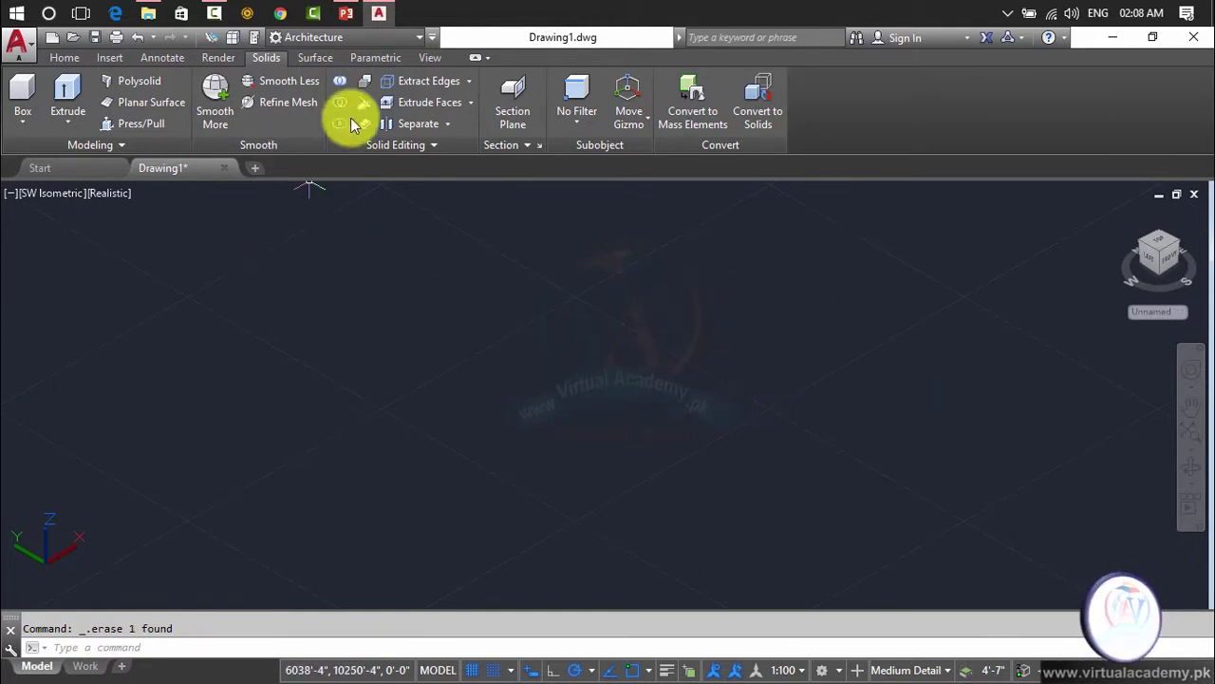
Switch to the 3D Modeling workspace and show its mesh tools.
{"action": "left_click", "coordinate": [421, 40]}
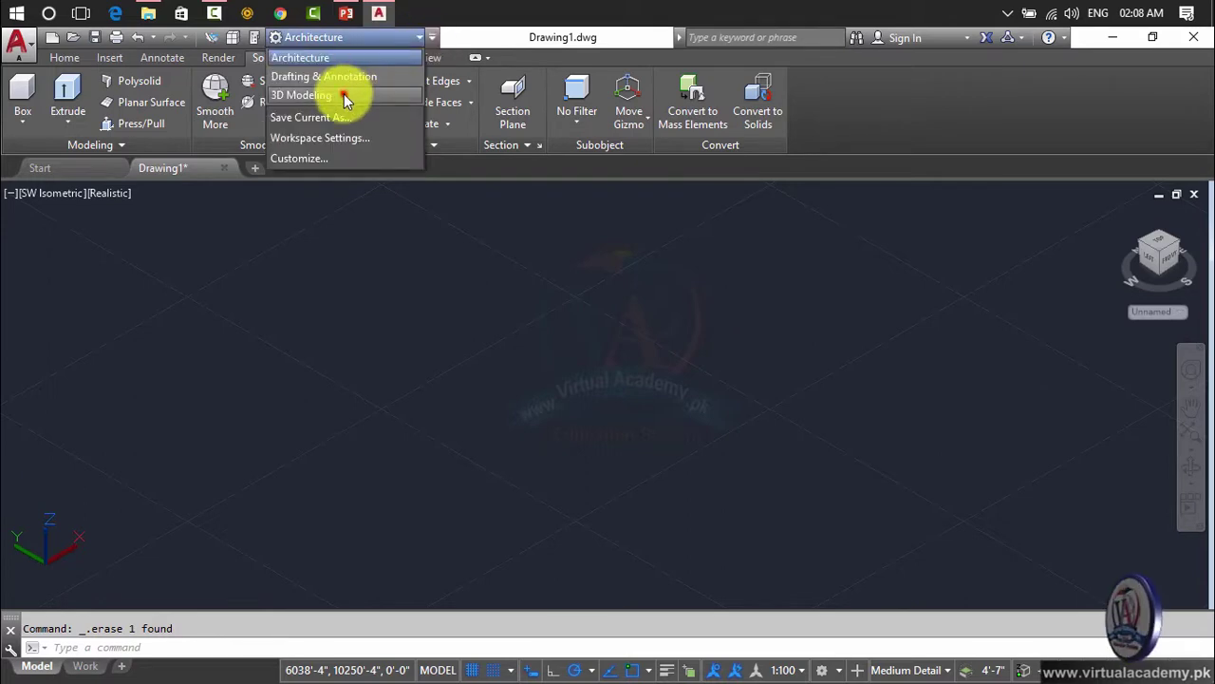
{"action": "left_click", "coordinate": [344, 95]}
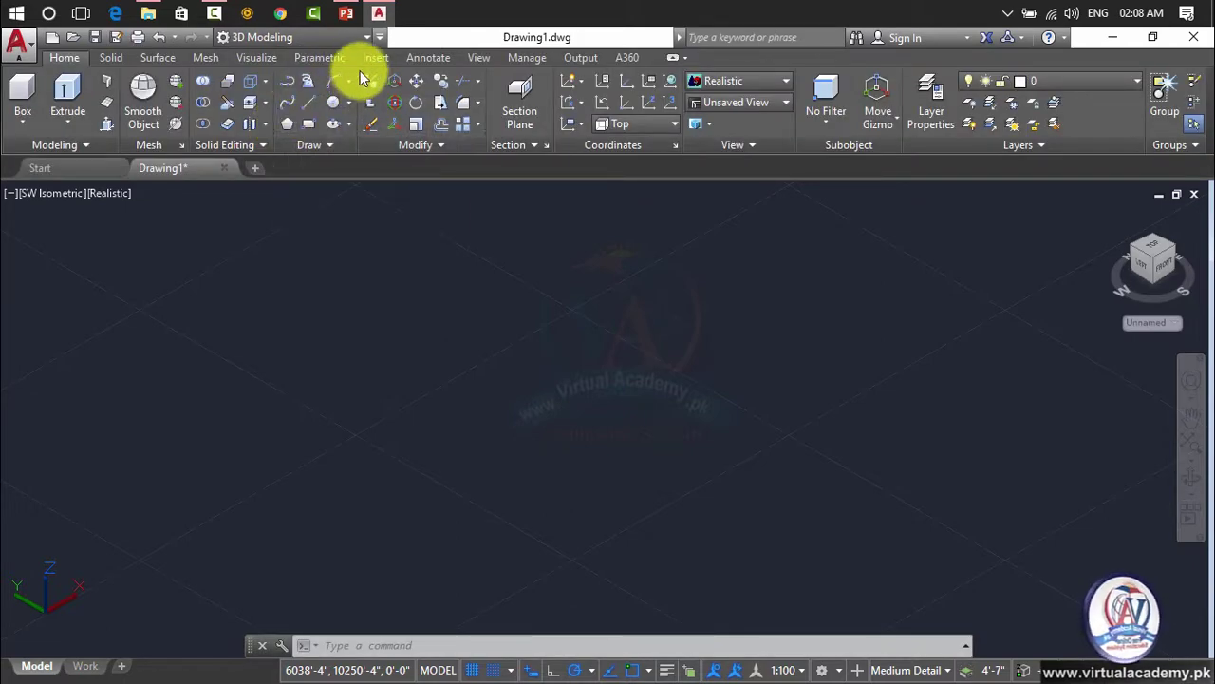
{"action": "left_click", "coordinate": [211, 59]}
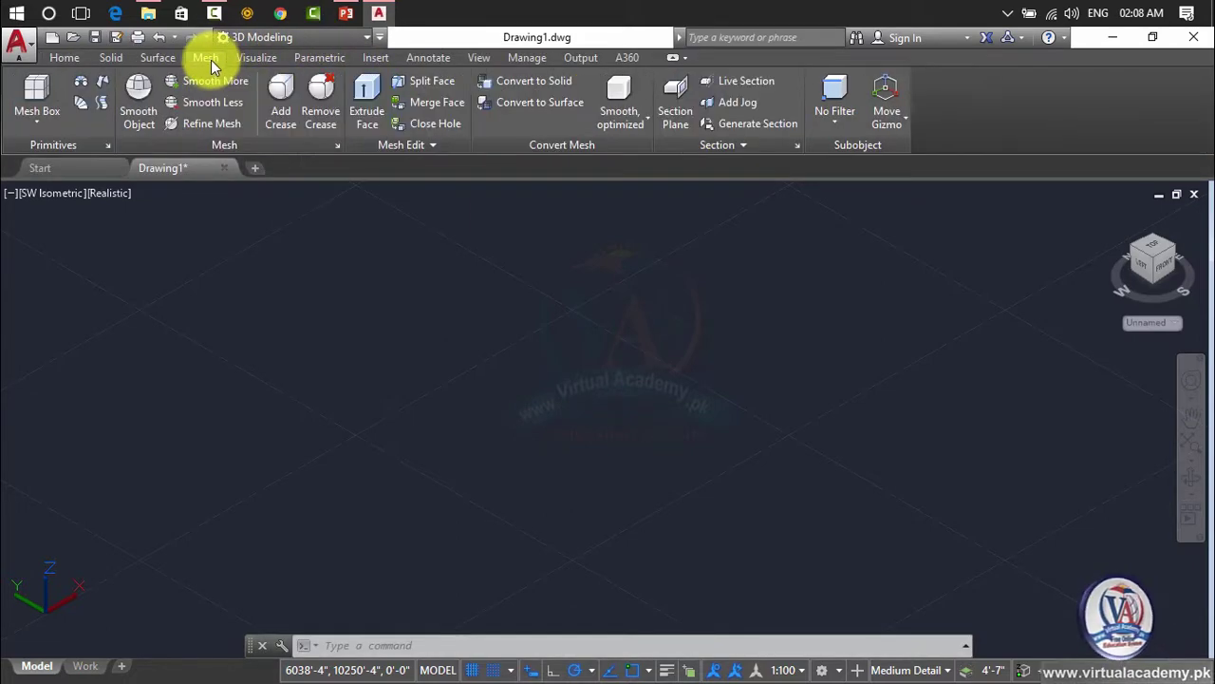
Draw a mesh box with a freehand rectangular base and pull its height upward.
{"action": "left_click", "coordinate": [41, 121]}
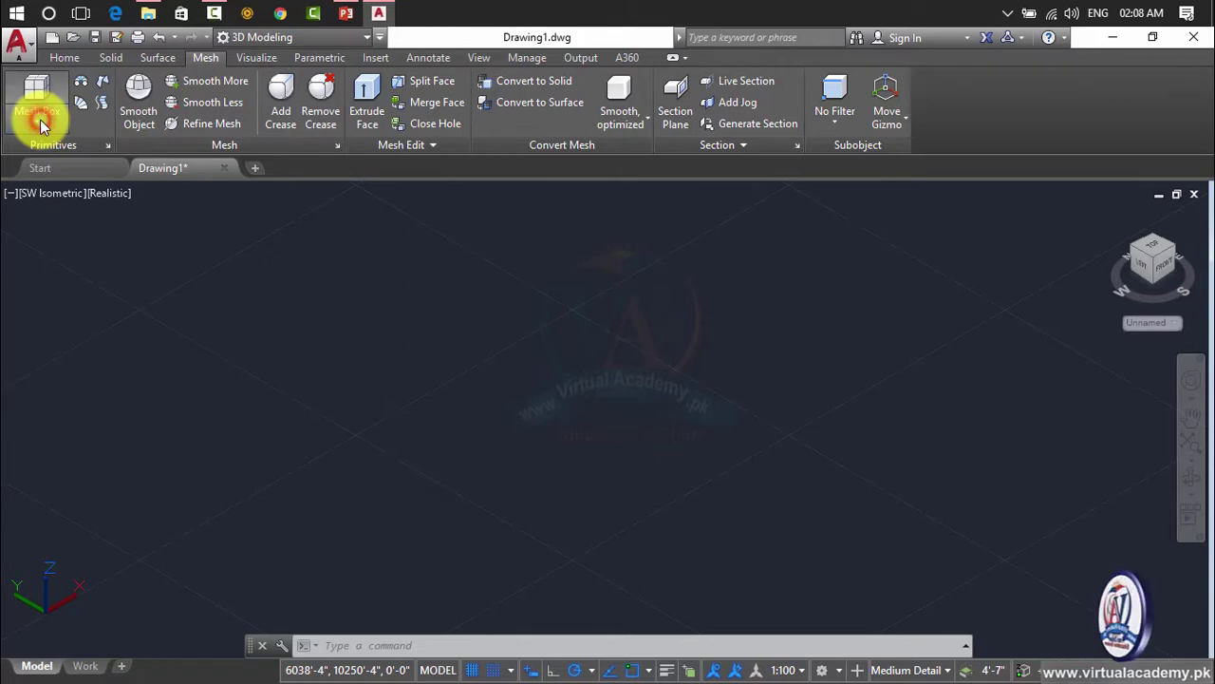
{"action": "left_click", "coordinate": [47, 152]}
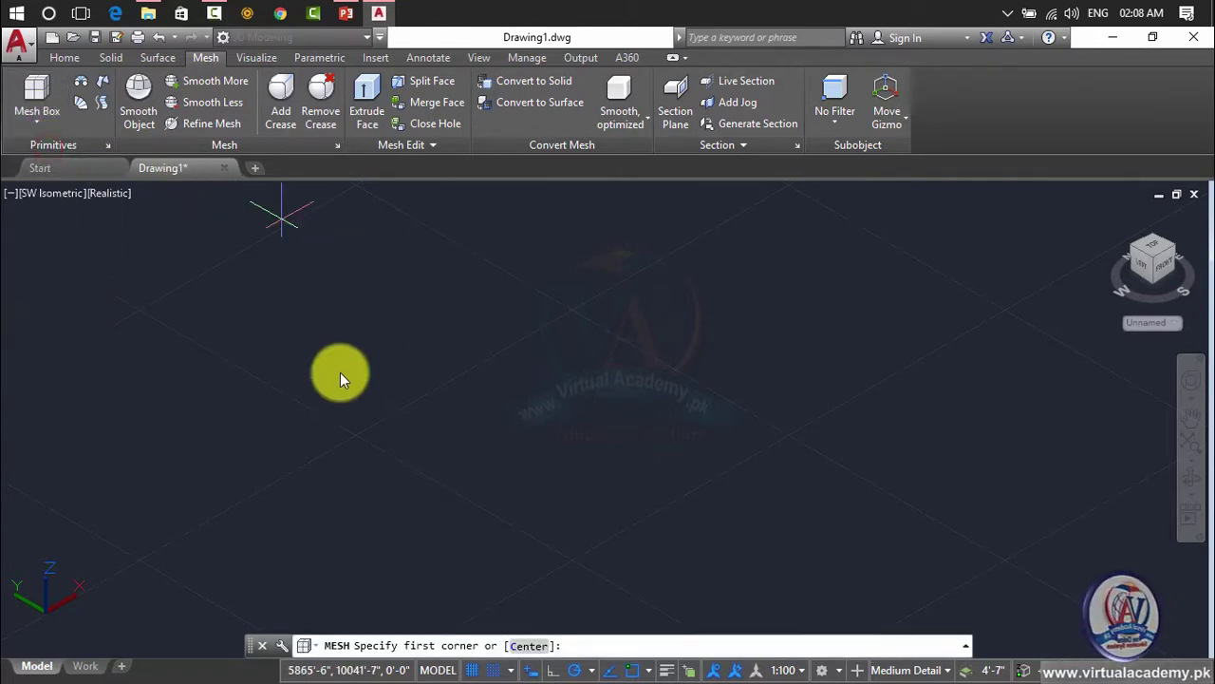
{"action": "left_click", "coordinate": [674, 374]}
{"action": "middle_click_drag", "start_coordinate": [660, 258], "coordinate": [626, 359]}
{"action": "left_click", "coordinate": [637, 299]}
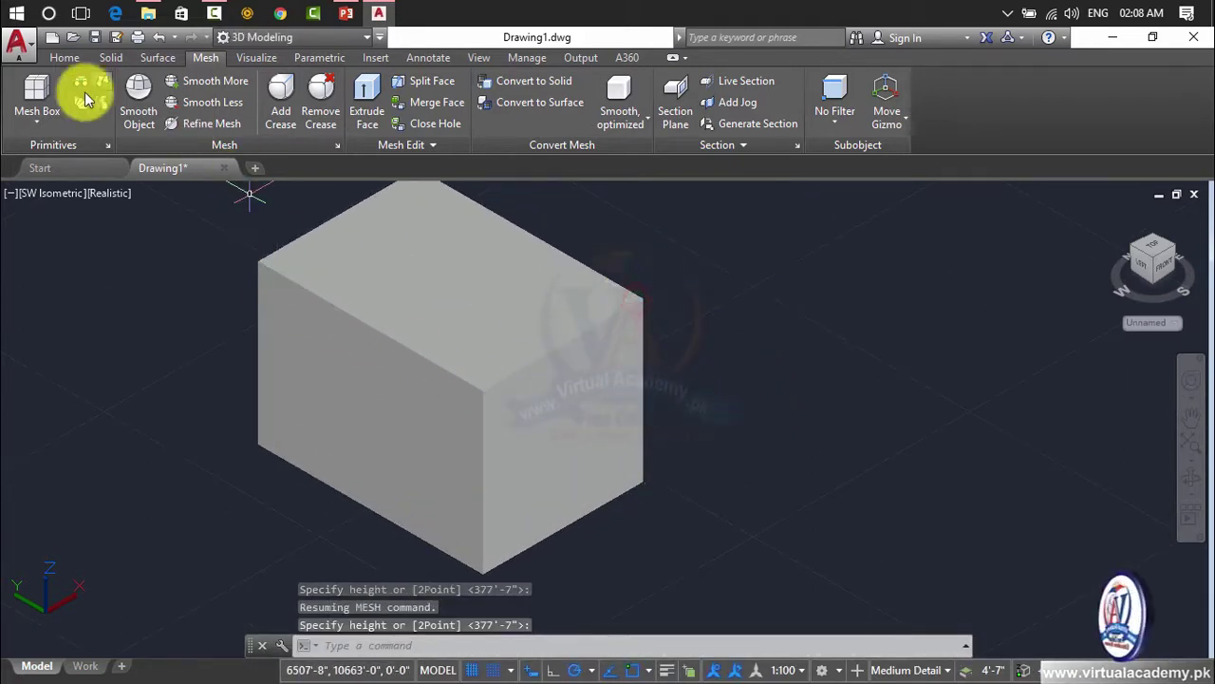
Draw a mesh sphere with a freehand radius beside the mesh box.
{"action": "left_click", "coordinate": [36, 118]}
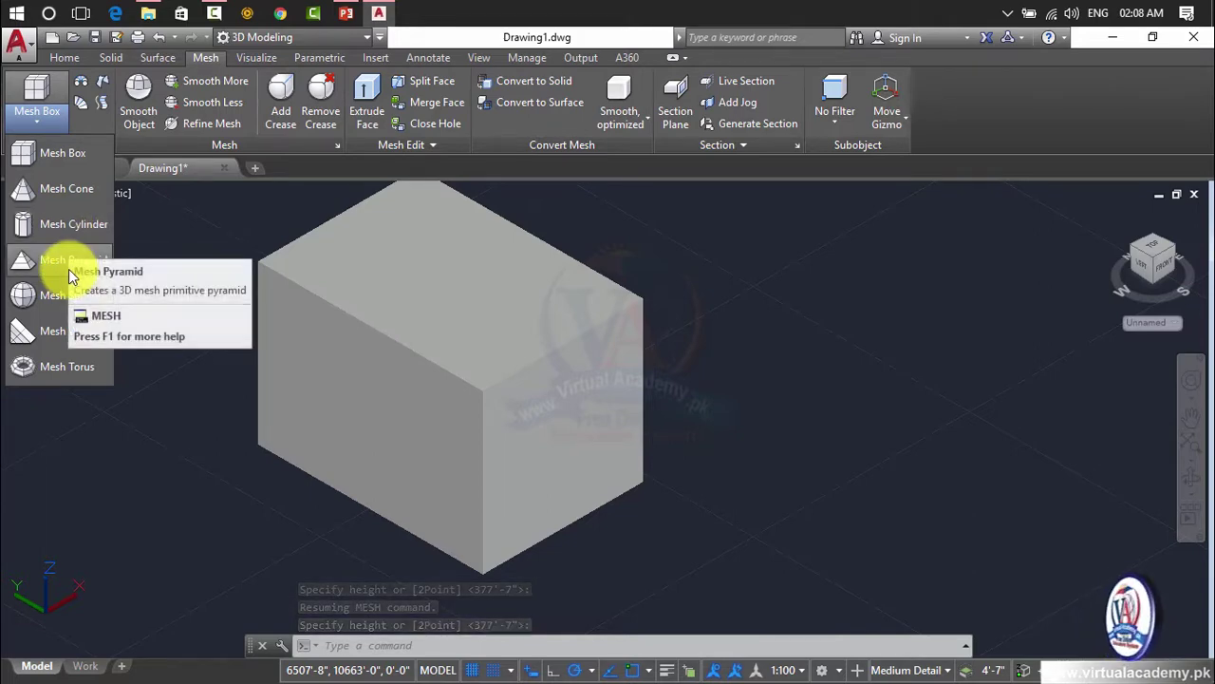
{"action": "left_click", "coordinate": [46, 302]}
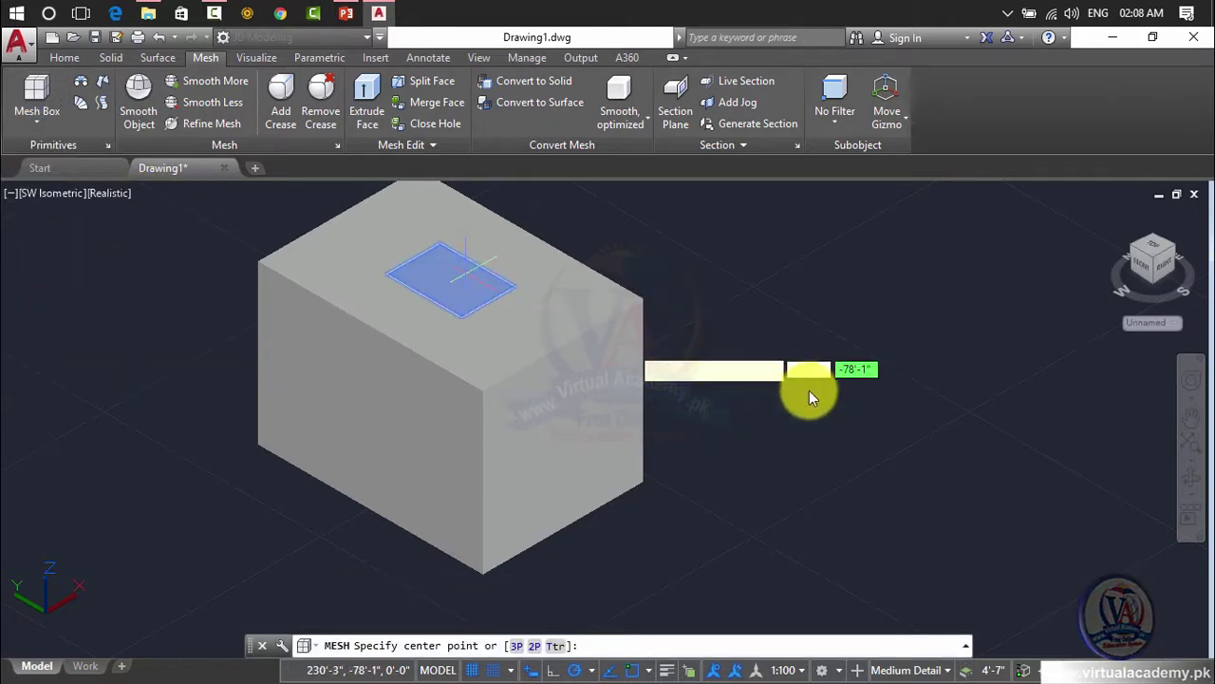
{"action": "scroll", "coordinate": [856, 386], "scroll_direction": "down", "scroll_amount": 2}
{"action": "middle_click_drag", "start_coordinate": [856, 387], "coordinate": [584, 378]}
{"action": "left_click", "coordinate": [699, 375]}
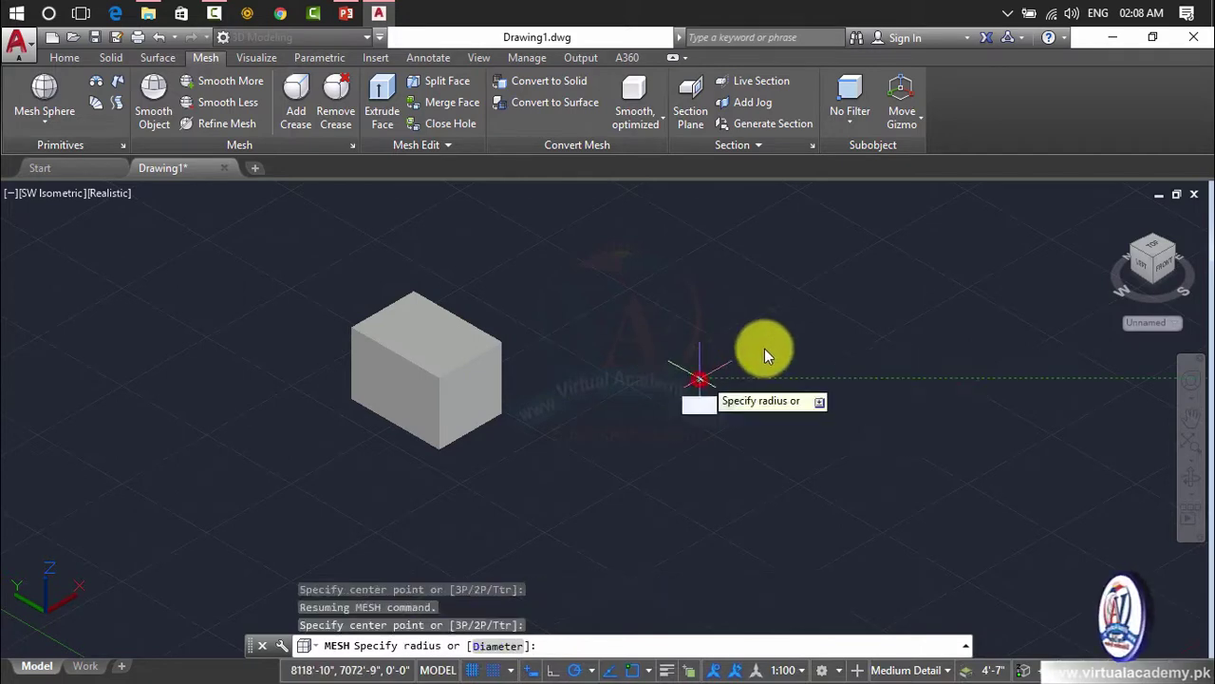
{"action": "left_click", "coordinate": [814, 351]}
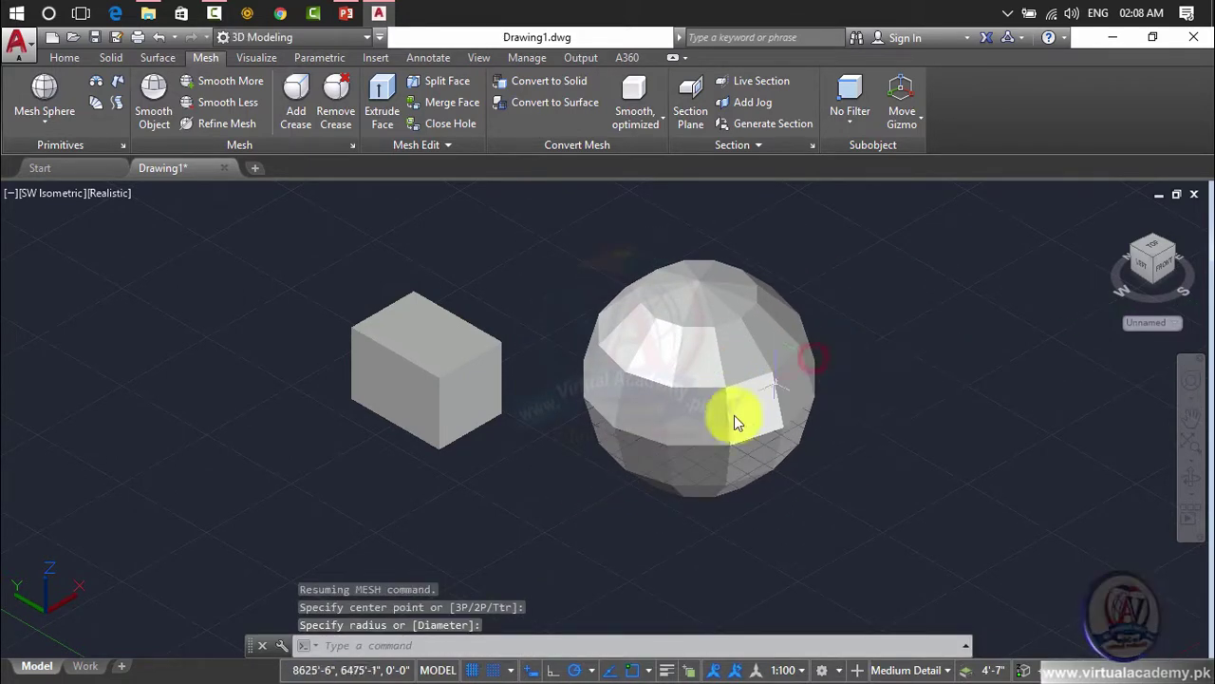
Draw a mesh torus beside the mesh sphere, picking its overall radius and tube radius freehand.
{"action": "left_click", "coordinate": [38, 122]}
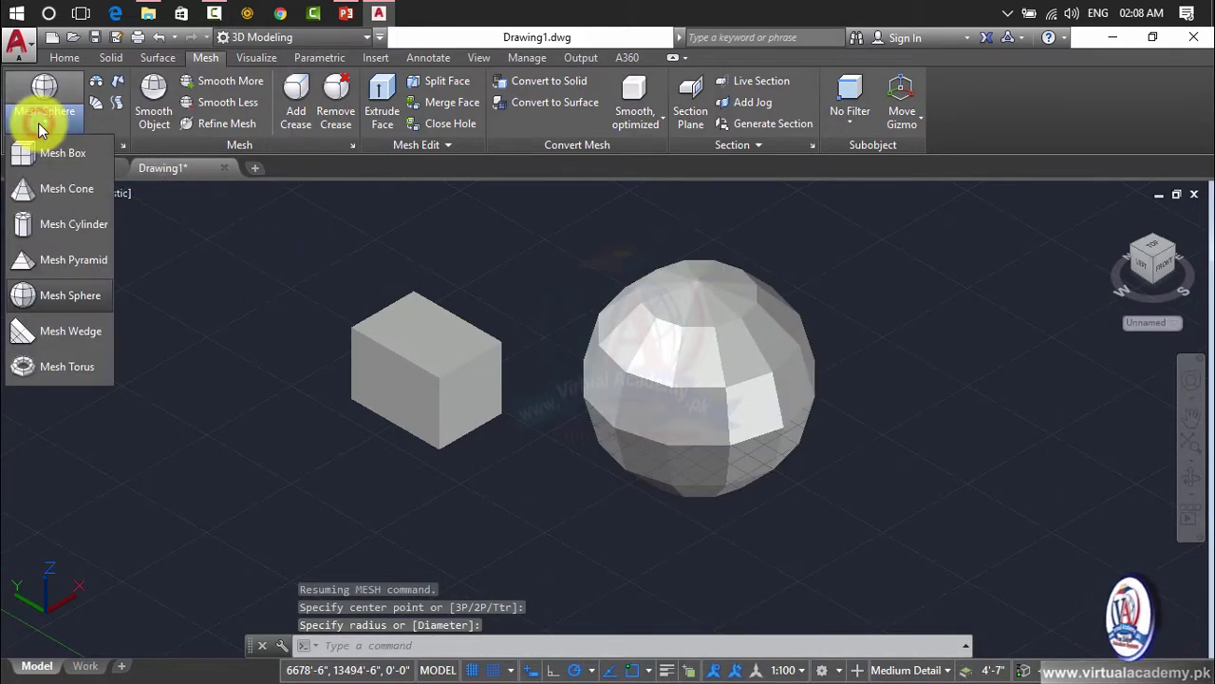
{"action": "left_click", "coordinate": [41, 366]}
{"action": "middle_click_drag", "start_coordinate": [911, 342], "coordinate": [494, 336]}
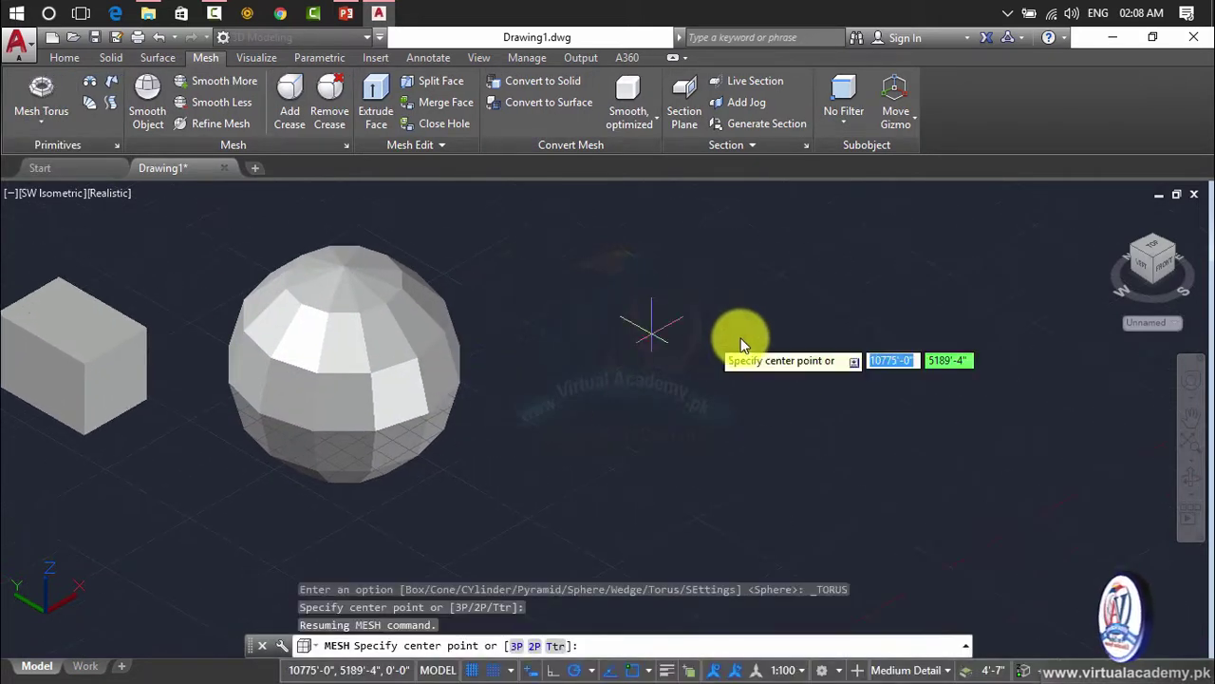
{"action": "left_click", "coordinate": [758, 332]}
{"action": "left_click", "coordinate": [928, 357]}
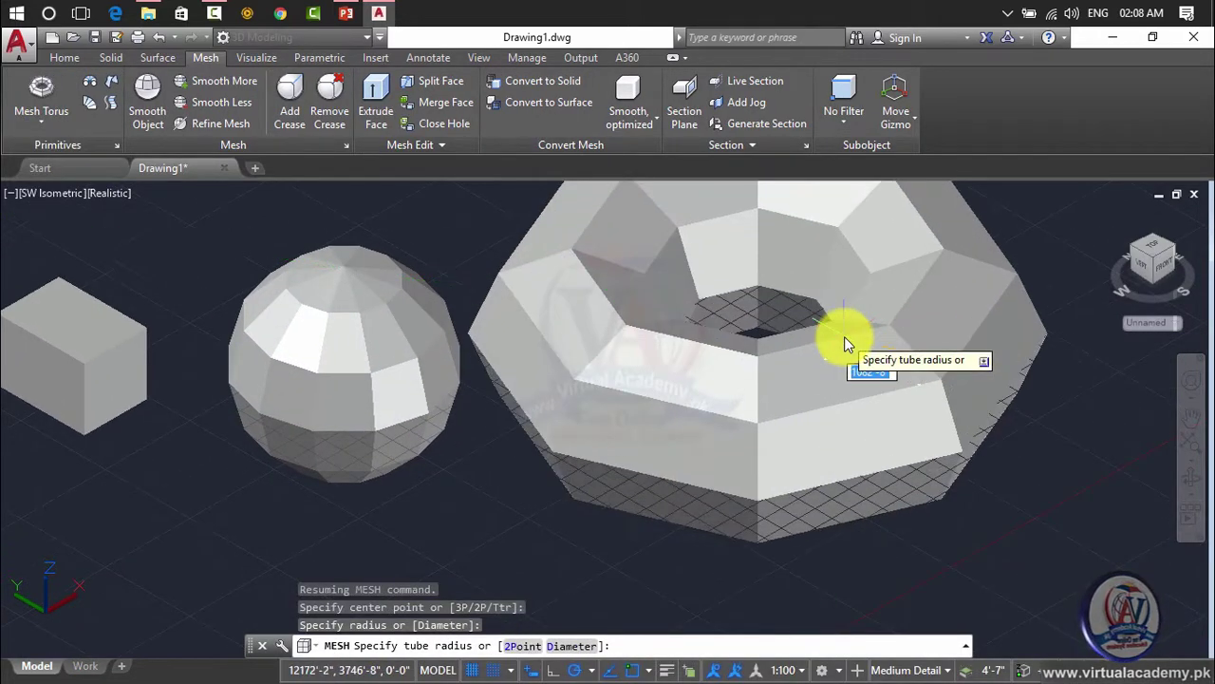
{"action": "left_click", "coordinate": [861, 362]}
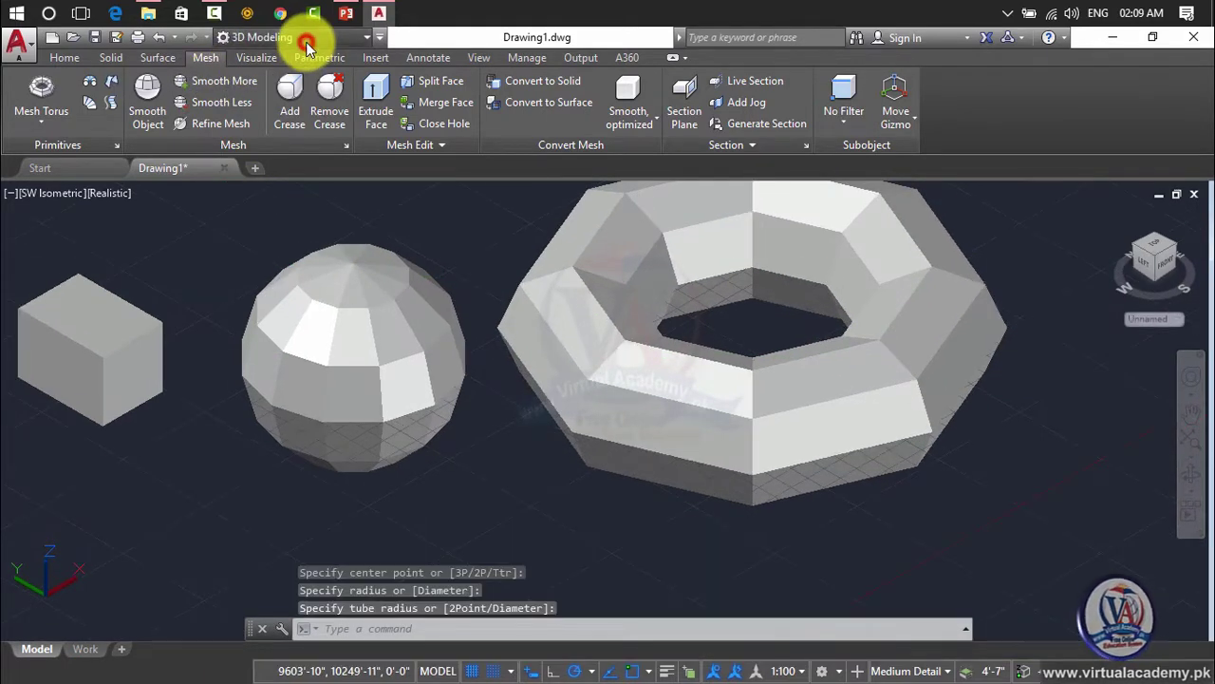
Switch to the Architecture workspace and bring all three mesh primitives into view.
{"action": "left_click", "coordinate": [300, 37]}
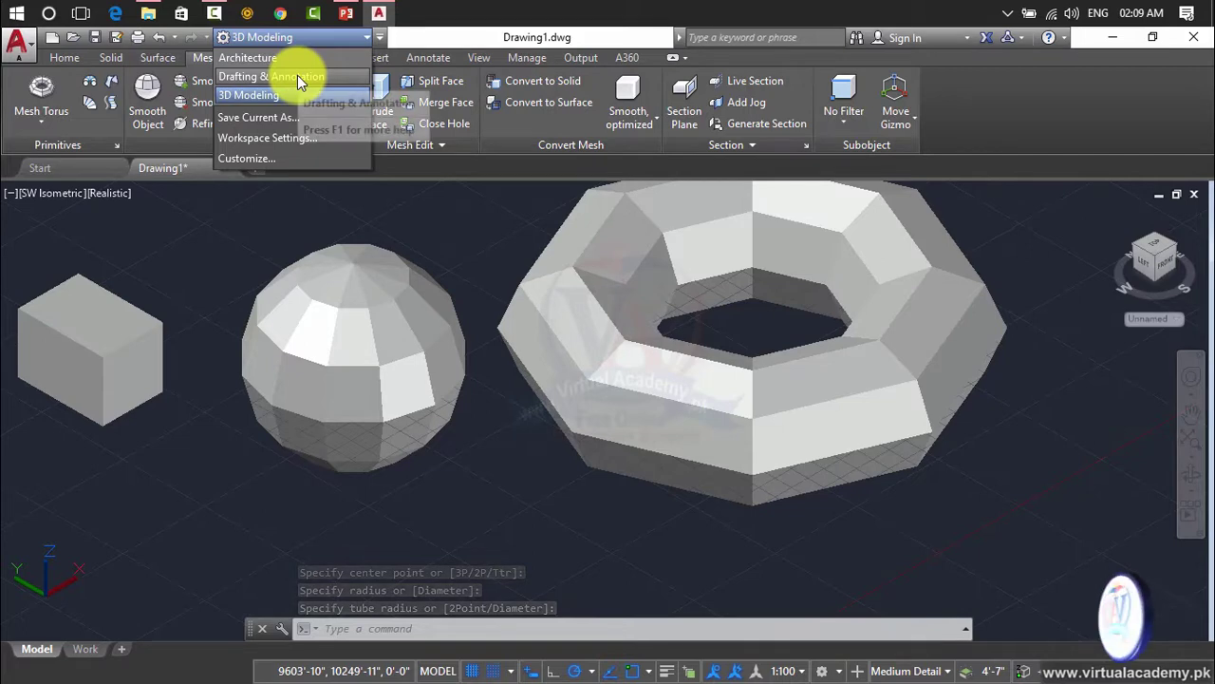
{"action": "left_click", "coordinate": [293, 60]}
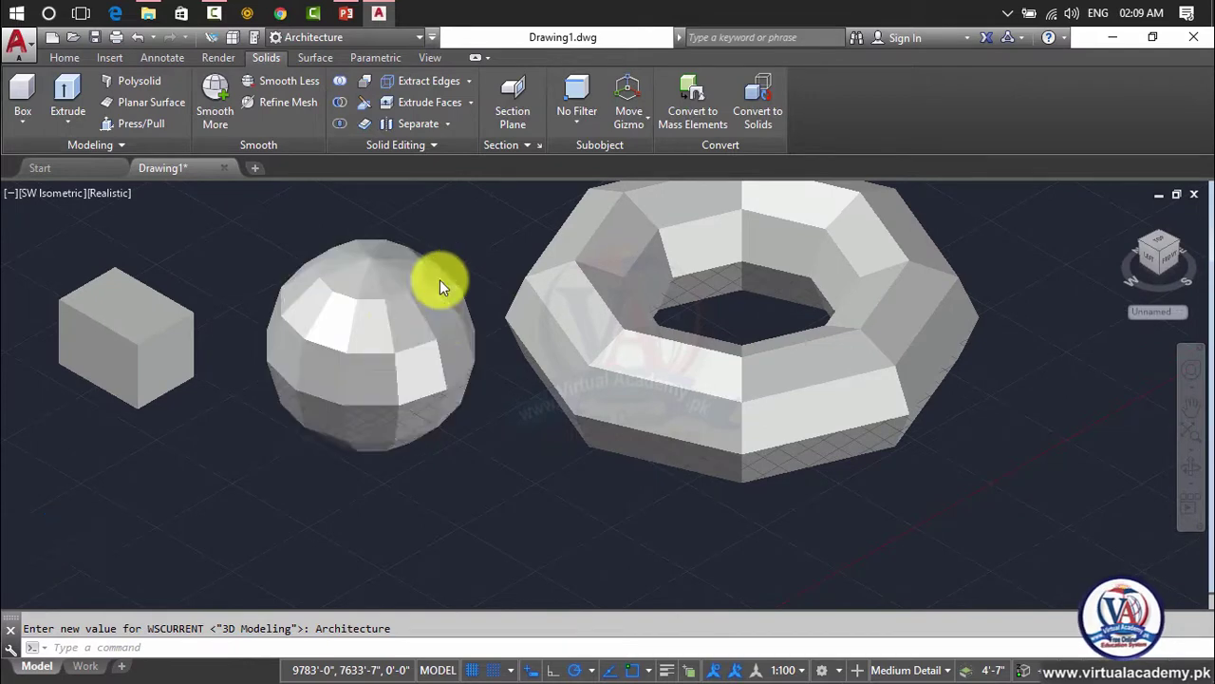
{"action": "scroll", "coordinate": [440, 276], "scroll_direction": "down", "scroll_amount": 2}
{"action": "middle_click_drag", "start_coordinate": [439, 279], "coordinate": [354, 280]}
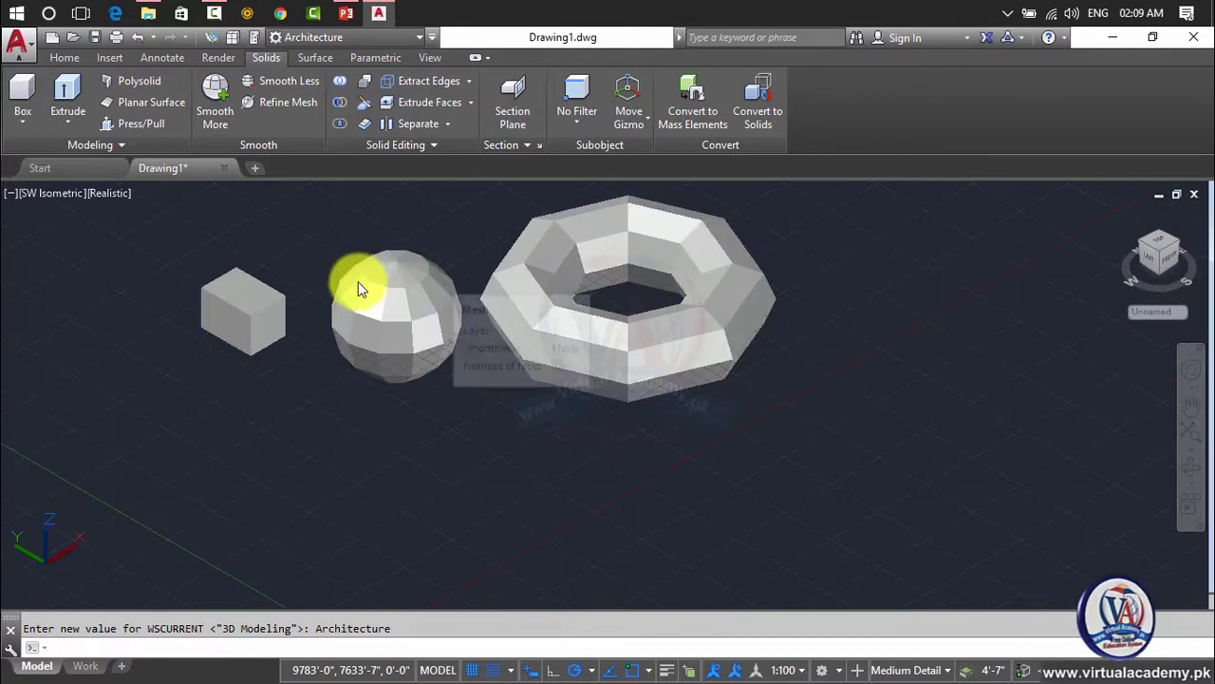
{"action": "left_click", "coordinate": [351, 270]}
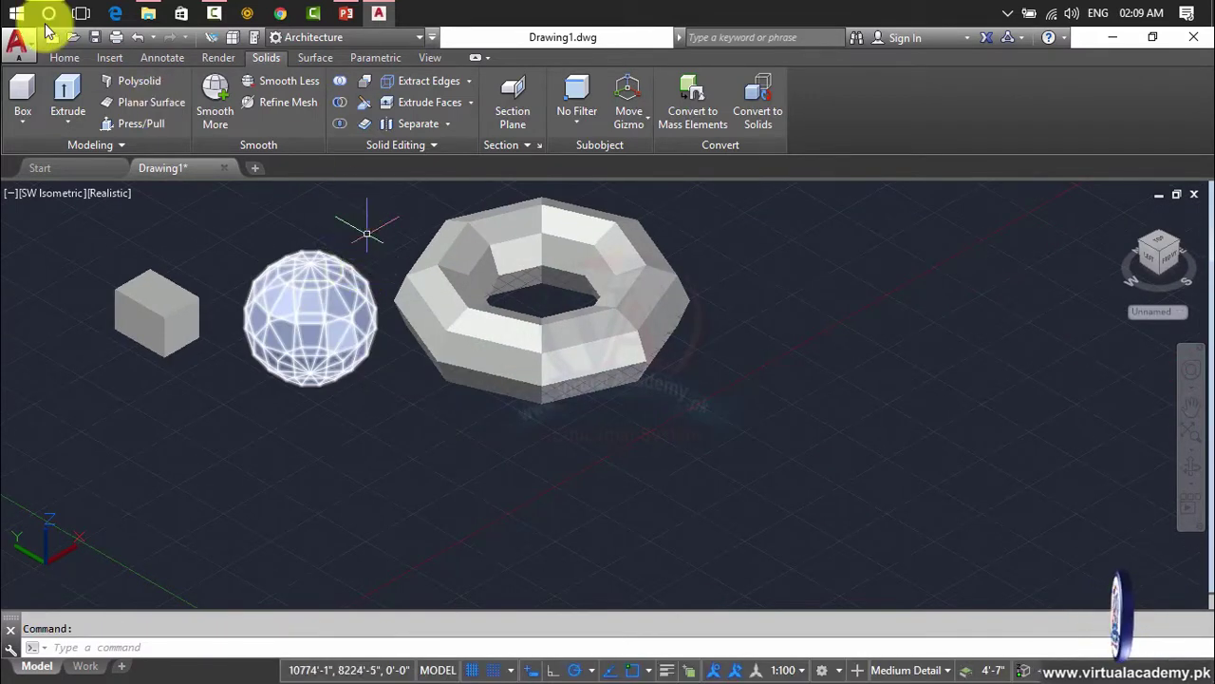
{"action": "left_click", "coordinate": [242, 98]}
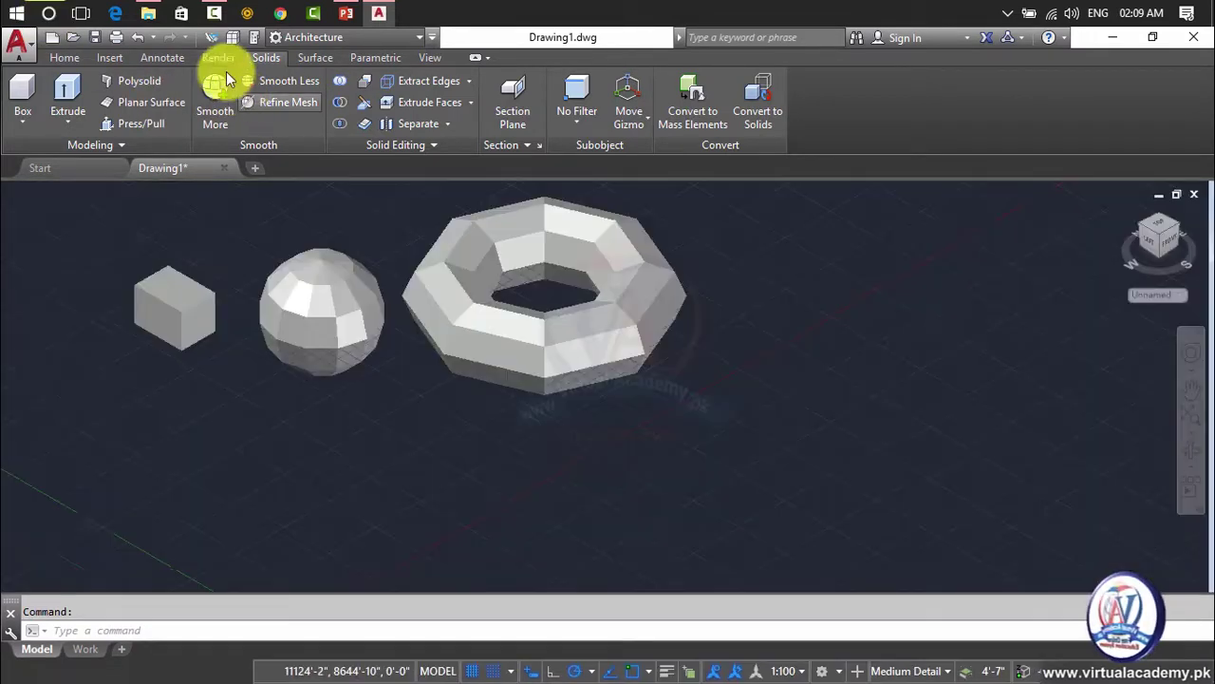
Draw a long solid box beside the mesh torus with a freehand rectangular base and height.
{"action": "left_click", "coordinate": [25, 121]}
{"action": "left_click", "coordinate": [34, 153]}
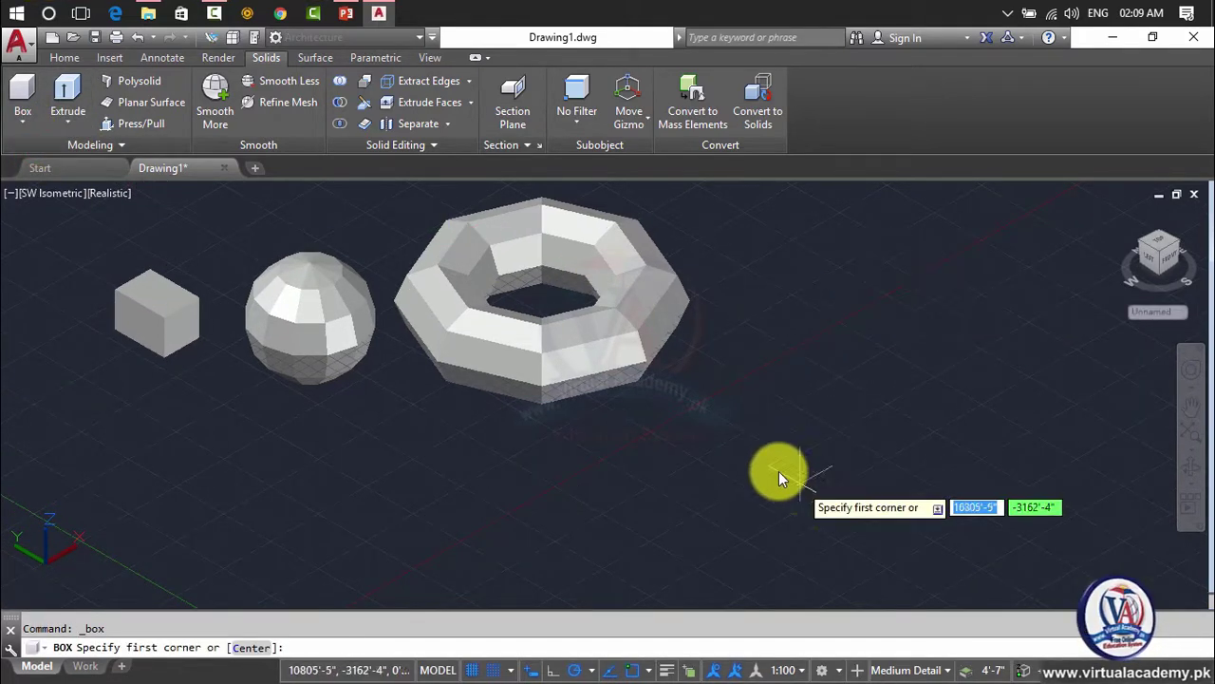
{"action": "left_click", "coordinate": [768, 393]}
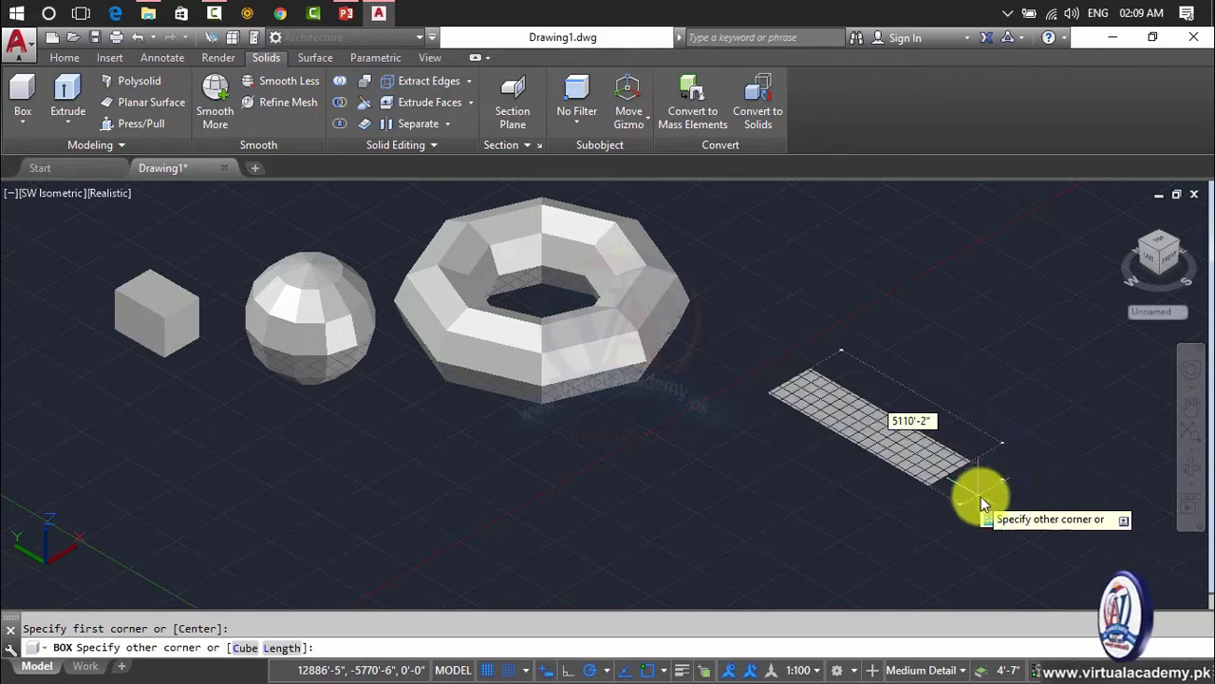
{"action": "left_click", "coordinate": [1006, 462]}
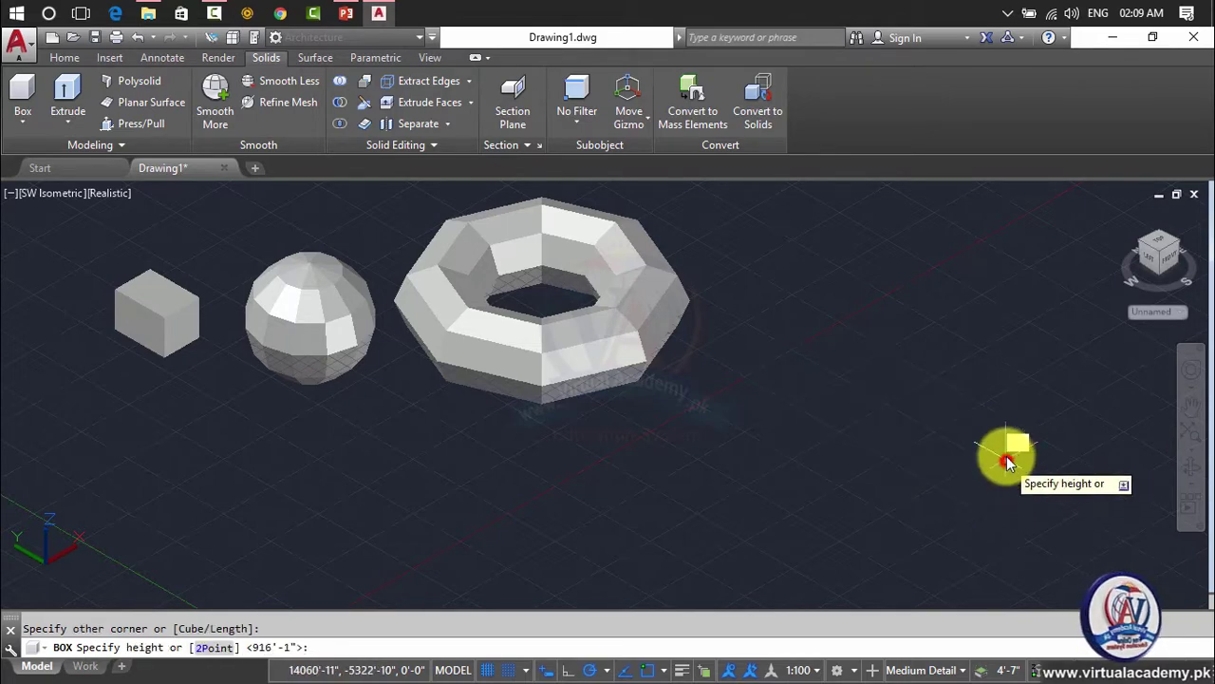
{"action": "left_click", "coordinate": [1006, 369]}
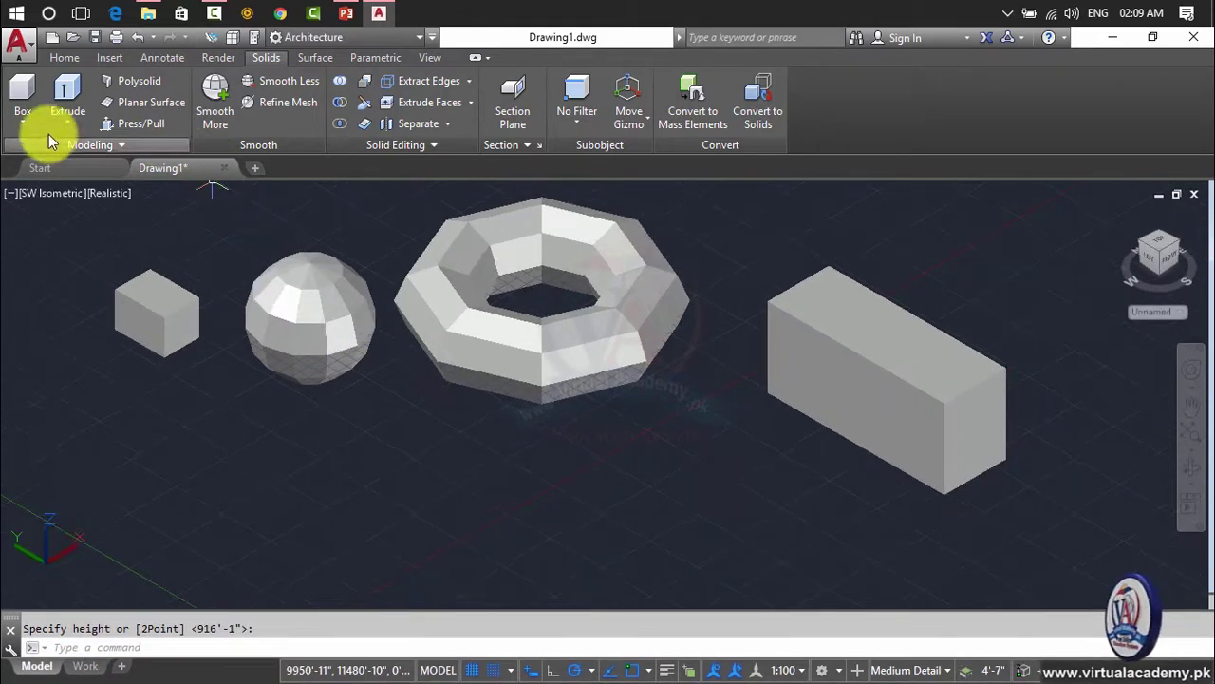
Draw a solid sphere with a freehand radius behind the solid box.
{"action": "left_click", "coordinate": [23, 116]}
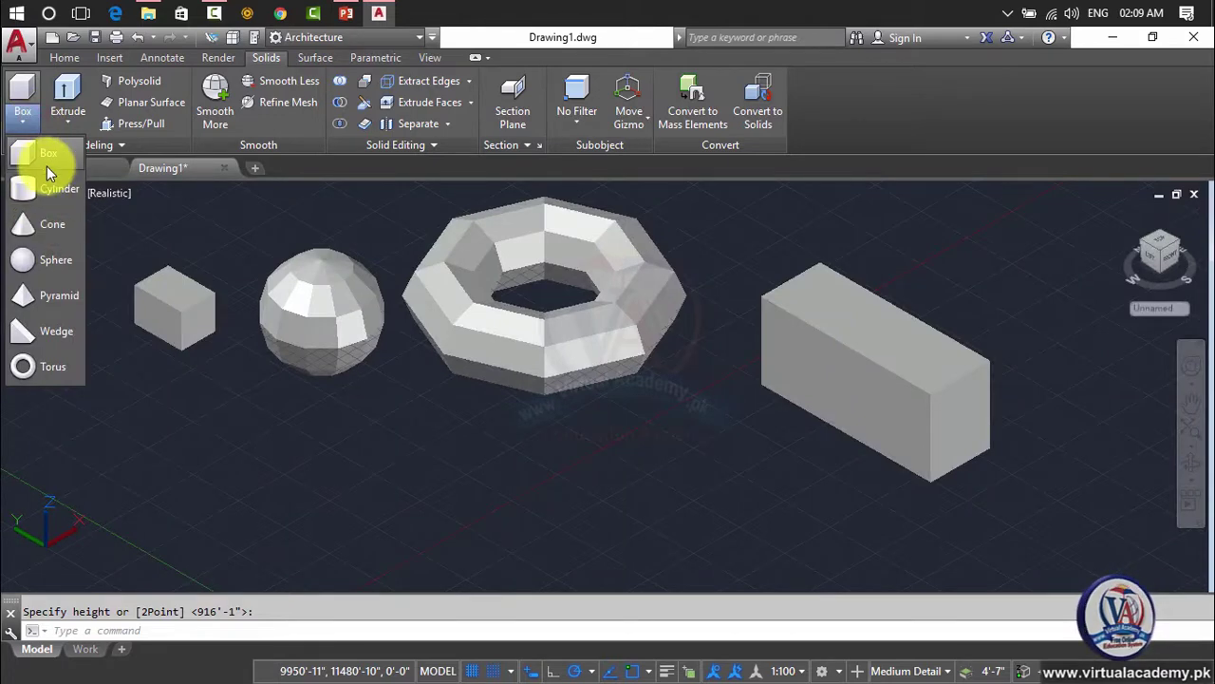
{"action": "left_click", "coordinate": [48, 260]}
{"action": "middle_click_drag", "start_coordinate": [598, 367], "coordinate": [437, 433]}
{"action": "left_click", "coordinate": [843, 250]}
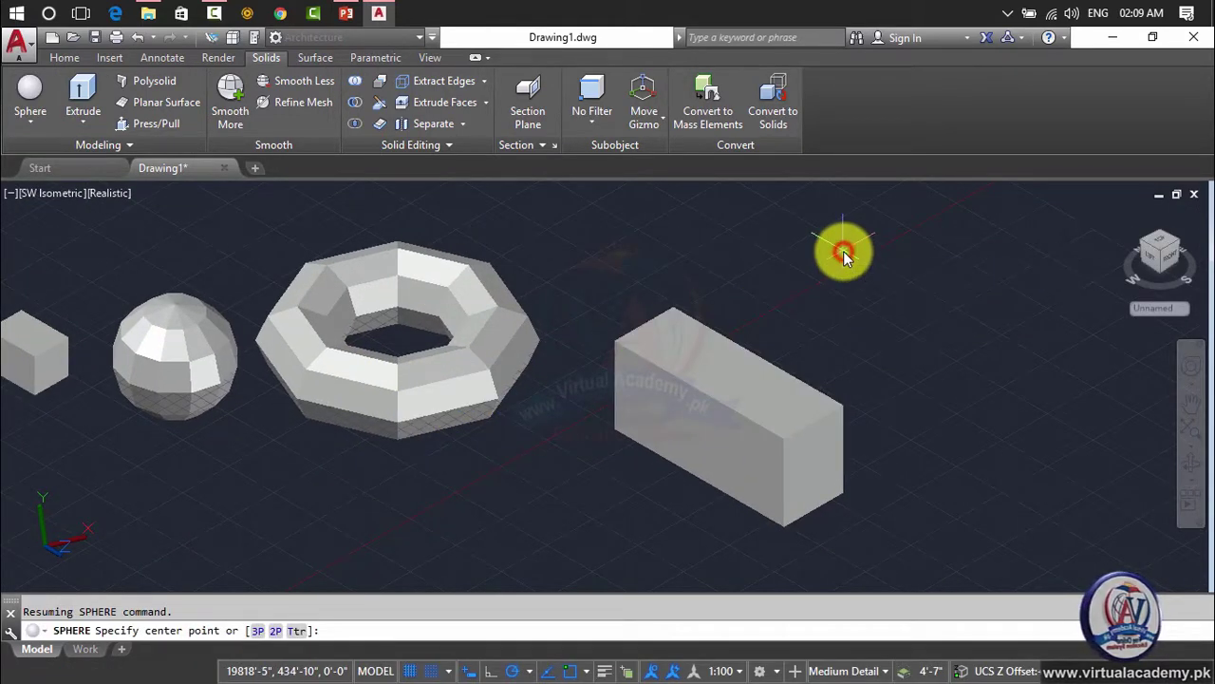
{"action": "left_click", "coordinate": [924, 297]}
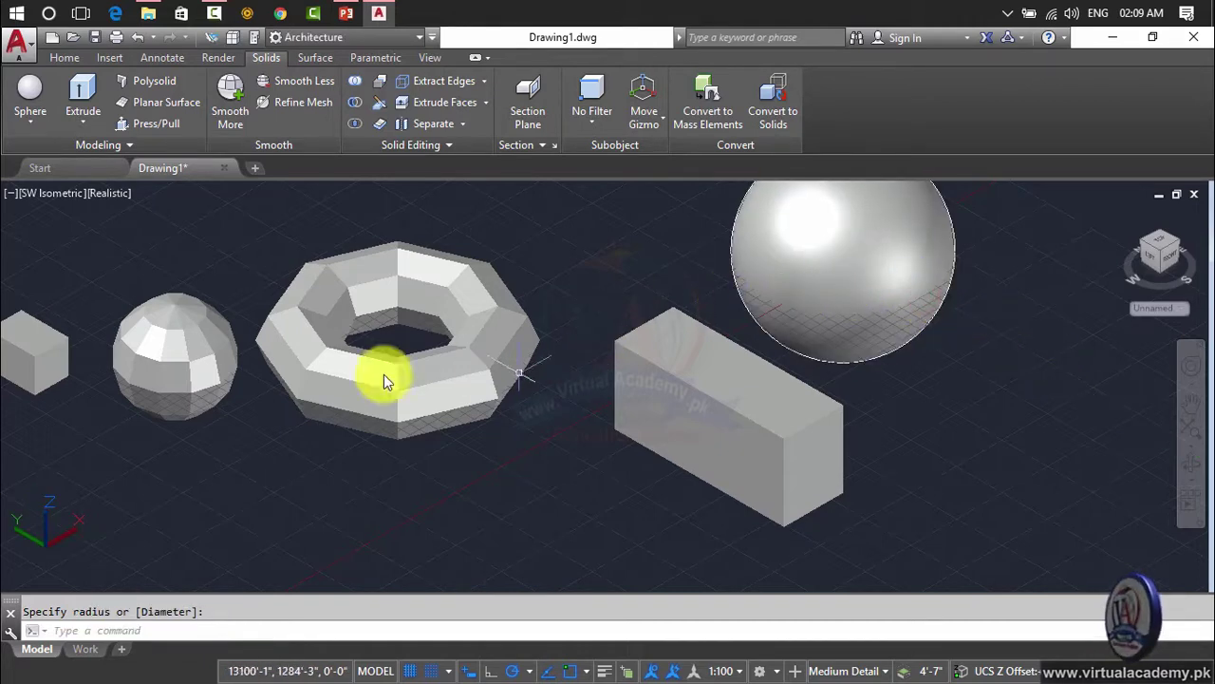
{"action": "scroll", "coordinate": [442, 384], "scroll_direction": "down", "scroll_amount": 2}
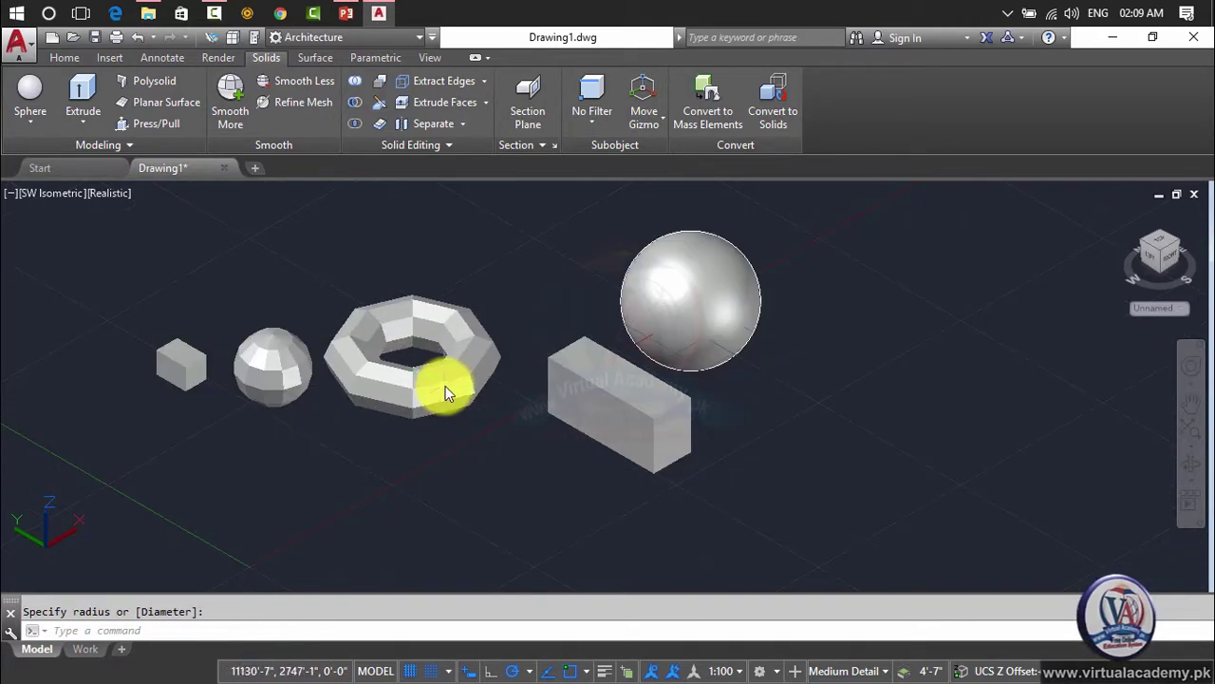
{"action": "middle_click_drag", "start_coordinate": [445, 385], "coordinate": [535, 355]}
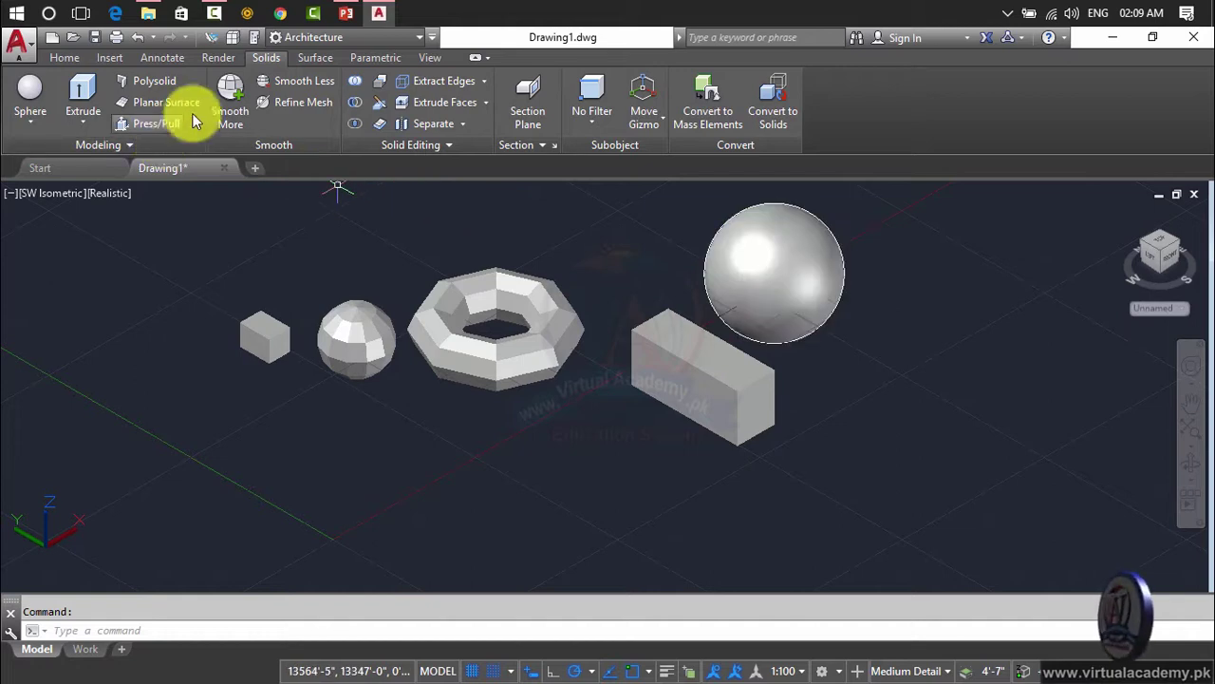
Try to apply Smooth More to the solid sphere, then cancel the mesh conversion prompt.
{"action": "left_click", "coordinate": [224, 107]}
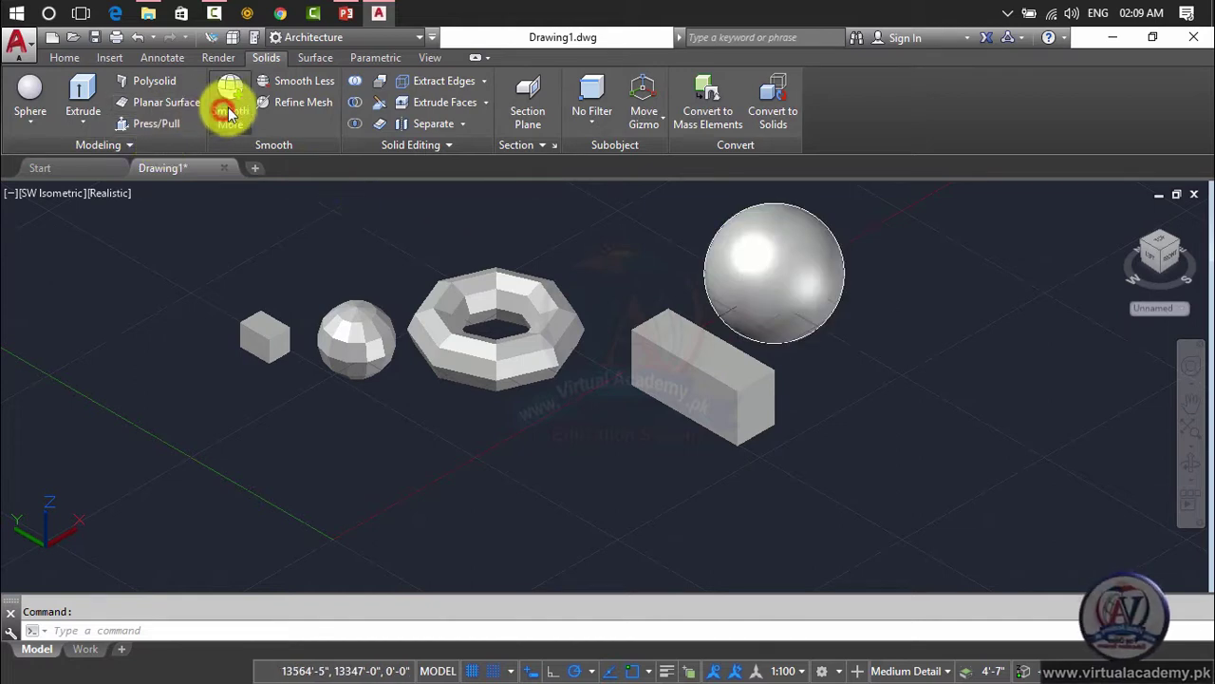
{"action": "left_click", "coordinate": [762, 284]}
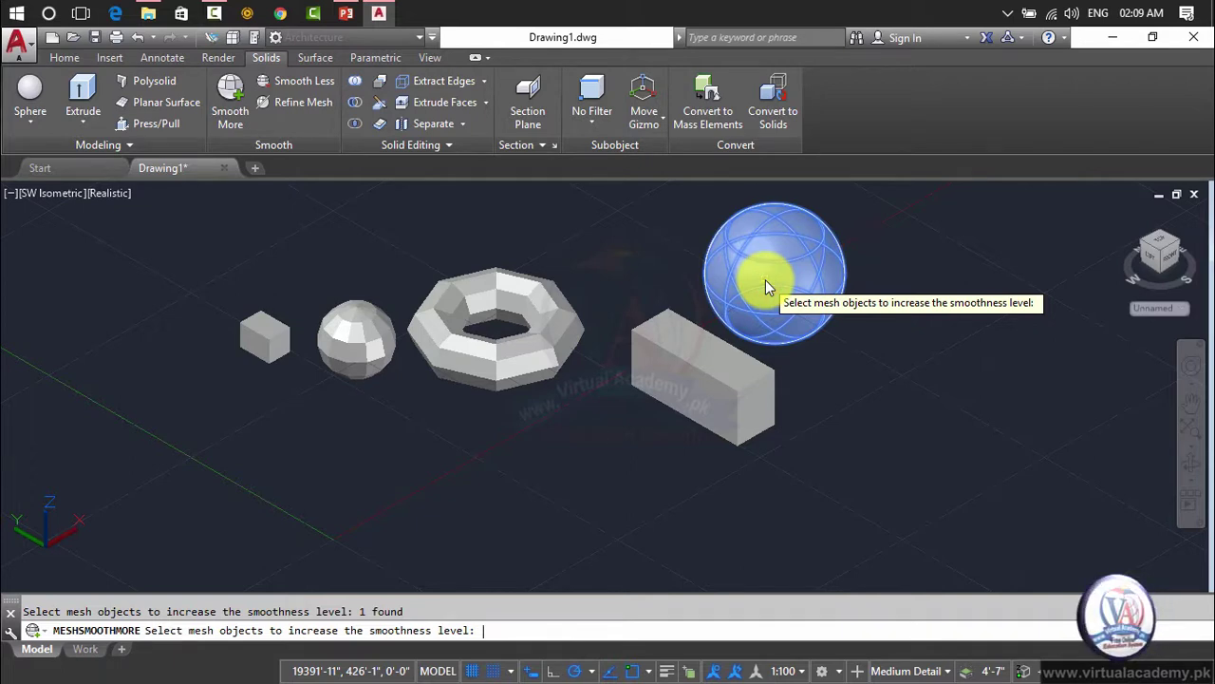
{"action": "key", "text": "Return"}
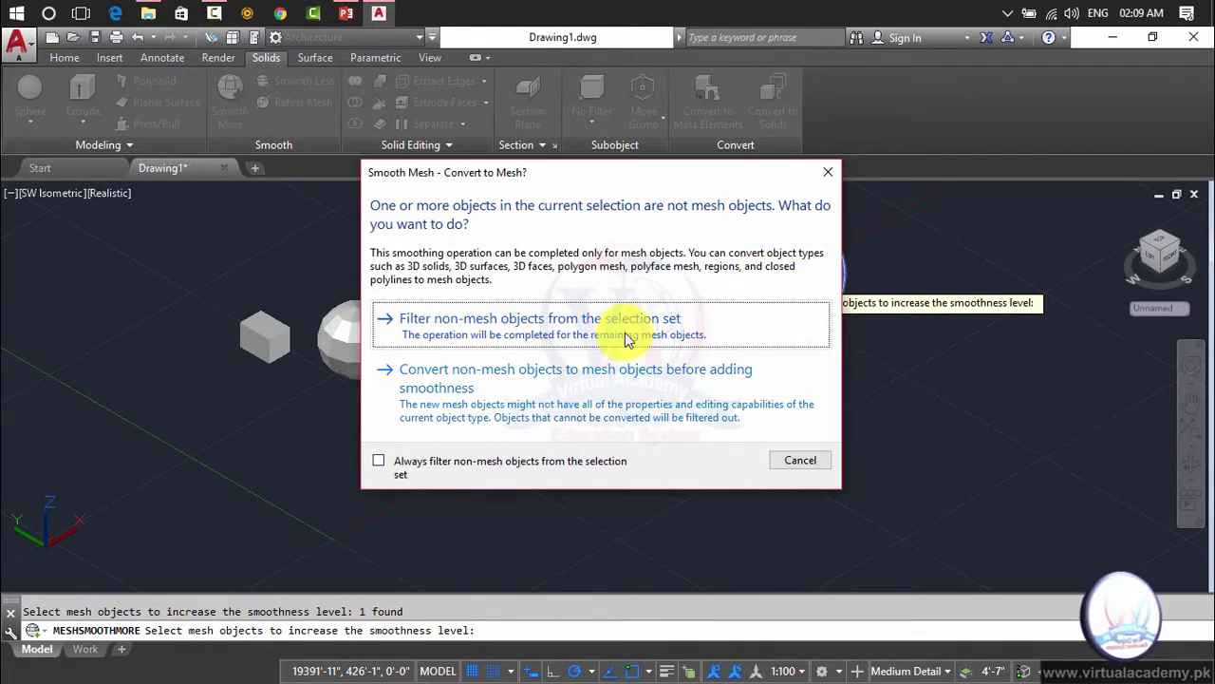
{"action": "left_click", "coordinate": [823, 182]}
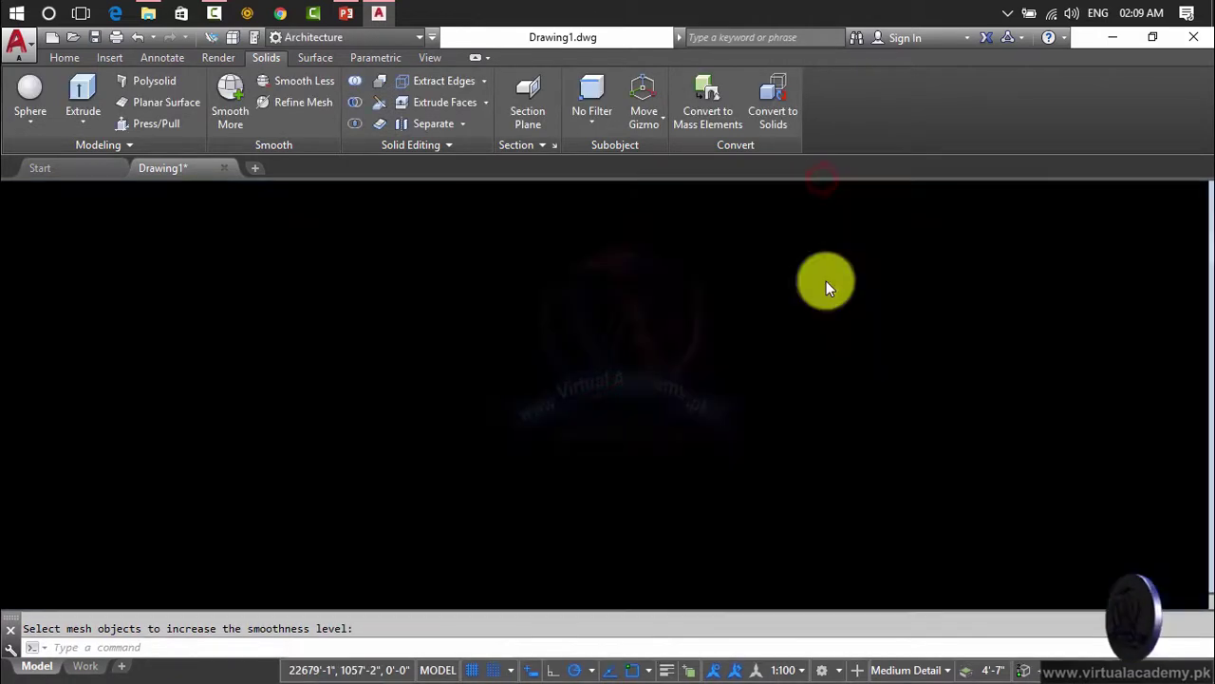
Try to apply Smooth More to the solid box, then dismiss the mesh conversion prompt.
{"action": "left_click", "coordinate": [739, 392]}
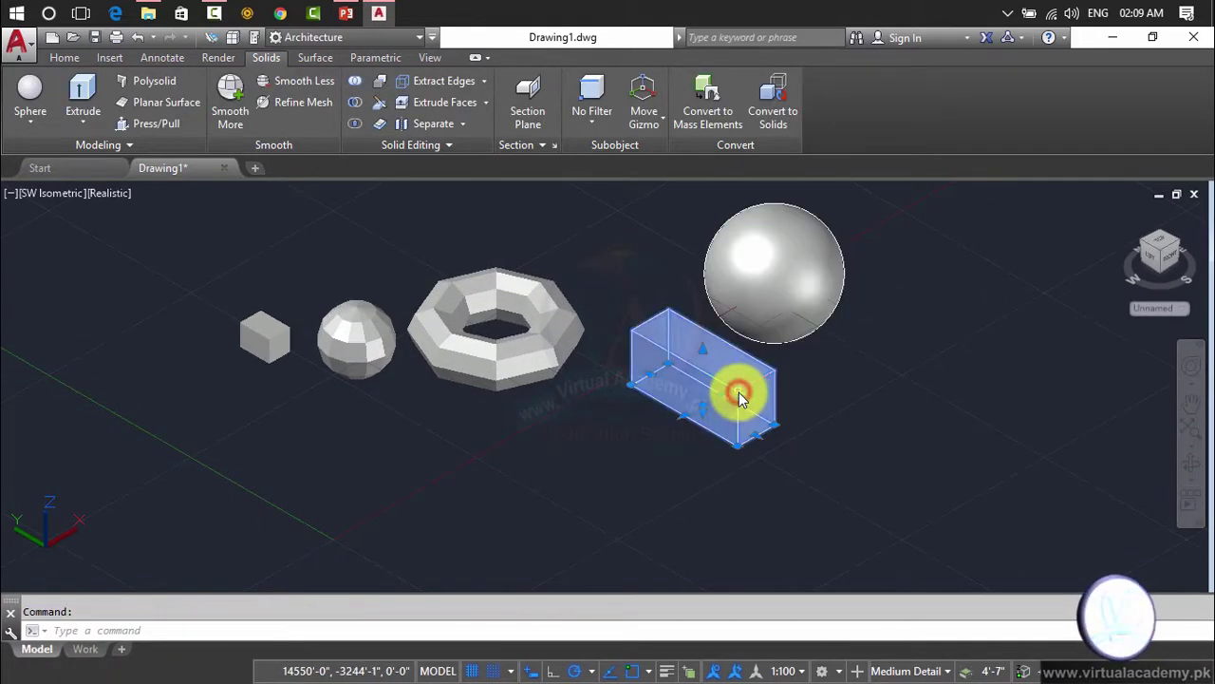
{"action": "key", "text": "Return"}
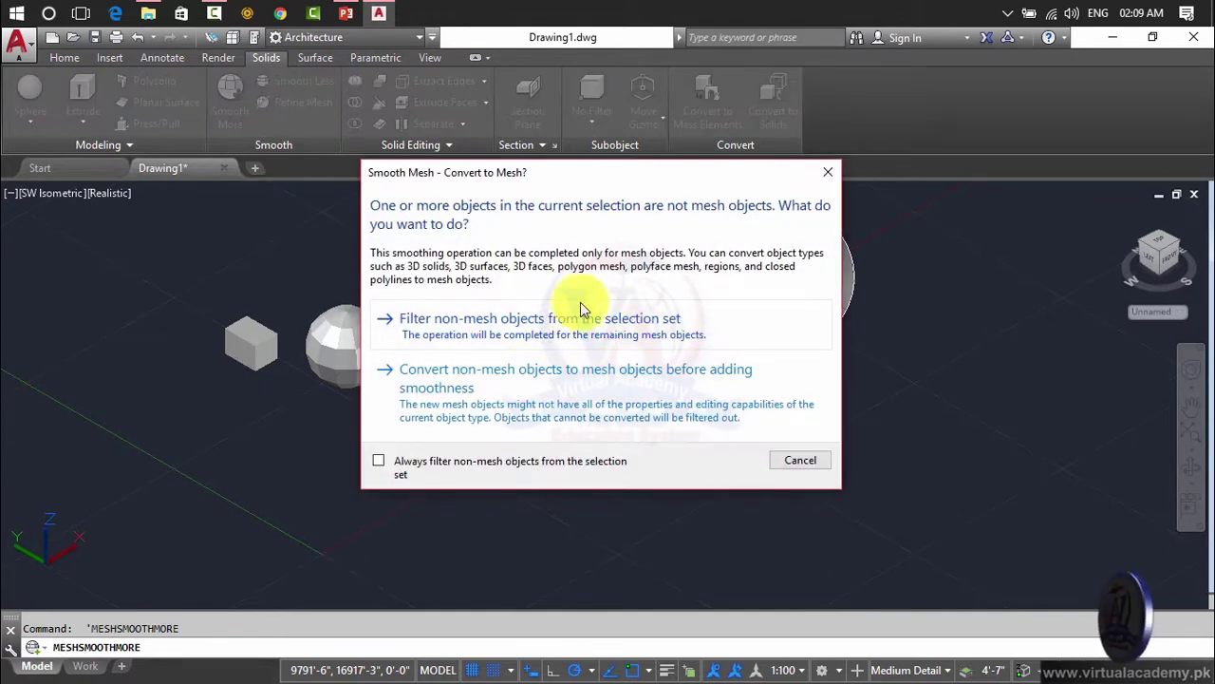
{"action": "left_click", "coordinate": [823, 173]}
Add the solid sphere to the selected solid box and delete both solids.
{"action": "left_click", "coordinate": [804, 281]}
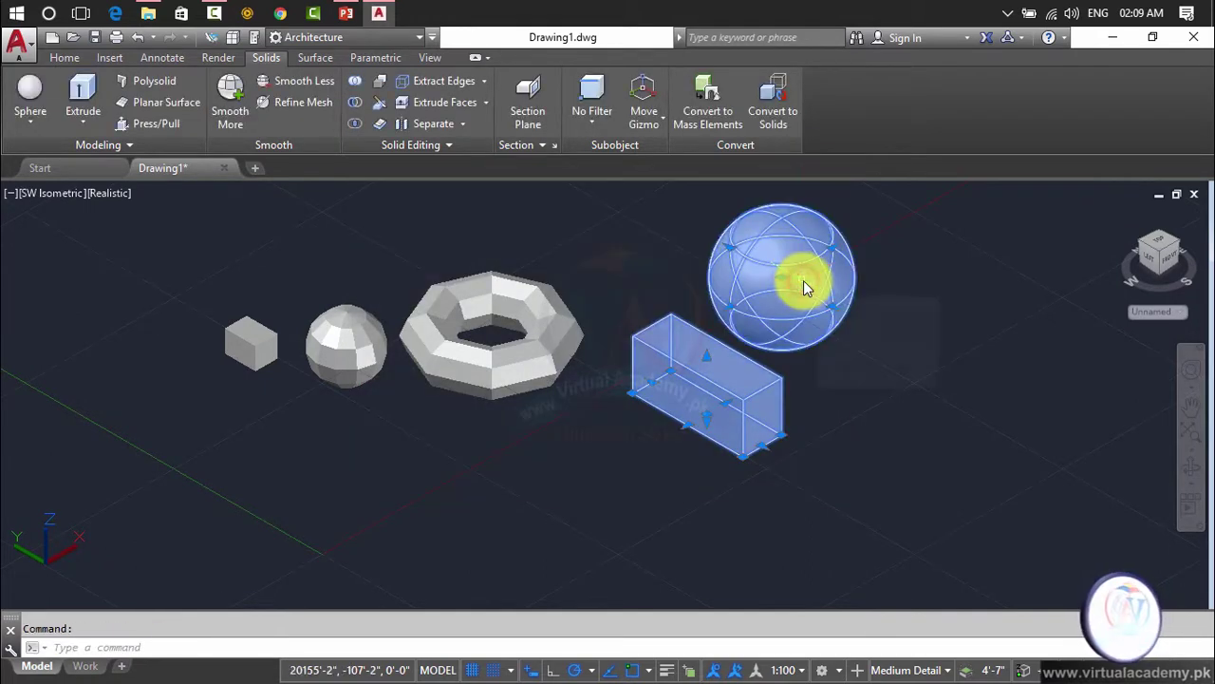
{"action": "key", "text": "Delete"}
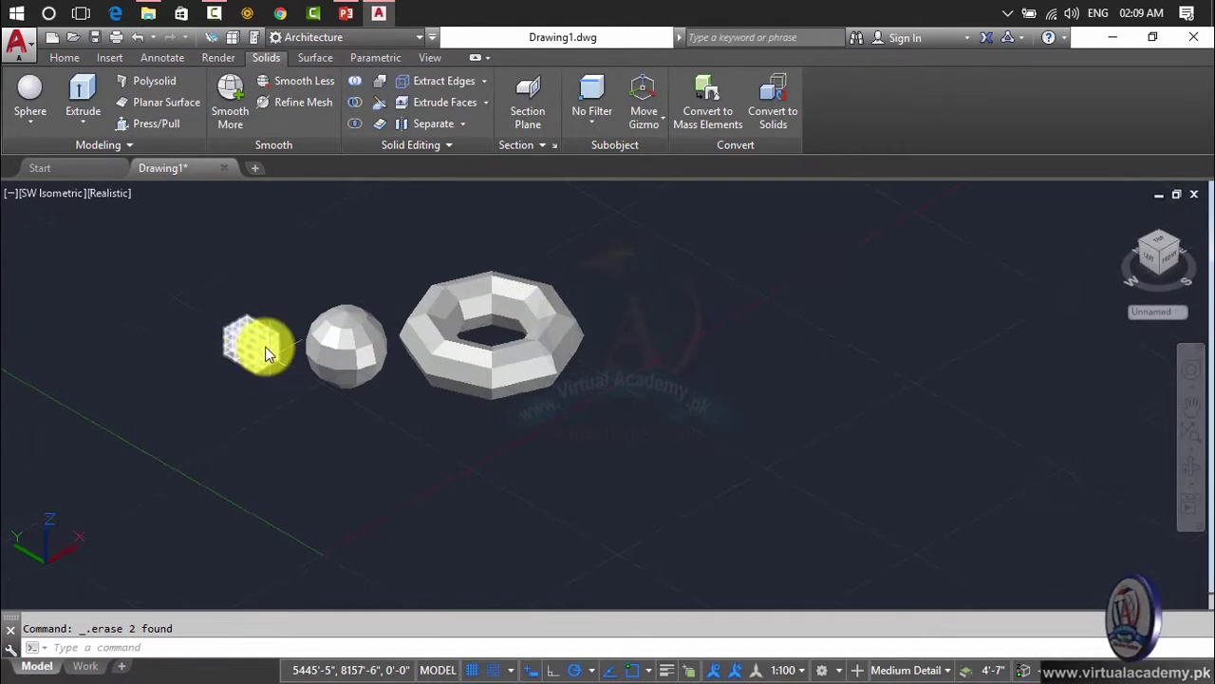
Increase the mesh box's smoothness by one level with Smooth More.
{"action": "scroll", "coordinate": [265, 351], "scroll_direction": "up", "scroll_amount": 5}
{"action": "middle_click_drag", "start_coordinate": [475, 331], "coordinate": [532, 379]}
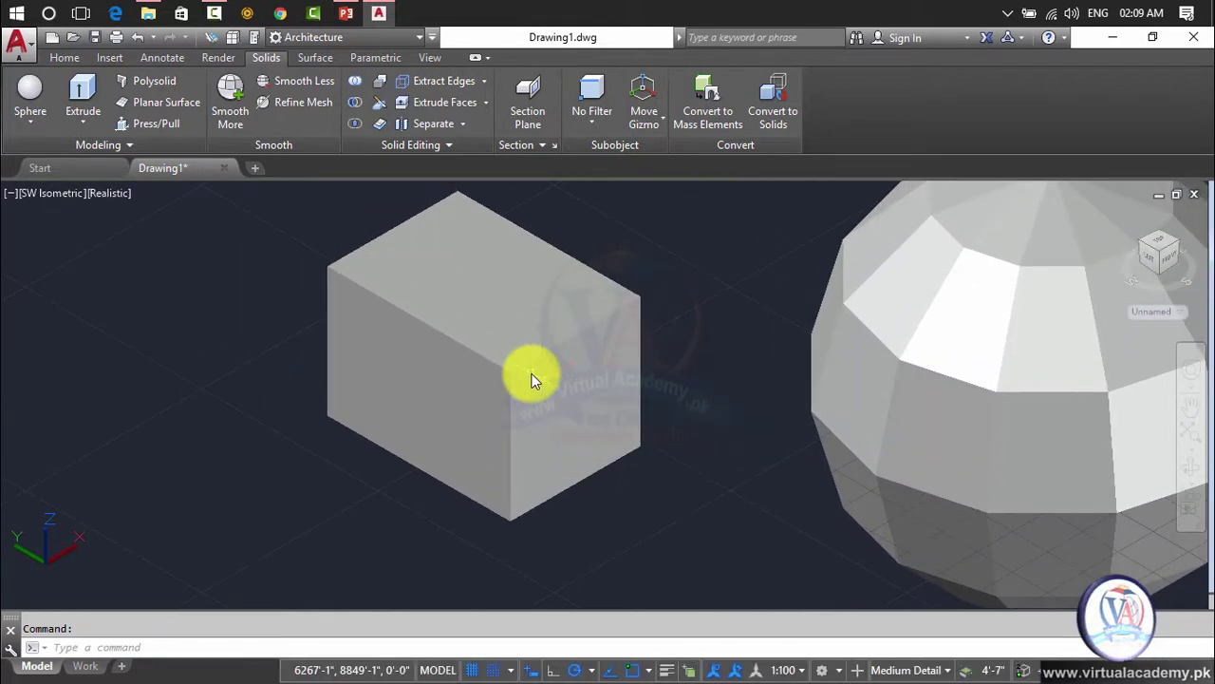
{"action": "left_click", "coordinate": [228, 102]}
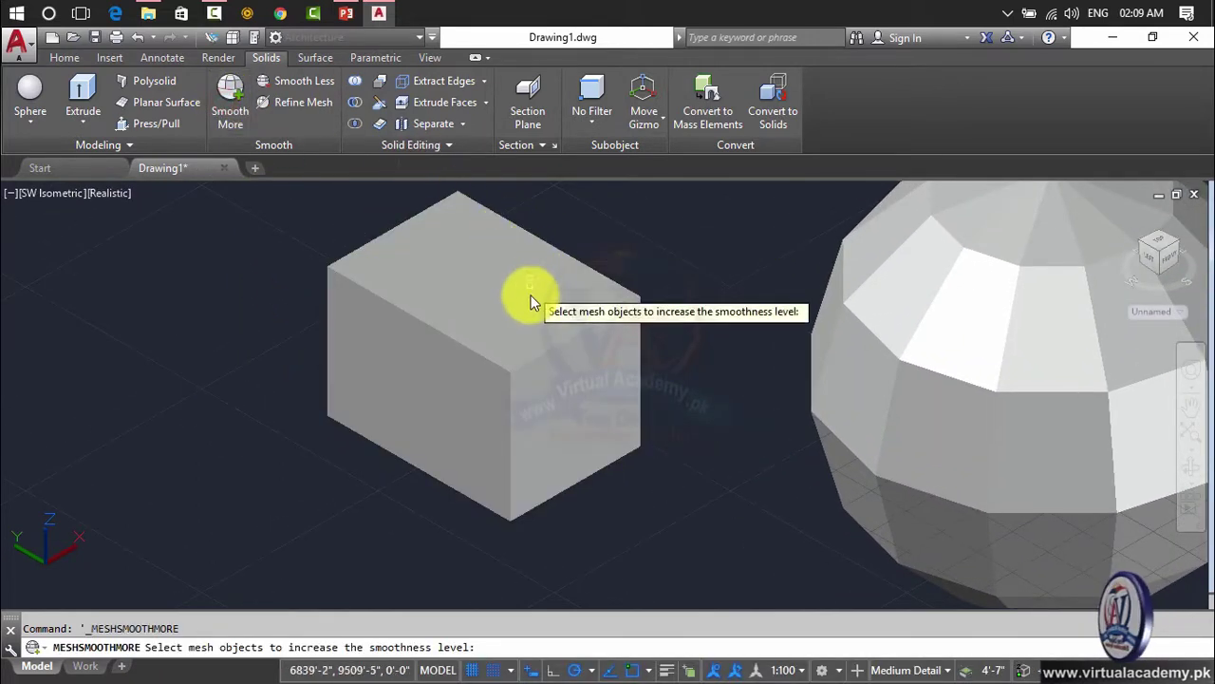
{"action": "left_click", "coordinate": [532, 300]}
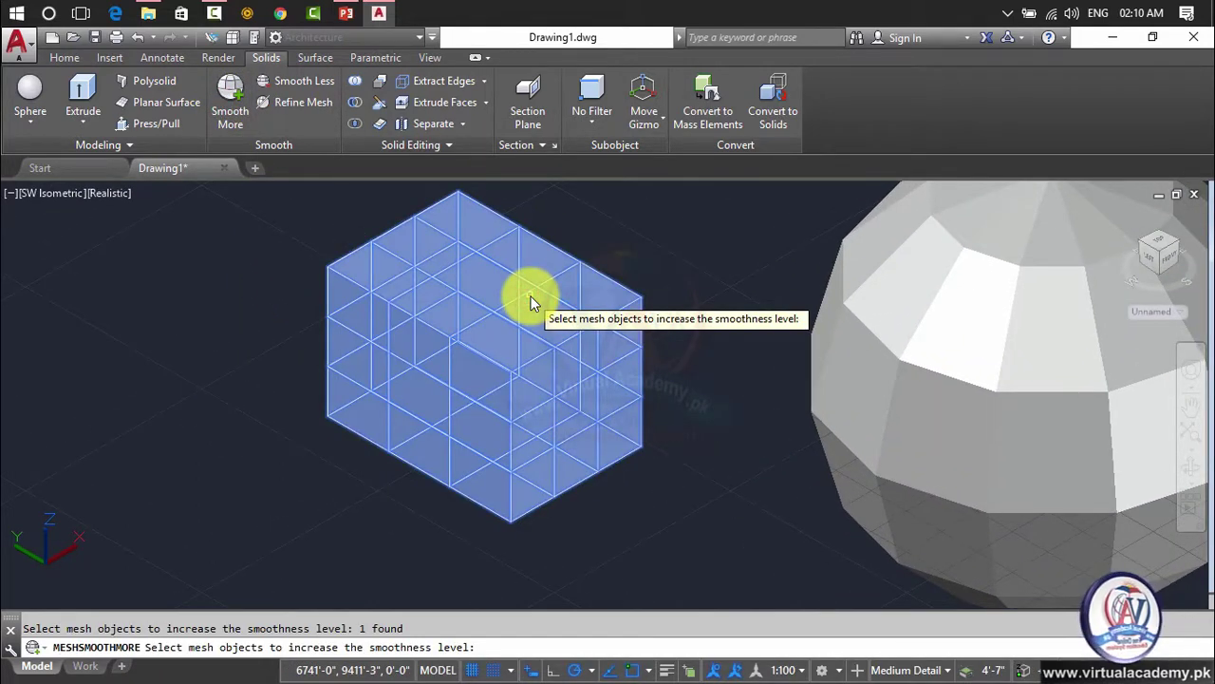
{"action": "key", "text": "Return"}
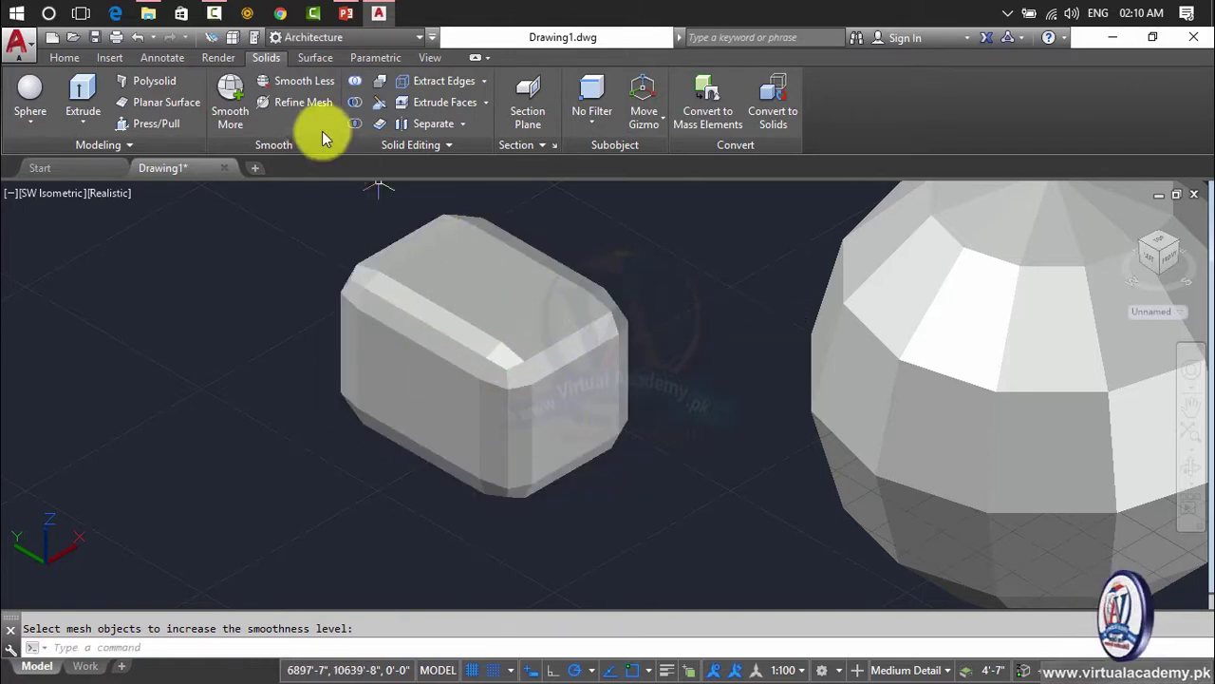
Increase the mesh box's smoothness by three more levels with Smooth More.
{"action": "left_click", "coordinate": [487, 322]}
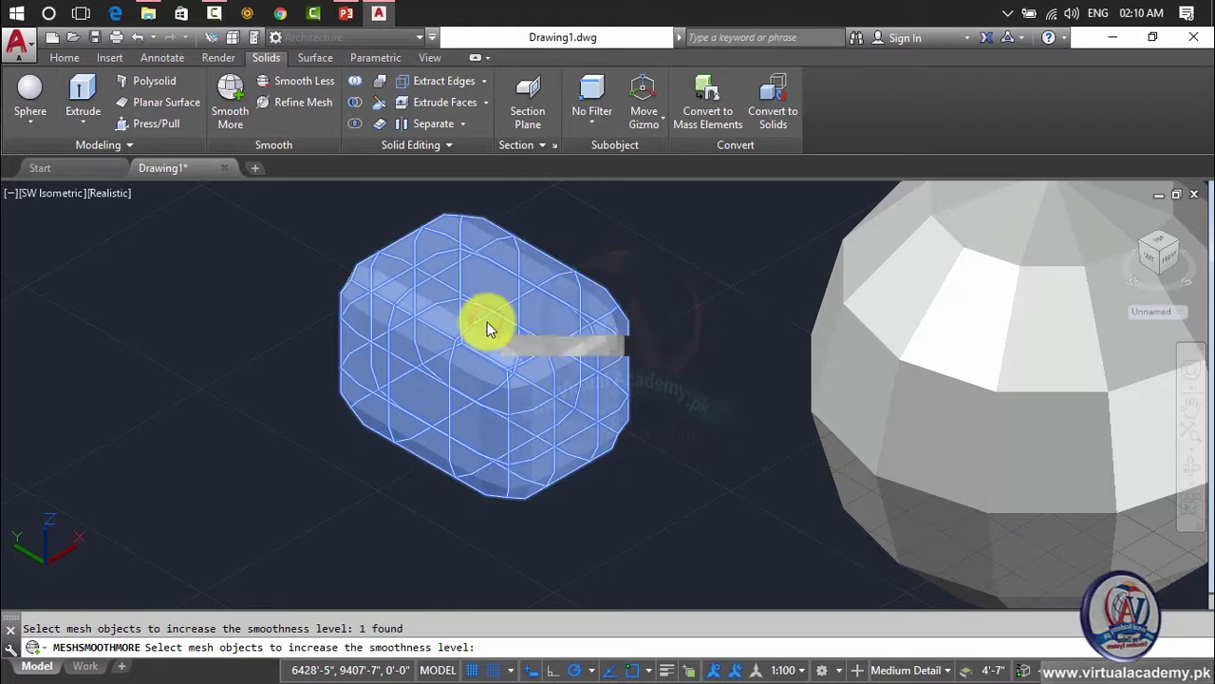
{"action": "key", "text": "Return"}
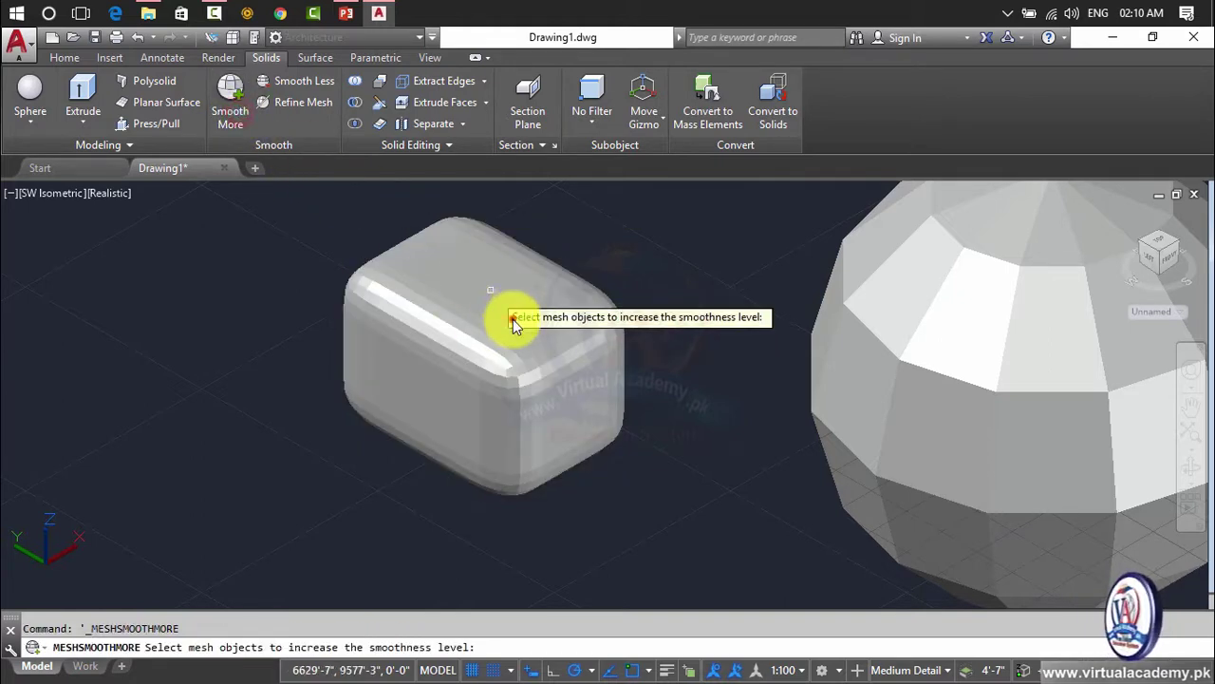
{"action": "left_click", "coordinate": [512, 321]}
{"action": "key", "text": "Return"}
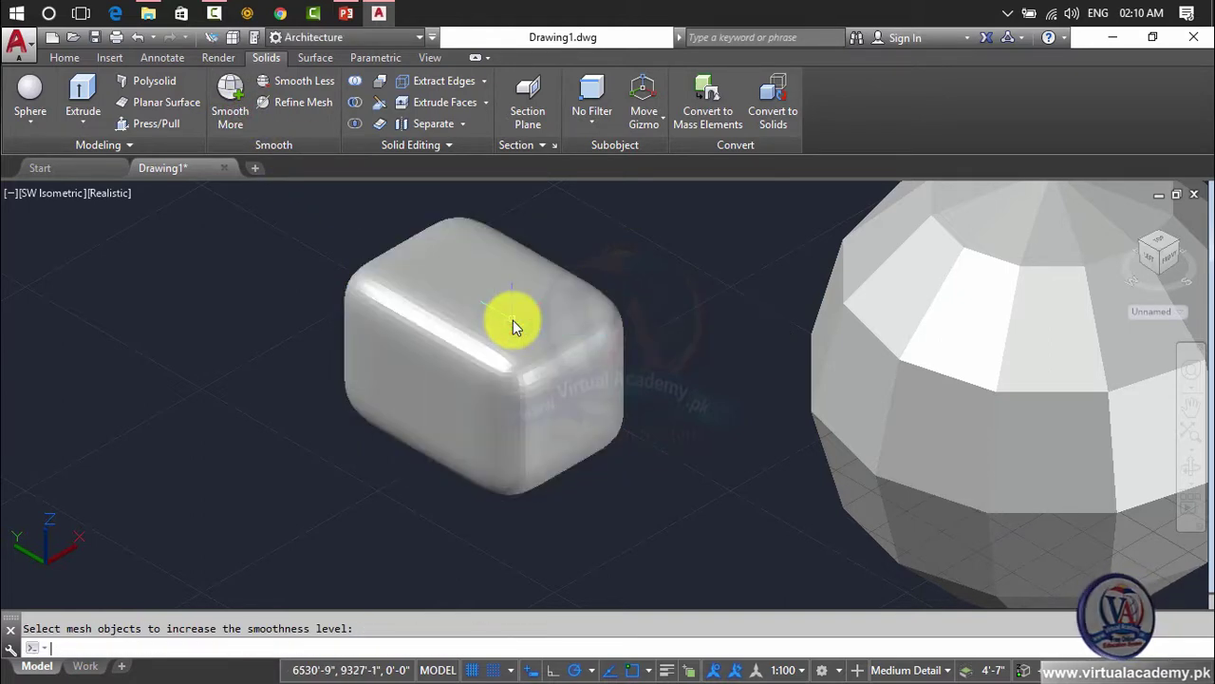
{"action": "left_click", "coordinate": [476, 297]}
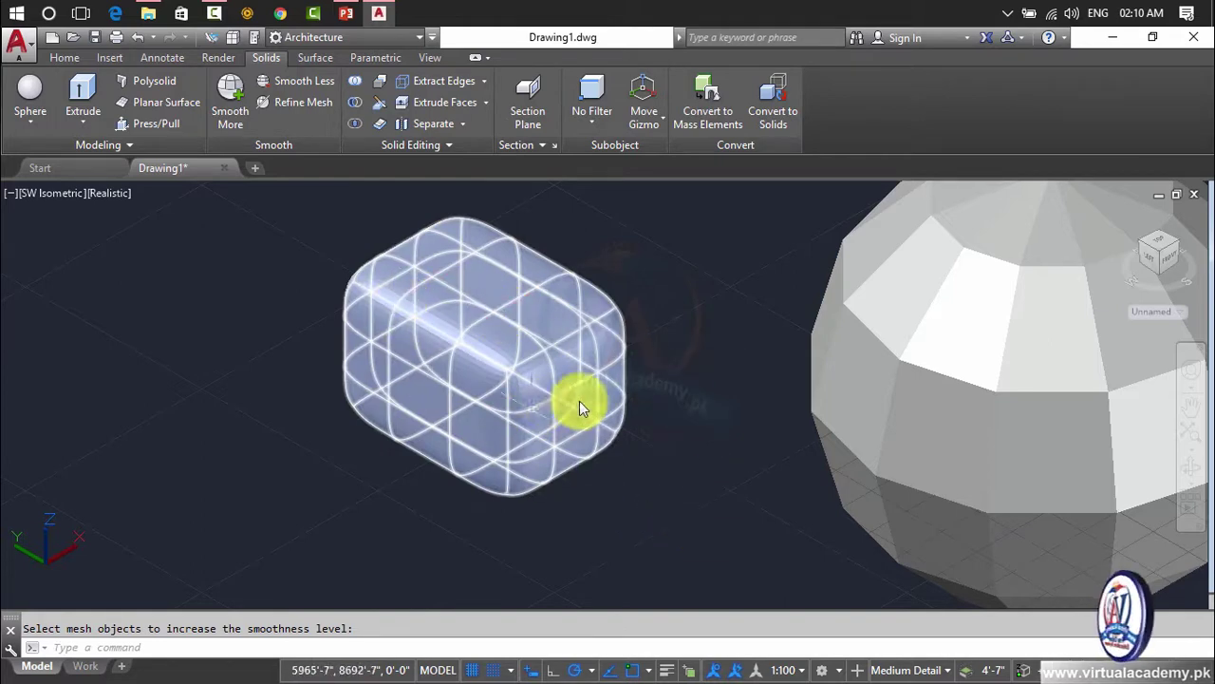
{"action": "key", "text": "Return"}
{"action": "left_click", "coordinate": [233, 120]}
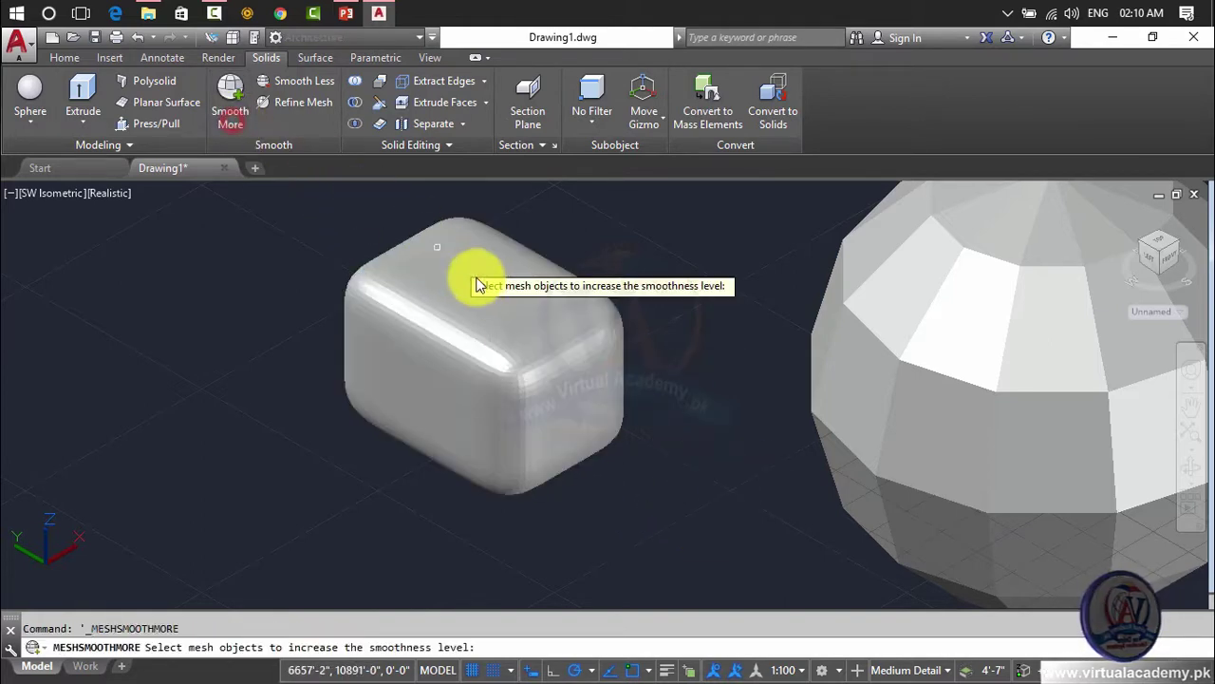
{"action": "left_click", "coordinate": [480, 279]}
{"action": "key", "text": "Return"}
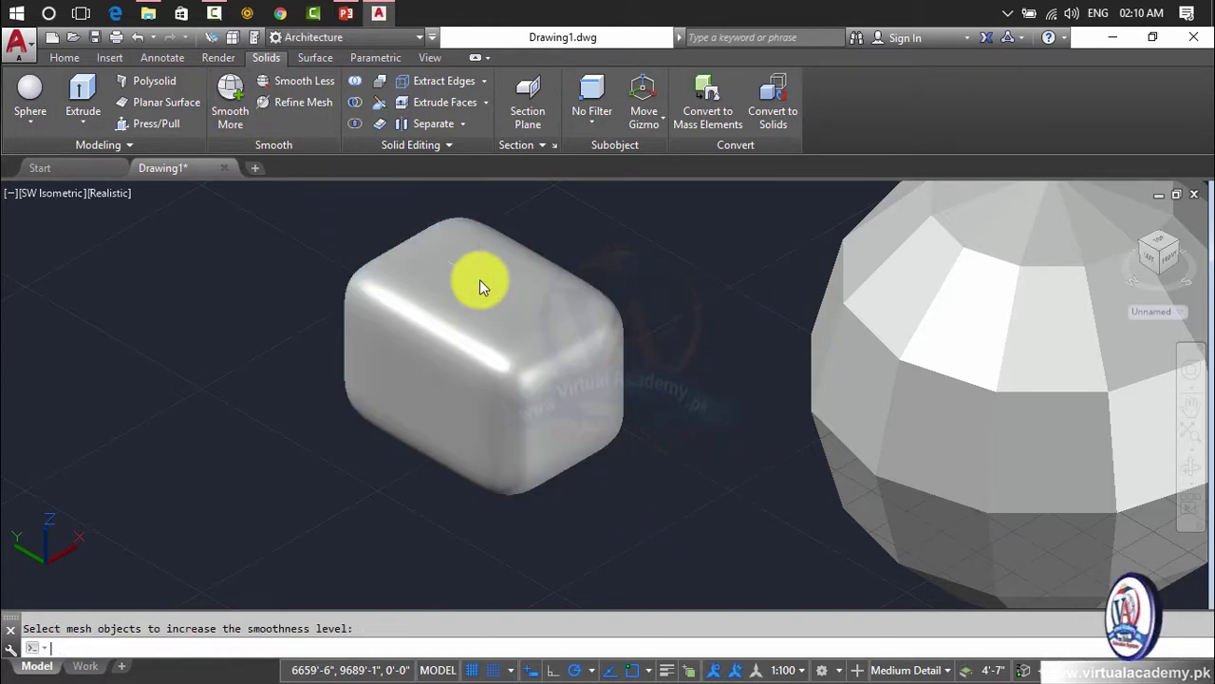
{"action": "scroll", "coordinate": [557, 407], "scroll_direction": "down", "scroll_amount": 4}
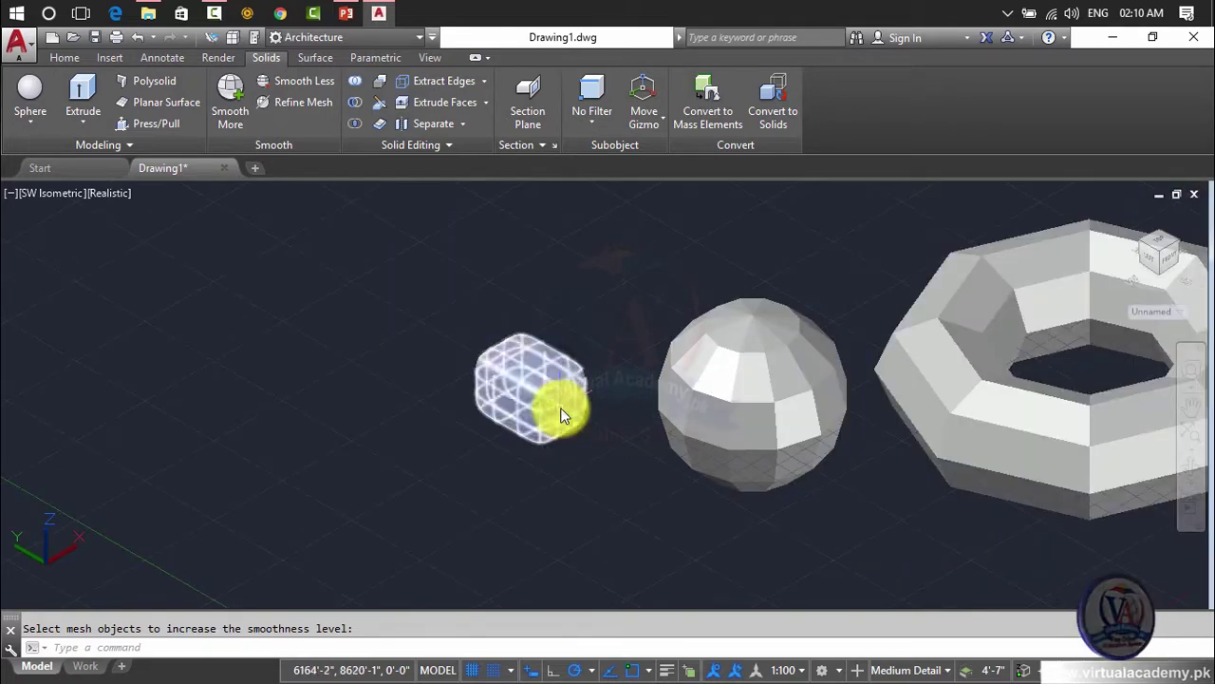
Decrease the mesh box's smoothness by four levels with Smooth Less, back to its original sharp-edged shape.
{"action": "scroll", "coordinate": [556, 408], "scroll_direction": "up", "scroll_amount": 5}
{"action": "left_click", "coordinate": [303, 81]}
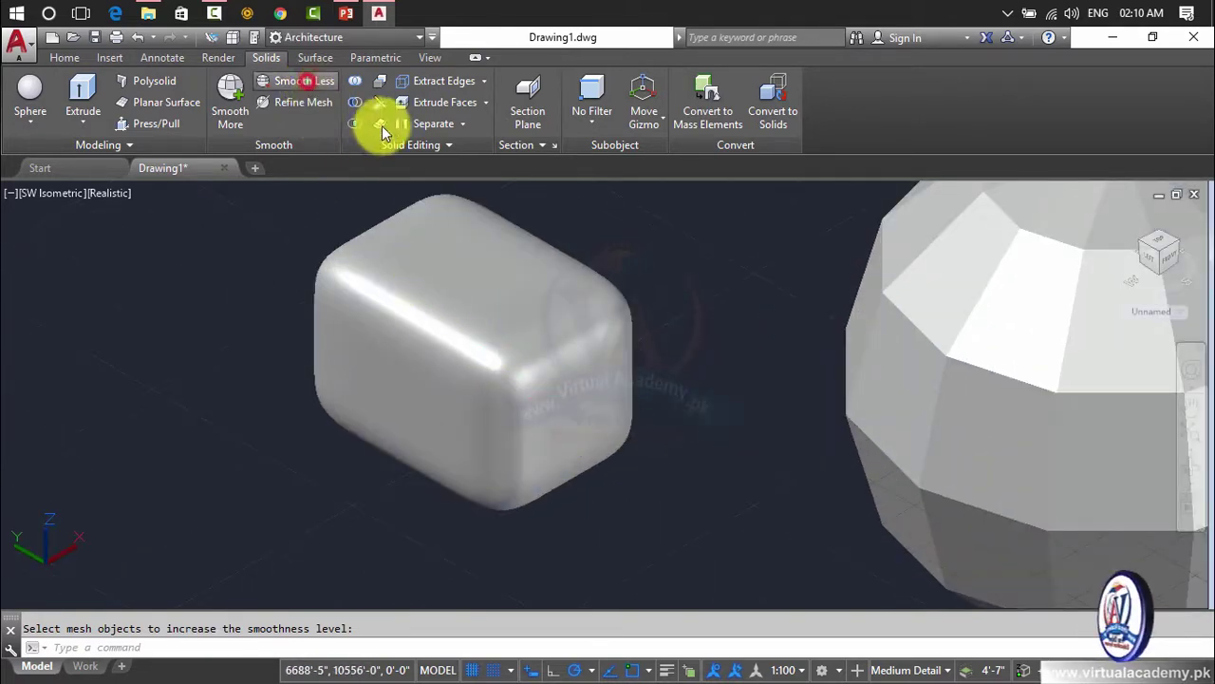
{"action": "left_click", "coordinate": [515, 279]}
{"action": "key", "text": "Return"}
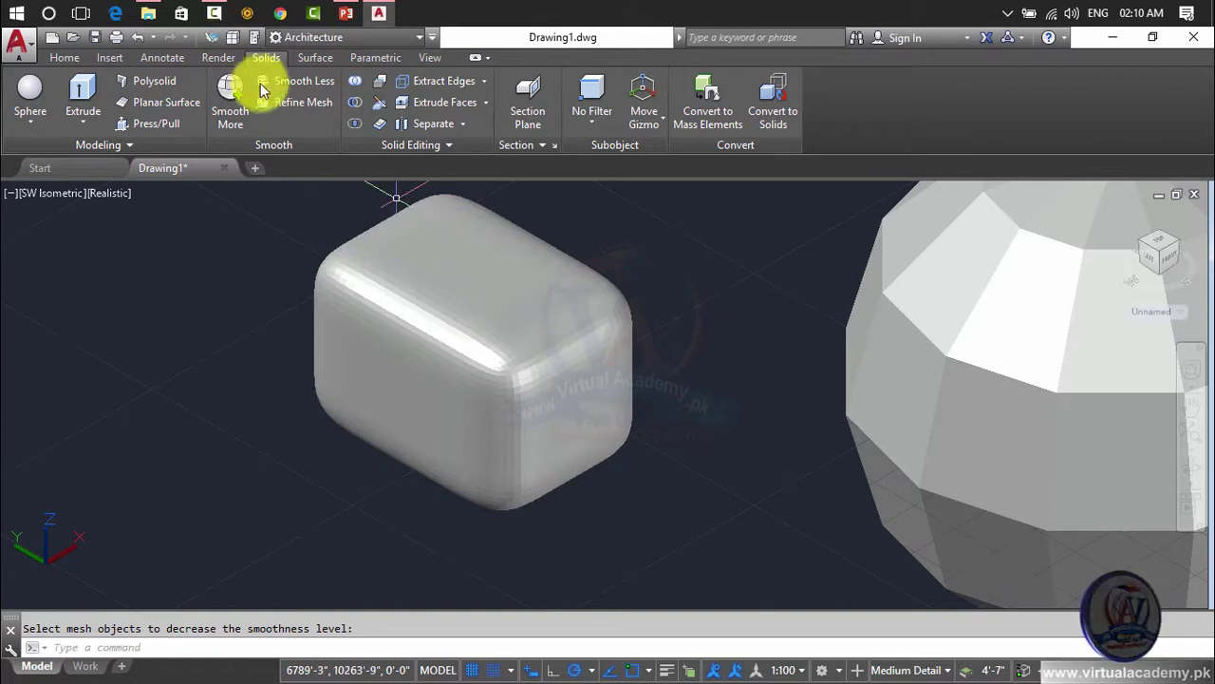
{"action": "left_click", "coordinate": [448, 253]}
{"action": "key", "text": "Return"}
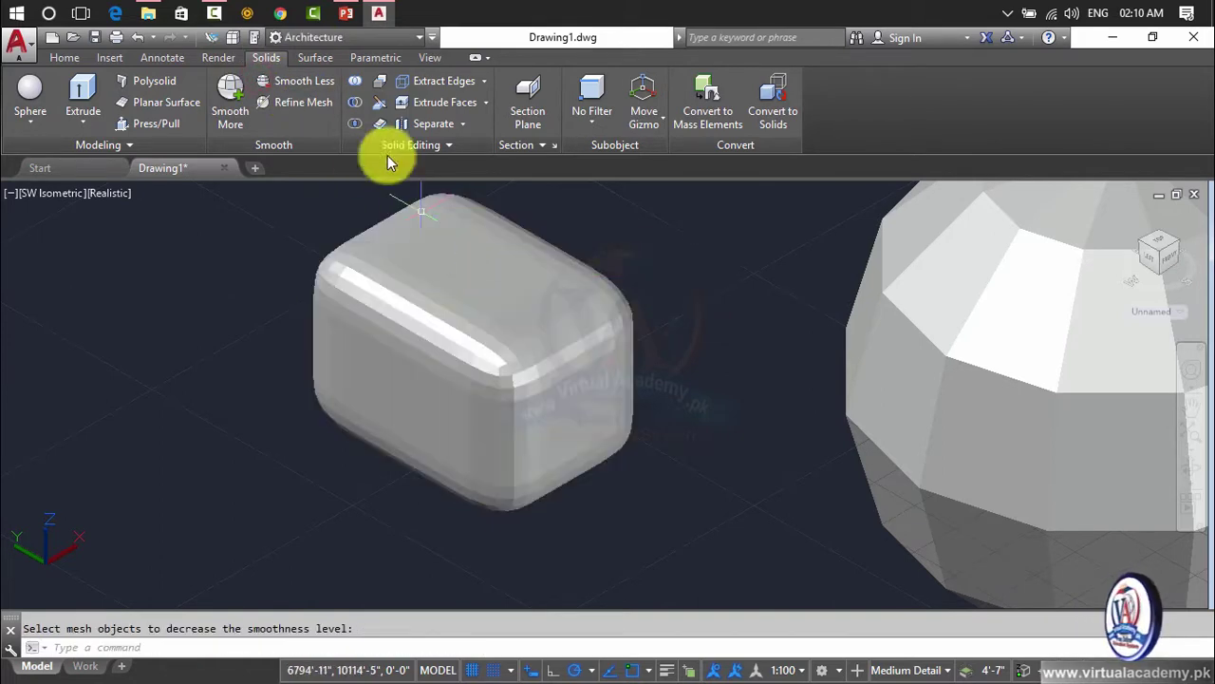
{"action": "left_click", "coordinate": [327, 79]}
{"action": "left_click", "coordinate": [456, 256]}
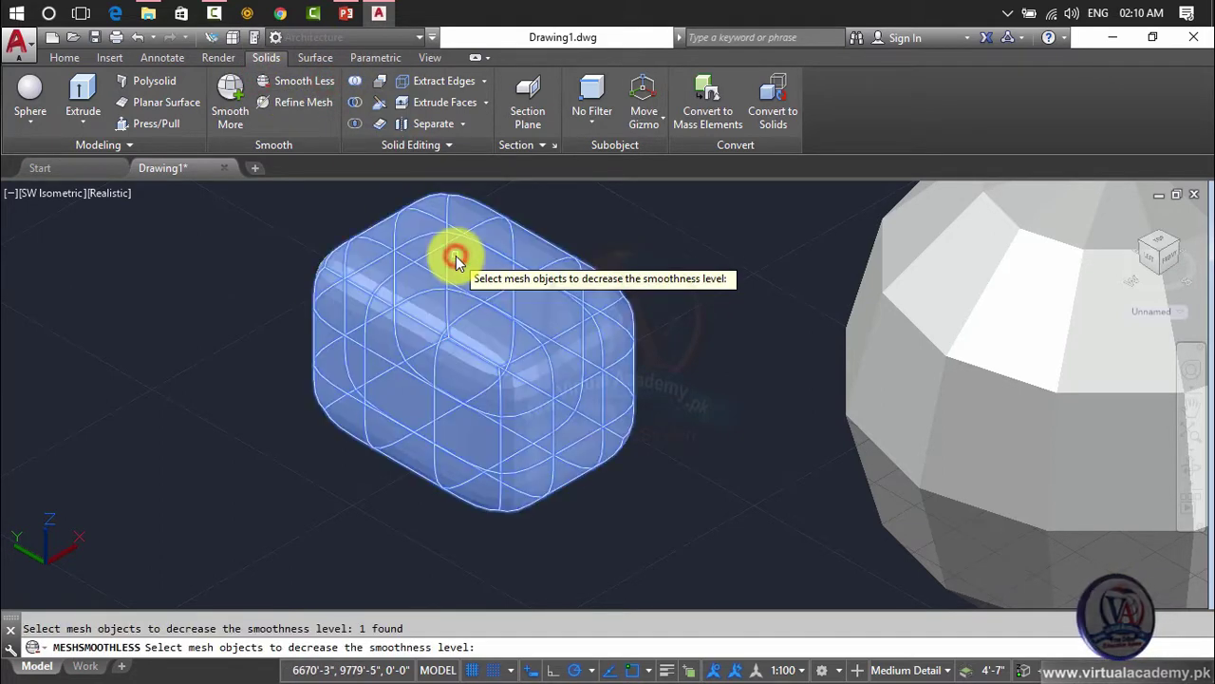
{"action": "key", "text": "Return"}
{"action": "left_click", "coordinate": [422, 218]}
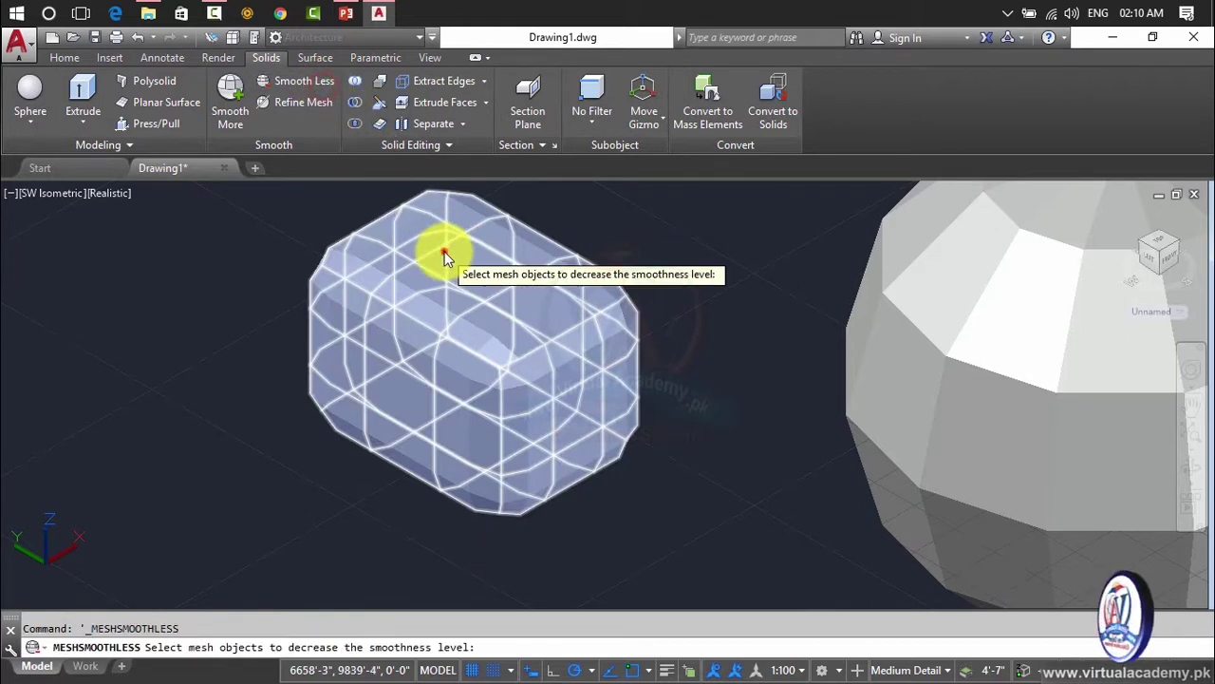
{"action": "left_click", "coordinate": [445, 252]}
{"action": "key", "text": "Return"}
{"action": "left_click", "coordinate": [407, 233]}
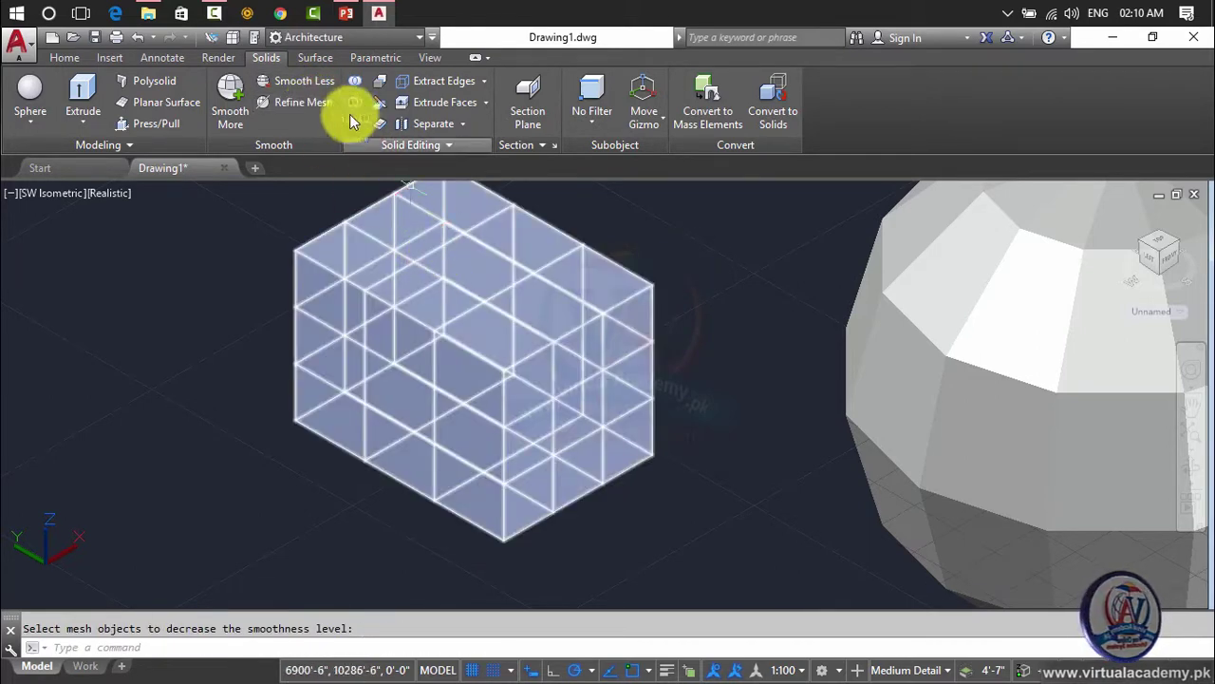
Try to decrease the sharp-edged mesh box's smoothness once more with Smooth Less.
{"action": "left_click", "coordinate": [318, 83]}
{"action": "left_click", "coordinate": [474, 302]}
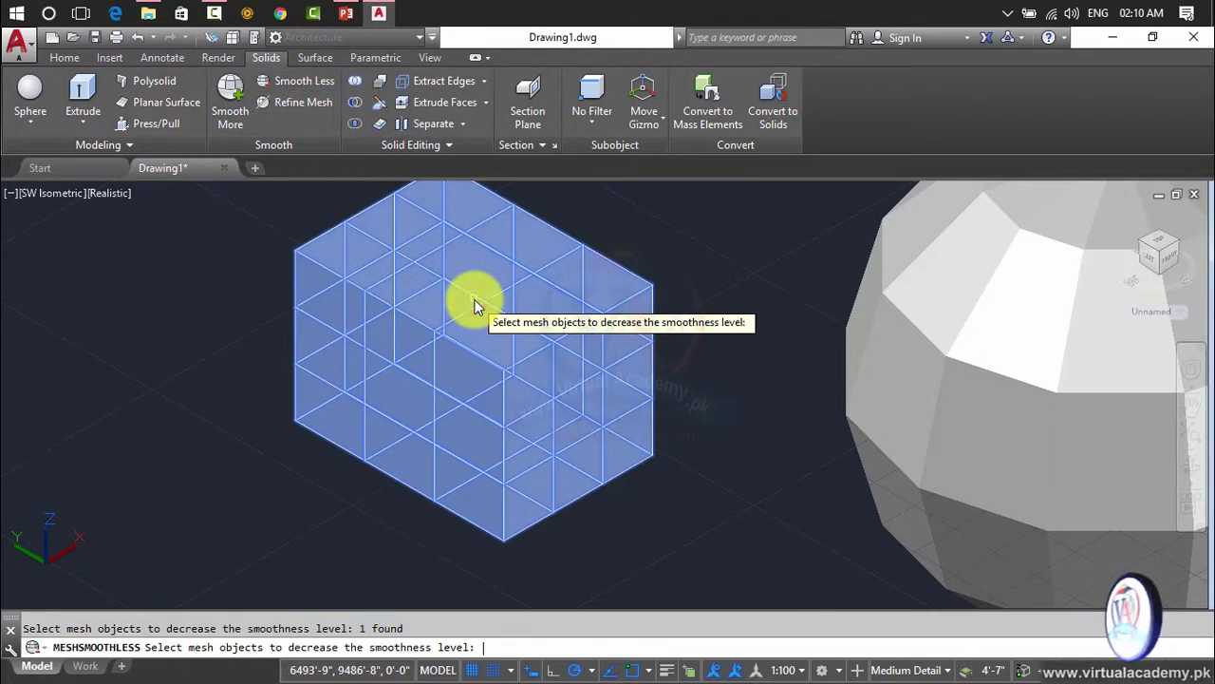
{"action": "key", "text": "Return"}
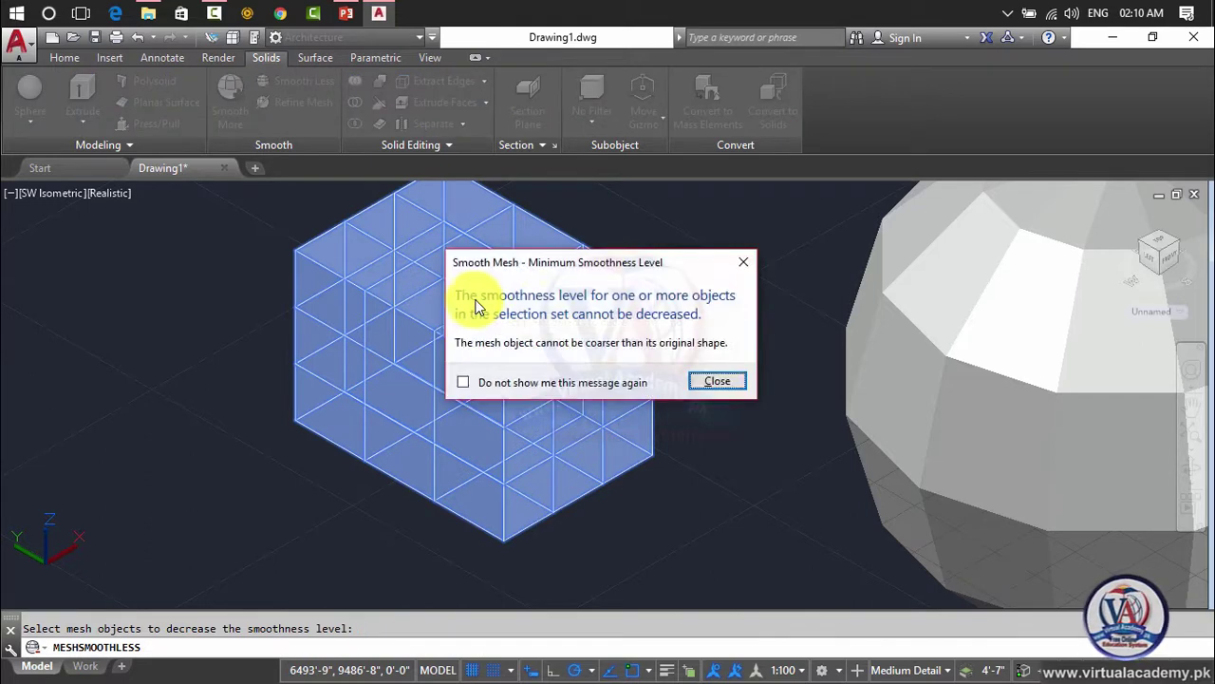
{"action": "left_click", "coordinate": [707, 381]}
Increase the mesh sphere's smoothness by four levels with Smooth More.
{"action": "scroll", "coordinate": [467, 294], "scroll_direction": "down", "scroll_amount": 5}
{"action": "middle_click_drag", "start_coordinate": [467, 292], "coordinate": [343, 308]}
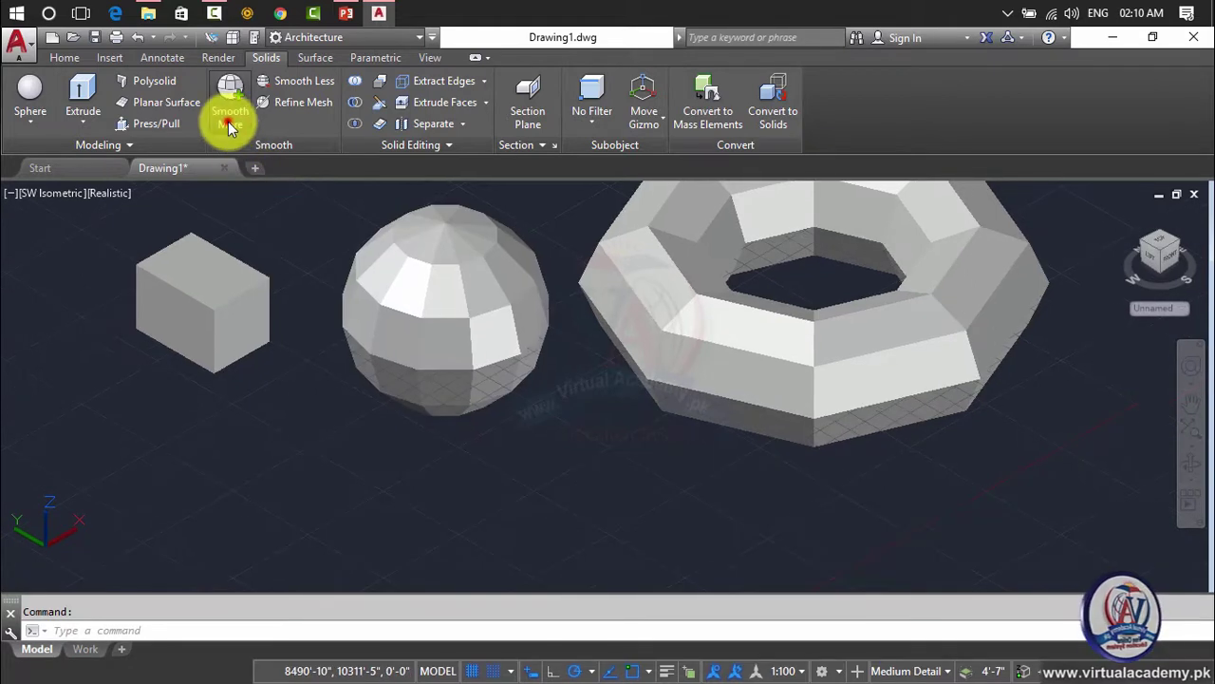
{"action": "left_click", "coordinate": [227, 105]}
{"action": "left_click", "coordinate": [501, 312]}
{"action": "key", "text": "Return"}
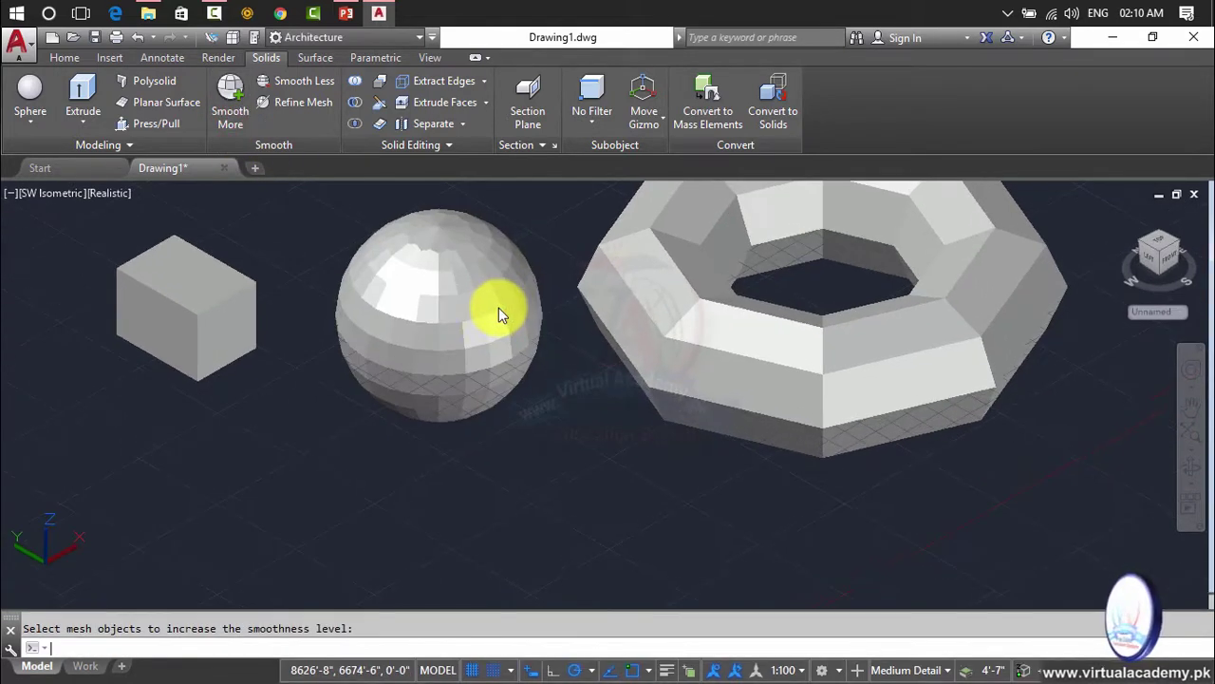
{"action": "left_click", "coordinate": [233, 112]}
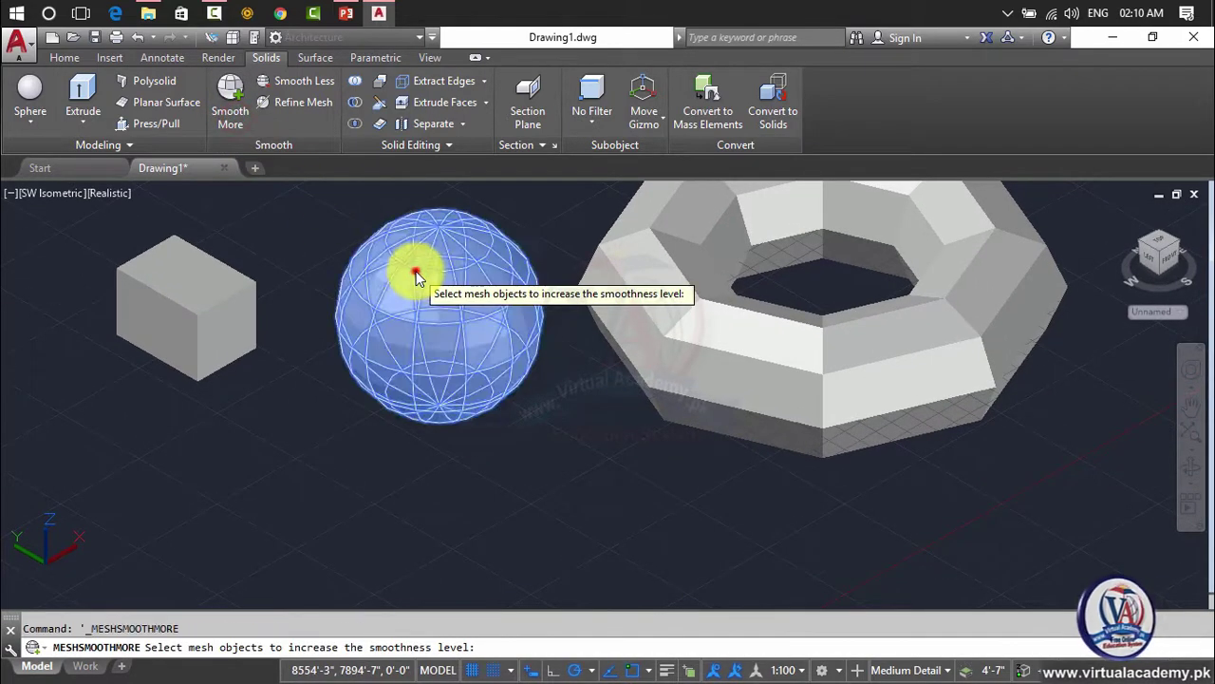
{"action": "left_click", "coordinate": [414, 271]}
{"action": "key", "text": "Return"}
{"action": "scroll", "coordinate": [417, 280], "scroll_direction": "up", "scroll_amount": 5}
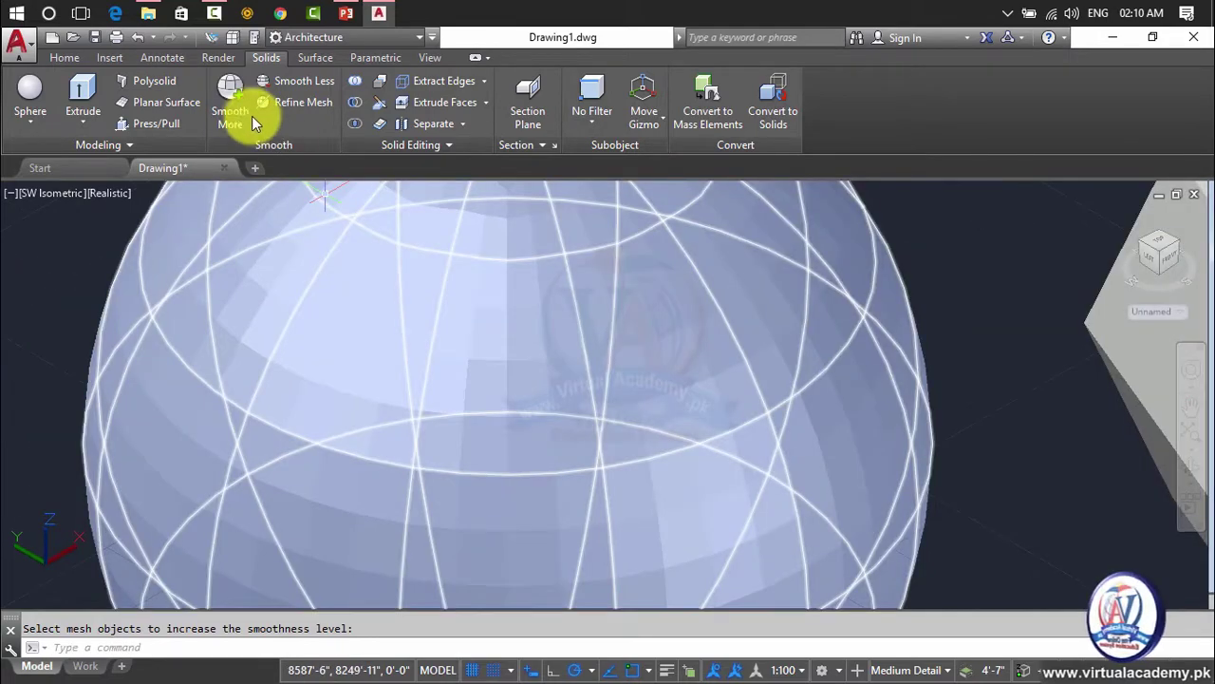
{"action": "left_click", "coordinate": [239, 112]}
{"action": "left_click", "coordinate": [408, 284]}
{"action": "key", "text": "Return"}
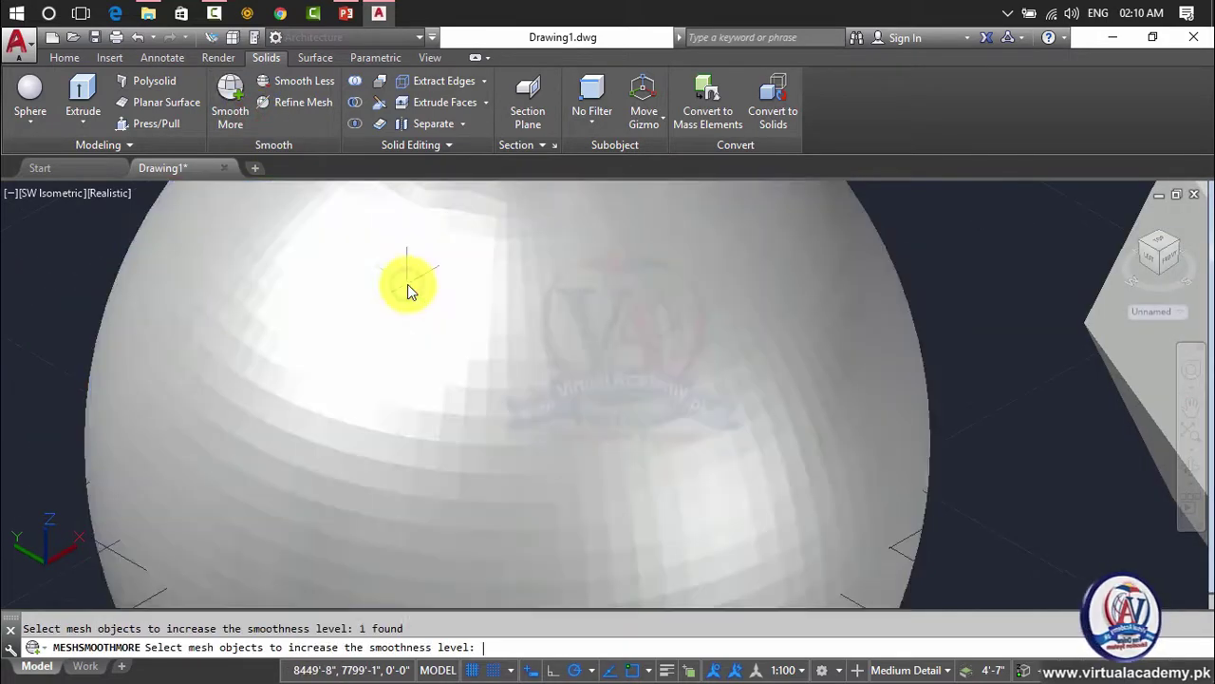
{"action": "scroll", "coordinate": [409, 284], "scroll_direction": "down", "scroll_amount": 8}
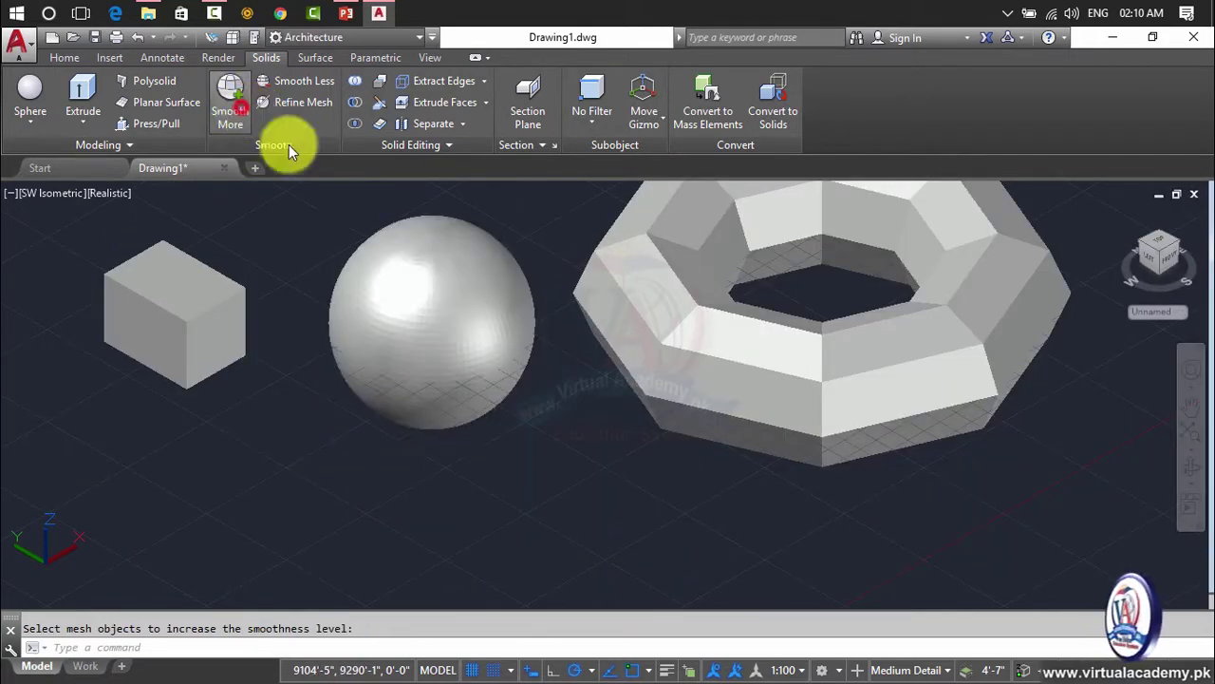
{"action": "left_click", "coordinate": [421, 281]}
{"action": "key", "text": "Return"}
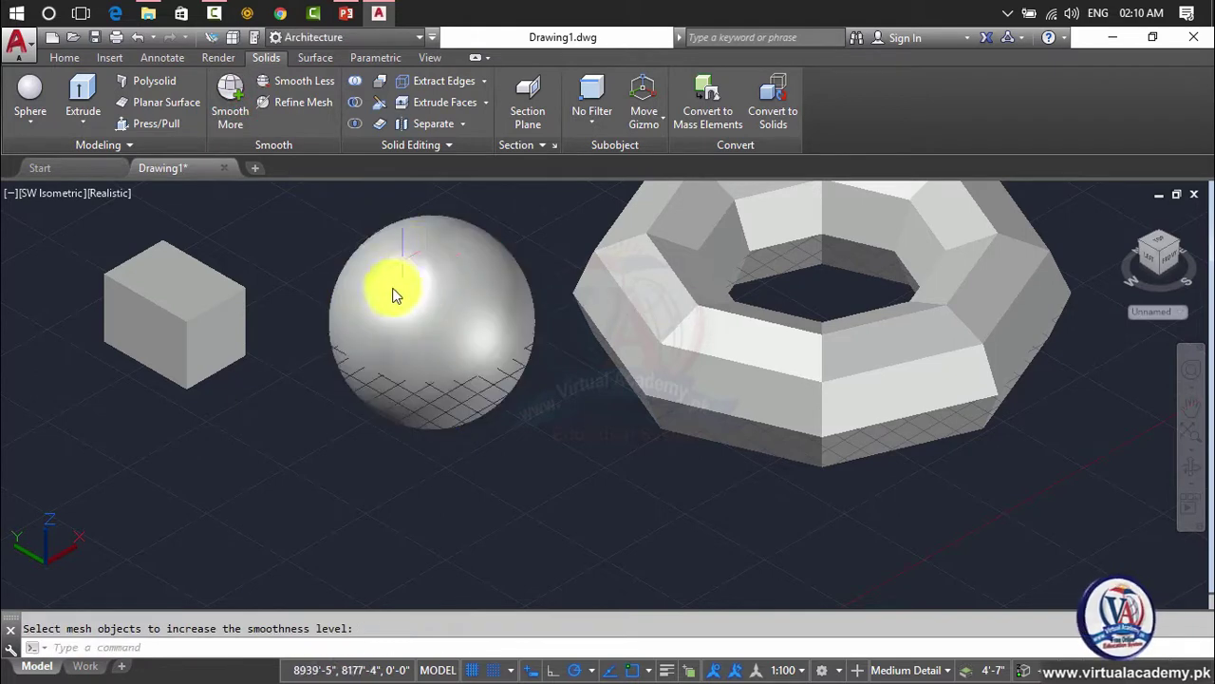
Increase the mesh torus's smoothness by three levels with Smooth More.
{"action": "middle_click_drag", "start_coordinate": [432, 338], "coordinate": [88, 352]}
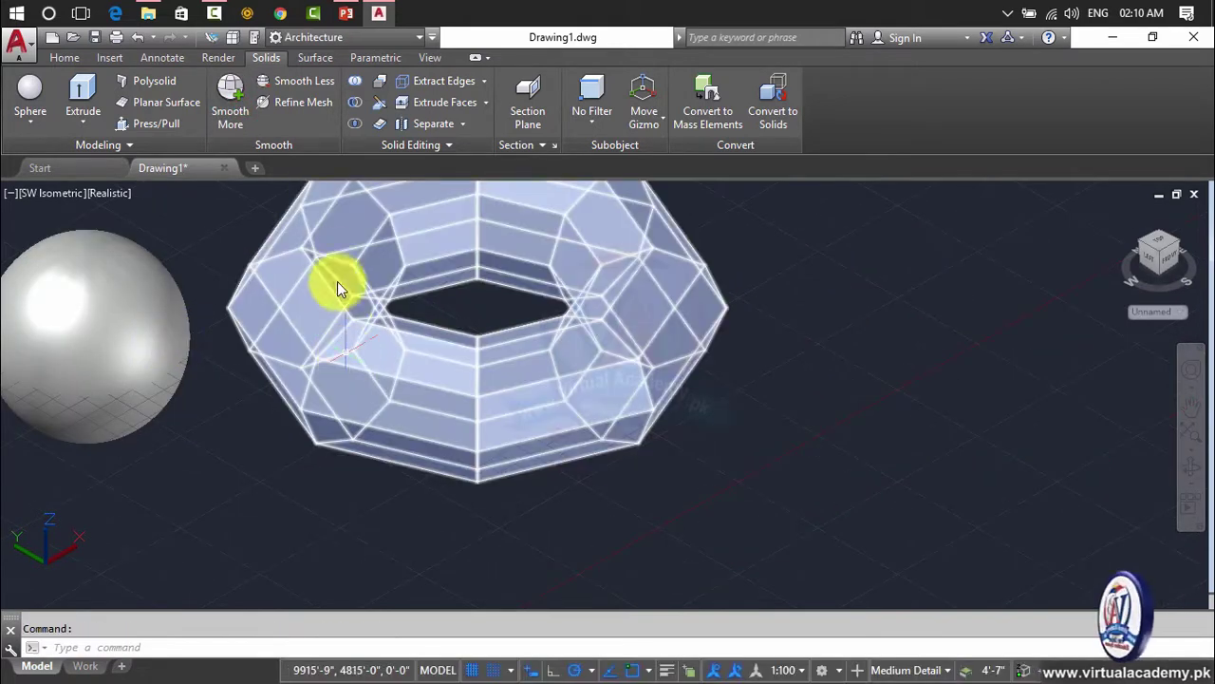
{"action": "left_click", "coordinate": [245, 125]}
{"action": "left_click", "coordinate": [401, 355]}
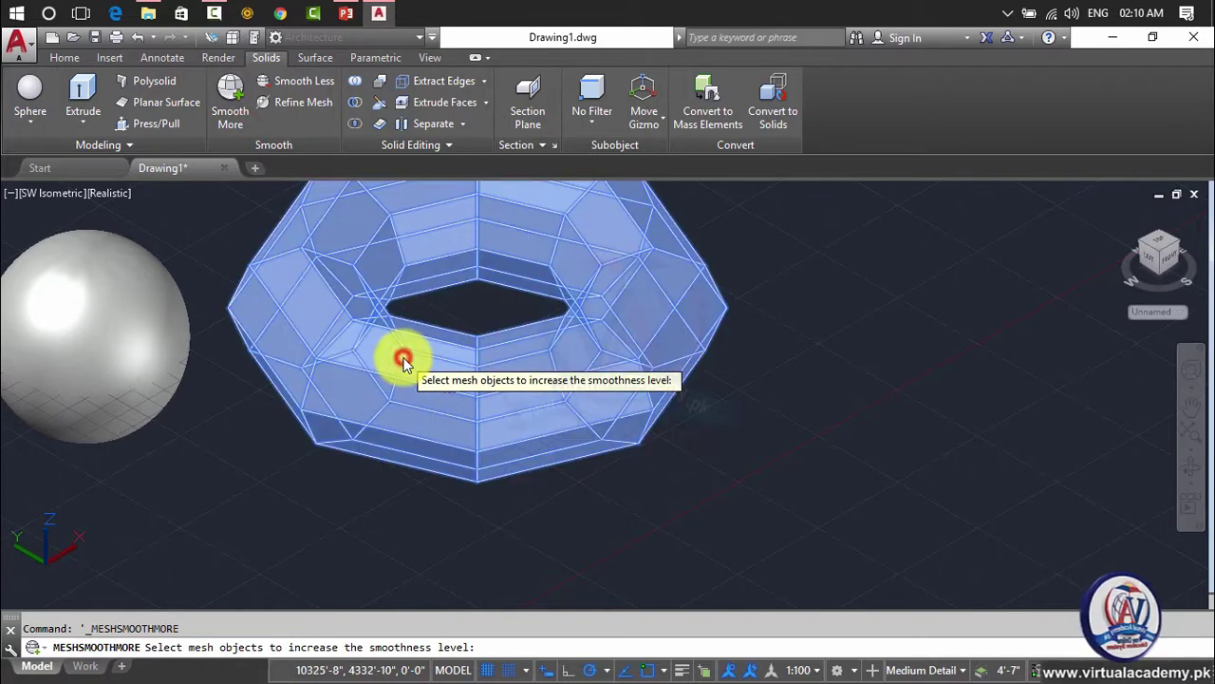
{"action": "key", "text": "Return"}
{"action": "left_click", "coordinate": [237, 114]}
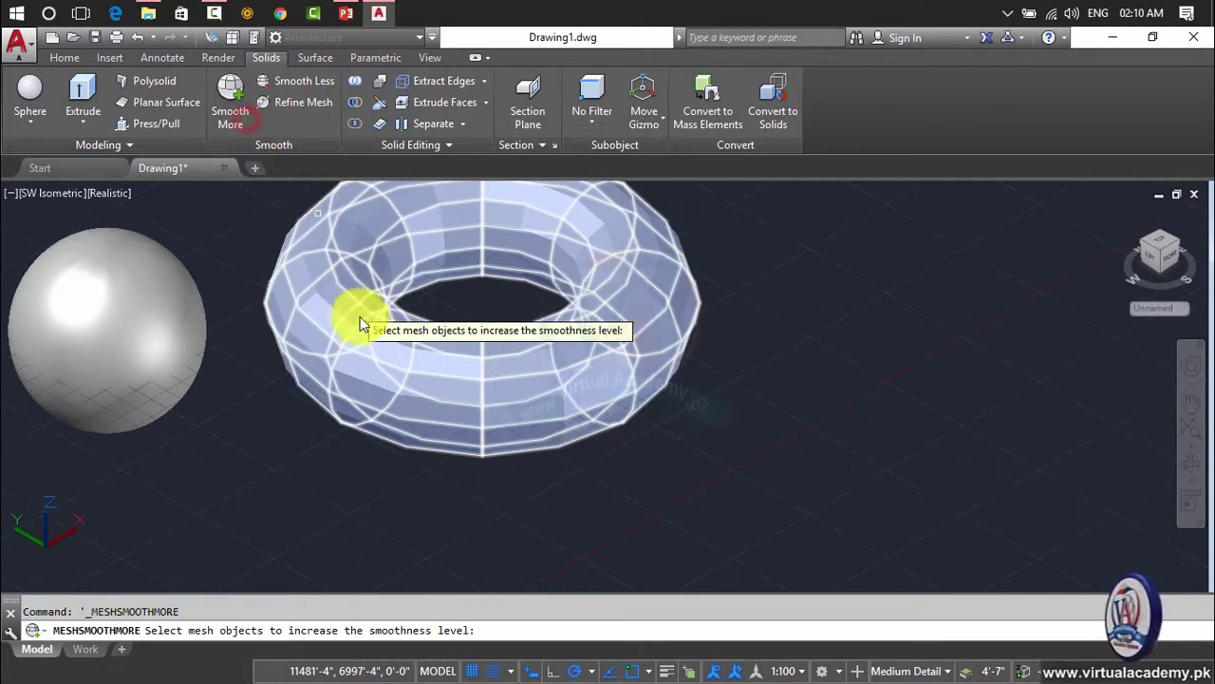
{"action": "left_click", "coordinate": [364, 323]}
{"action": "key", "text": "Return"}
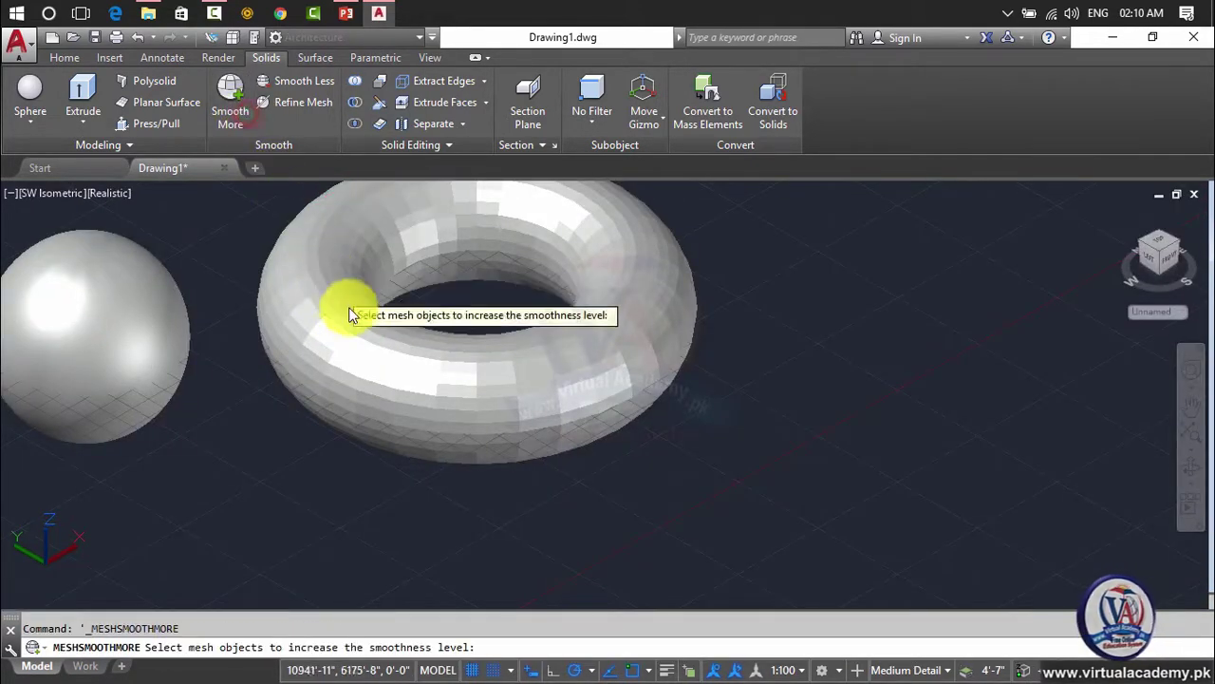
{"action": "left_click", "coordinate": [355, 328]}
{"action": "key", "text": "Return"}
{"action": "left_click", "coordinate": [352, 379]}
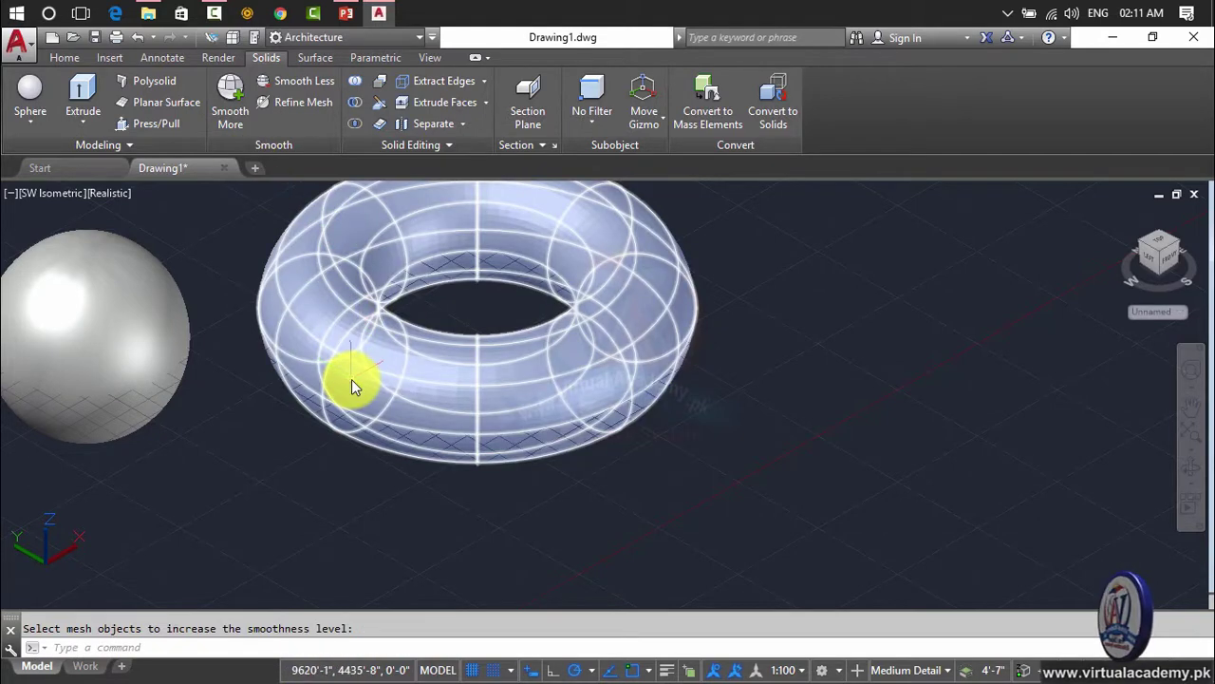
Select the mesh box, sphere and torus together and delete them.
{"action": "scroll", "coordinate": [351, 379], "scroll_direction": "down", "scroll_amount": 5}
{"action": "middle_click_drag", "start_coordinate": [351, 379], "coordinate": [542, 352]}
{"action": "key", "text": "Return"}
{"action": "left_click", "coordinate": [630, 290]}
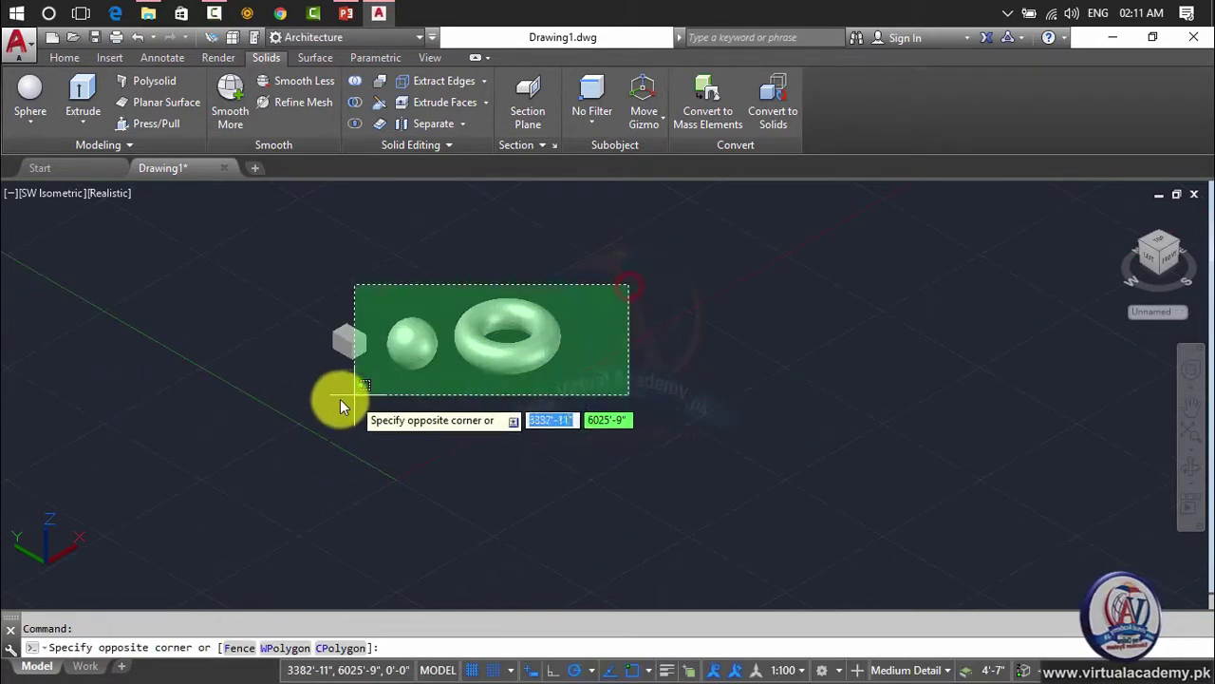
{"action": "left_click", "coordinate": [308, 404]}
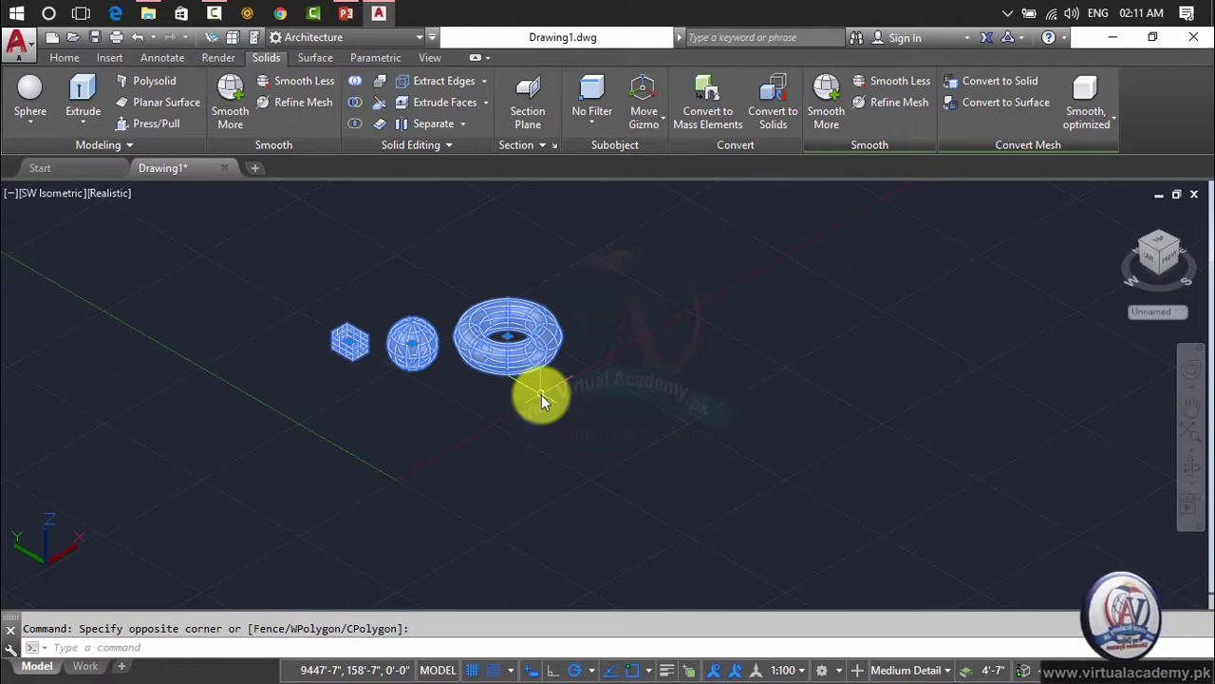
{"action": "key", "text": "Delete"}
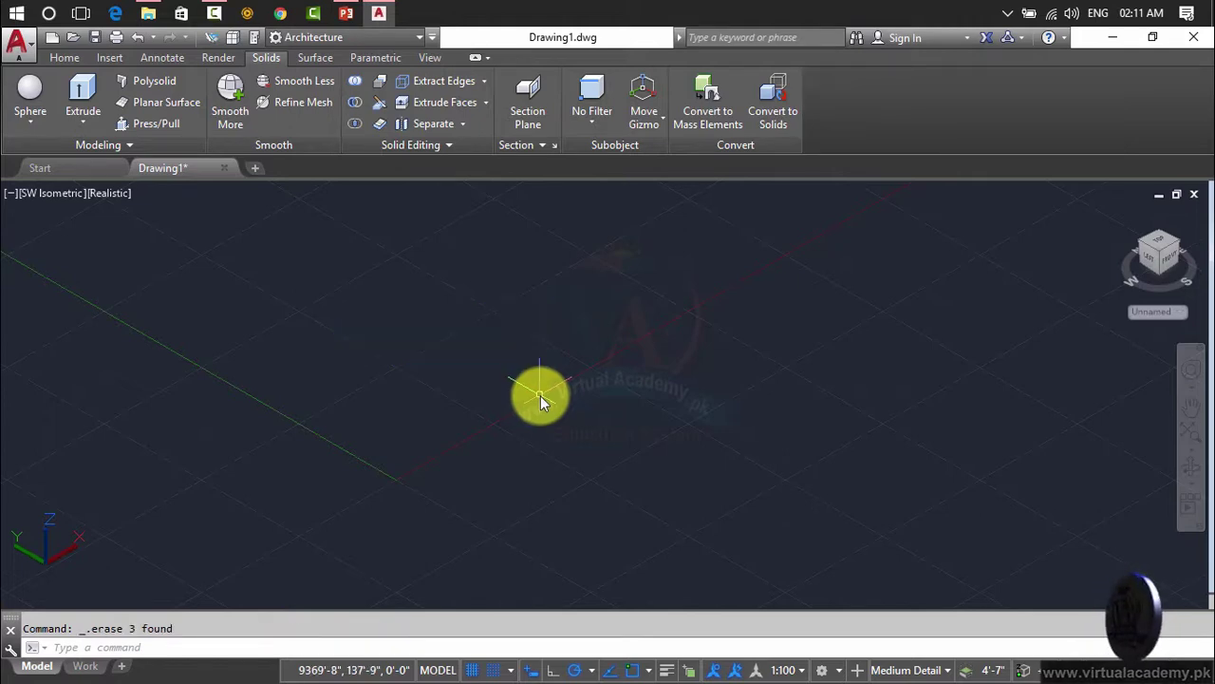